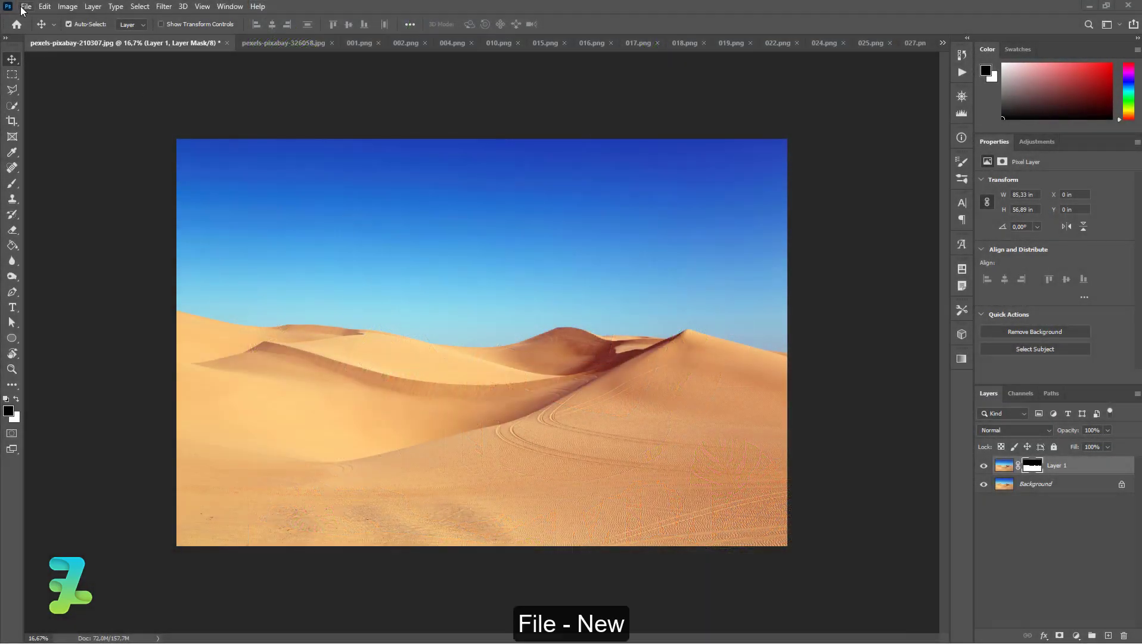
- Create a new document in pixels: 3000 × 3000, 300 ppi, RGB 16-bit, black background
left_click(22, 9)
left_click(37, 19)
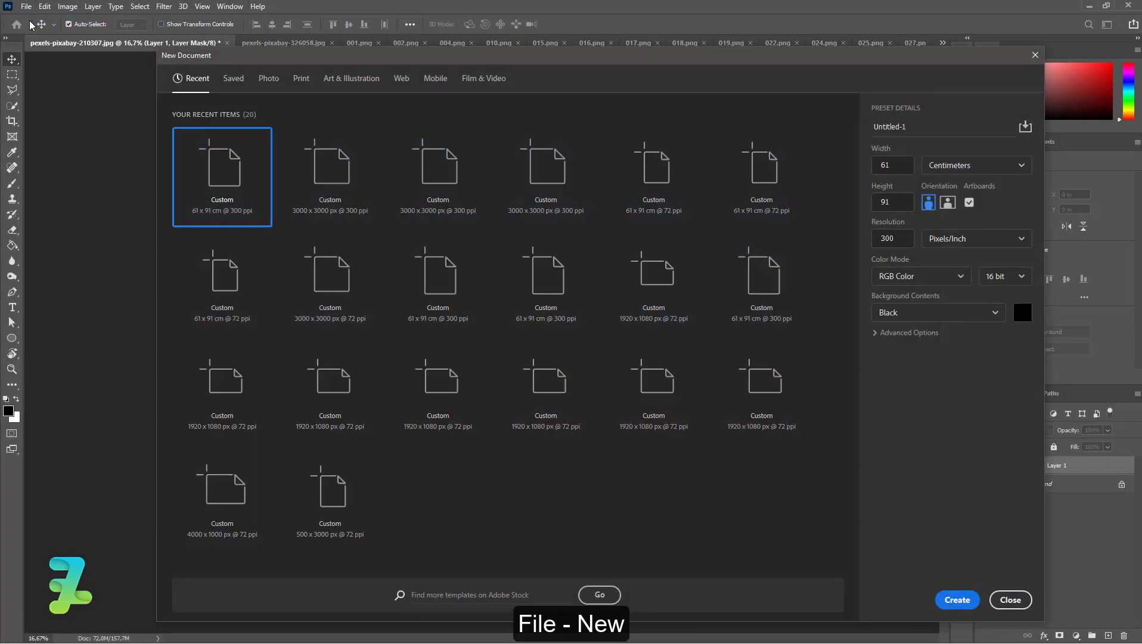
left_click(937, 165)
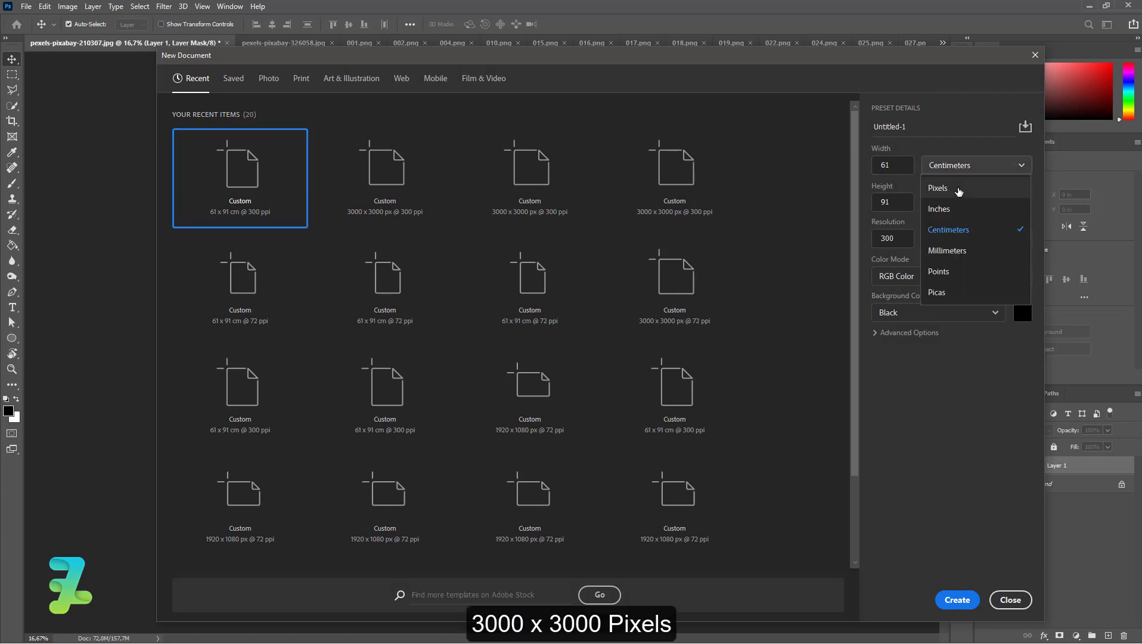
left_click(958, 188)
scroll(843, 182, "down", 1)
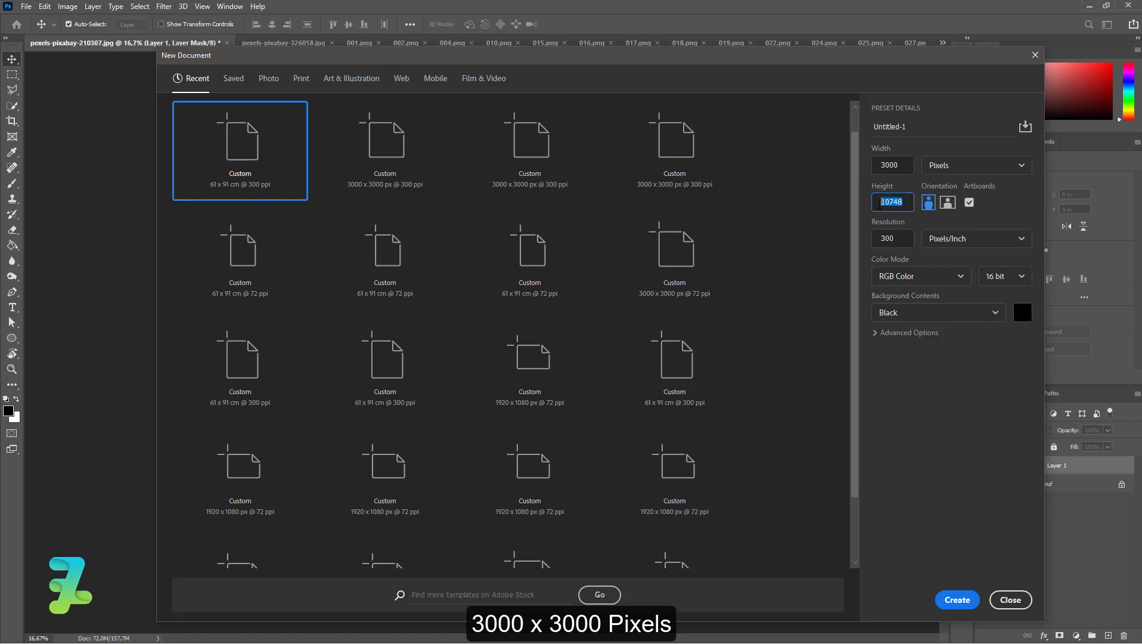
type("3")
type("000")
left_click(897, 240)
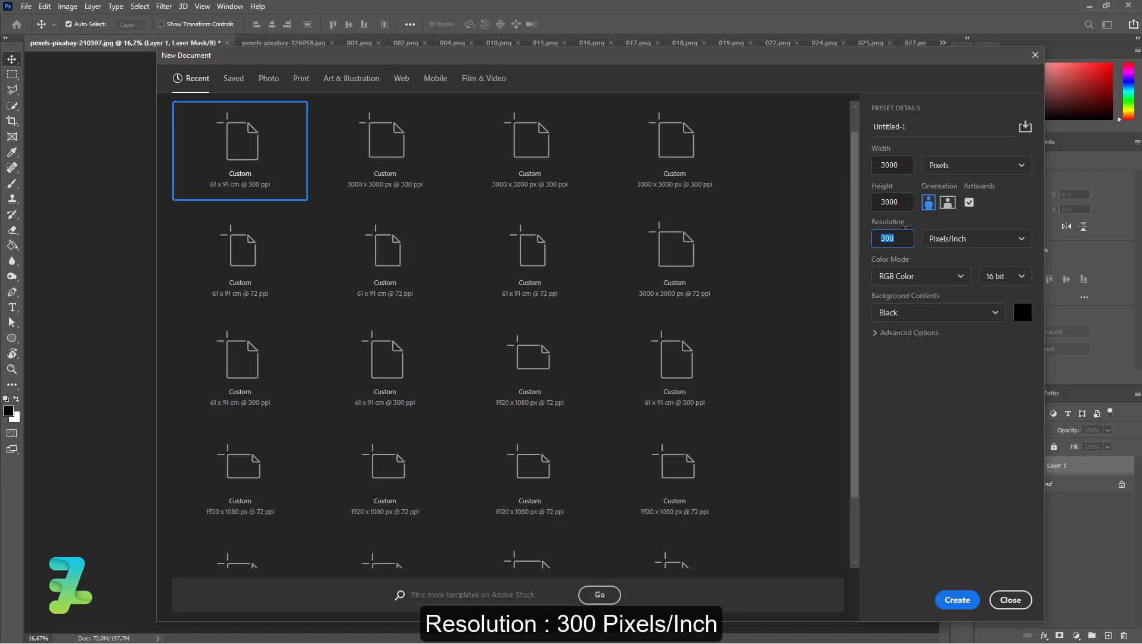
left_click(1008, 276)
left_click(1006, 325)
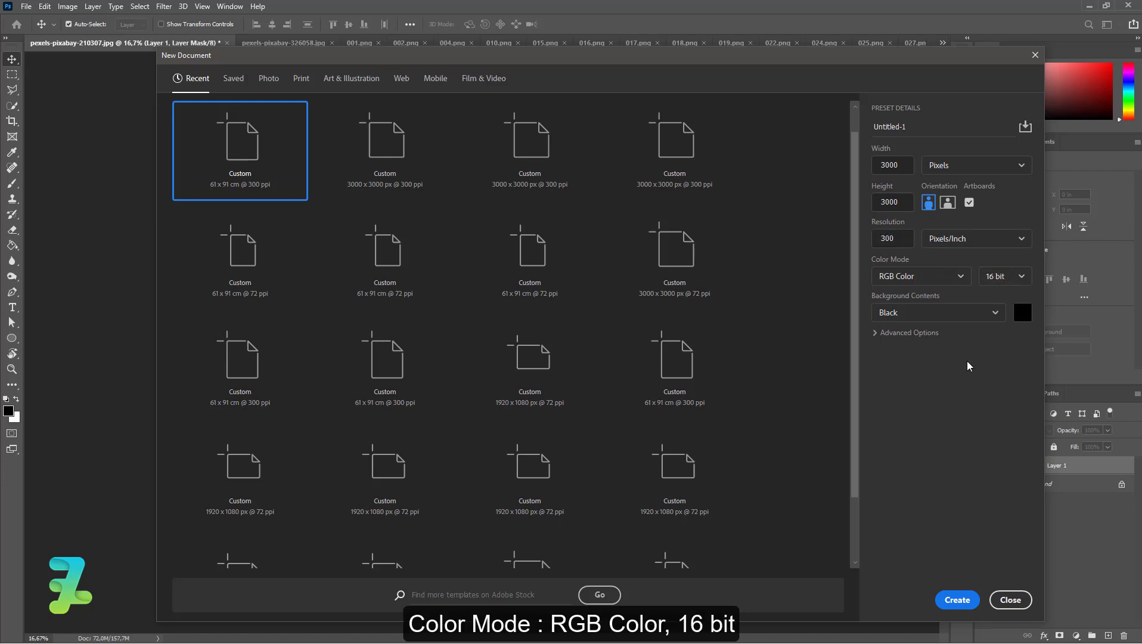
left_click(956, 600)
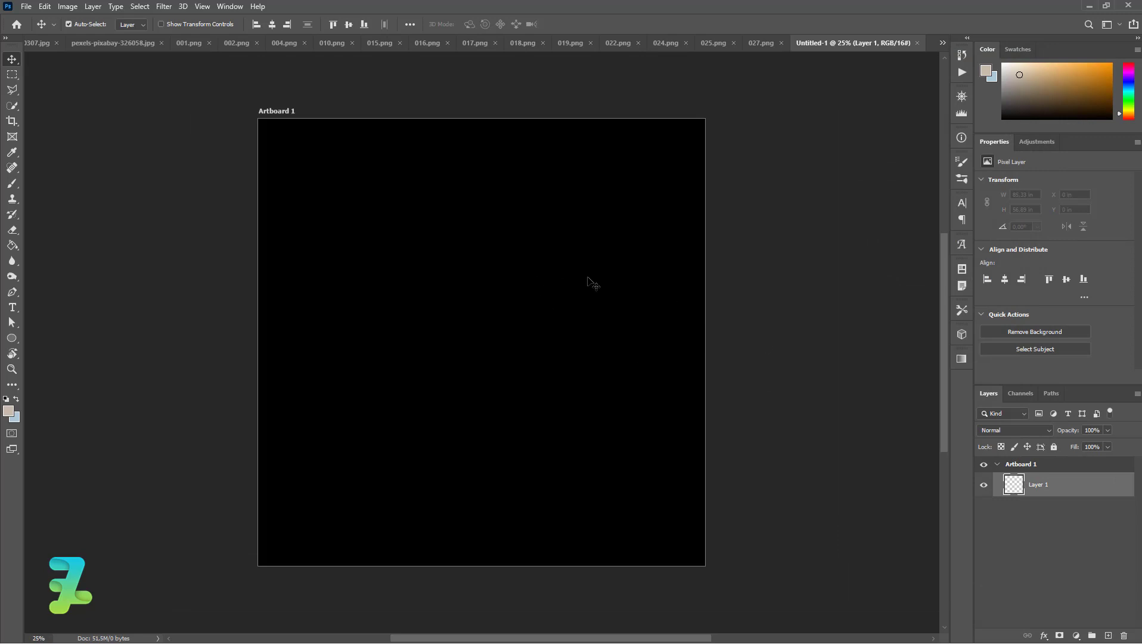
- Float the mountain lake photo and drag its cut-out Layer 1 into the new document
left_click(85, 45)
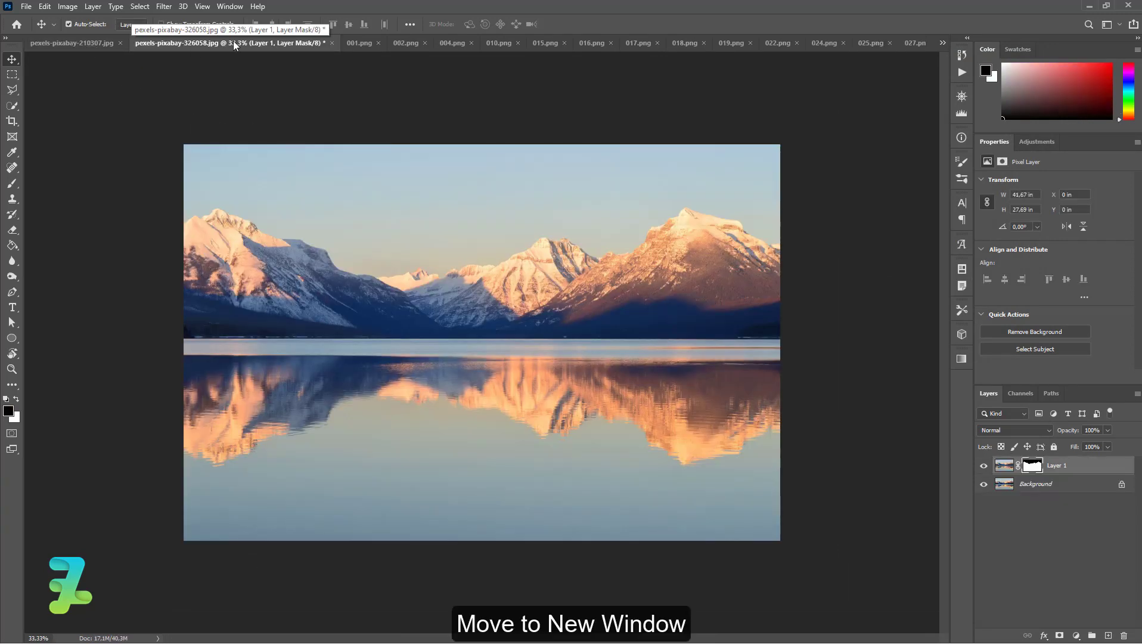
right_click(235, 45)
left_click(273, 100)
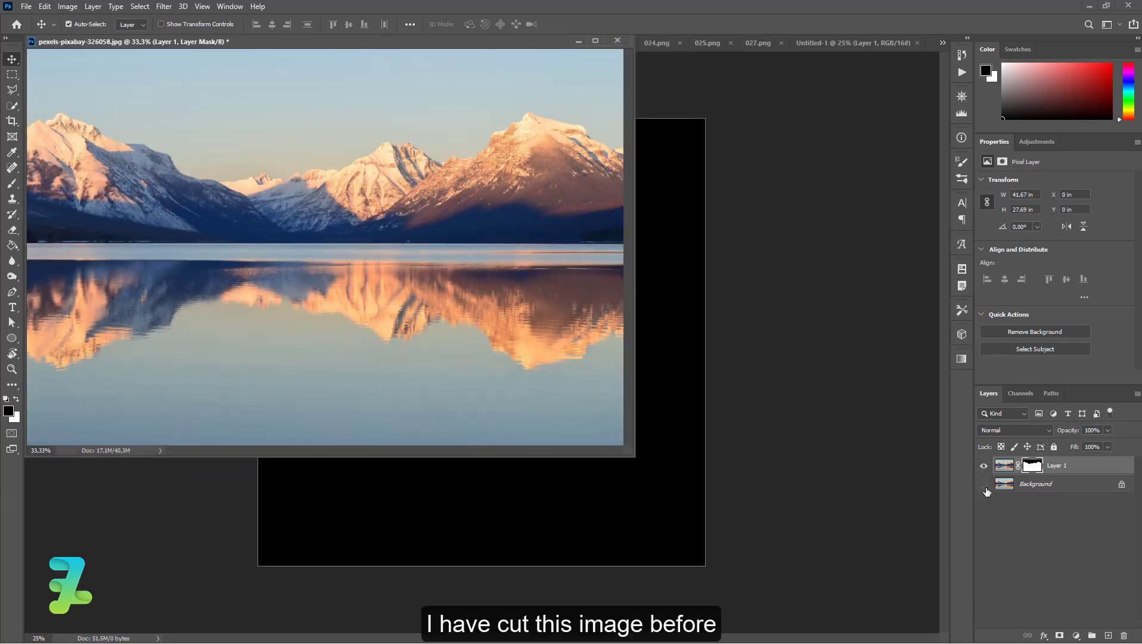
left_click(984, 485)
left_click(999, 466)
left_click_drag(504, 270, 667, 404)
left_click(564, 249)
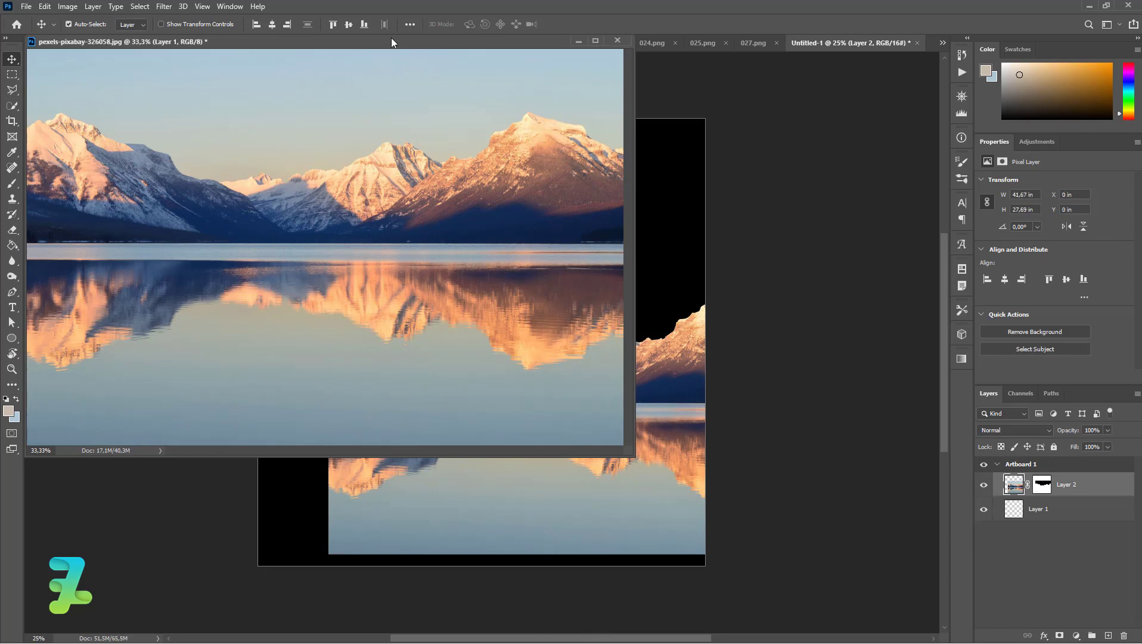
- Re-dock the mountain photo window and slide the mountains to the canvas's bottom-left edge
left_click_drag(391, 38, 763, 49)
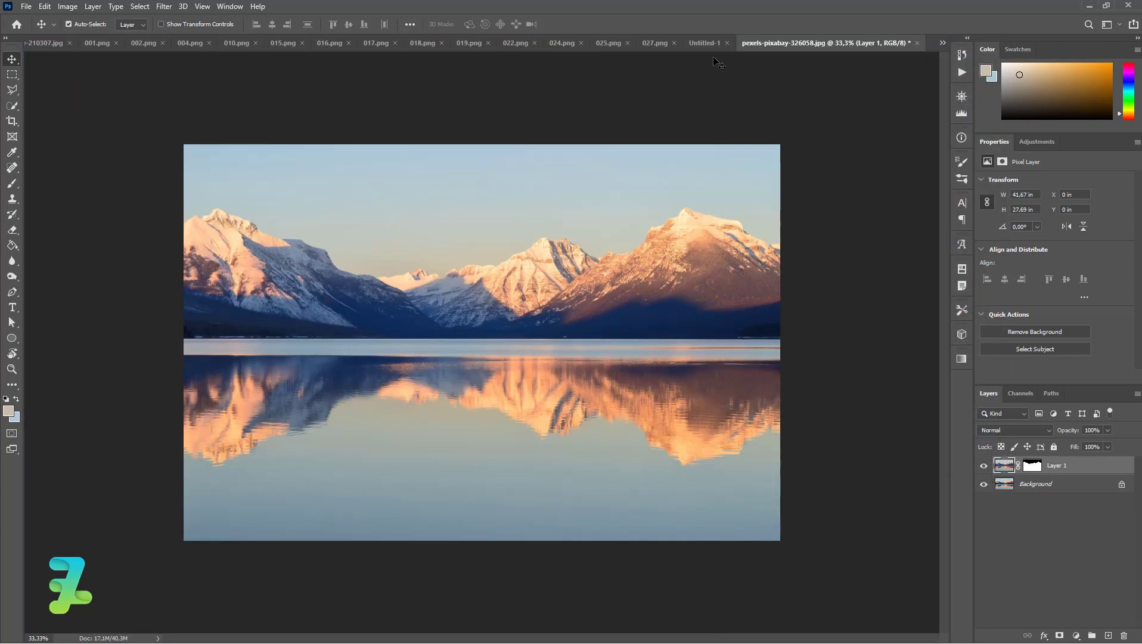
left_click(707, 43)
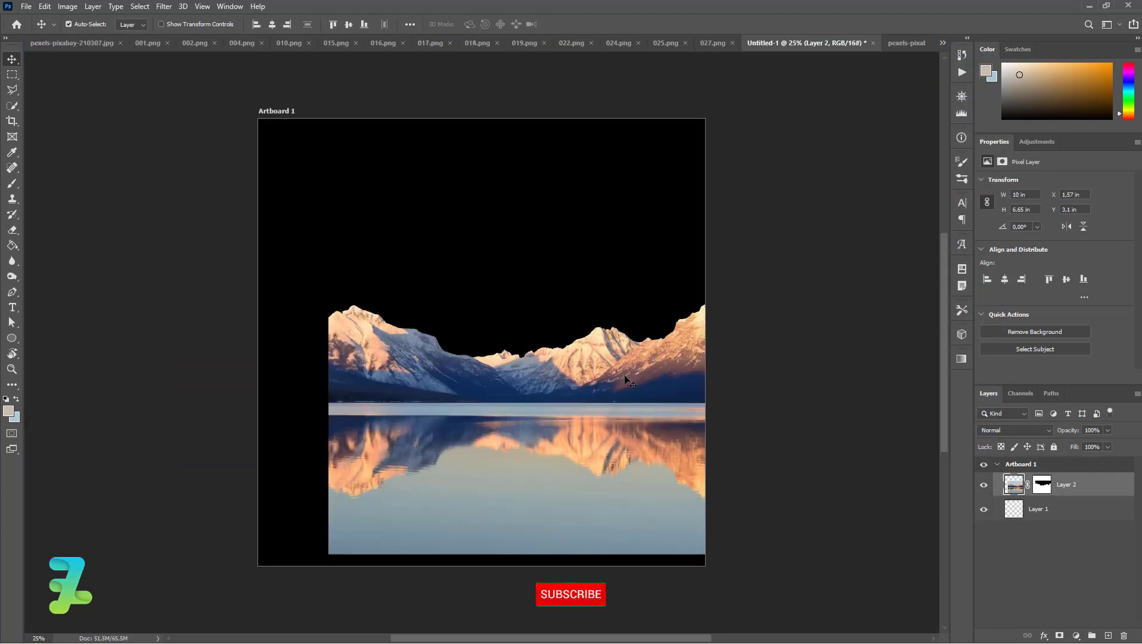
mouse_move(620, 417)
left_mouse_down()
mouse_move(564, 410)
mouse_move(544, 447)
left_mouse_up()
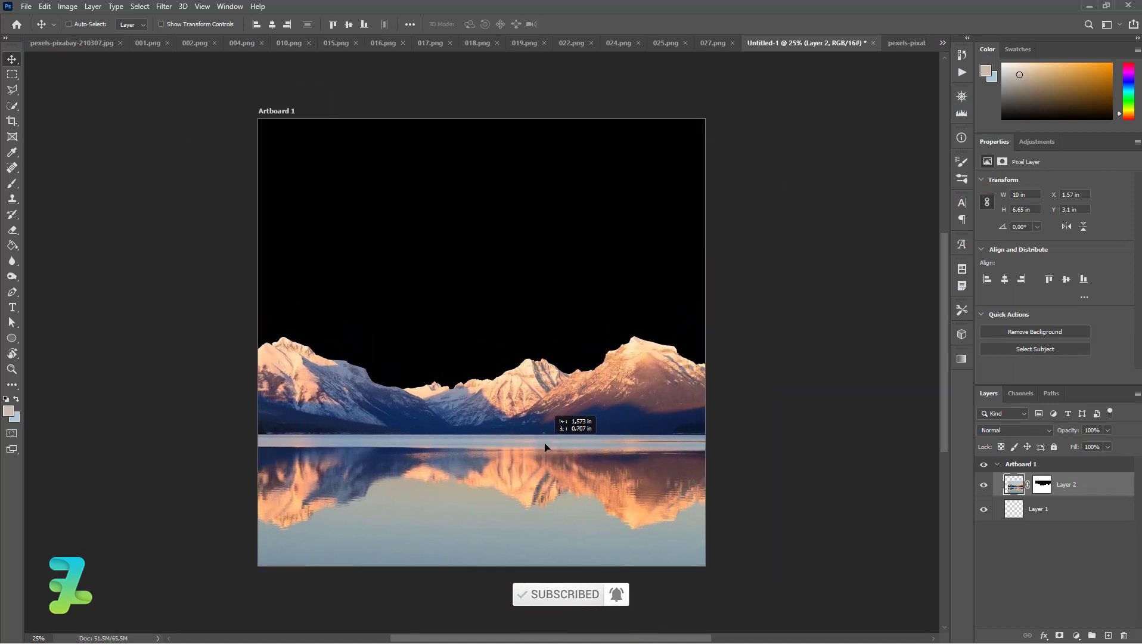
left_click_drag(545, 447, 545, 456)
- On Layer 1, set up a gradient from beige #c9bca9 to light blue #acc8d6
left_click(1014, 517)
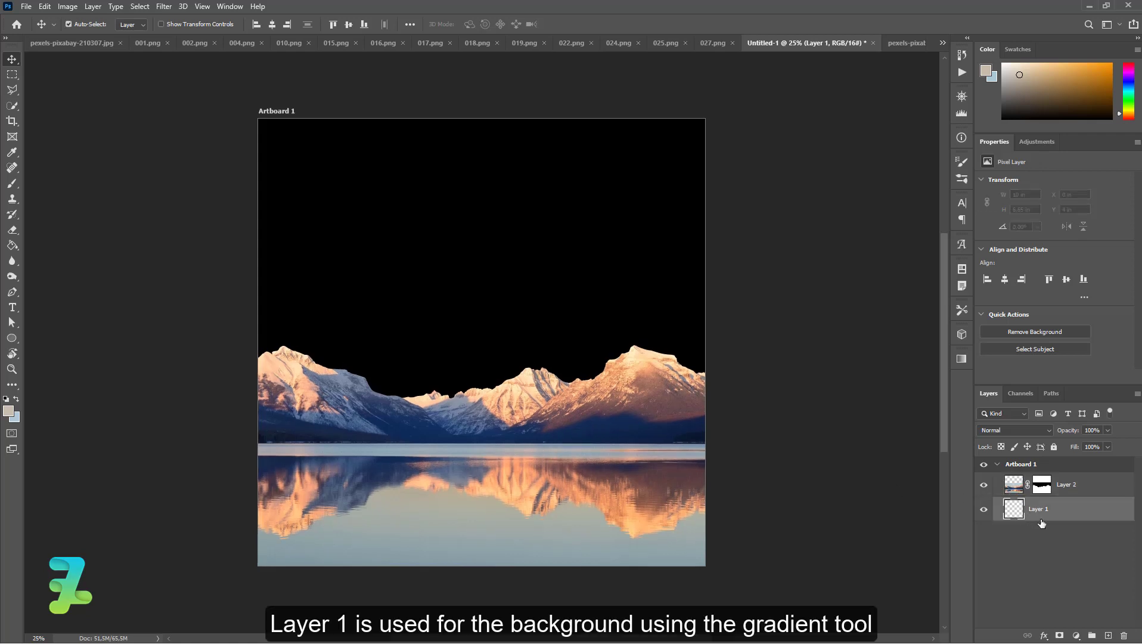
right_click(8, 247)
left_click(39, 249)
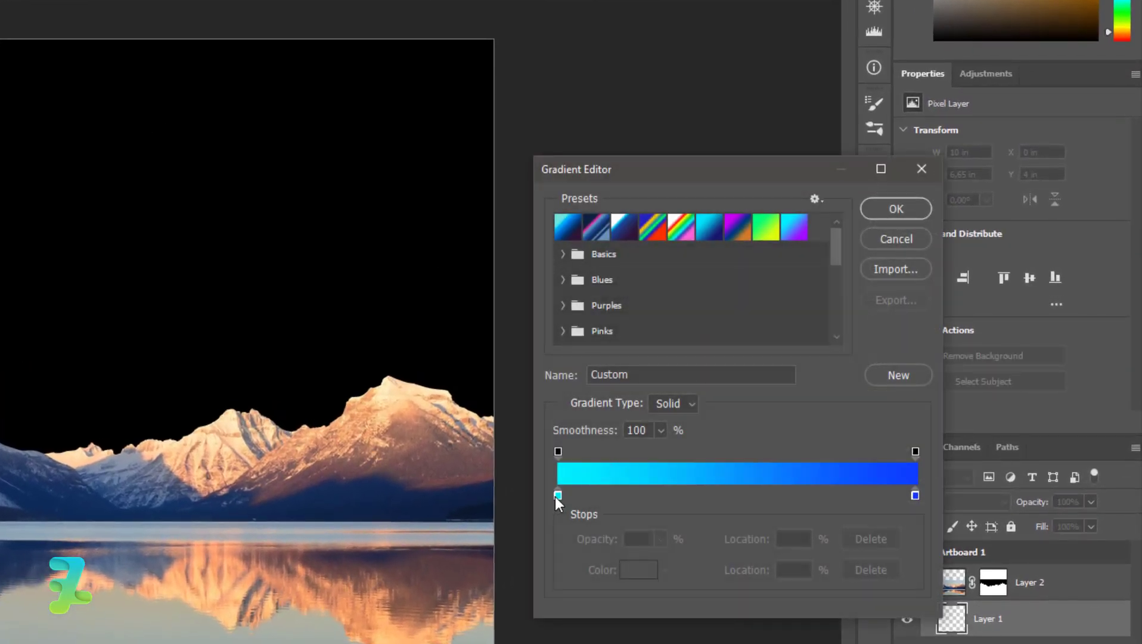
double_click(558, 496)
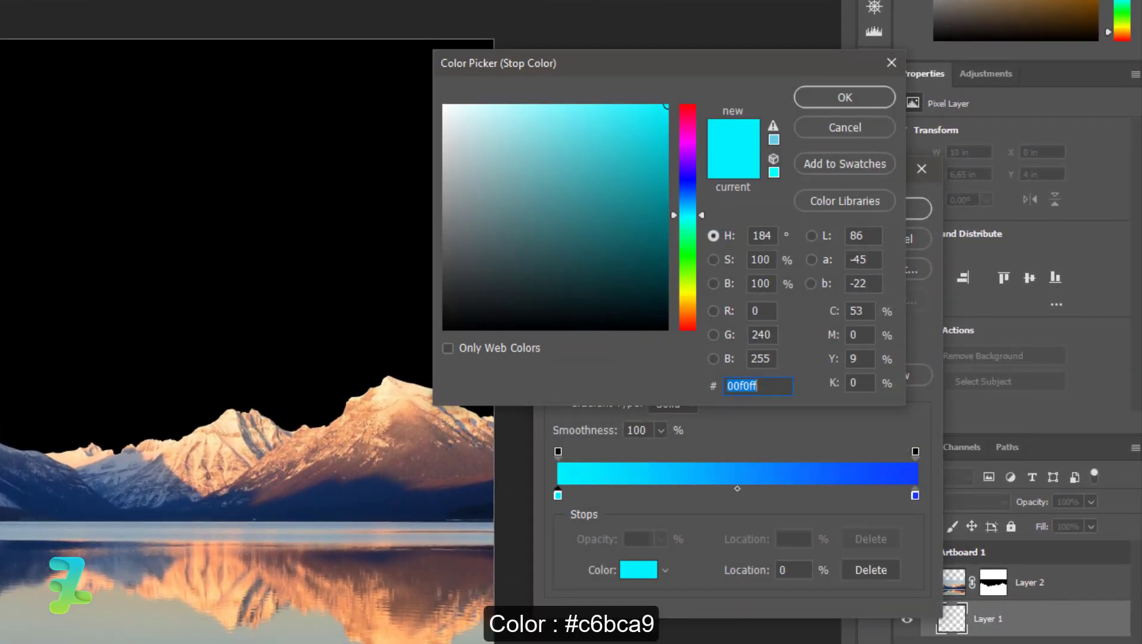
type("c9bca9")
left_click(844, 97)
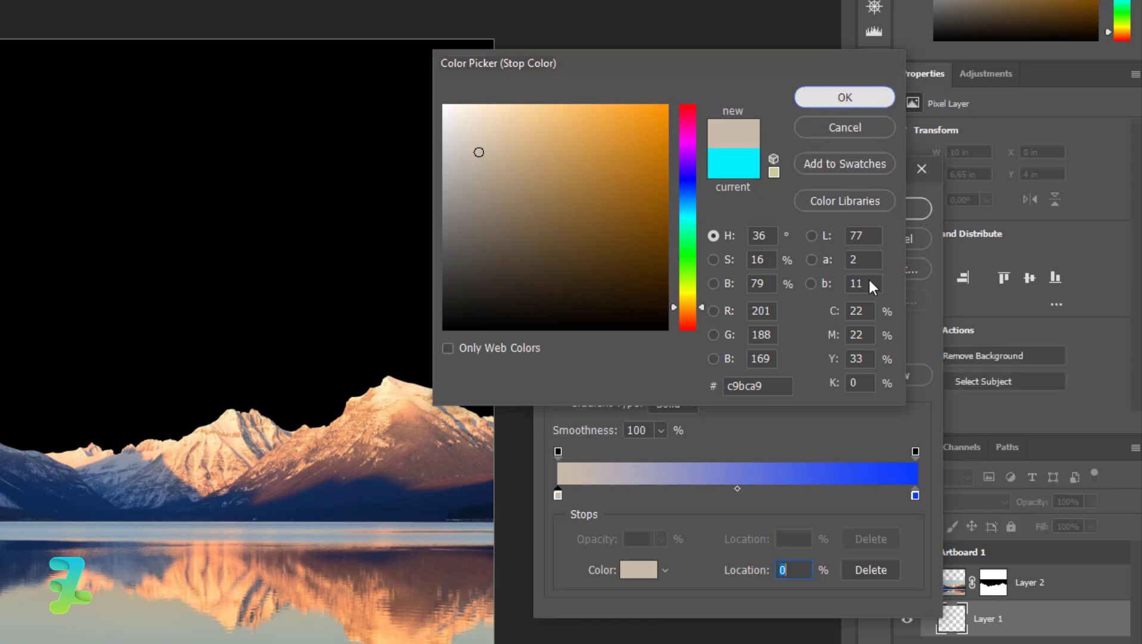
double_click(915, 495)
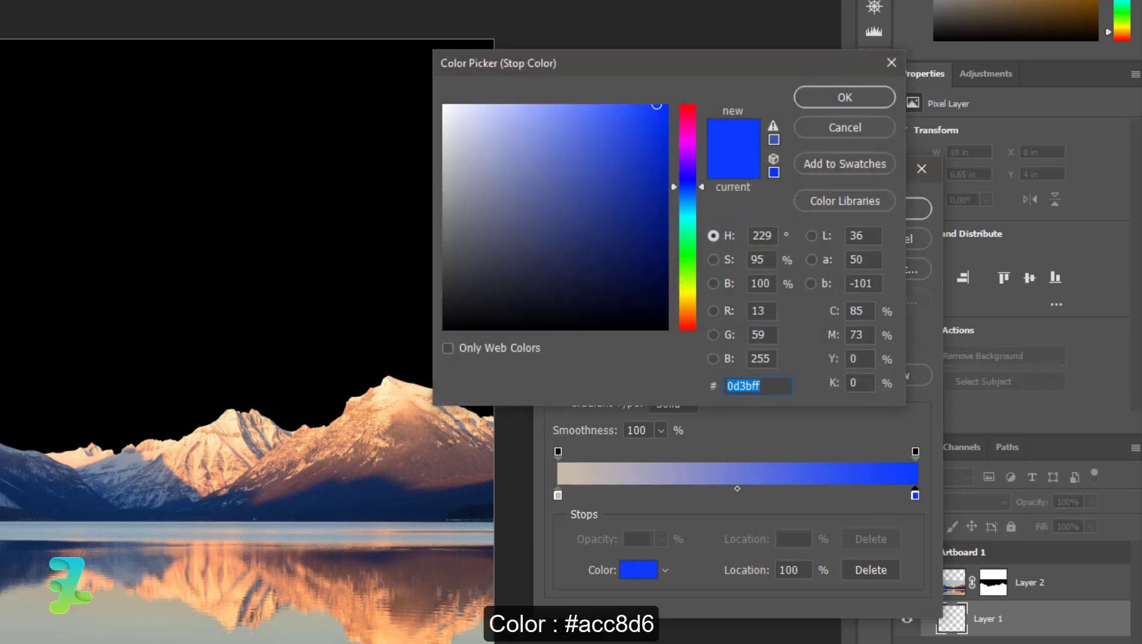
type("acc8d6")
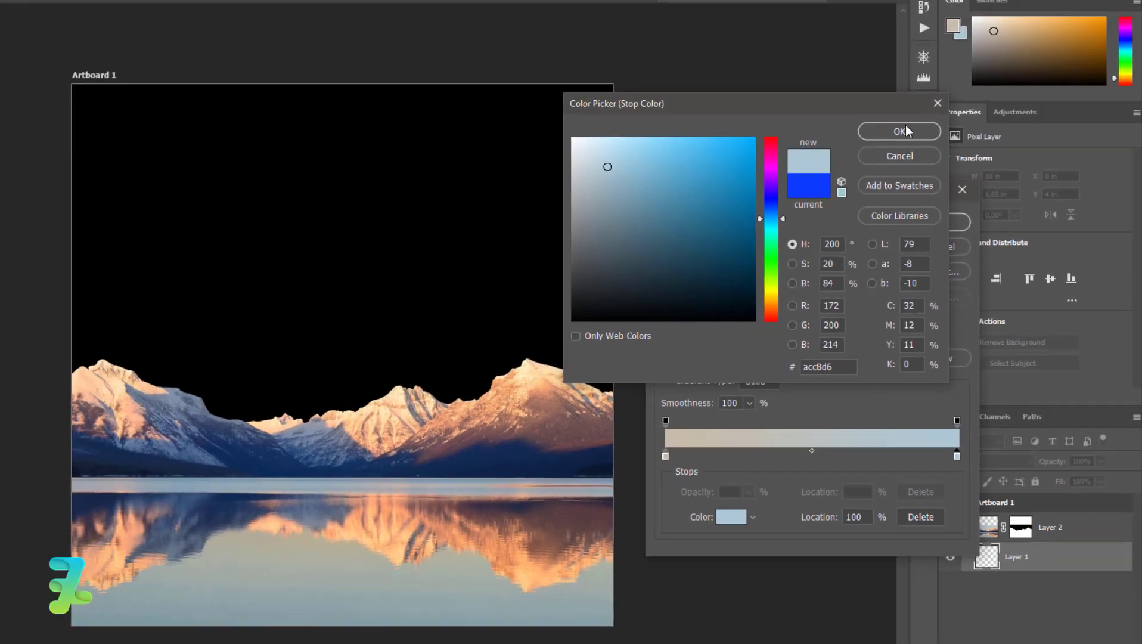
left_click(852, 94)
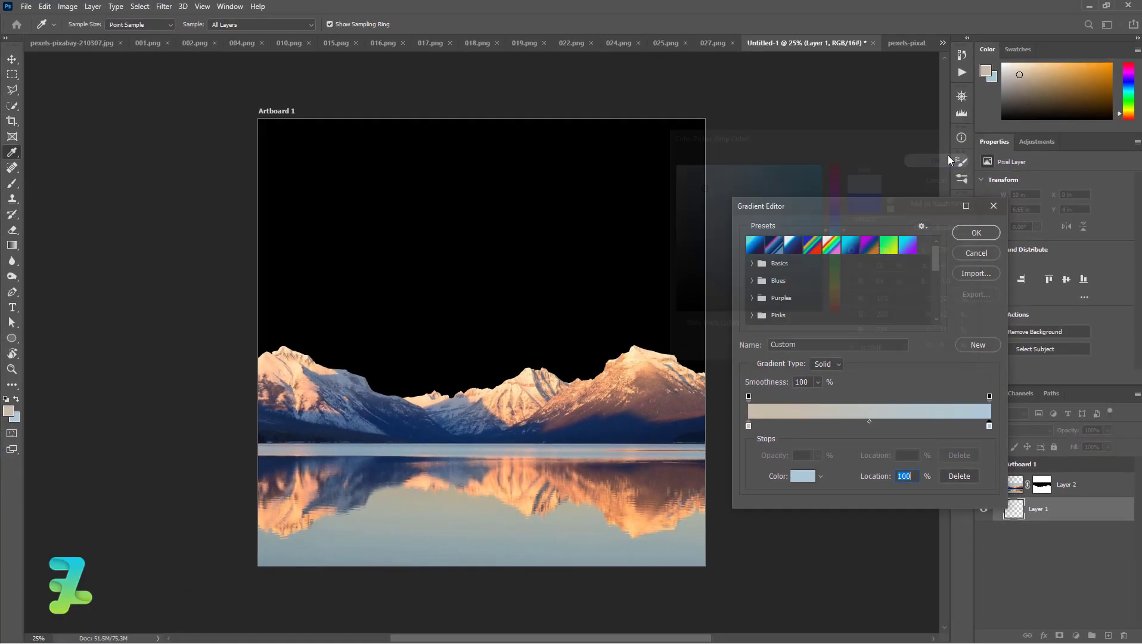
left_click(972, 234)
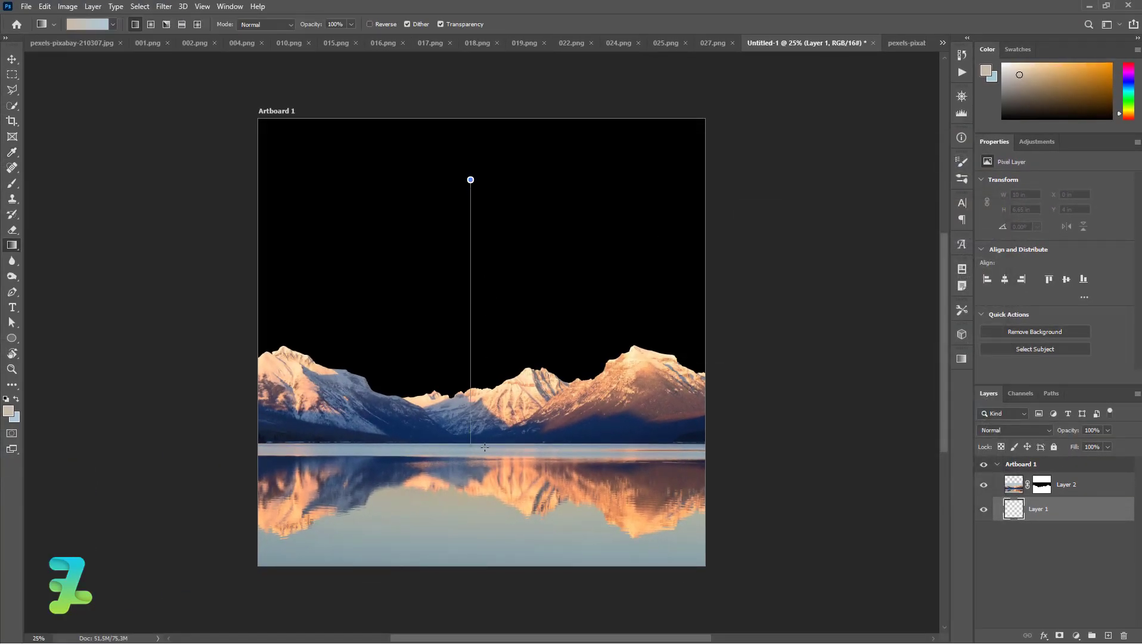
- Draw the gradient on Layer 1 with light blue at the top
left_click_drag(484, 446, 485, 447)
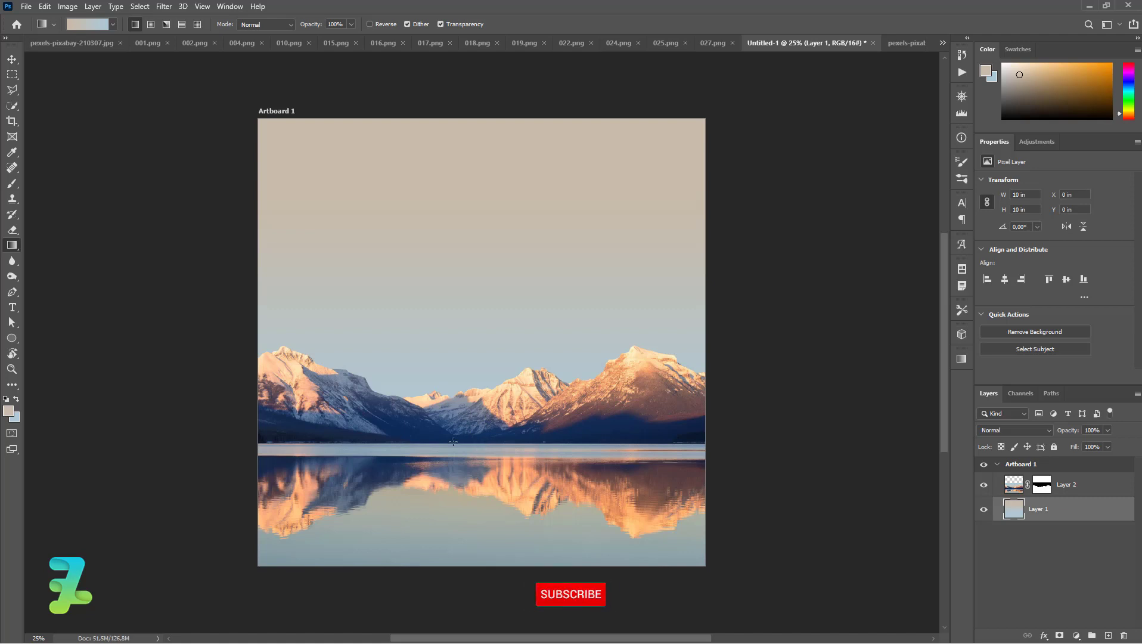
left_click_drag(435, 141, 435, 141)
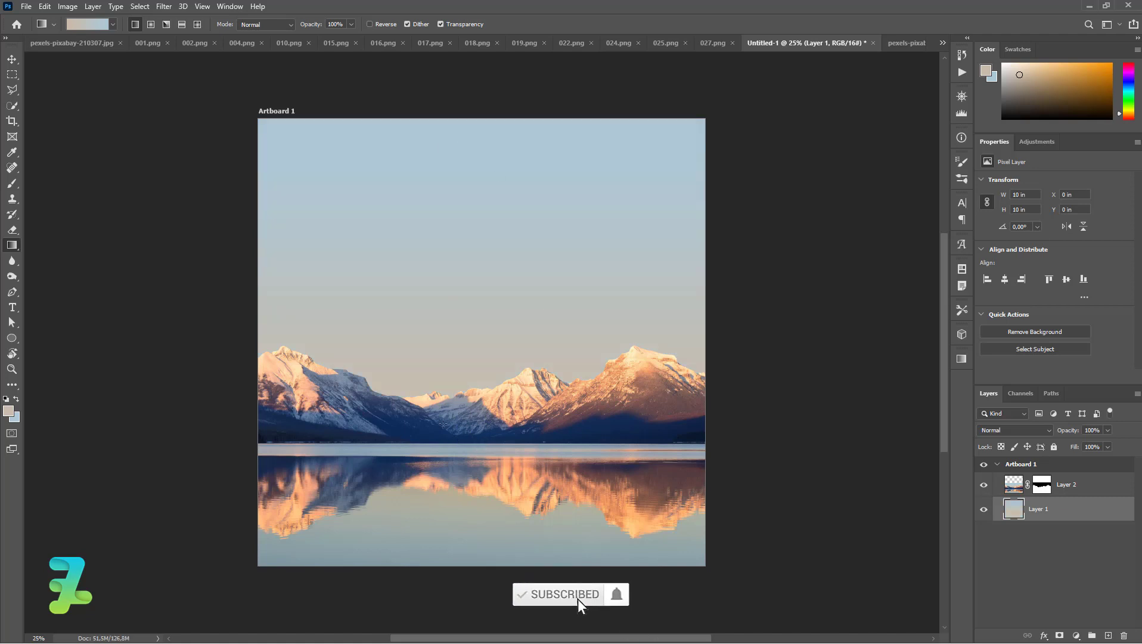
left_click(12, 59)
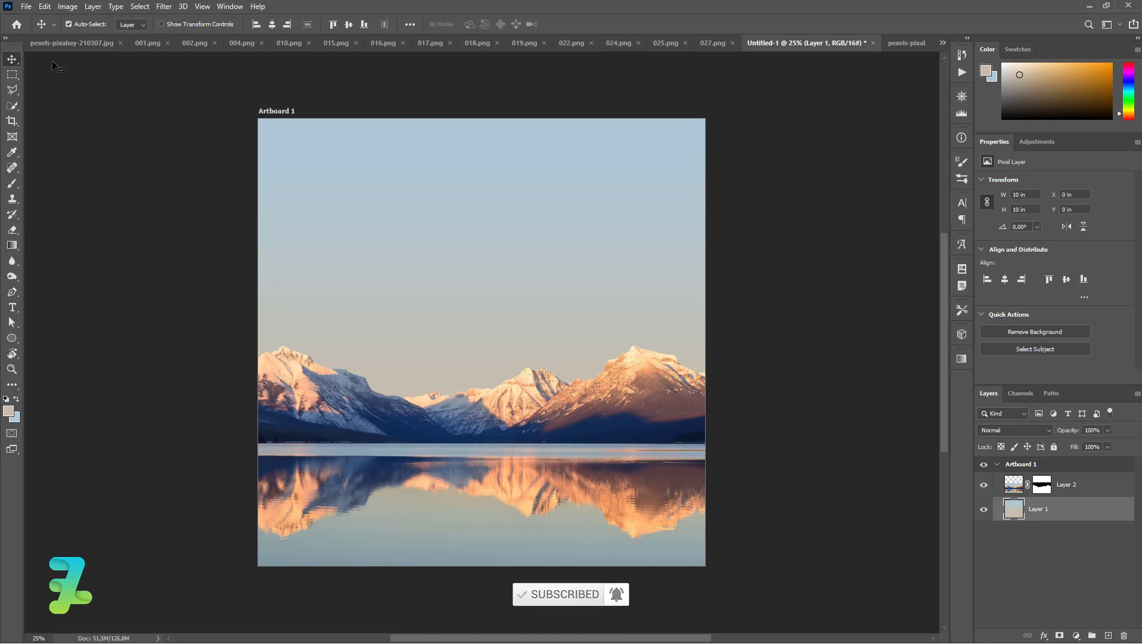
- Float the desert dunes photo and drag its cut-out layer into the collage
left_click(229, 6)
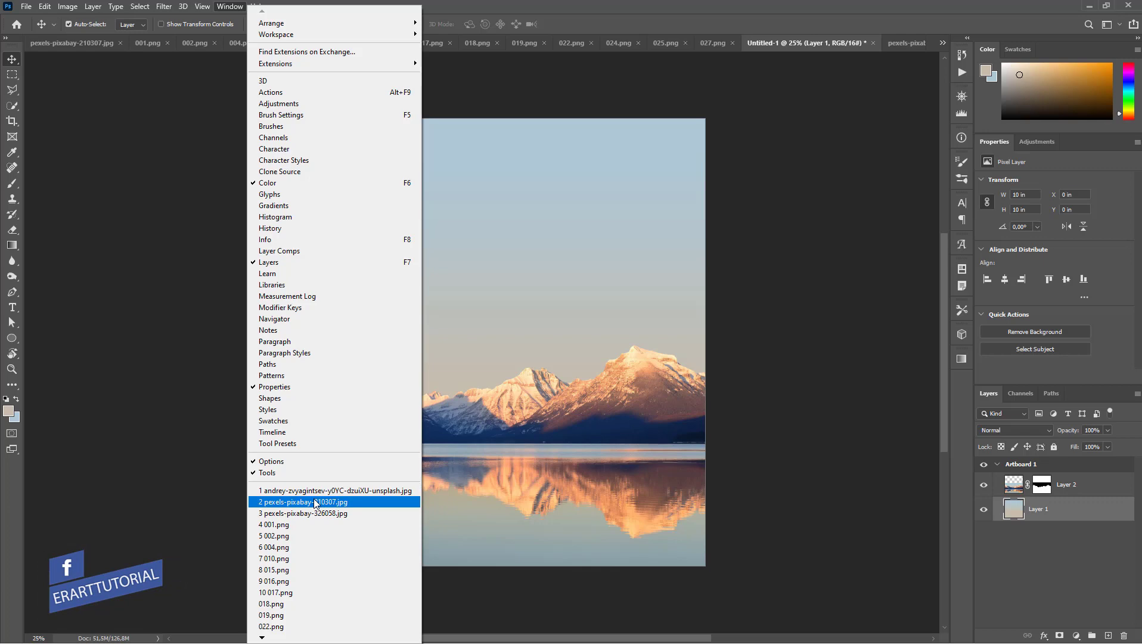
left_click(316, 502)
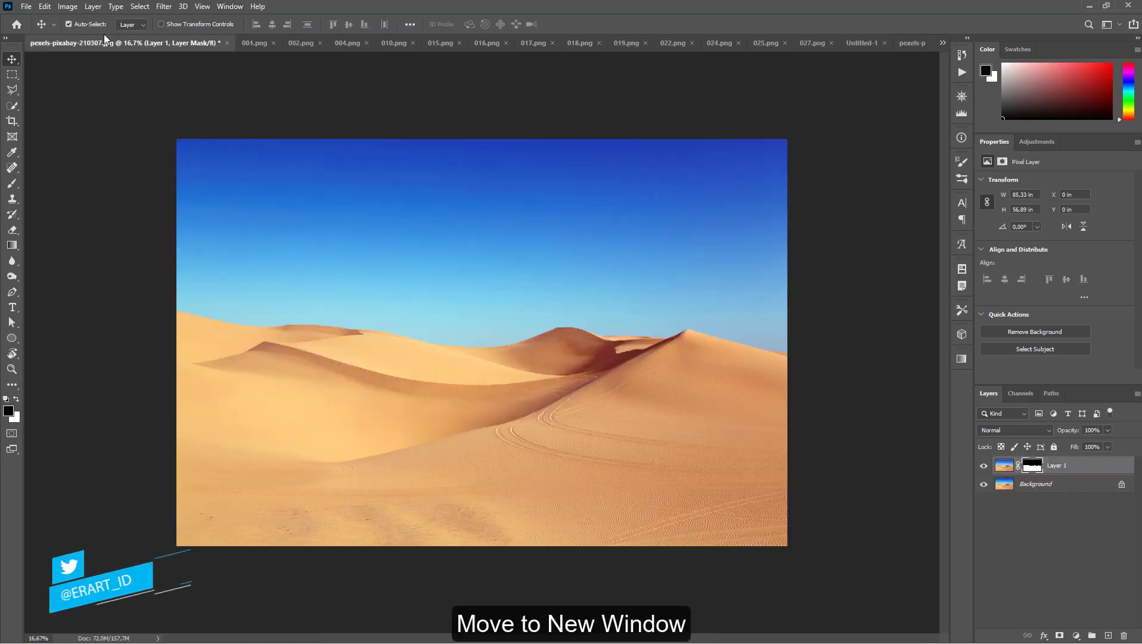
right_click(110, 48)
left_click(143, 106)
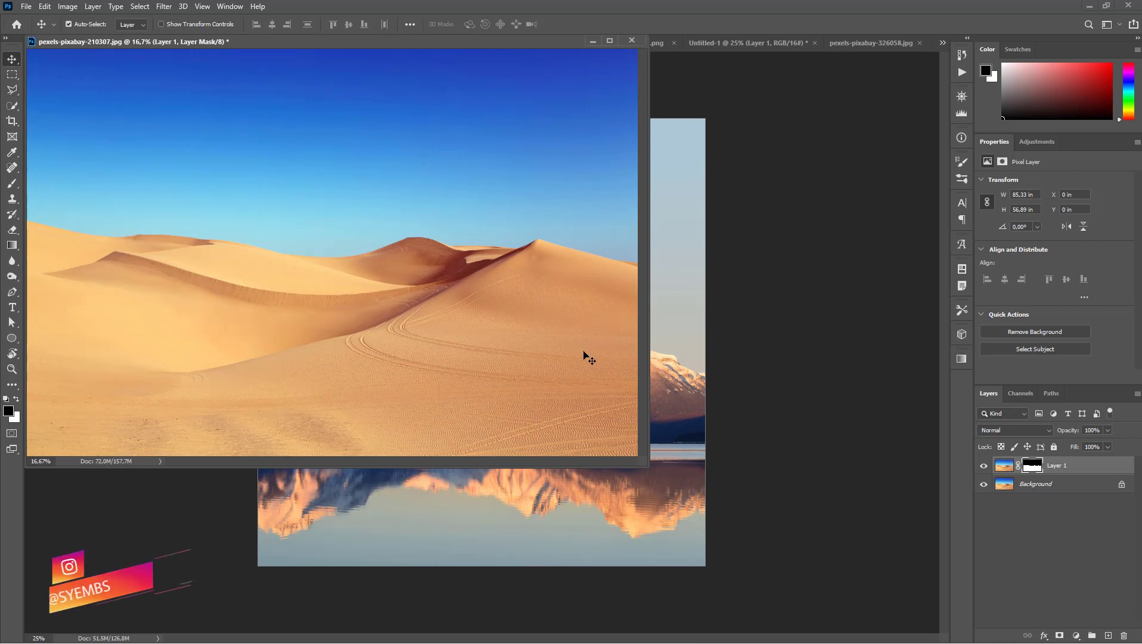
left_click(984, 484)
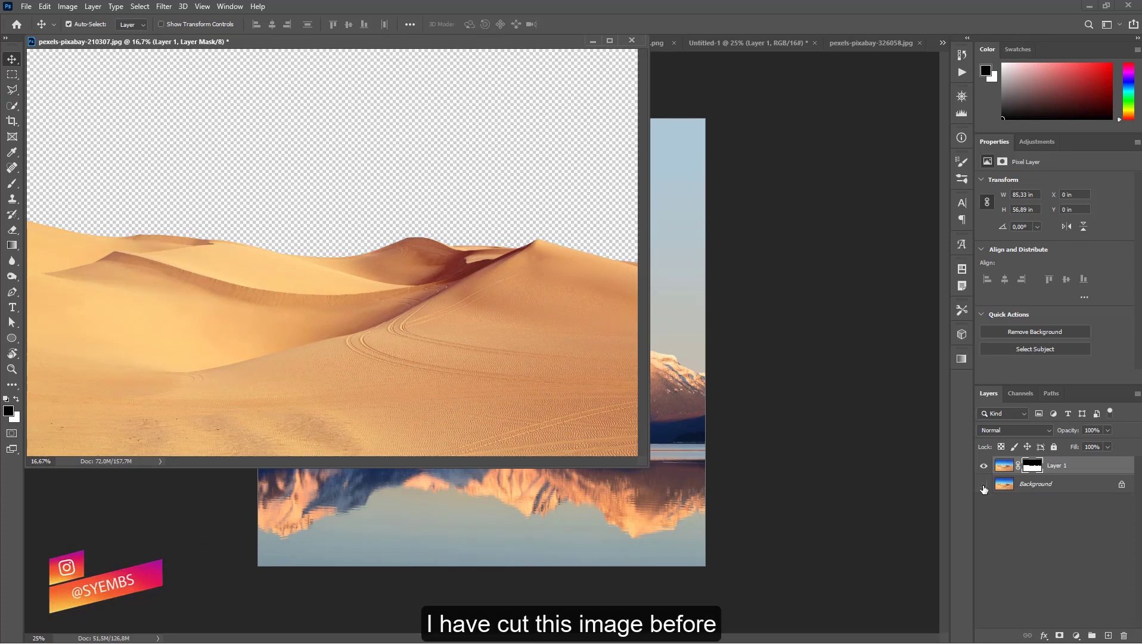
left_click(983, 484)
left_click_drag(1005, 465, 465, 524)
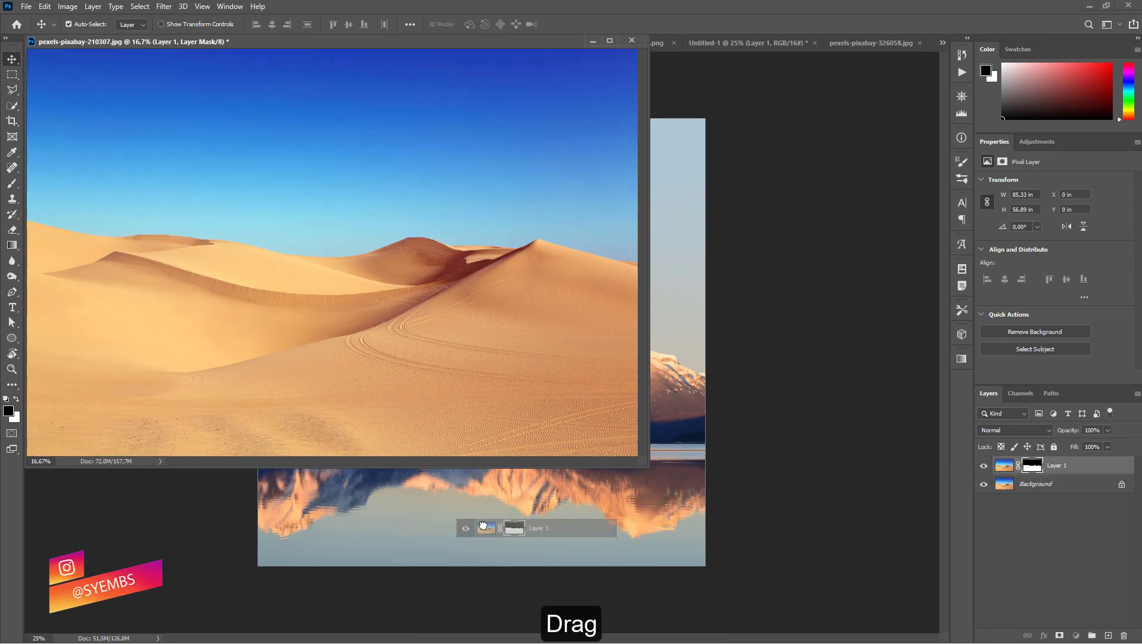
left_click(557, 252)
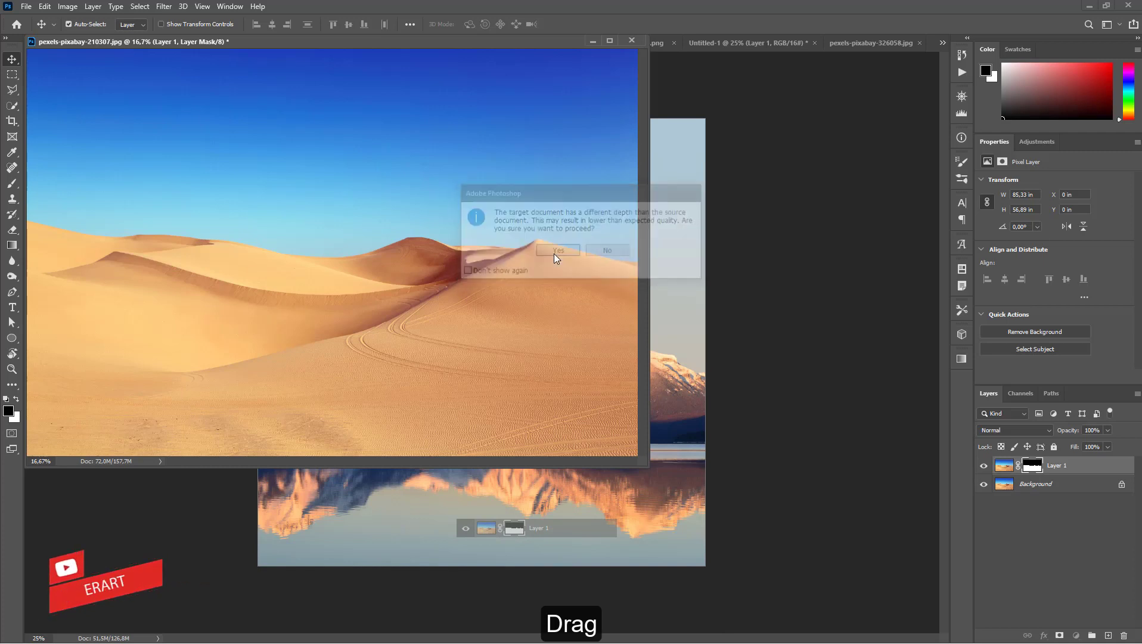
- Move Layer 3 above Layer 2 and shift the dunes up over the lake
mouse_move(352, 42)
left_mouse_down()
mouse_move(658, 60)
mouse_move(678, 47)
left_mouse_up()
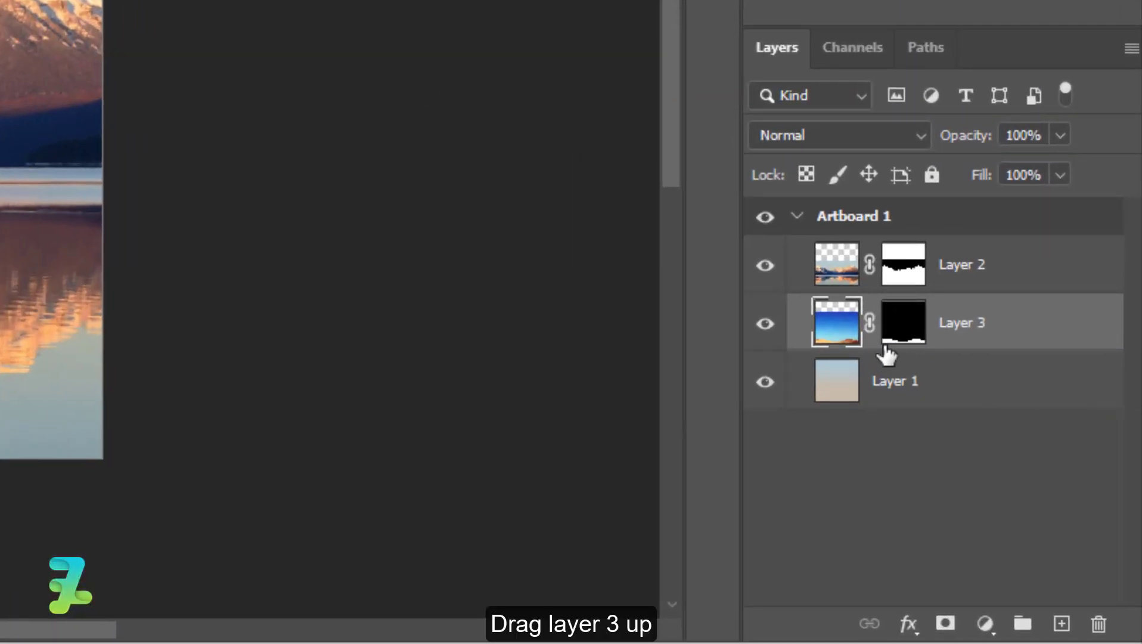
left_click_drag(837, 334, 831, 249)
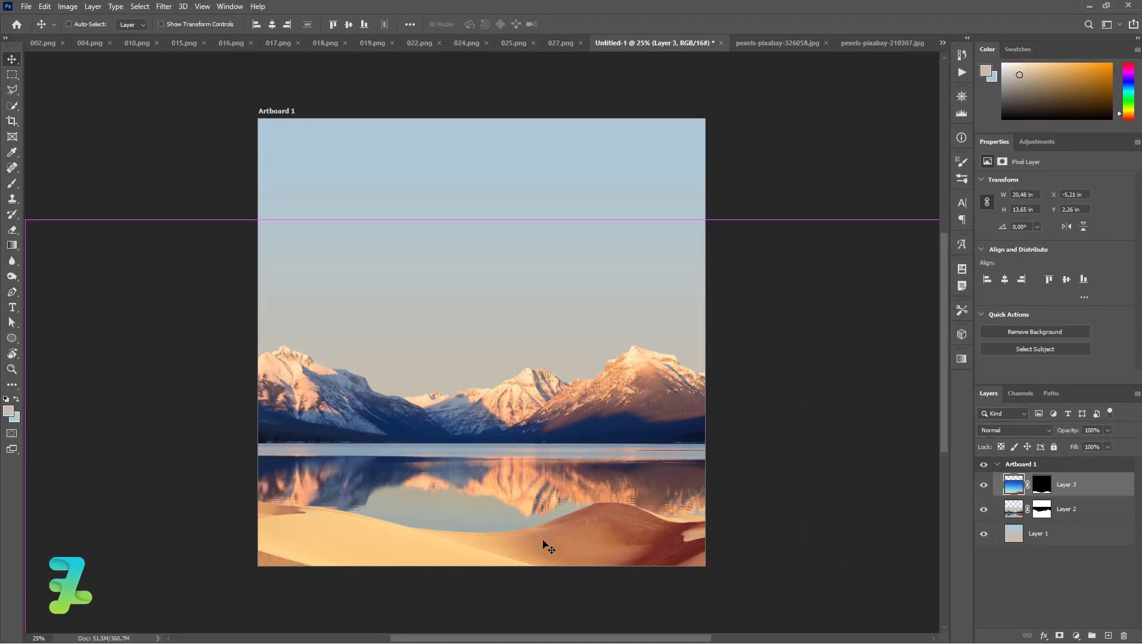
left_click_drag(544, 540, 573, 428)
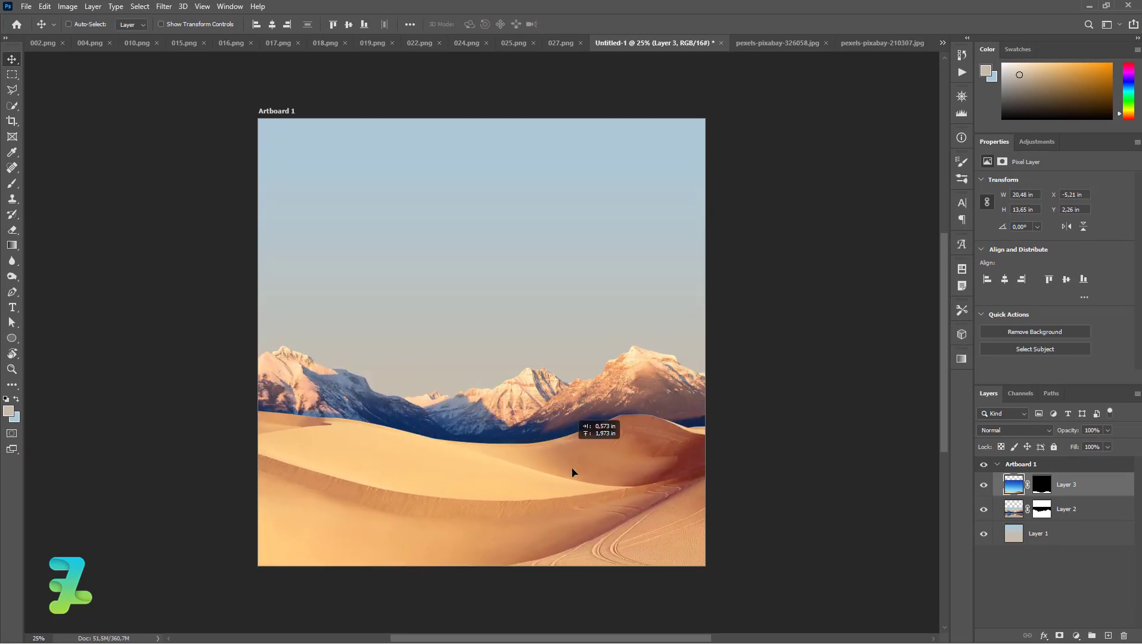
- Free-transform the dunes layer to about 50% and settle it along the artboard bottom
left_click_drag(572, 433, 580, 481)
key("ctrl+t")
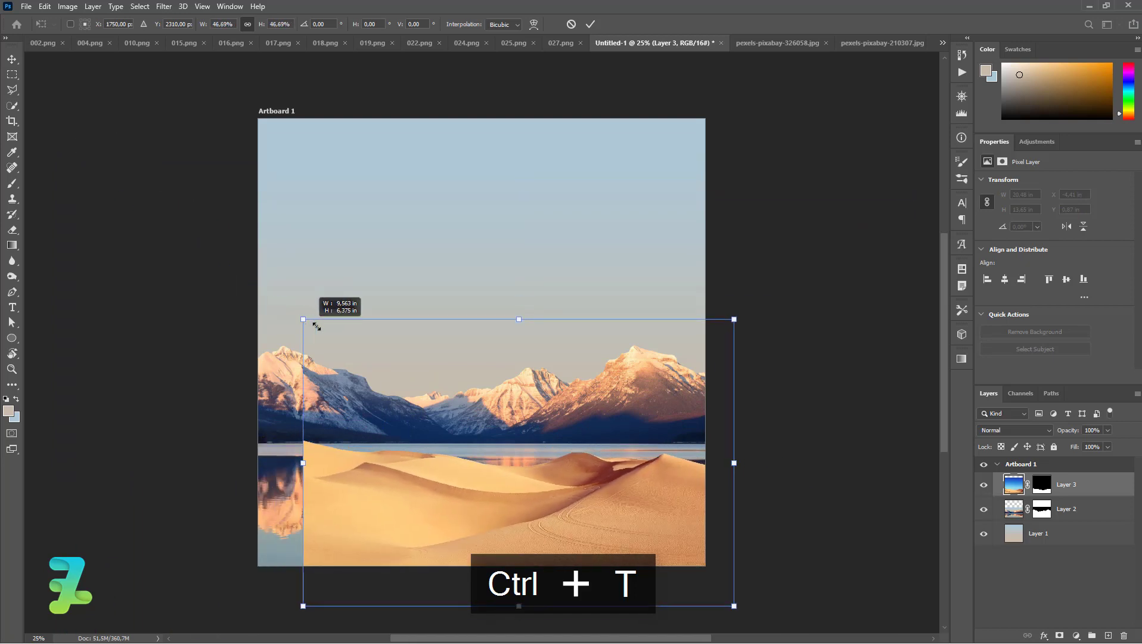
left_click_drag(61, 159, 312, 322)
mouse_move(482, 482)
left_mouse_down()
mouse_move(451, 490)
mouse_move(466, 483)
left_mouse_up()
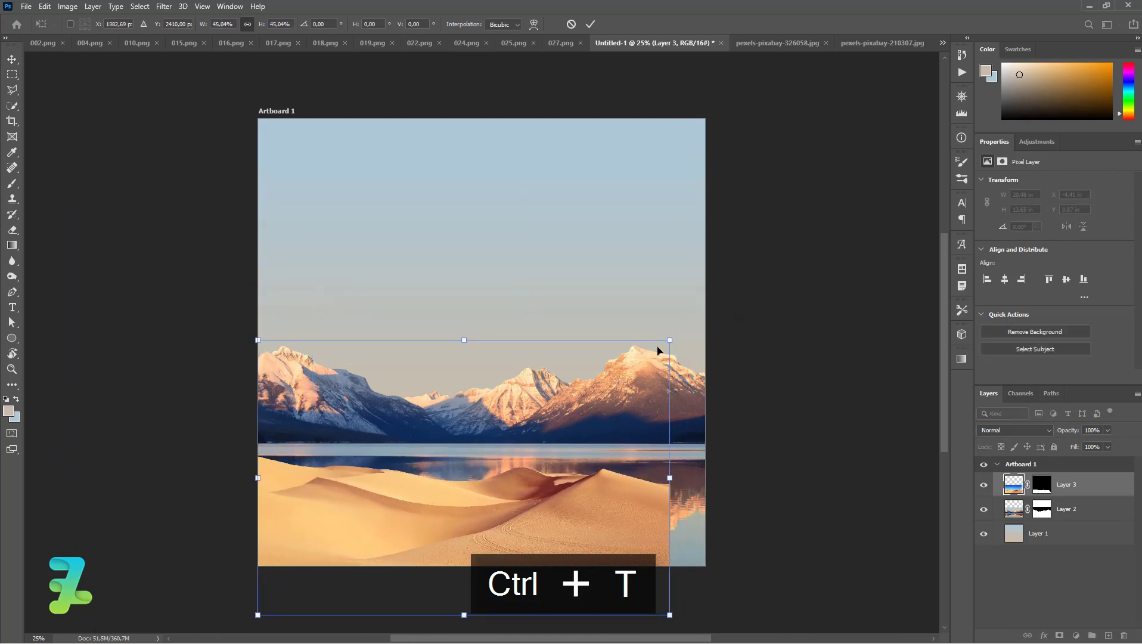
left_click_drag(669, 340, 713, 311)
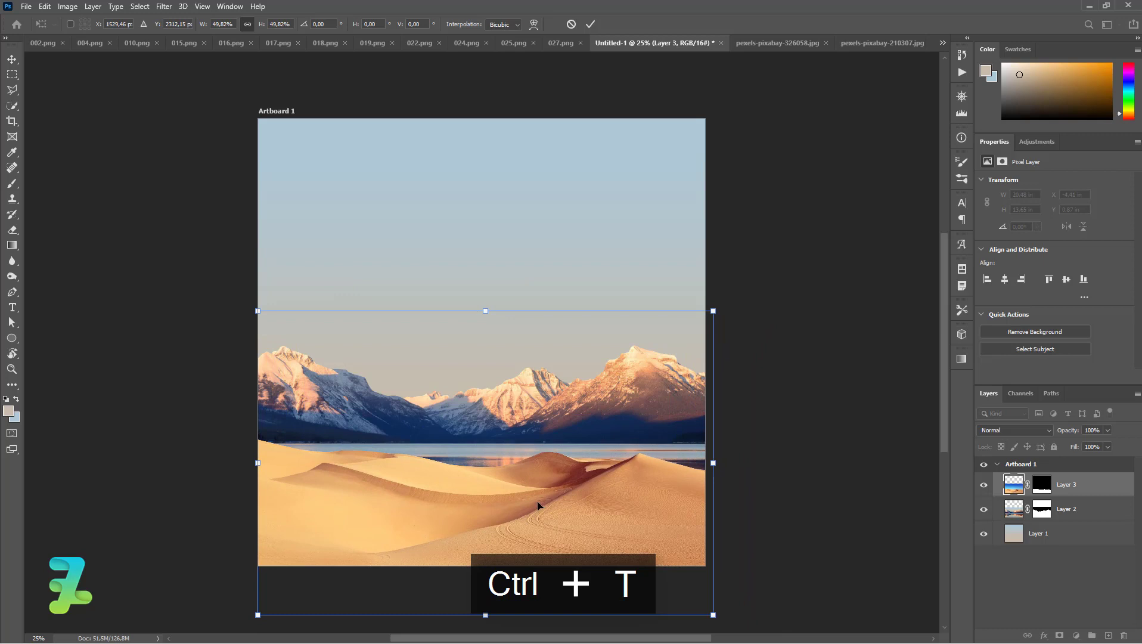
mouse_move(538, 506)
left_mouse_down()
mouse_move(536, 467)
mouse_move(536, 543)
left_mouse_up()
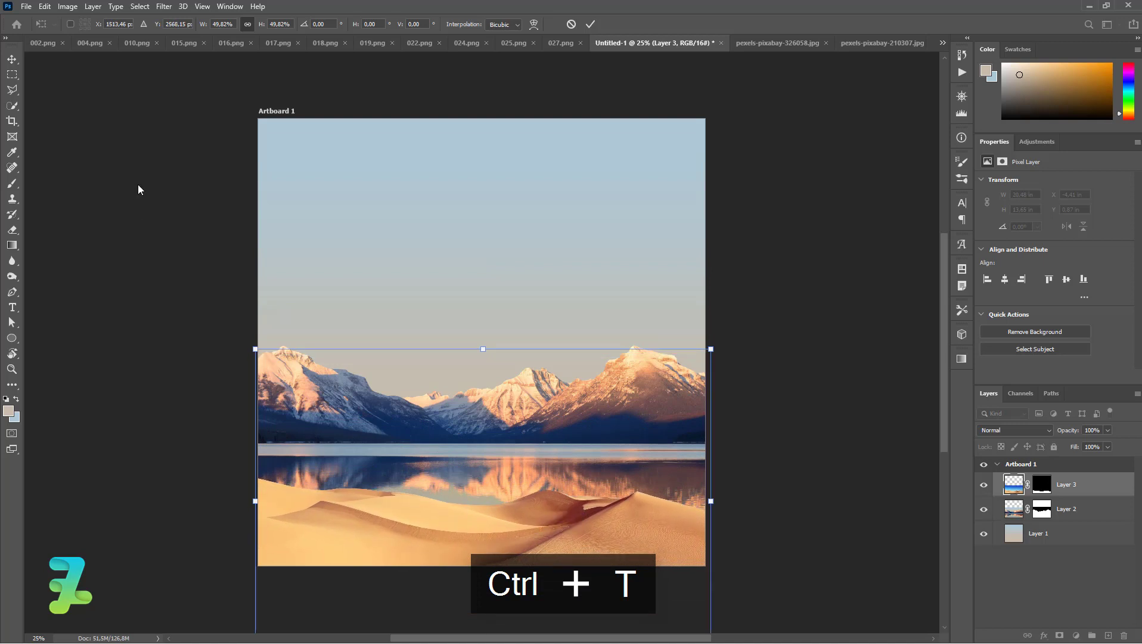
left_click(12, 58)
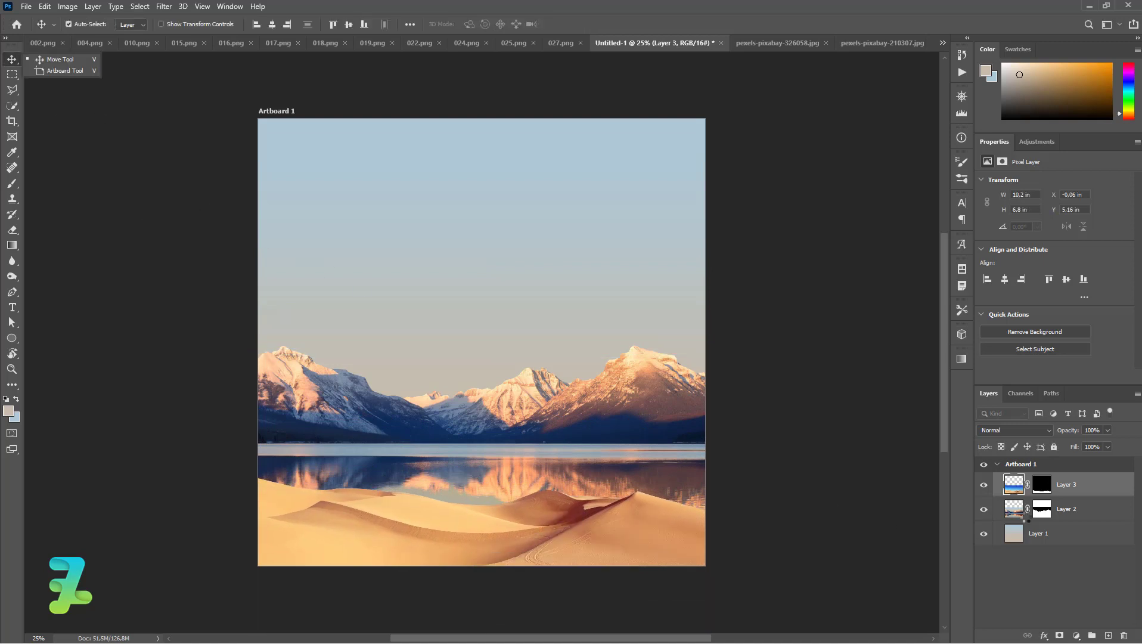
left_click(1005, 510)
- Lower Layer 2 so only peaks show, then redraw Layer 1's light-blue-to-beige sky gradient
left_click_drag(511, 398, 508, 489)
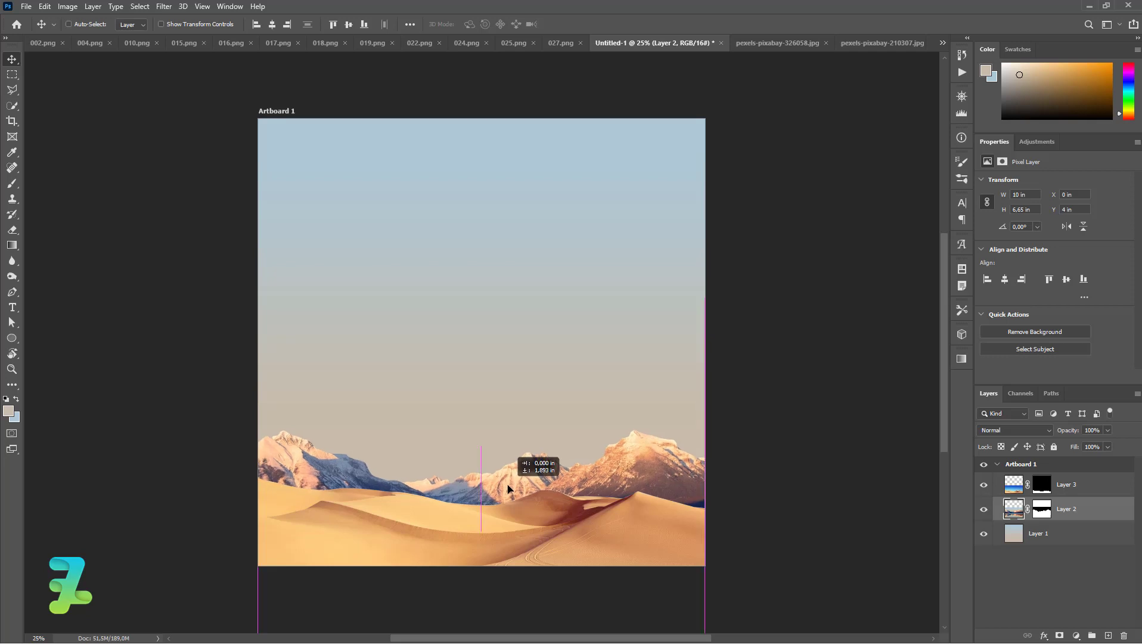
left_click_drag(508, 489, 508, 489)
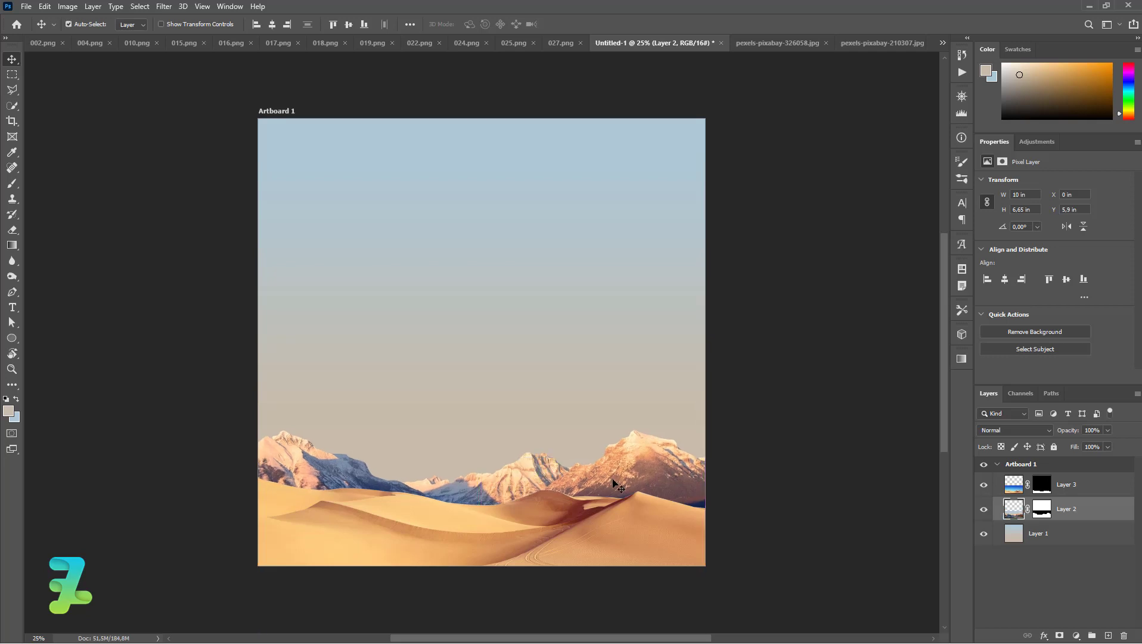
left_click(1027, 533)
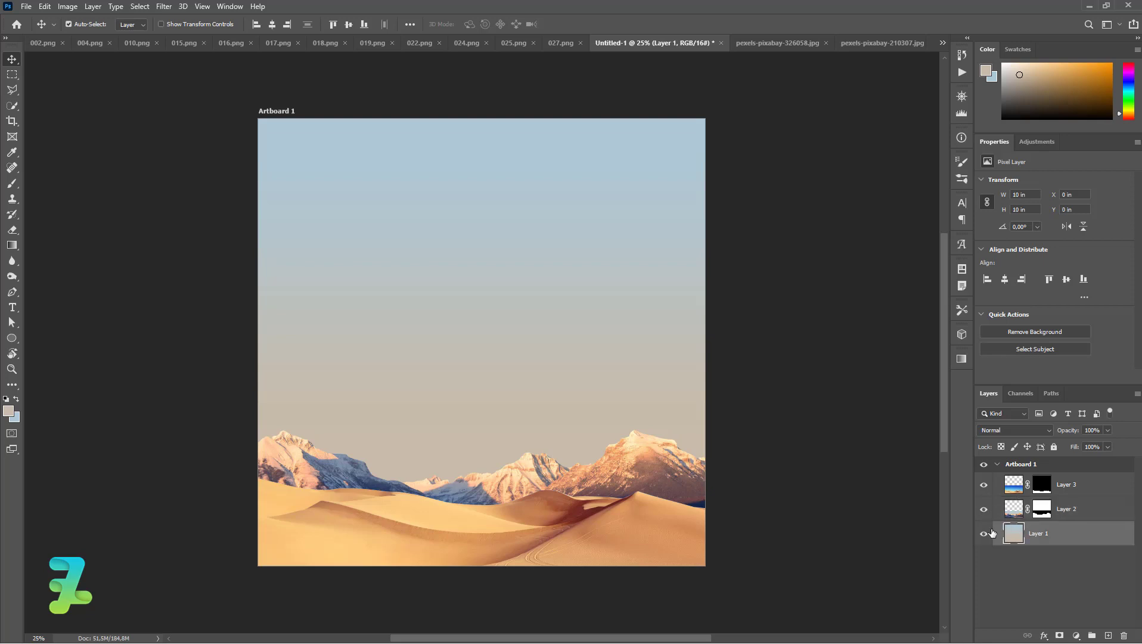
key("g")
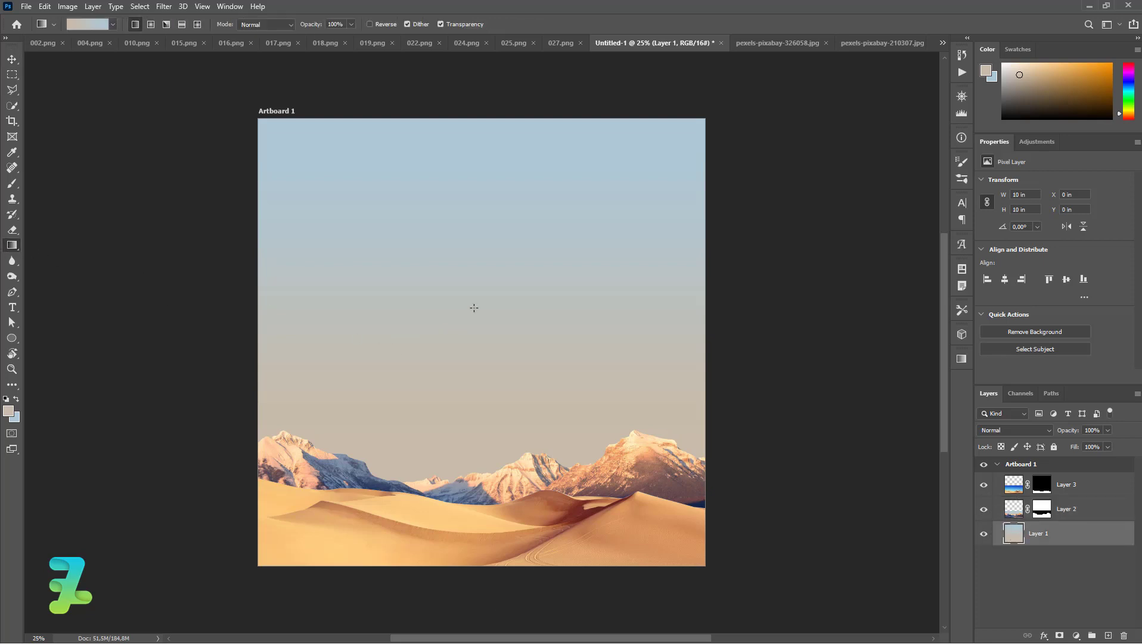
left_click_drag(473, 307, 468, 587)
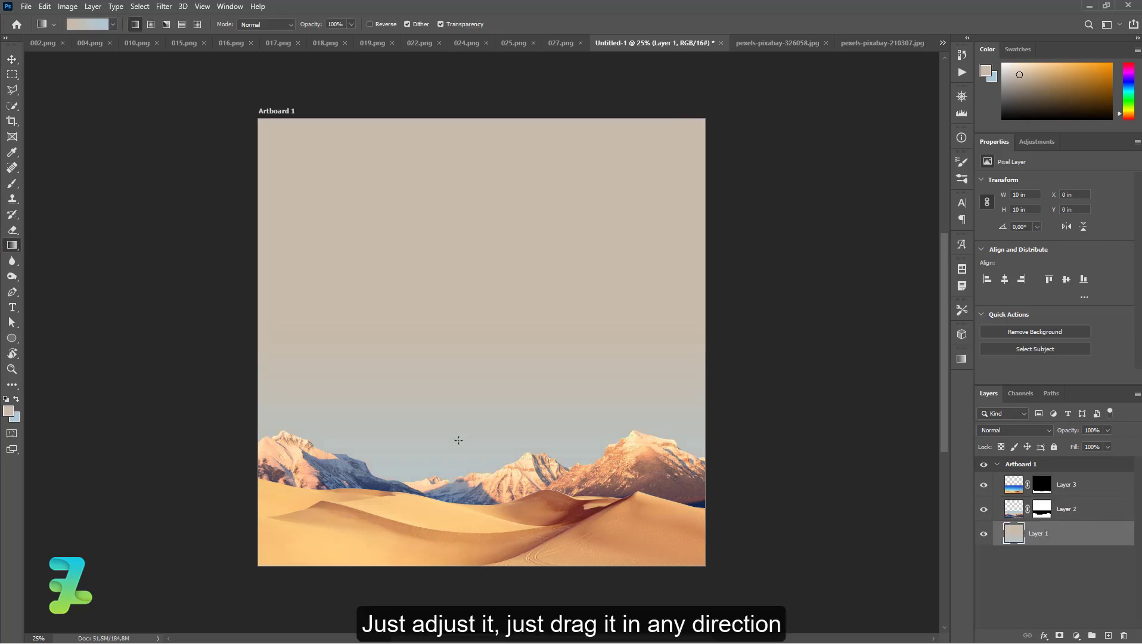
left_click(437, 260)
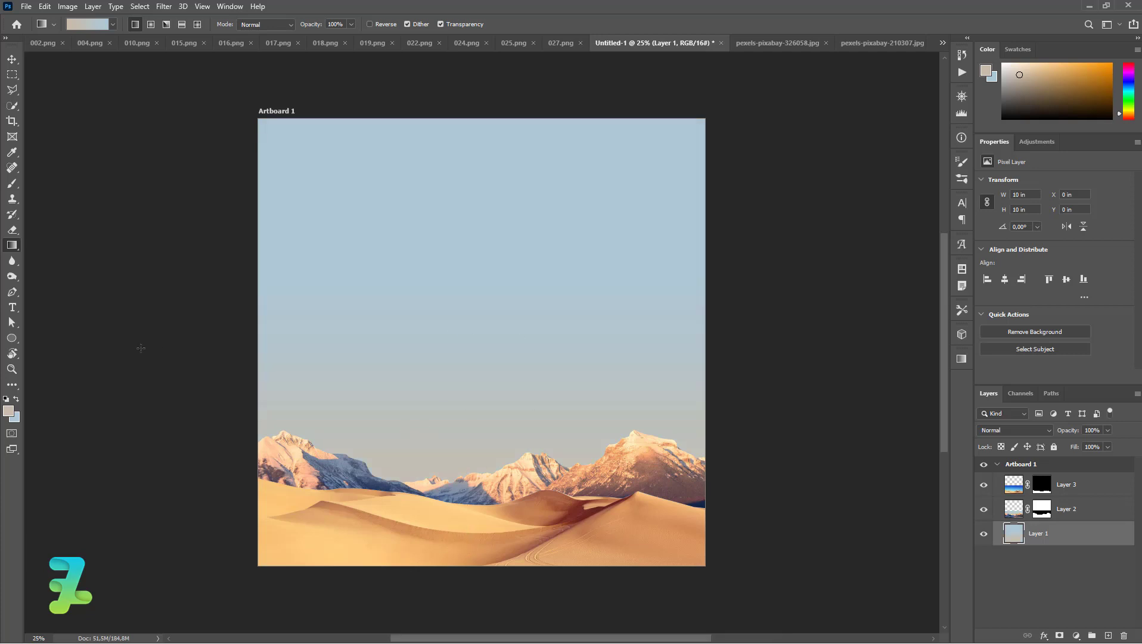
- Draw a #c6bca9 beige circle and align it to the artboard's horizontal and vertical centres
left_click_drag(16, 341, 60, 363)
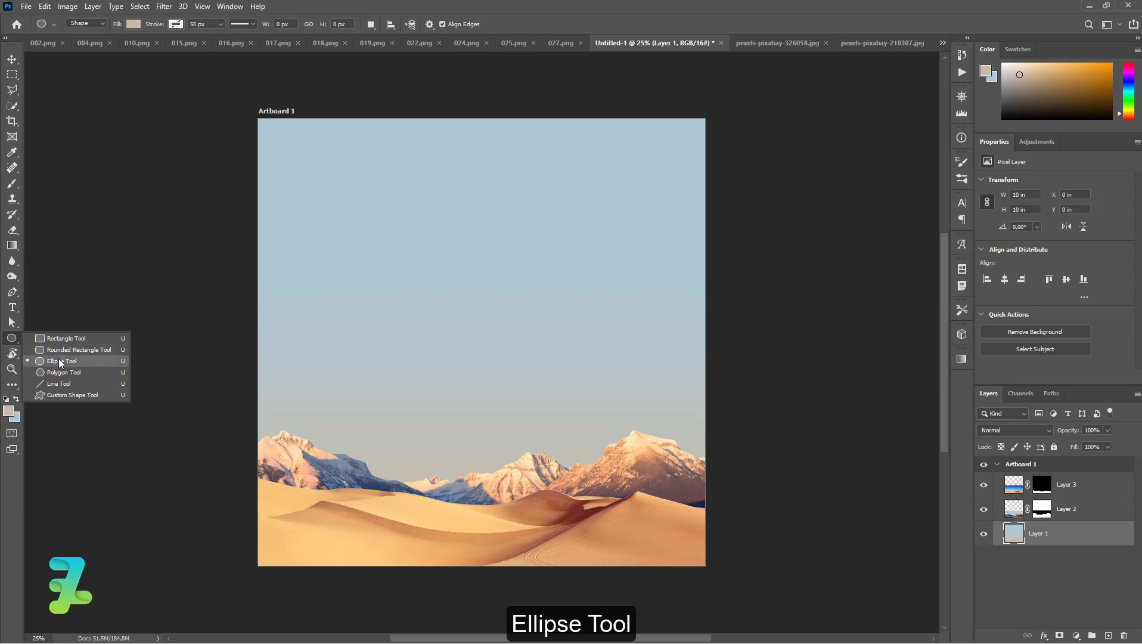
left_click(60, 363)
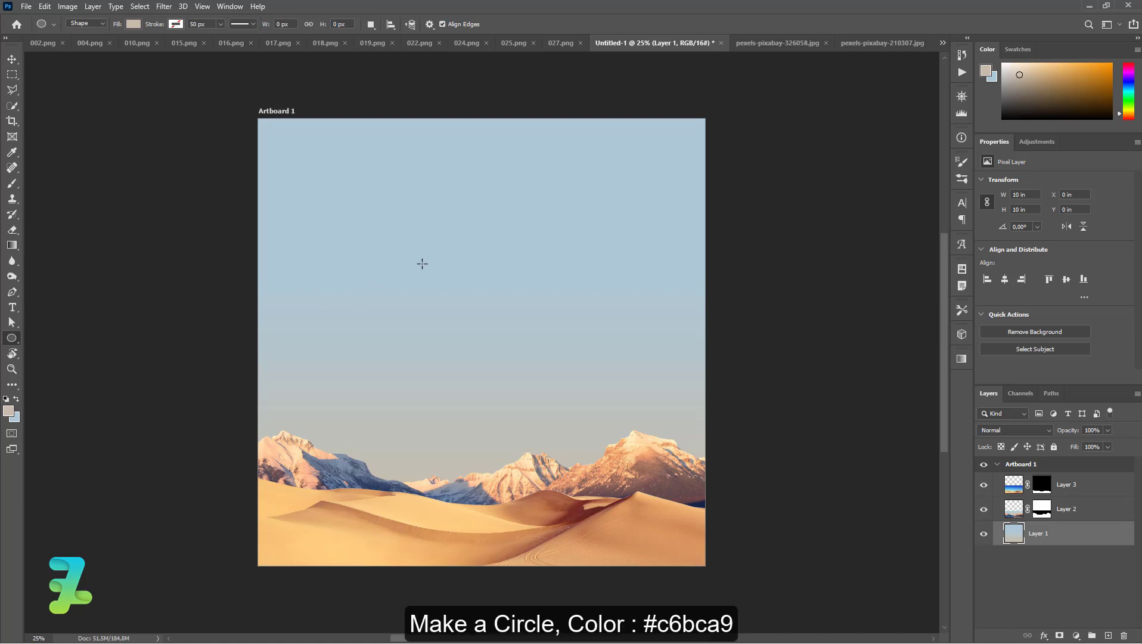
left_click_drag(384, 234, 606, 475)
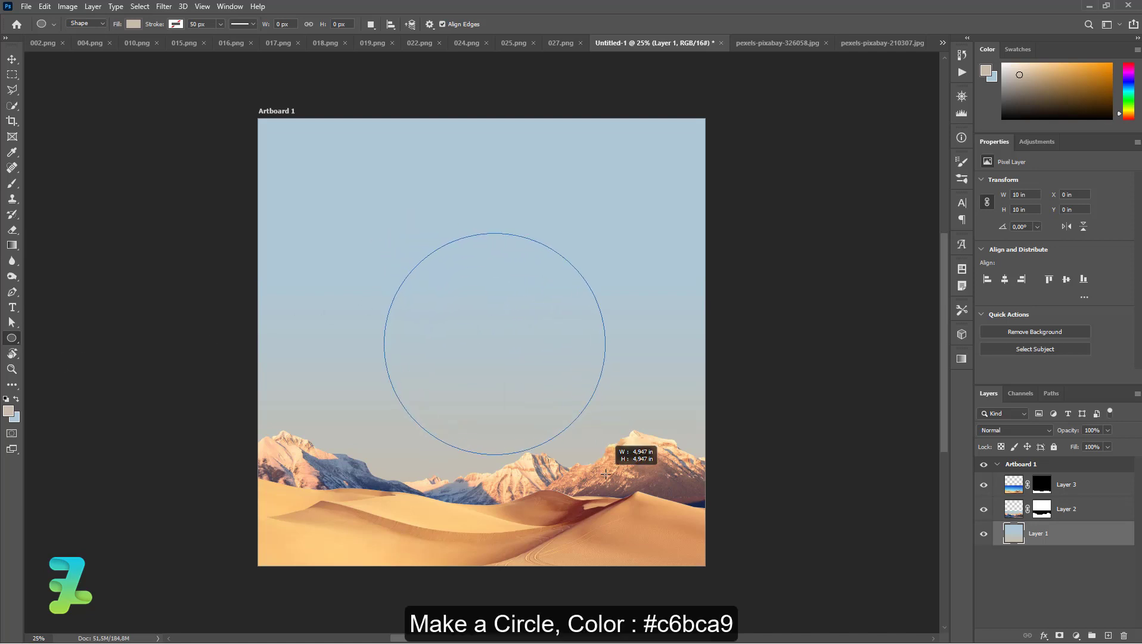
key("v")
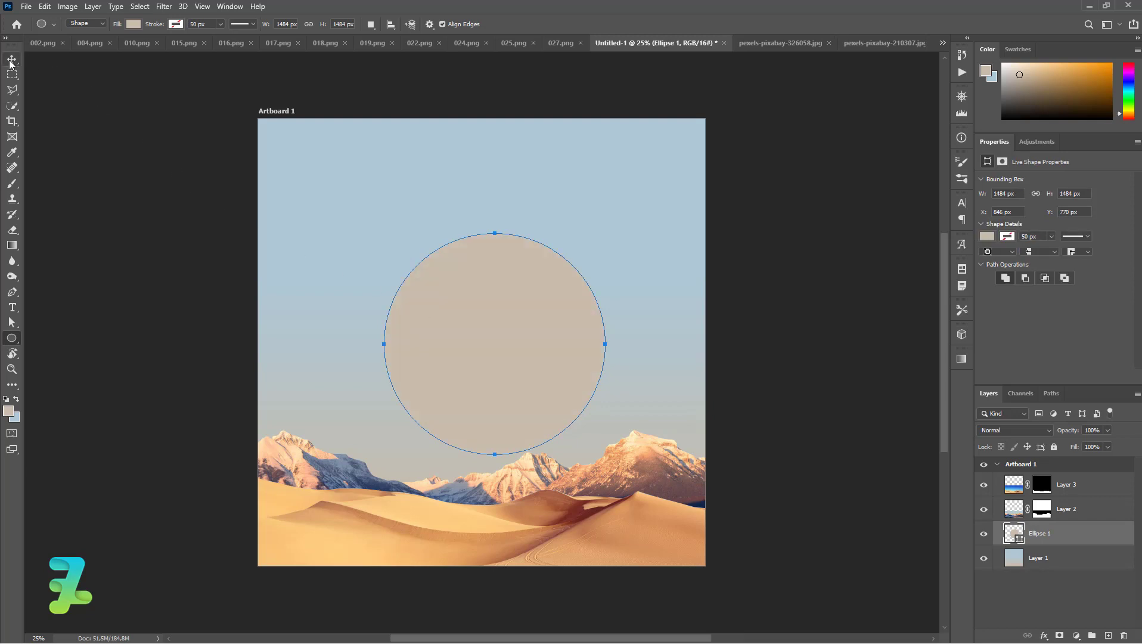
key("ctrl+a")
left_click(272, 24)
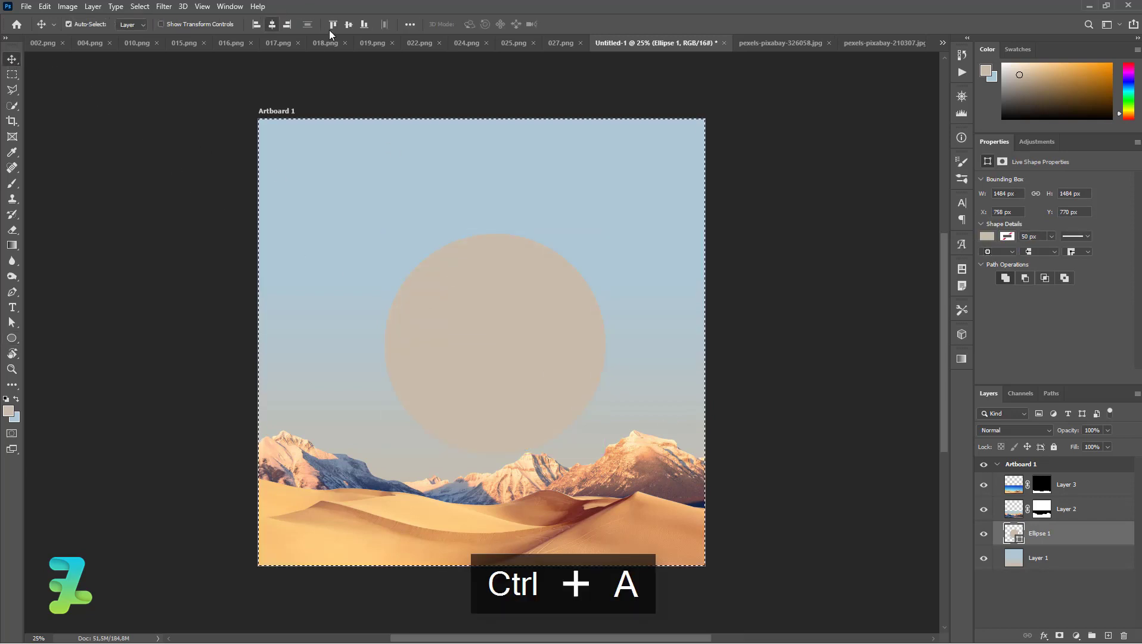
left_click(349, 24)
key("ctrl+d")
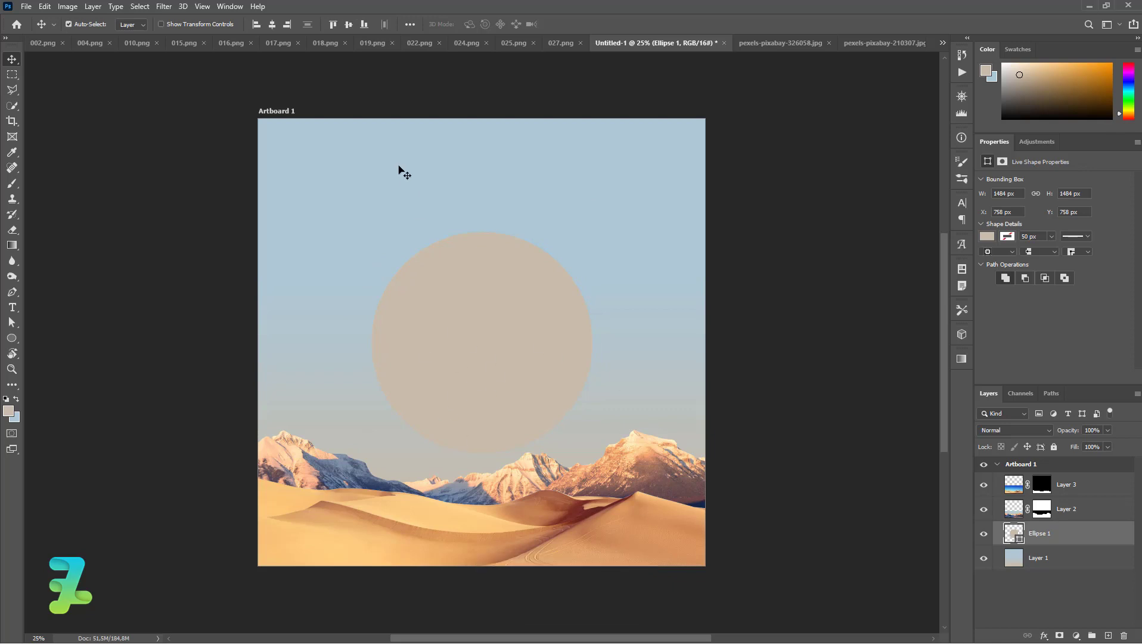
- Float the woman-with-wine photo and drag her cut-out layer into the collage
left_click(229, 6)
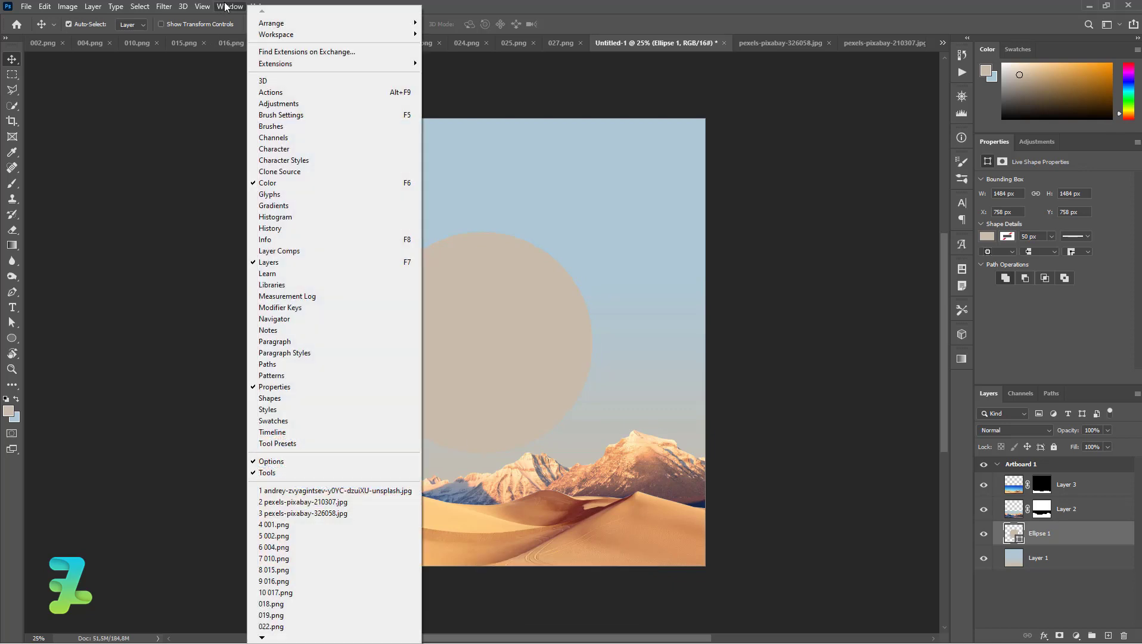
left_click(335, 491)
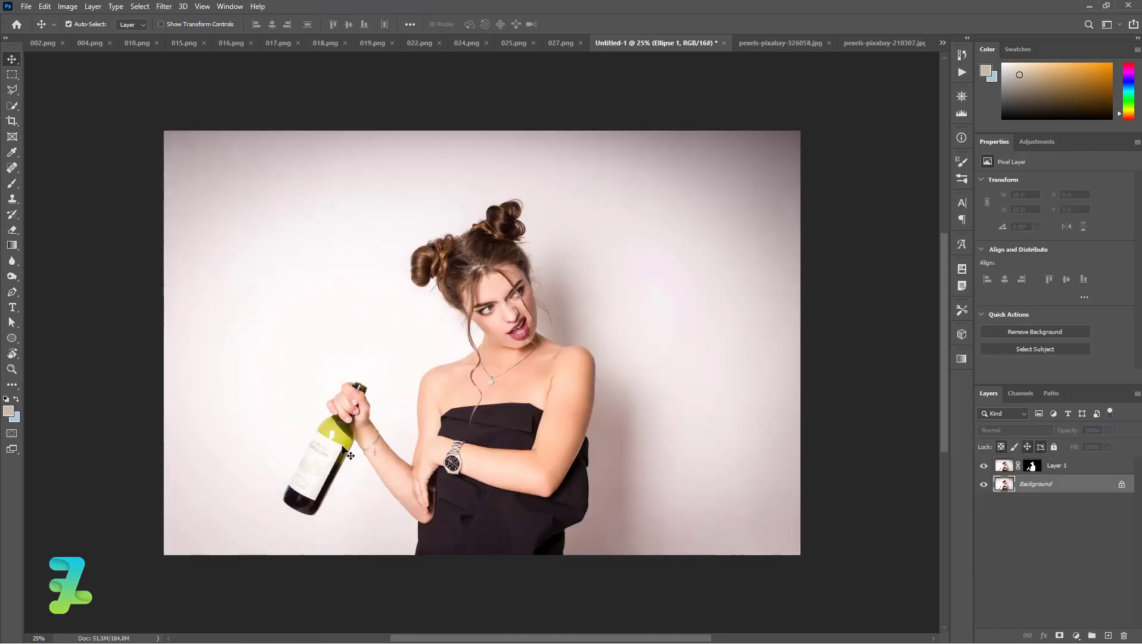
left_click(985, 484)
left_click(1000, 464)
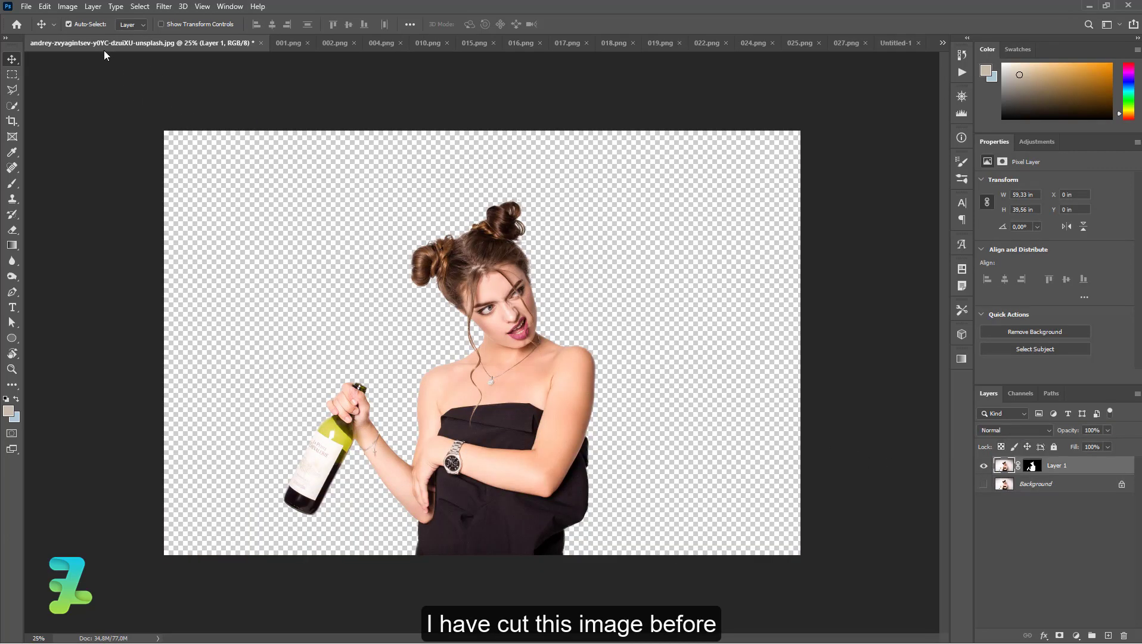
right_click(105, 46)
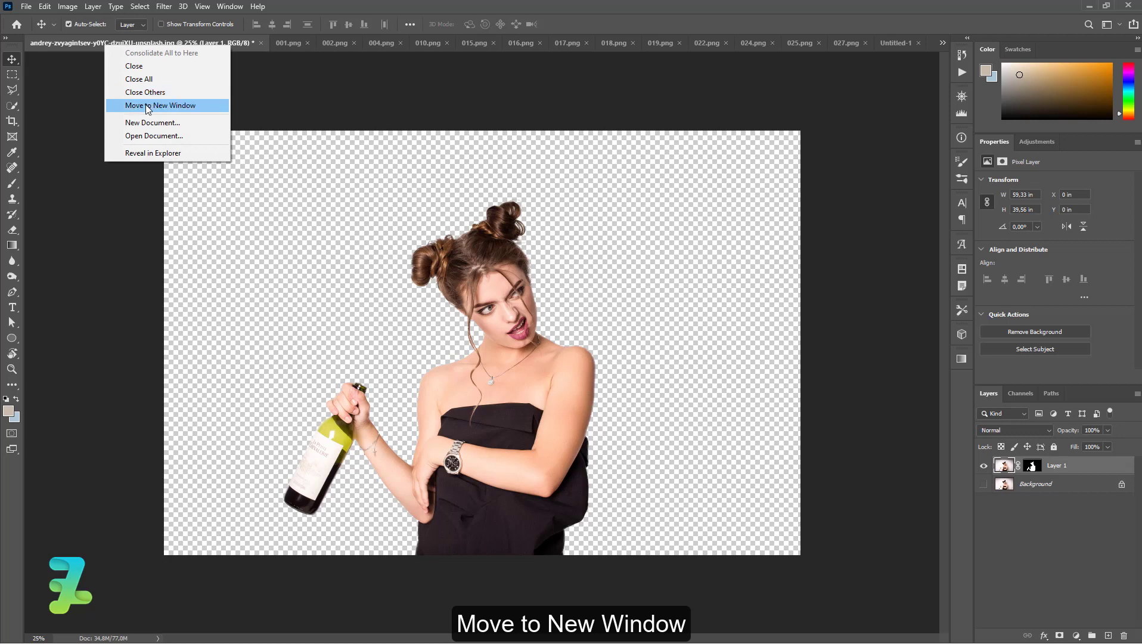
left_click(147, 107)
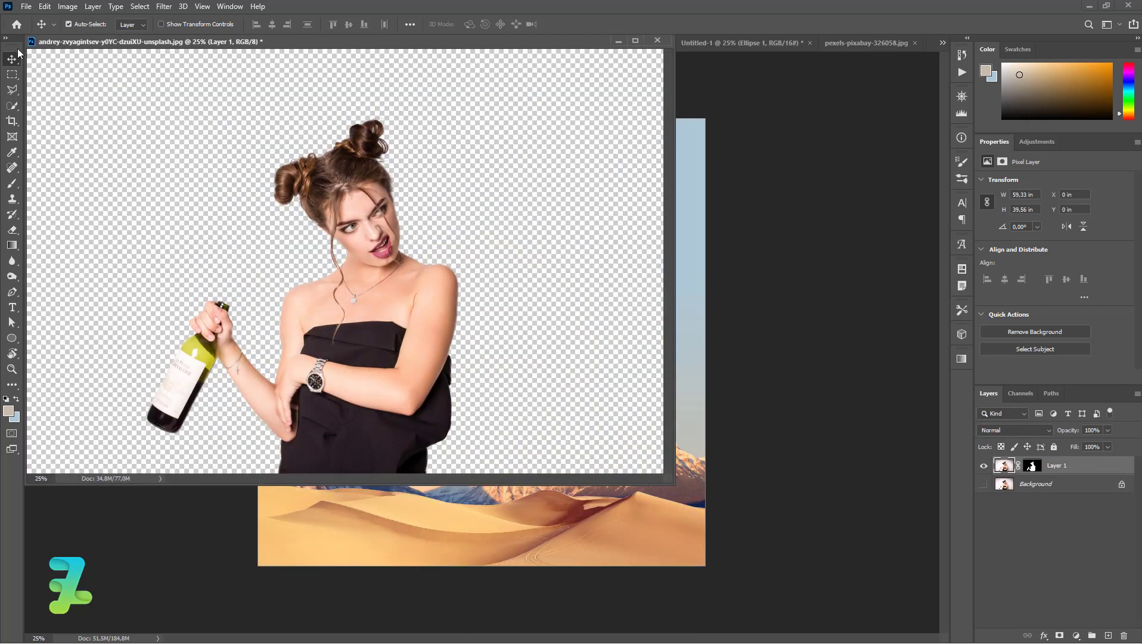
left_click_drag(275, 41, 249, 229)
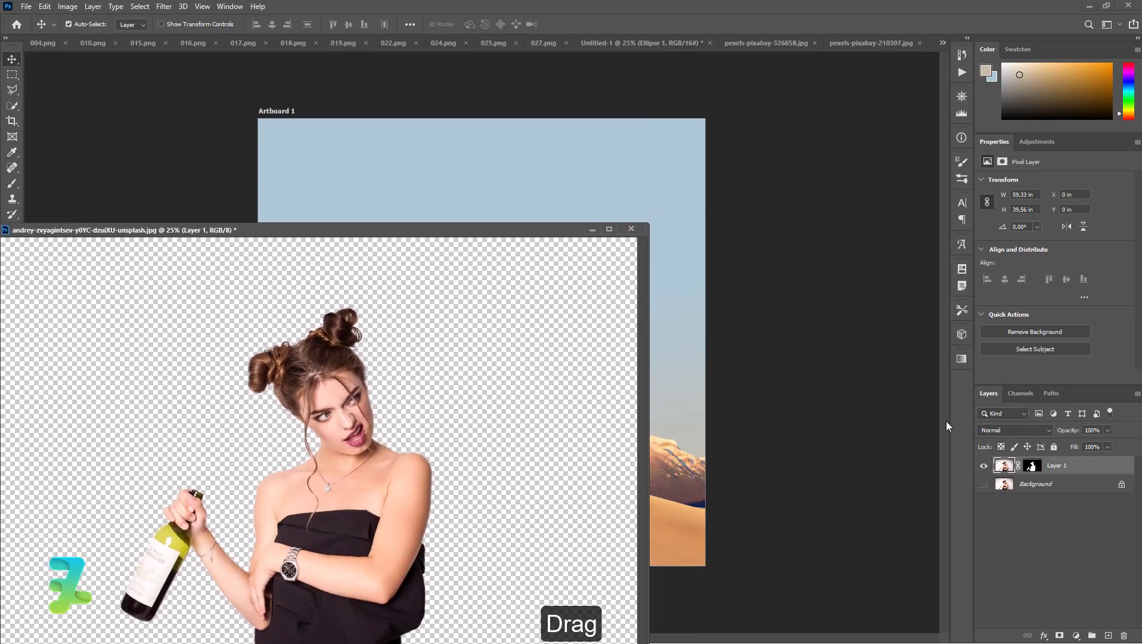
left_click_drag(1006, 466, 525, 182)
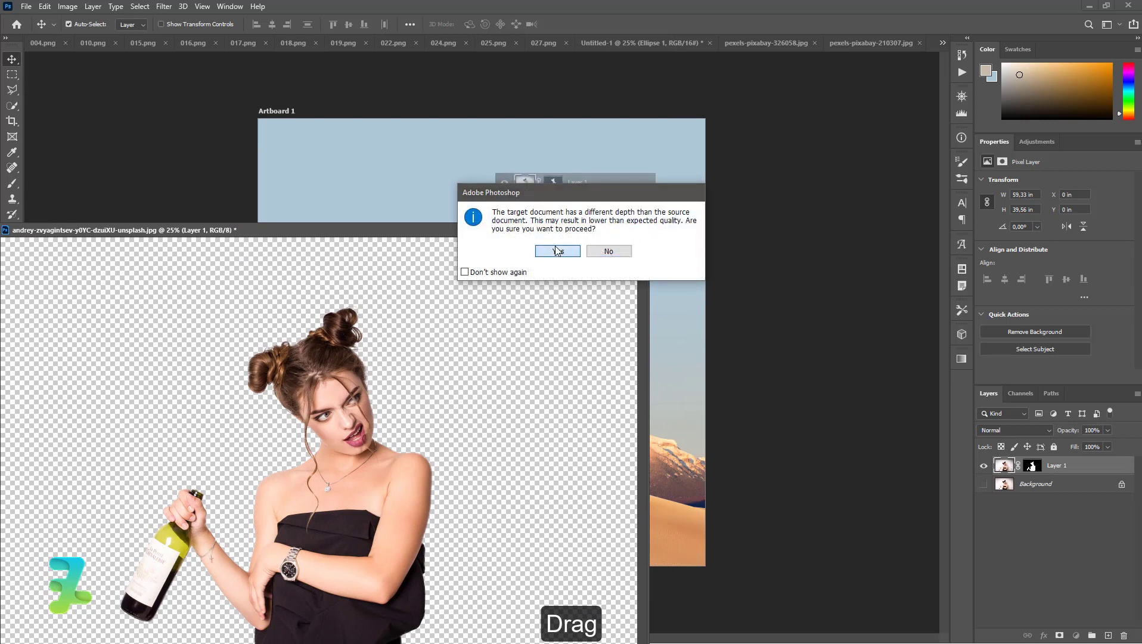
left_click(555, 246)
- Scale the woman to about 79%, position her over the circle, and load her outline
left_click_drag(504, 230, 828, 44)
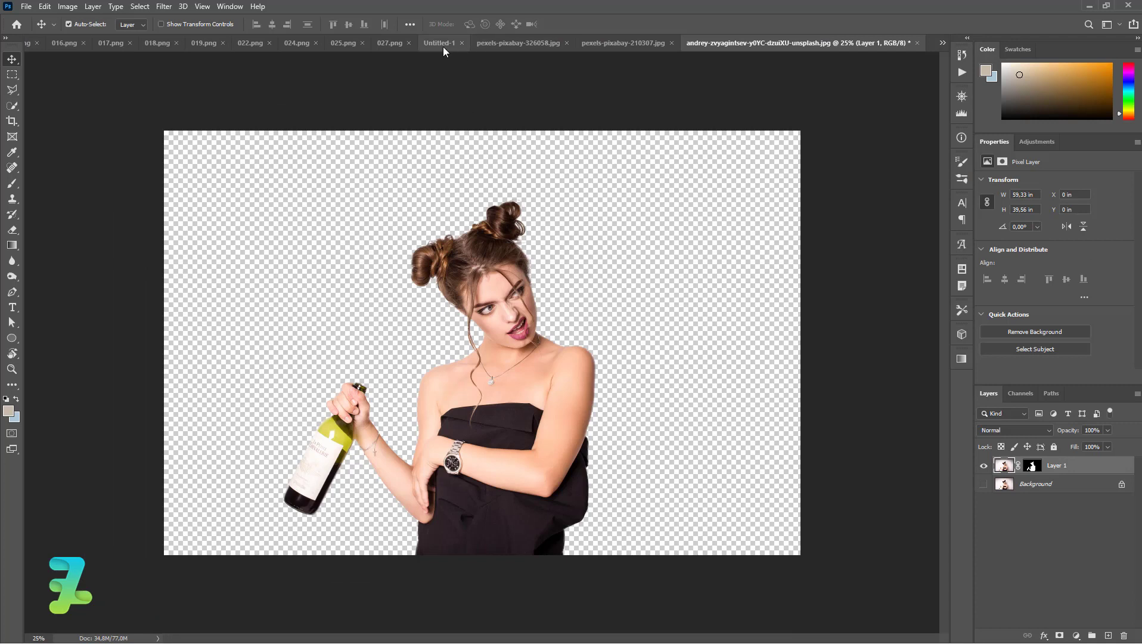
left_click(468, 43)
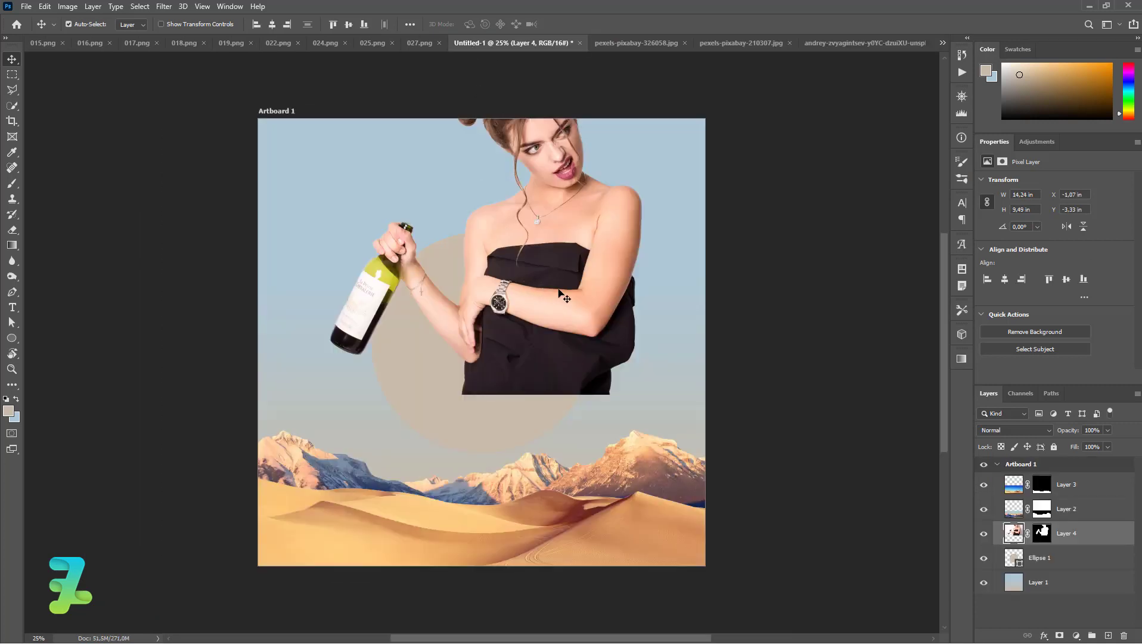
left_click_drag(561, 293, 497, 347)
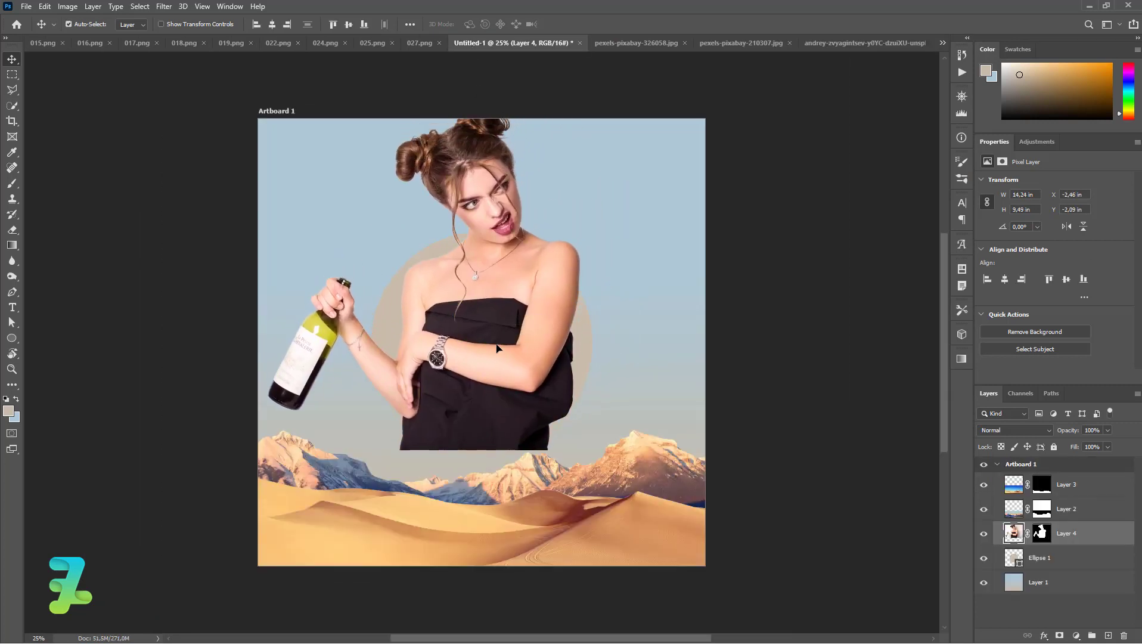
key("ctrl+t")
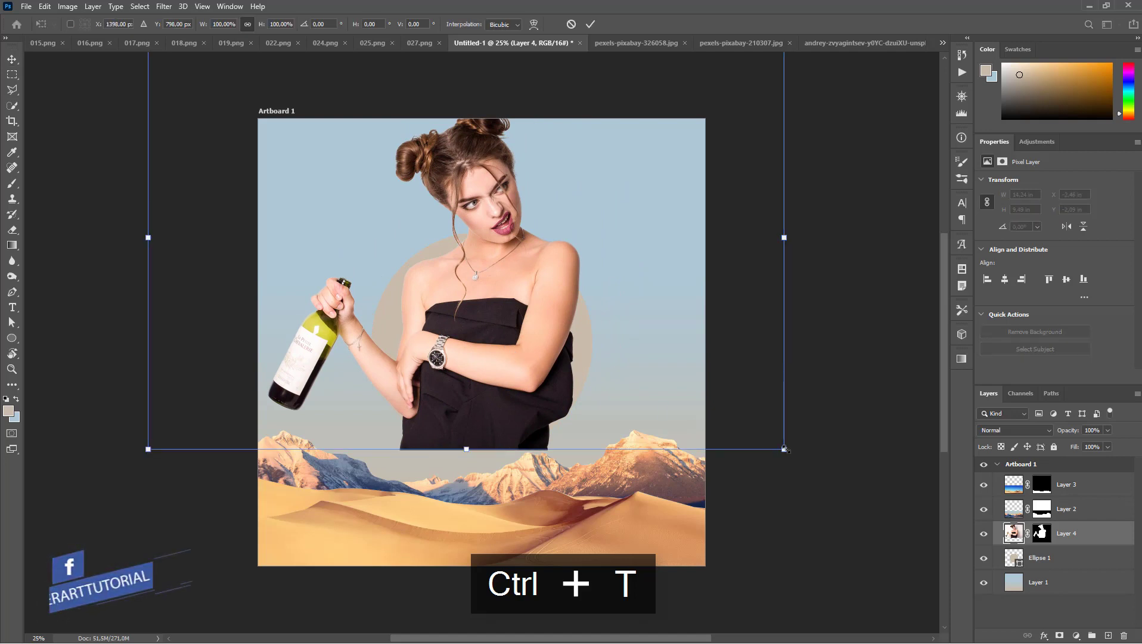
left_click_drag(784, 449, 719, 403)
left_click_drag(523, 301, 517, 332)
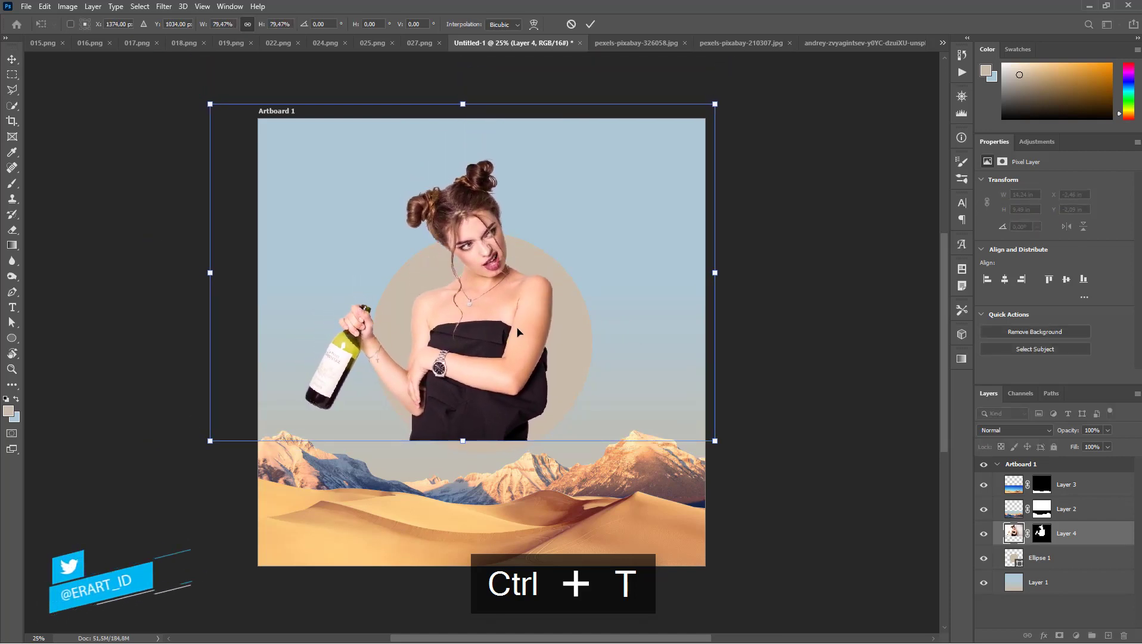
left_click(12, 59)
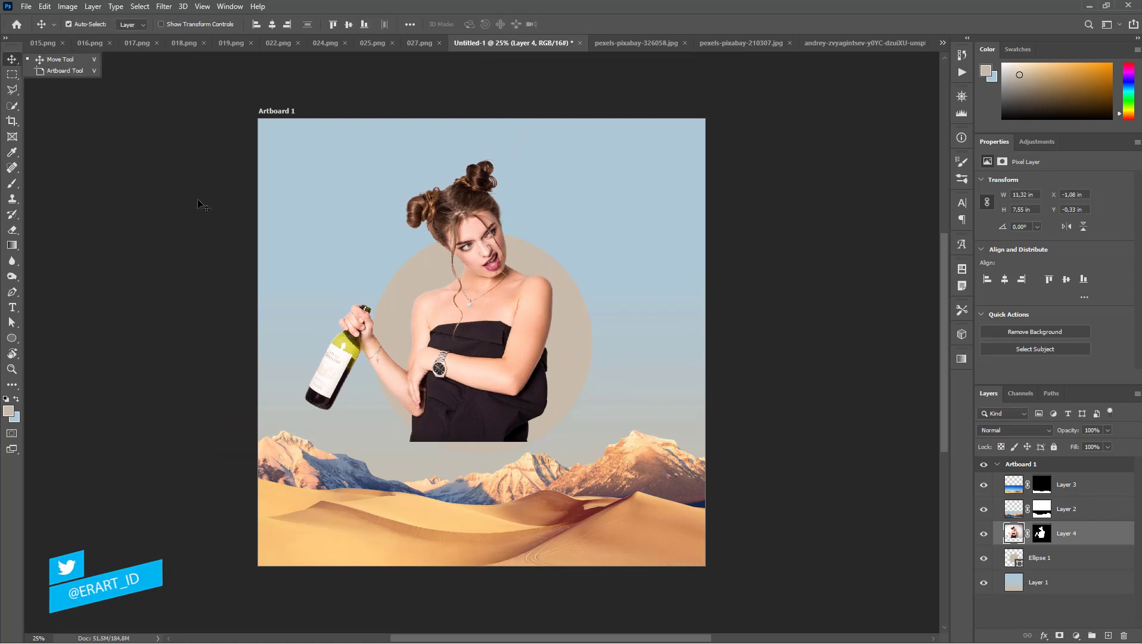
left_click(1042, 535, "ctrl")
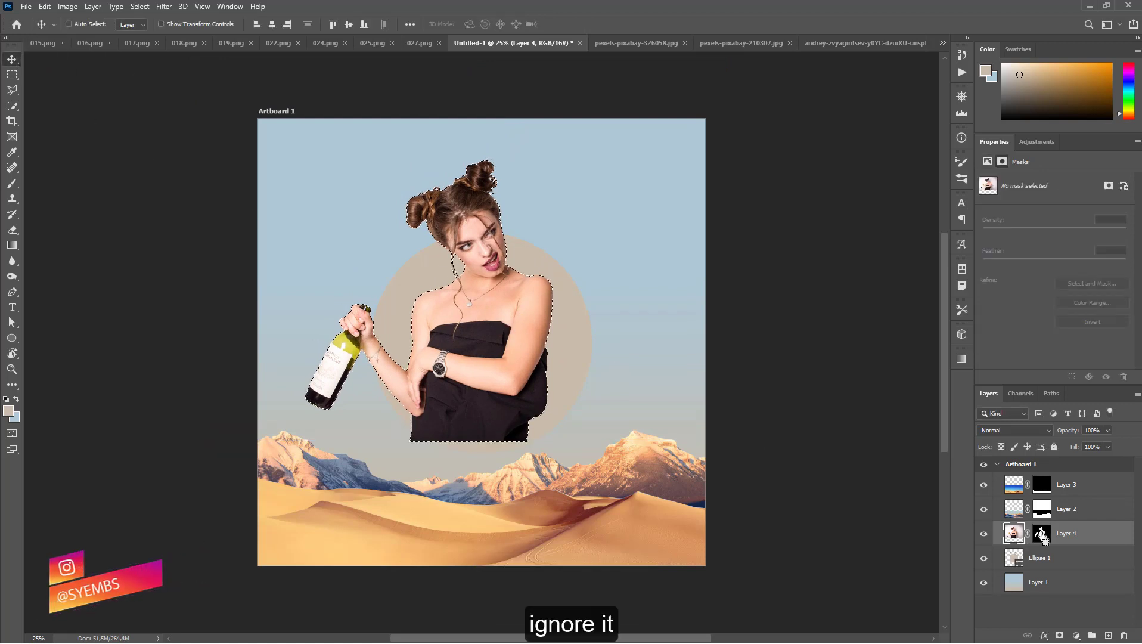
- Convert Layer 4 to a smart object and add a layer mask from Ellipse 1's circle
left_click(1015, 559, "ctrl")
right_click(1096, 540)
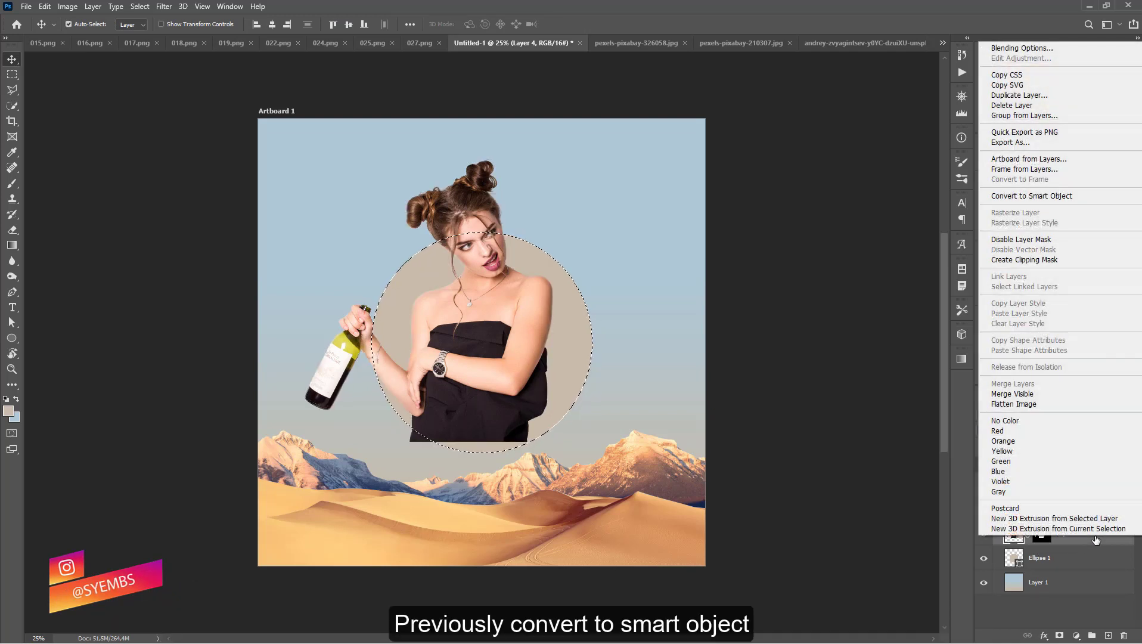
left_click(1029, 196)
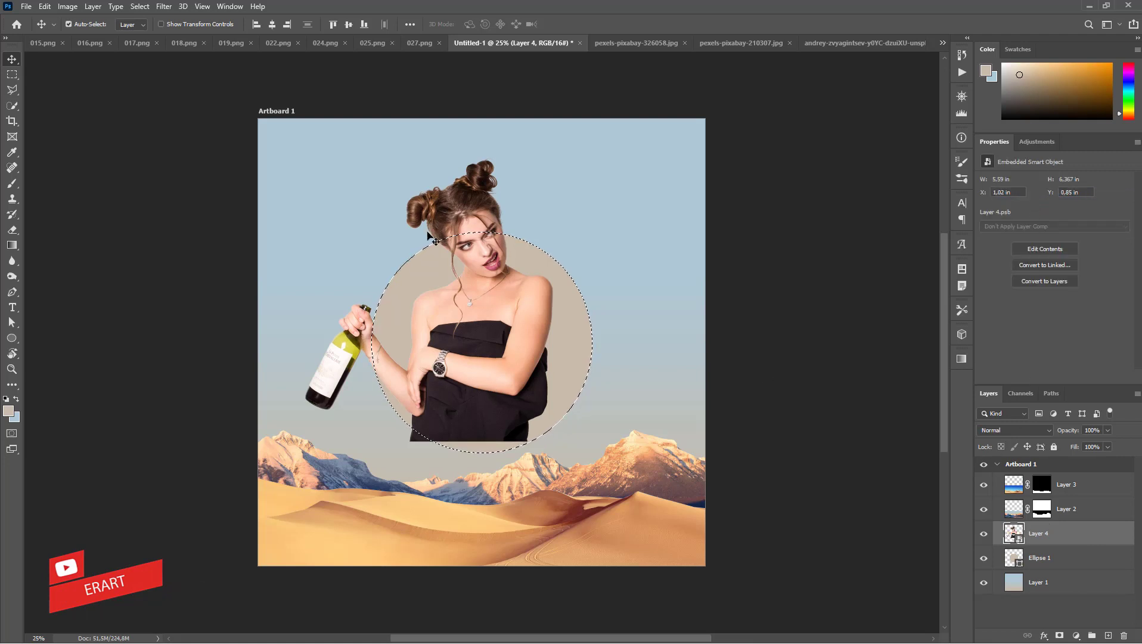
key("ctrl+d")
key("ctrl+d")
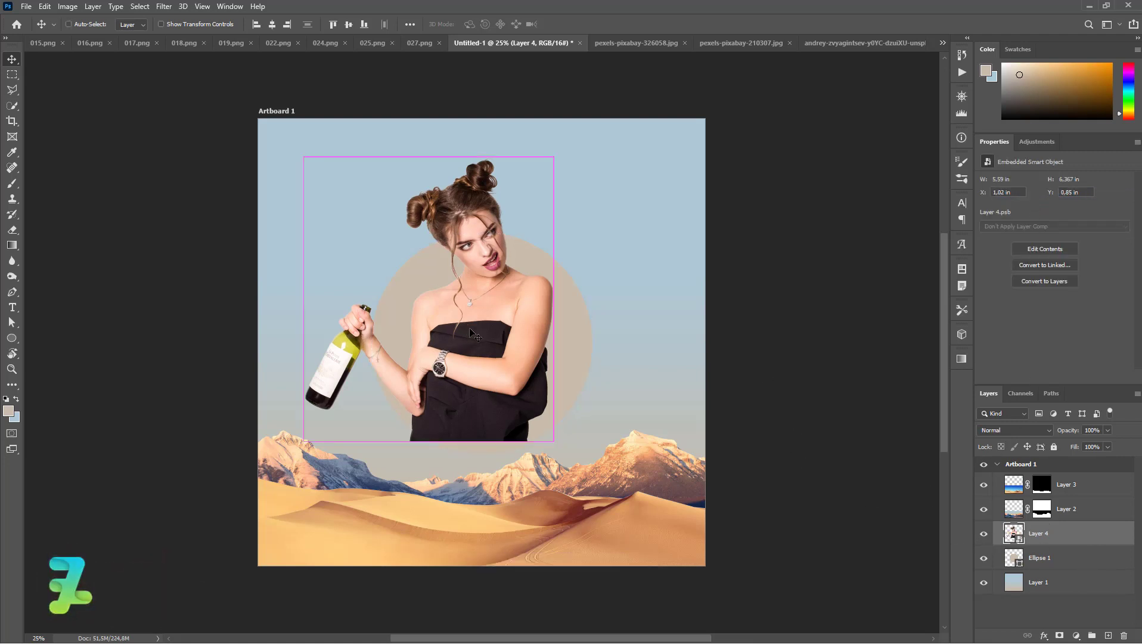
left_click_drag(469, 331, 476, 343)
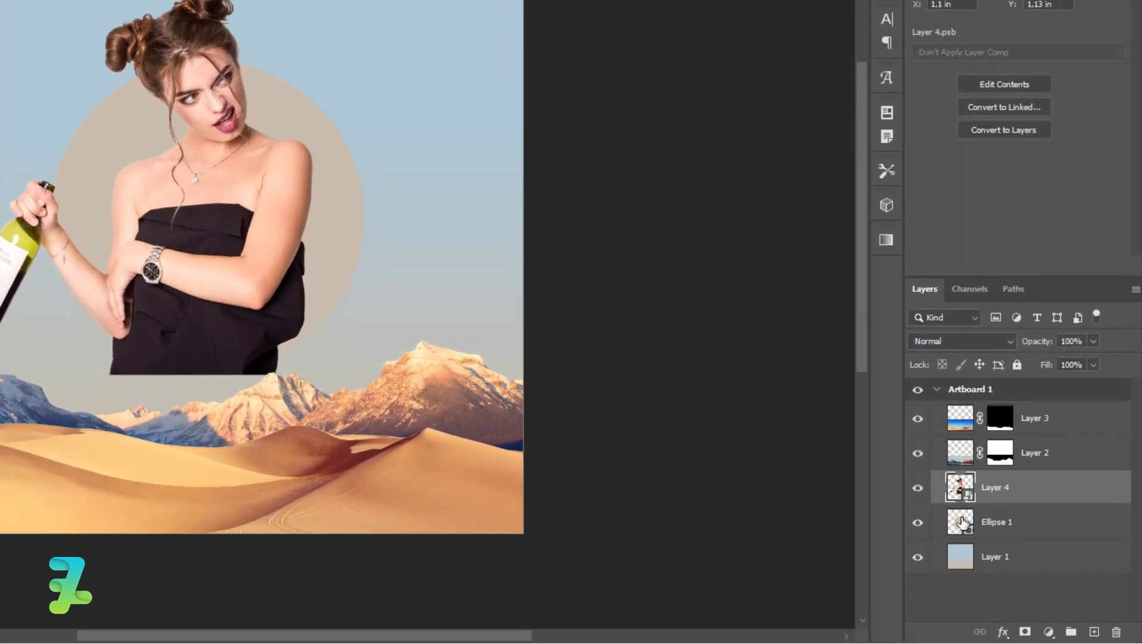
left_click(964, 523, "ctrl")
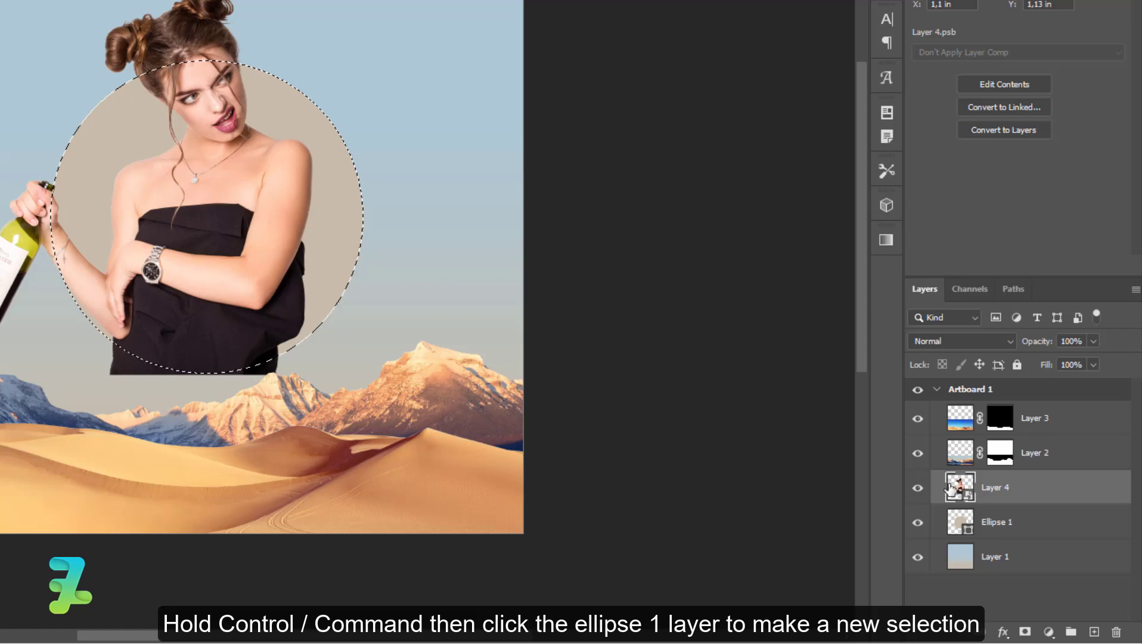
left_click(1026, 632)
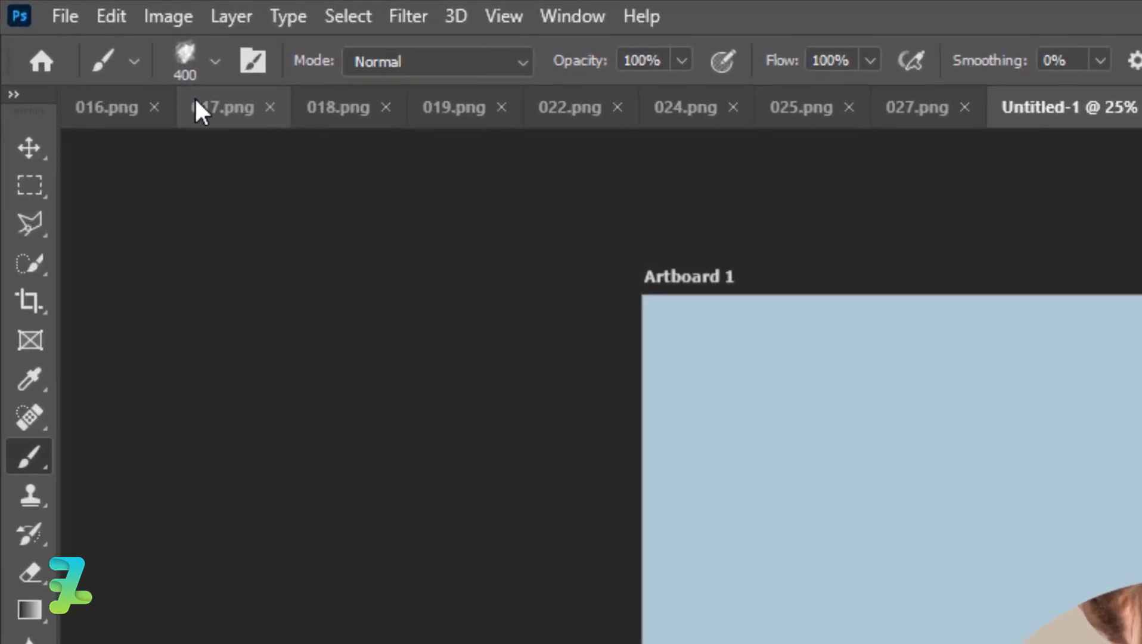
- Set a round brush to 100% hardness, 117 px, with white #ffffff foreground
left_click(86, 25)
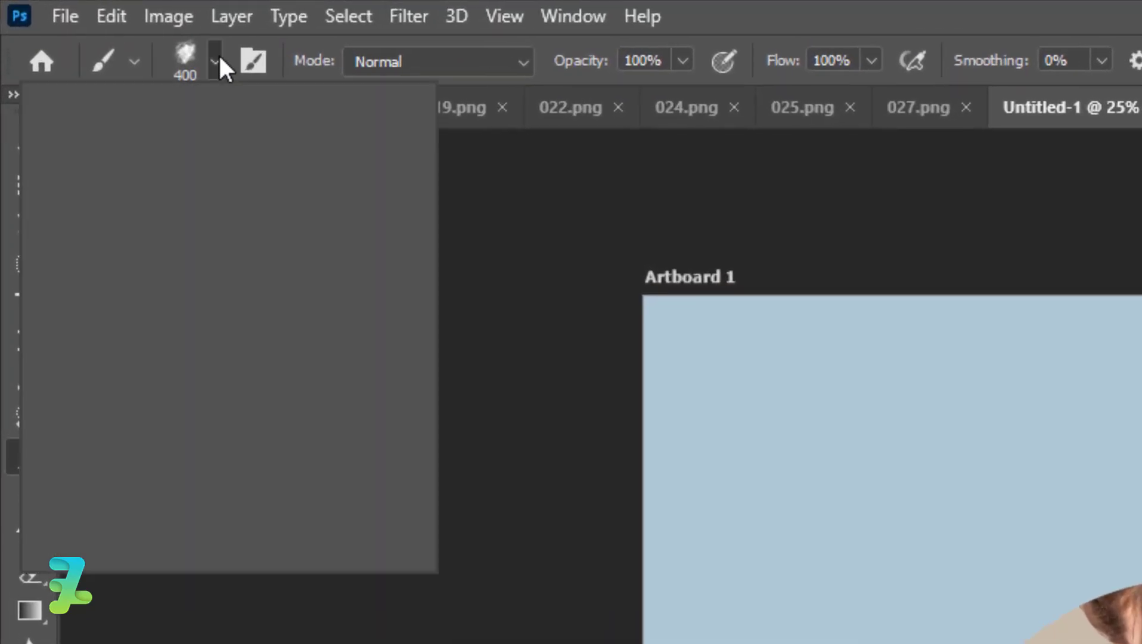
left_click(158, 286)
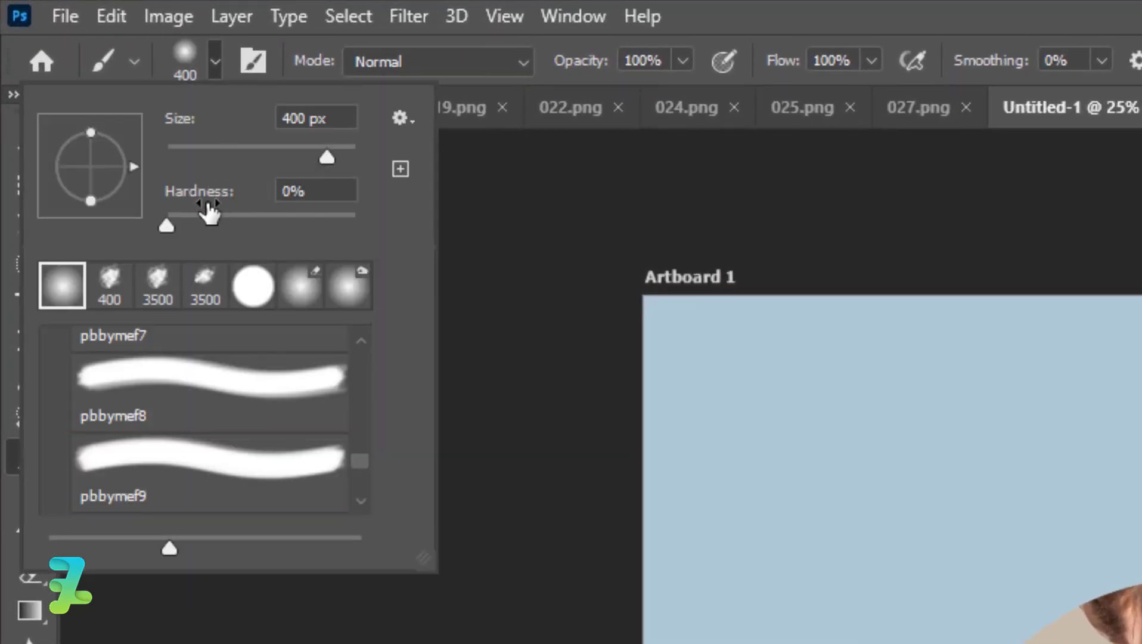
left_click_drag(173, 226, 430, 241)
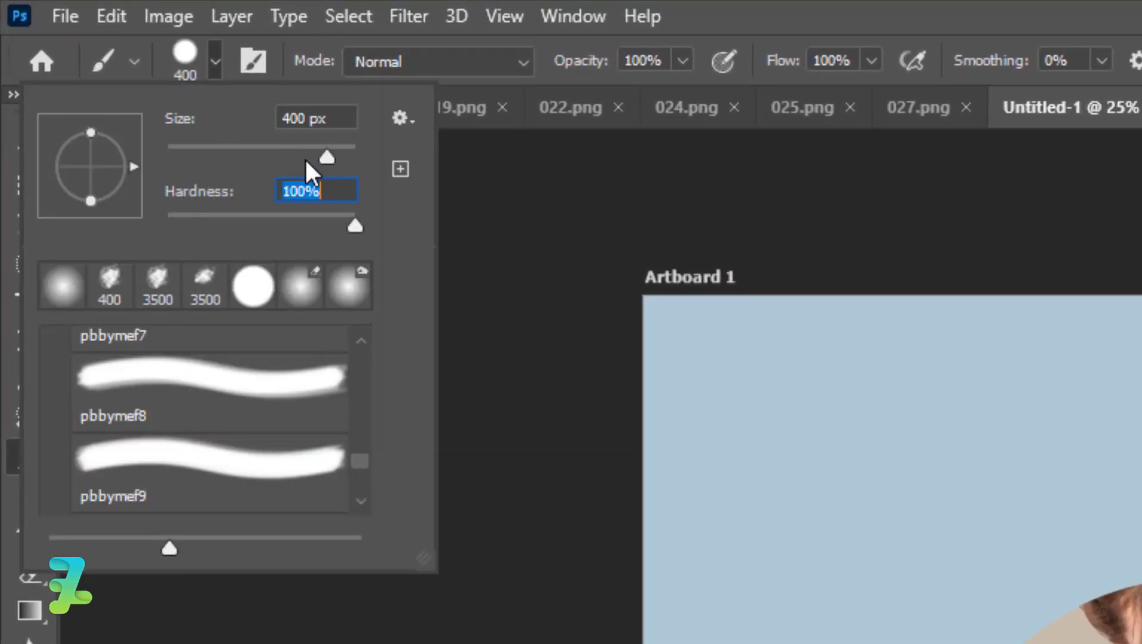
mouse_move(325, 157)
left_mouse_down()
mouse_move(238, 157)
mouse_move(268, 157)
left_mouse_up()
left_click(213, 59)
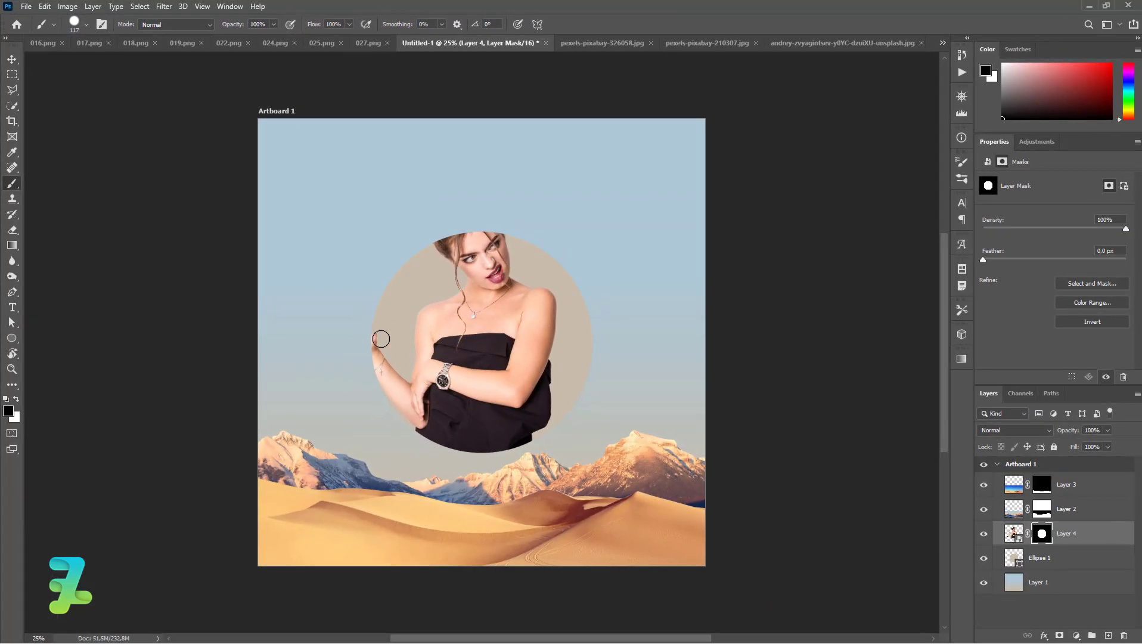
left_click(8, 410)
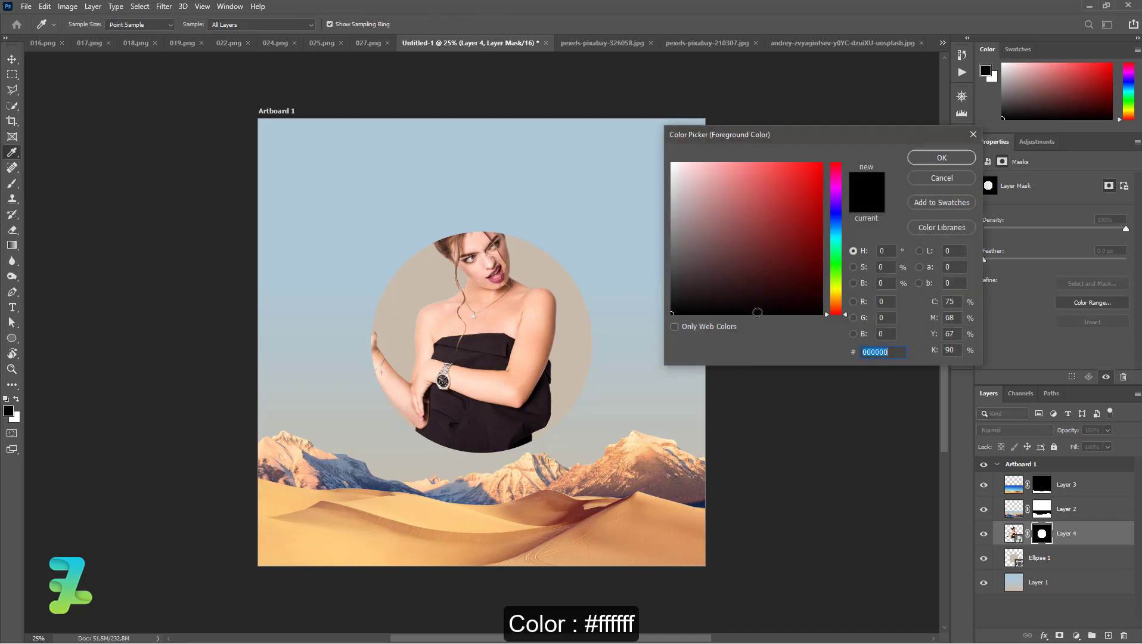
type("ffffff")
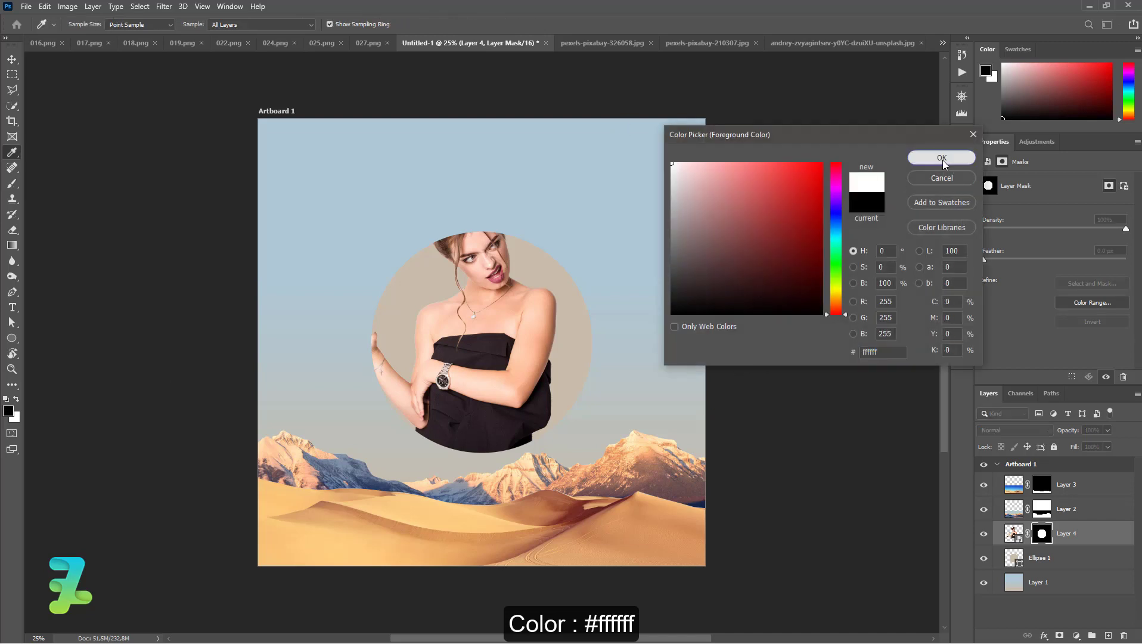
left_click(942, 159)
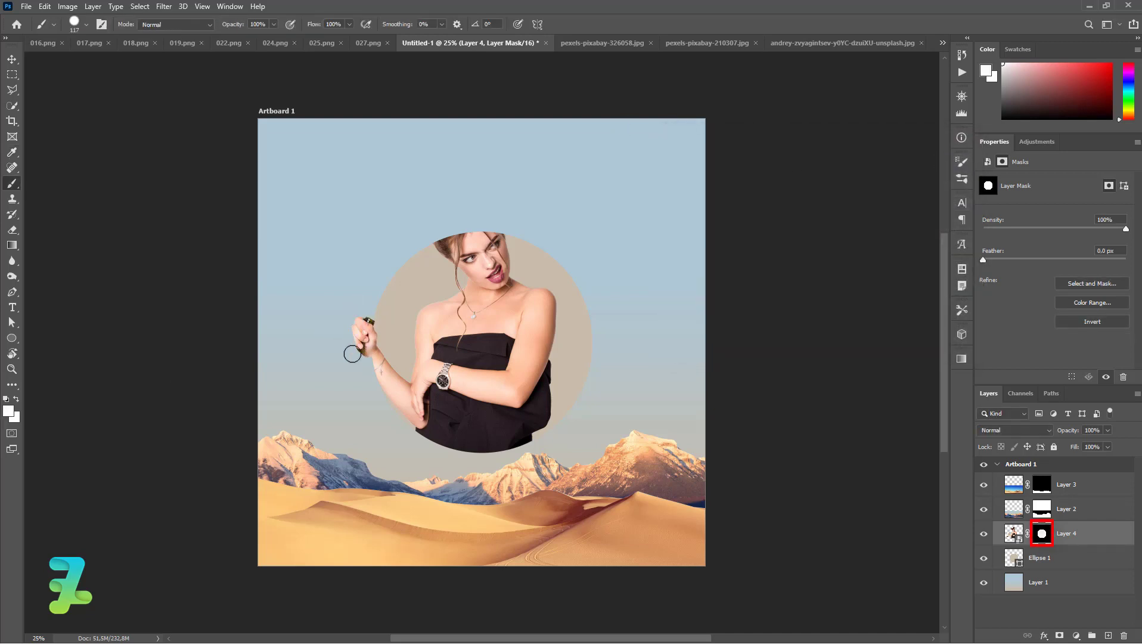
- Paint Layer 4's mask white to reveal the wine bottle and both hair buns
left_click_drag(374, 305, 333, 413)
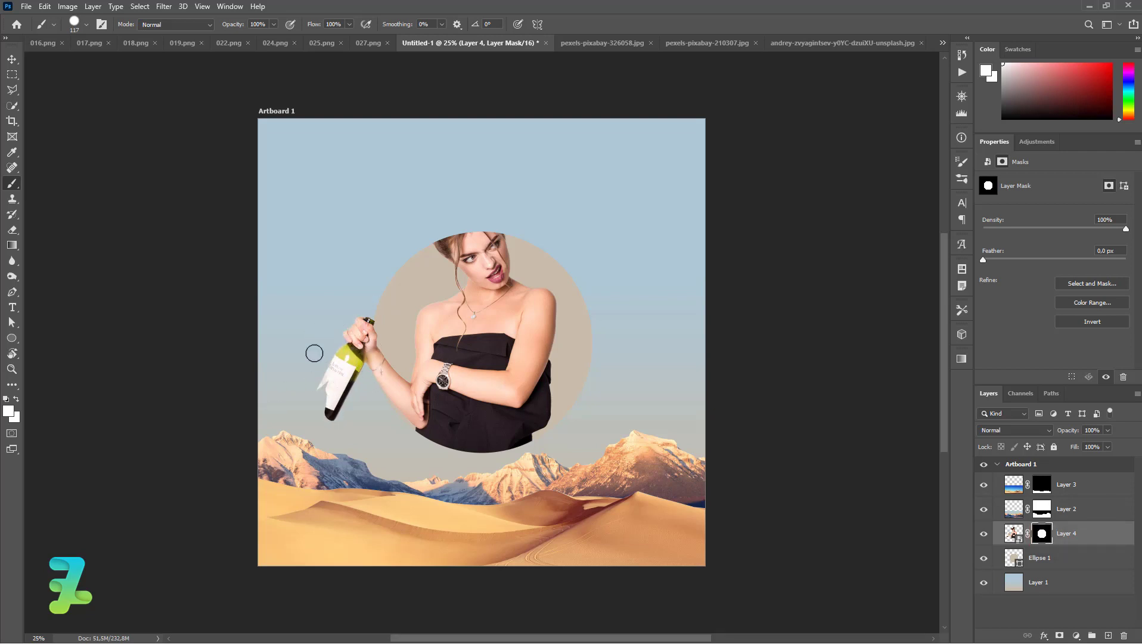
left_click_drag(320, 392, 317, 406)
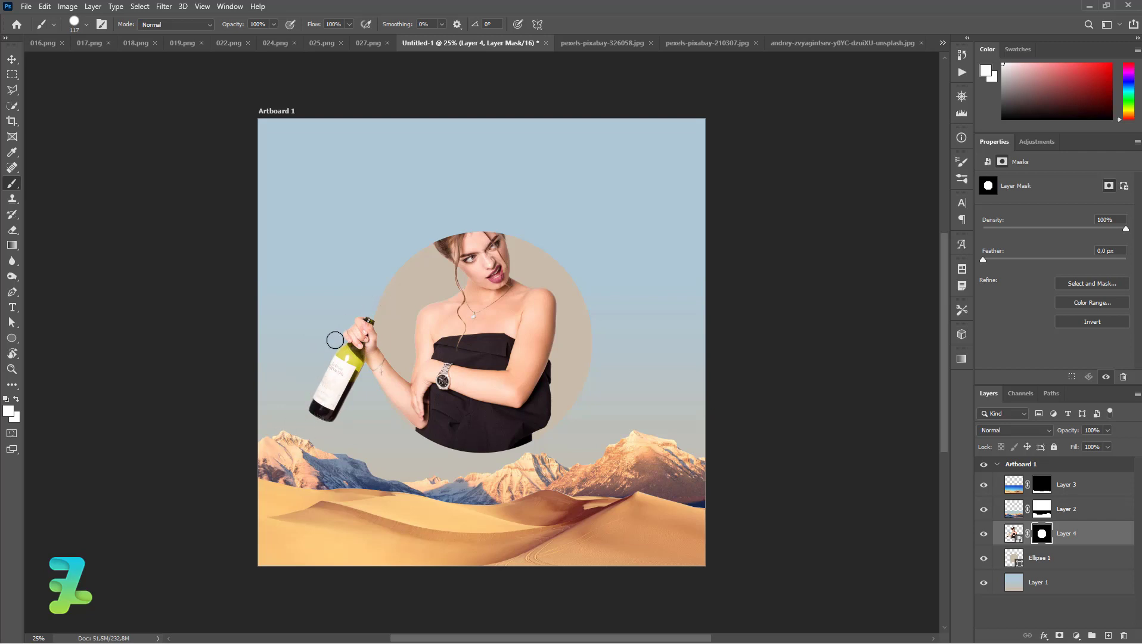
left_click_drag(445, 216, 441, 205)
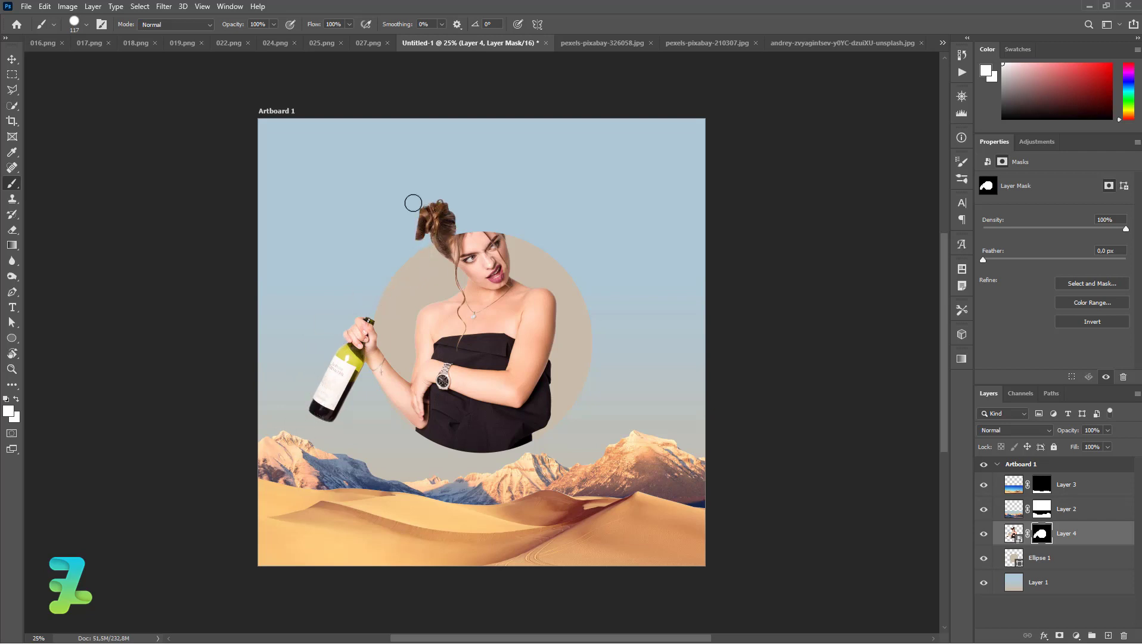
mouse_move(451, 245)
left_mouse_down()
mouse_move(480, 203)
mouse_move(433, 228)
left_mouse_up()
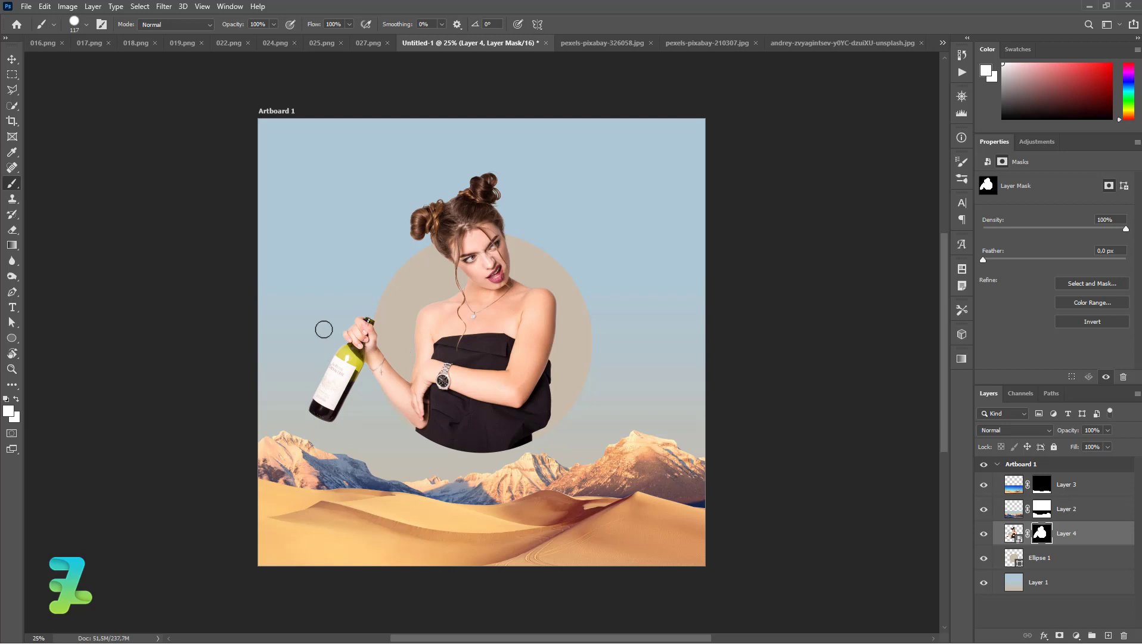
left_click(13, 61)
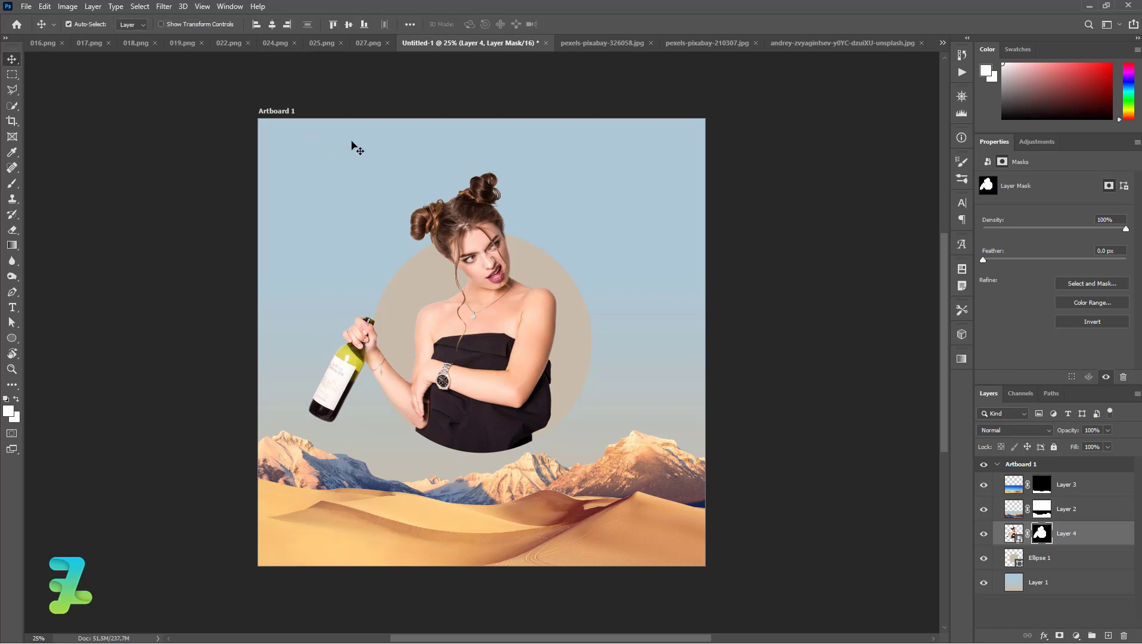
- Copy the green leaf plant from 027.png into the collage near the bottle
left_click(364, 44)
right_click(479, 44)
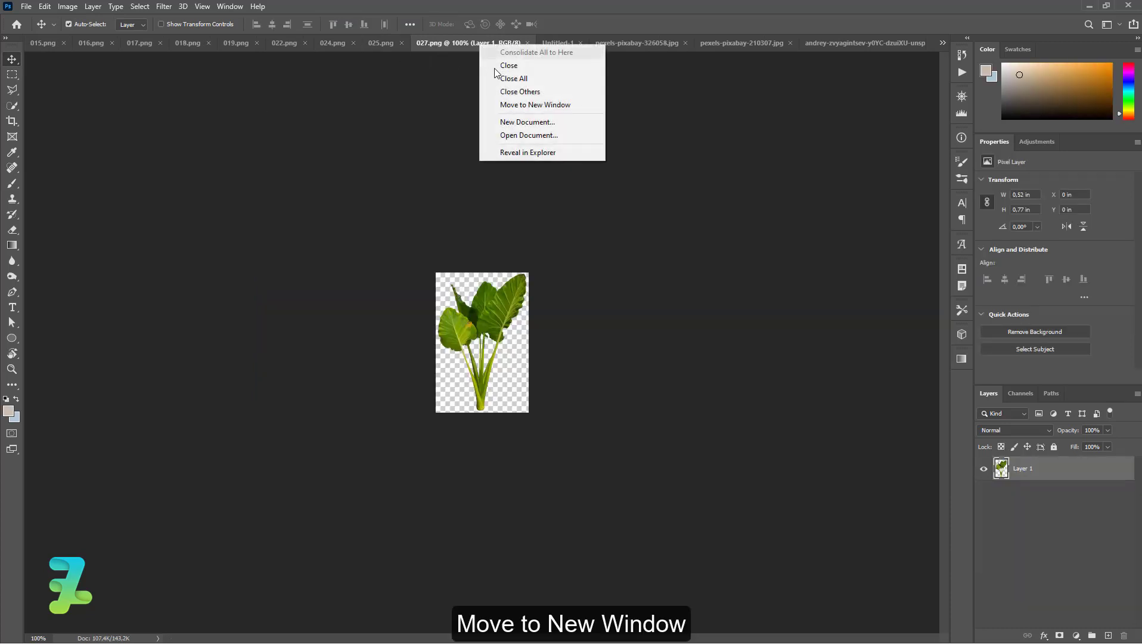
left_click(510, 105)
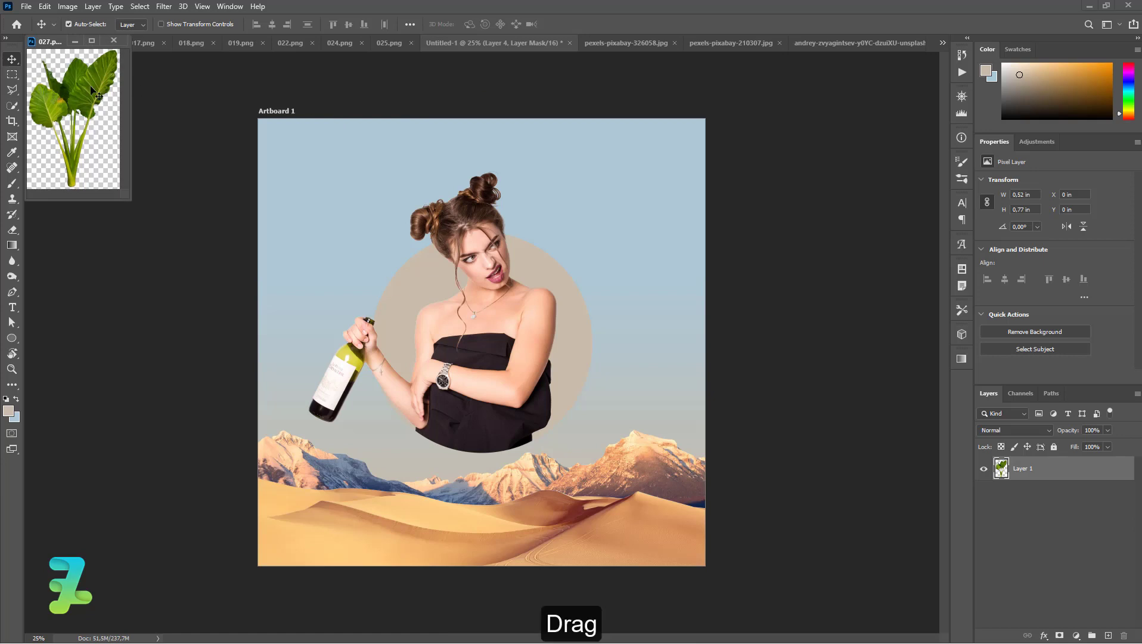
left_click_drag(96, 90, 146, 161)
left_click_drag(359, 343, 361, 345)
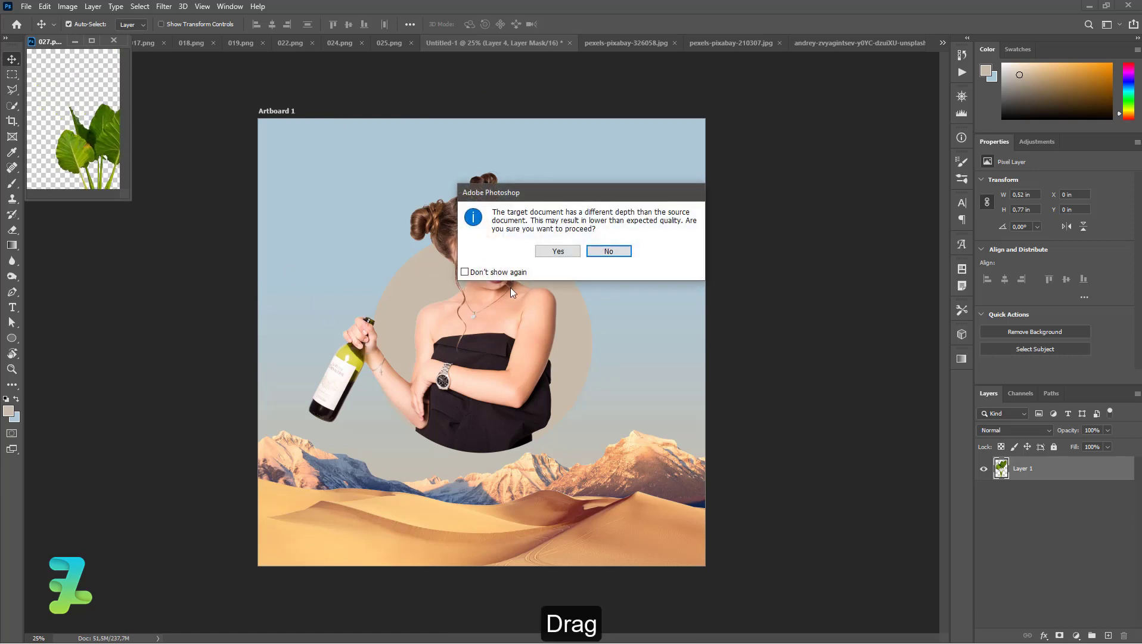
left_click(557, 251)
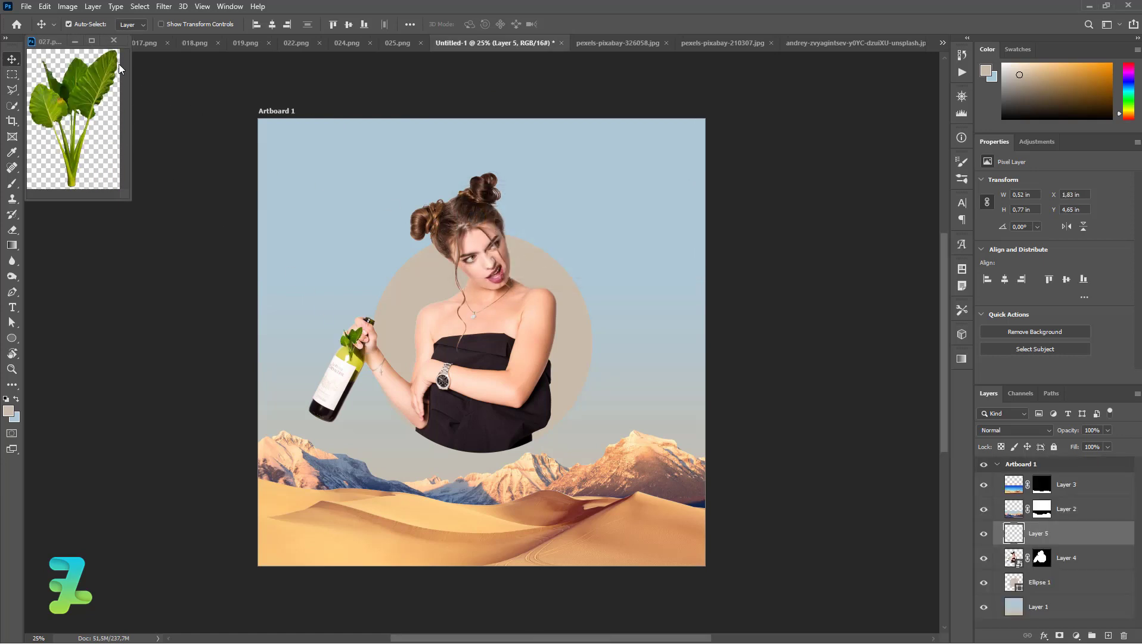
left_click(114, 41)
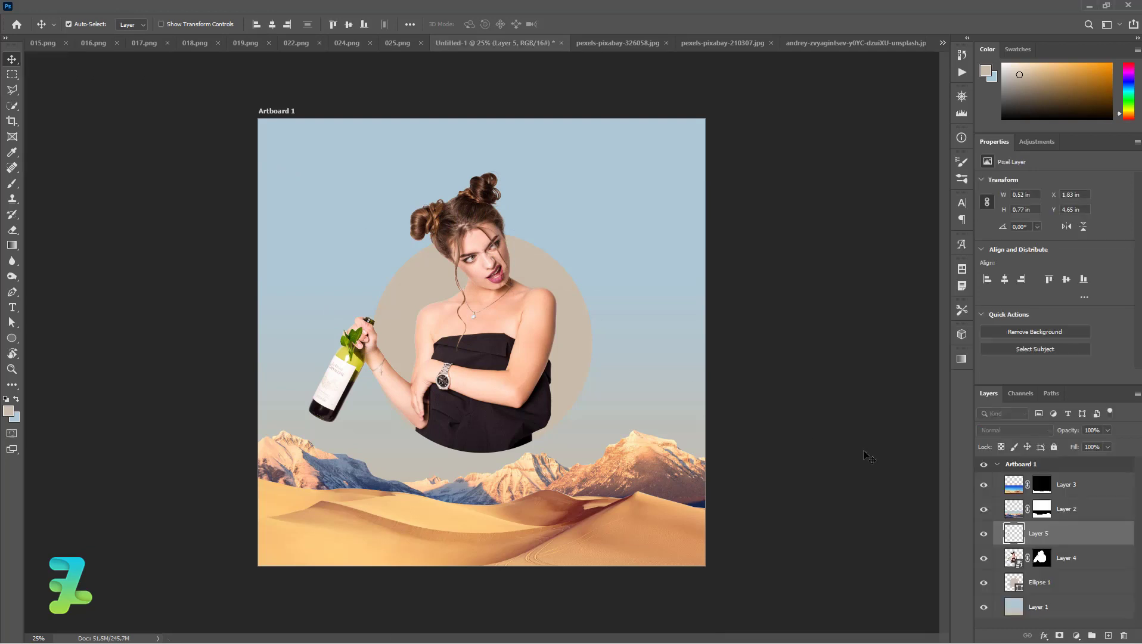
- Move the plant layer down in the stack and enlarge it beside the woman's arm
mouse_move(1011, 537)
left_mouse_down()
mouse_move(1026, 592)
mouse_move(1016, 477)
left_mouse_up()
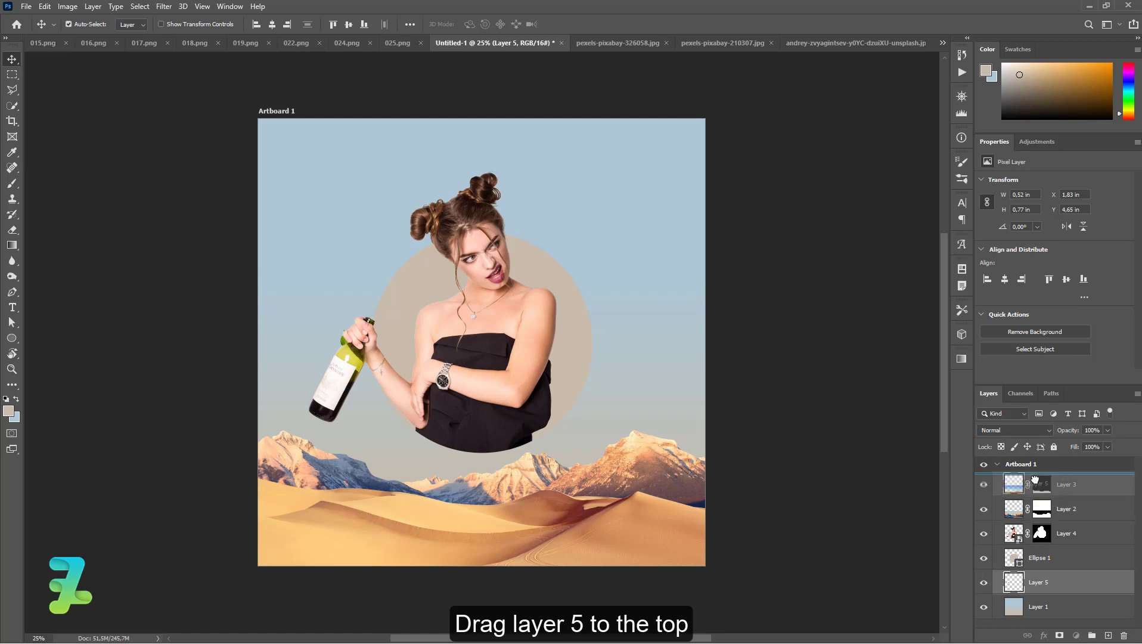
key("ctrl")
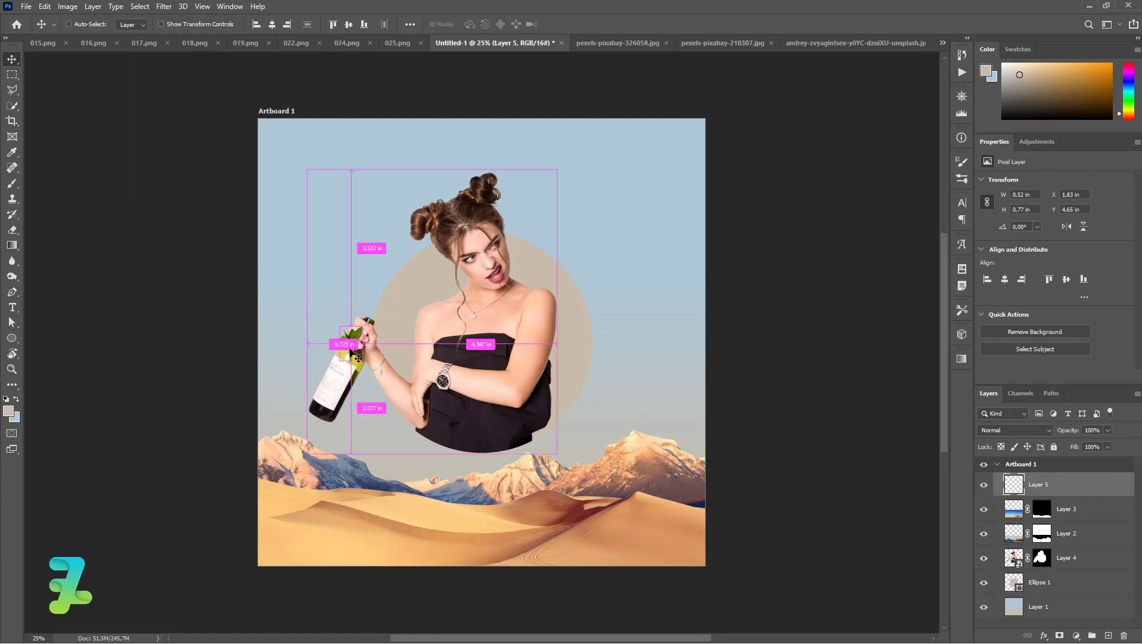
mouse_move(357, 358)
left_mouse_down()
mouse_move(651, 538)
mouse_move(511, 564)
mouse_move(391, 451)
left_mouse_up()
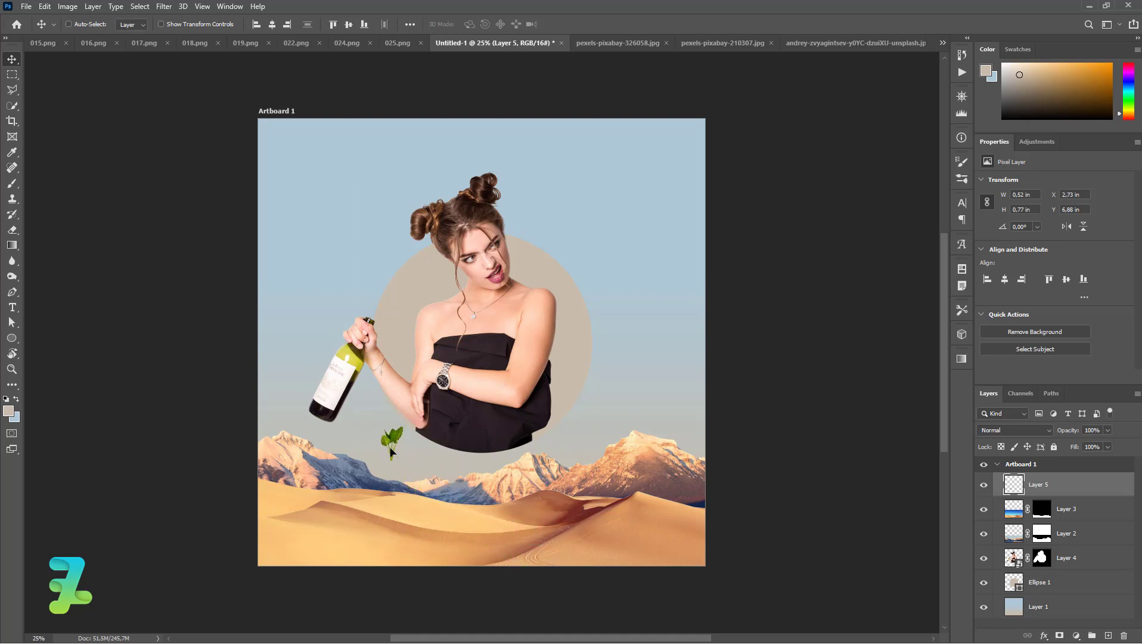
key("ctrl")
key("ctrl+t")
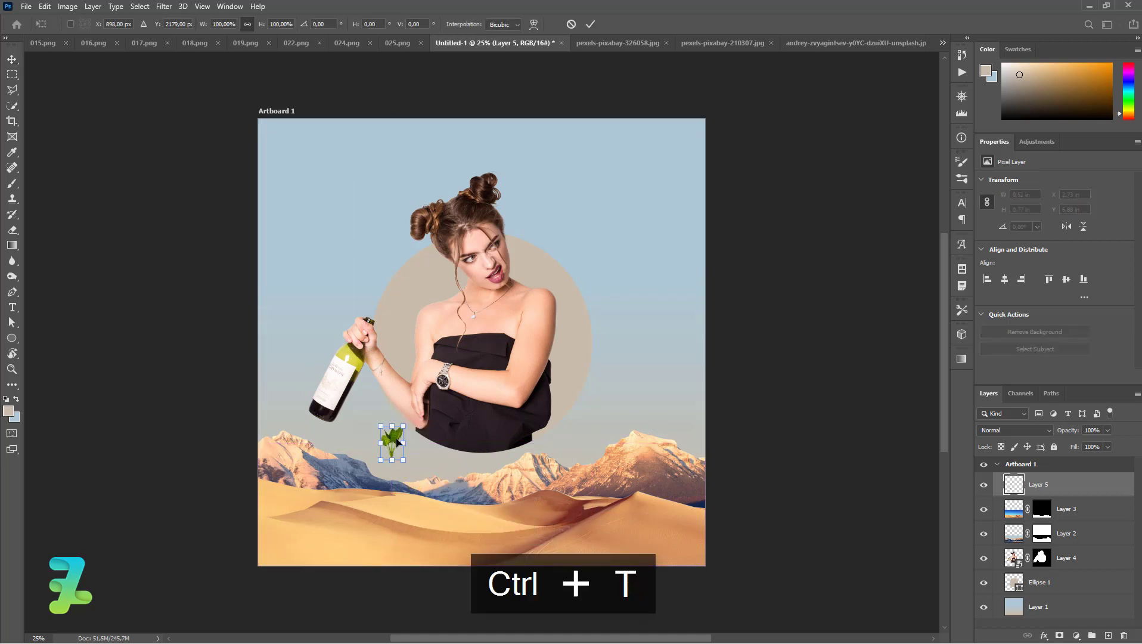
mouse_move(406, 425)
left_mouse_down()
mouse_move(541, 381)
mouse_move(559, 335)
mouse_move(541, 380)
left_mouse_up()
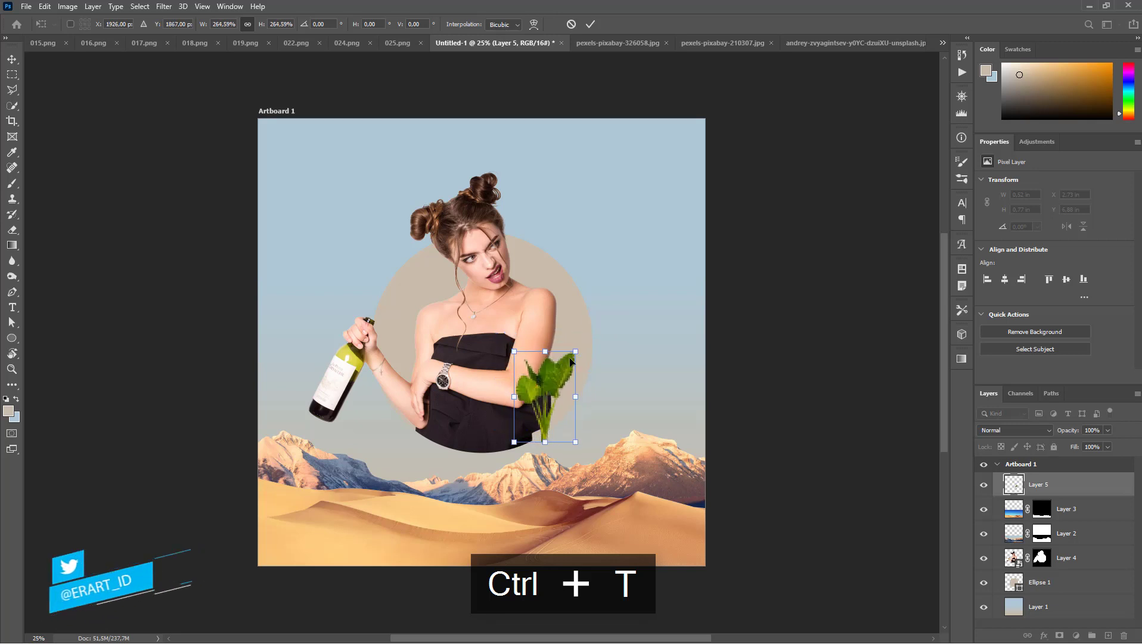
left_click(13, 62)
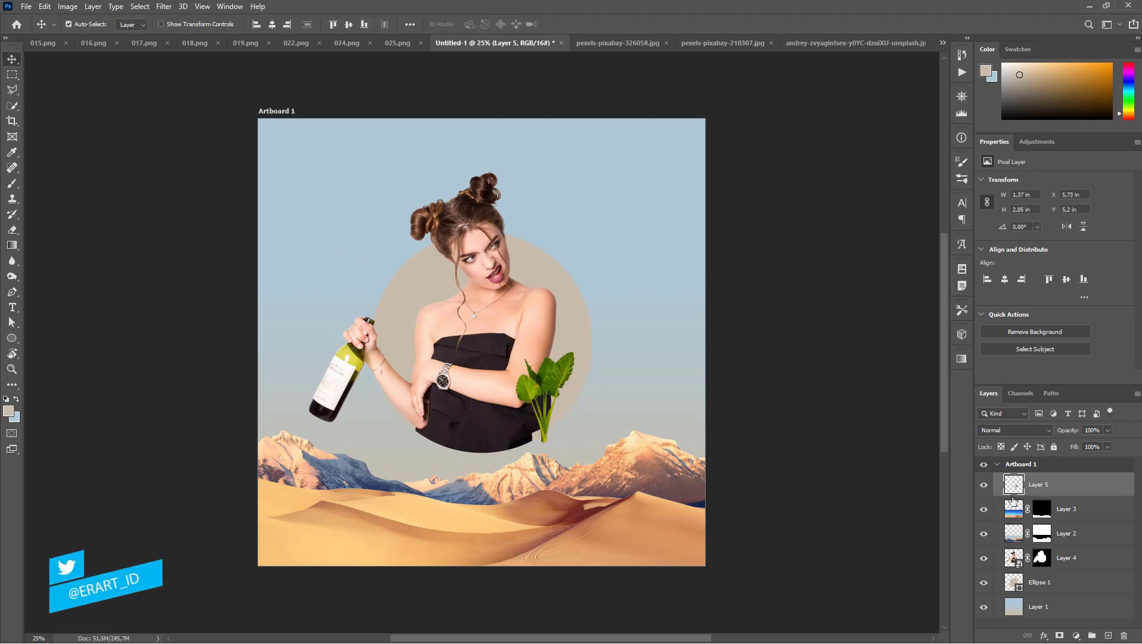
- Put the plant behind the woman, clip it to the beige circle, and adjust its position
left_click_drag(1013, 499, 1013, 557)
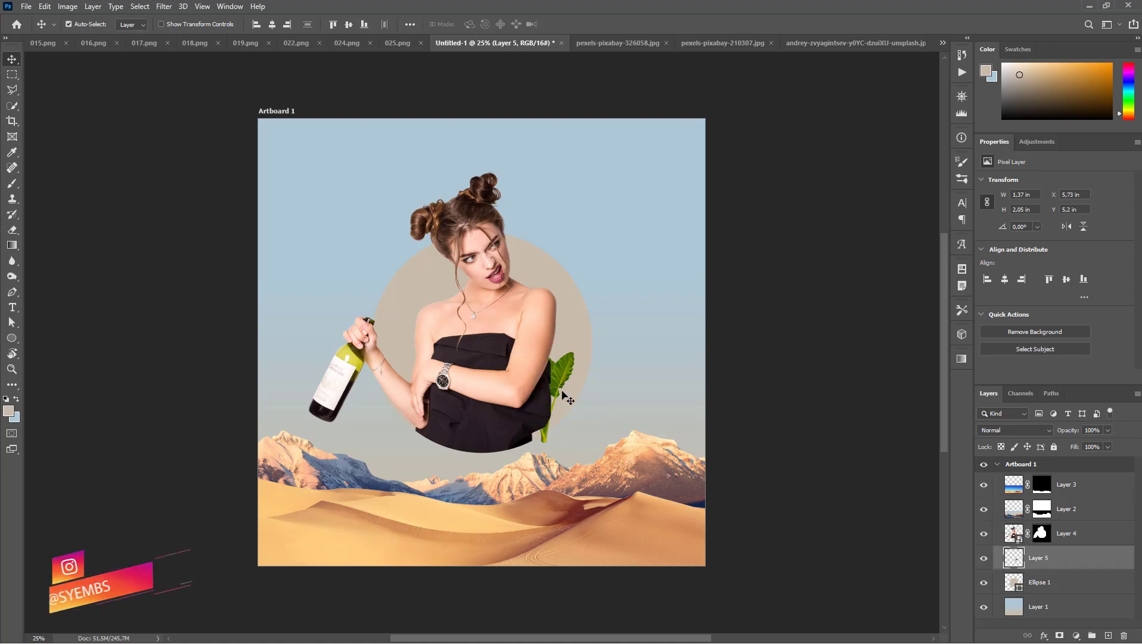
right_click(1068, 560)
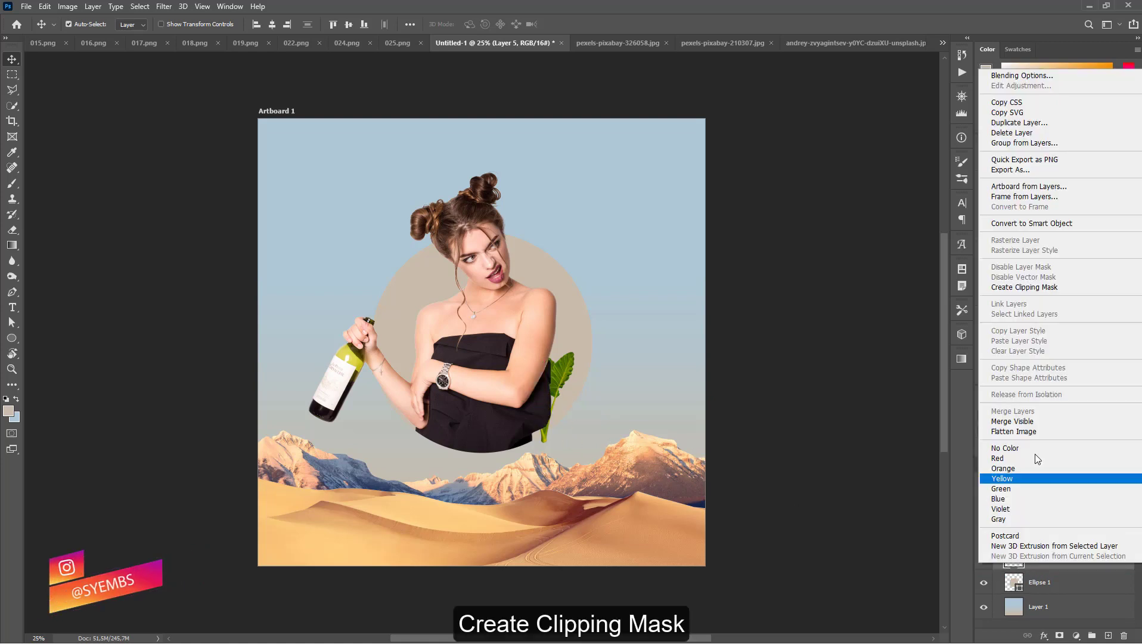
left_click(1024, 287)
mouse_move(559, 403)
left_mouse_down()
mouse_move(583, 340)
mouse_move(550, 364)
left_mouse_up()
key("ctrl+t")
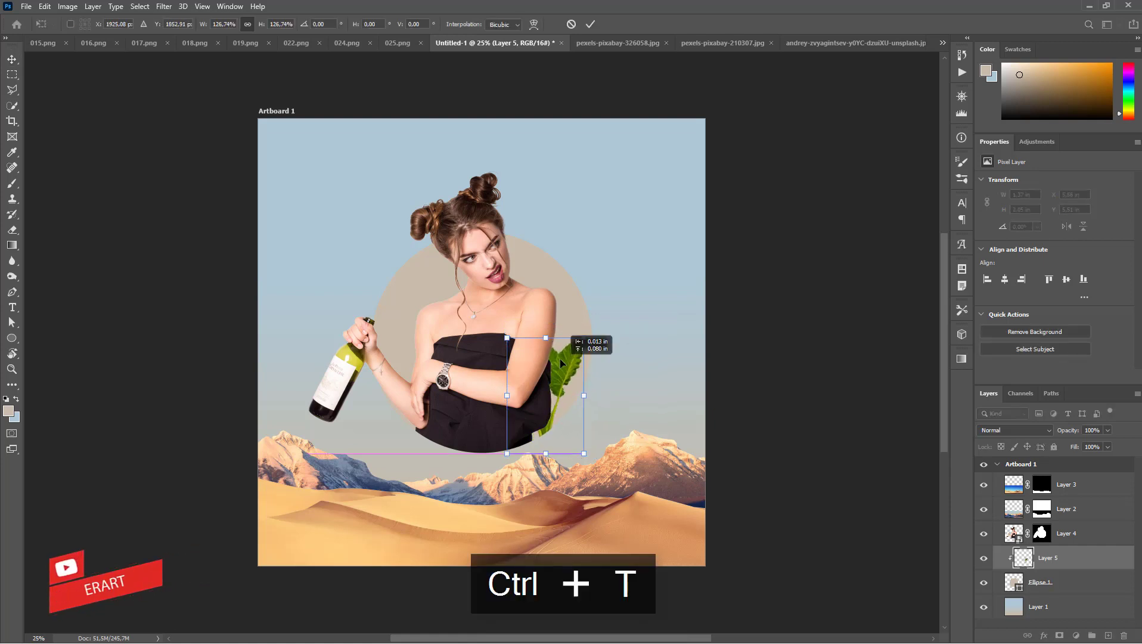
left_click(12, 59)
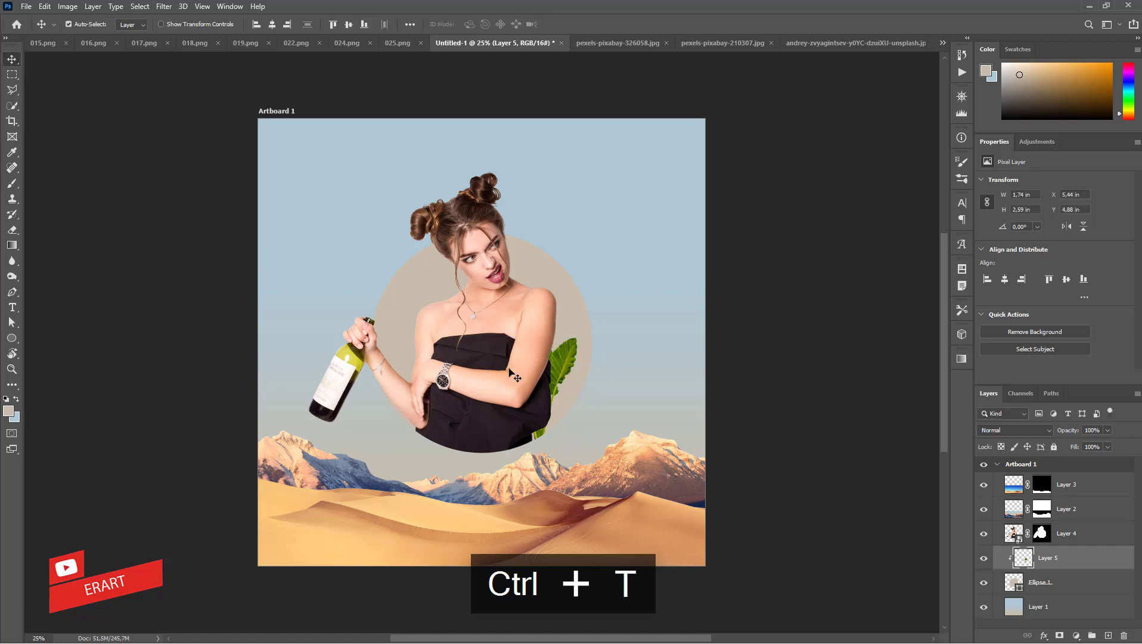
- Duplicate the leaf, clip the copy to the circle, and place it behind her neck
key("ctrl+j")
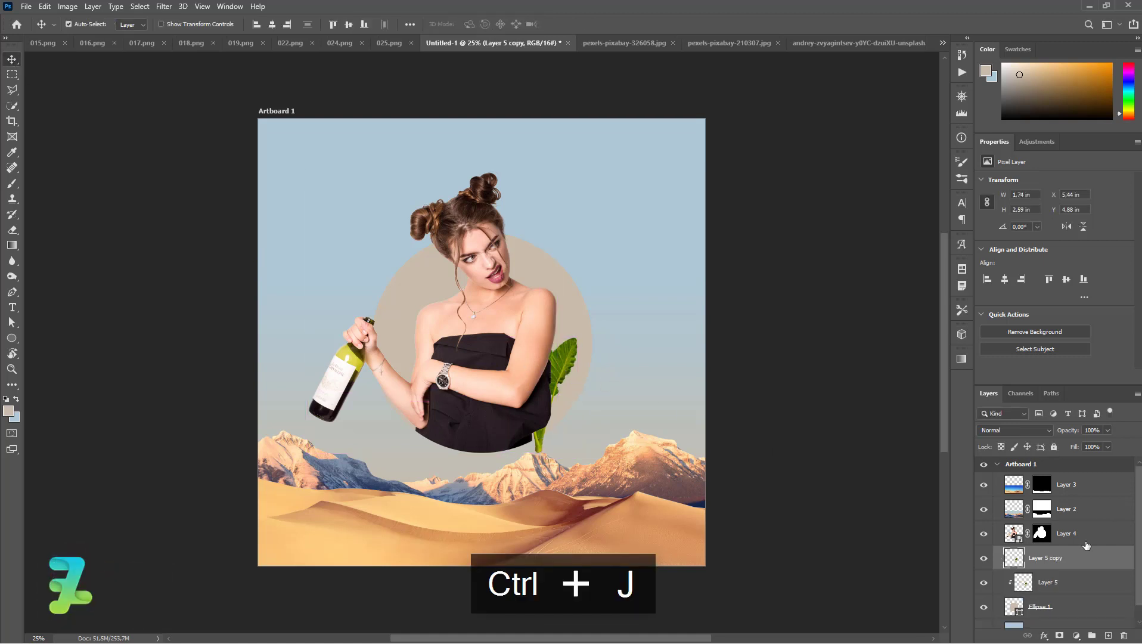
right_click(1080, 558)
left_click(1013, 280)
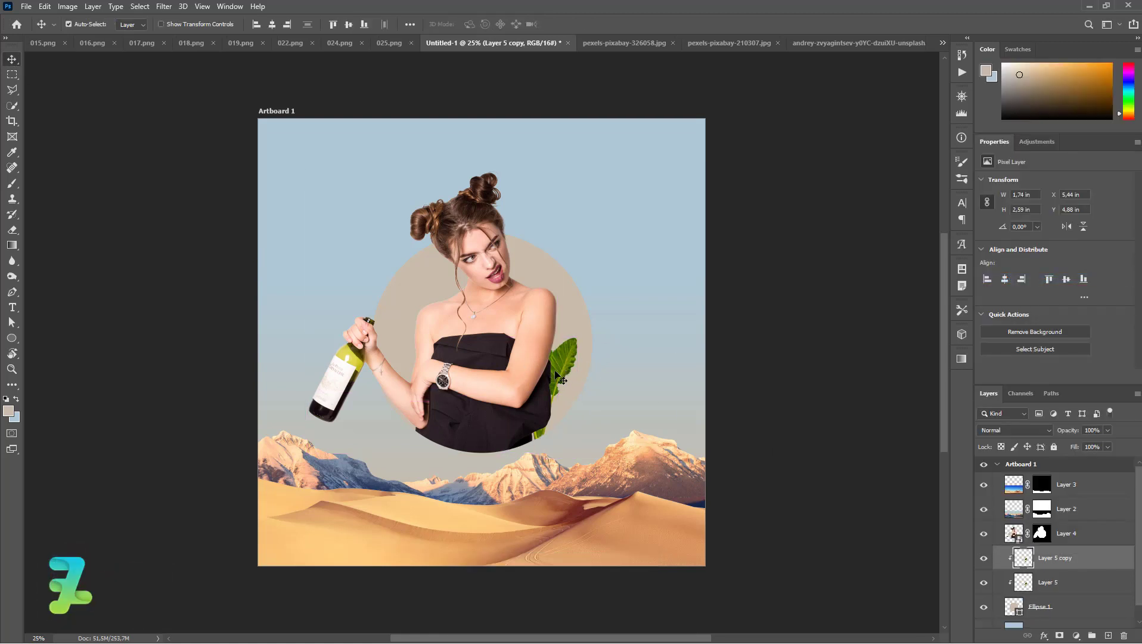
left_click_drag(556, 375, 449, 310)
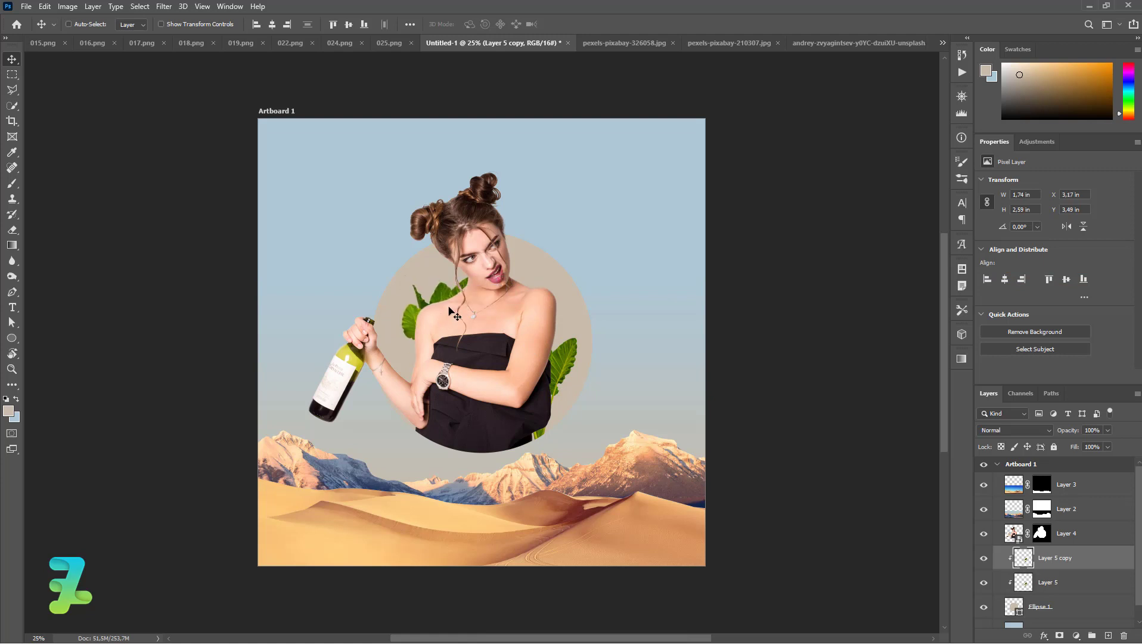
- Copy the palm fronds from 025.png into the collage as a new layer
left_click(379, 40)
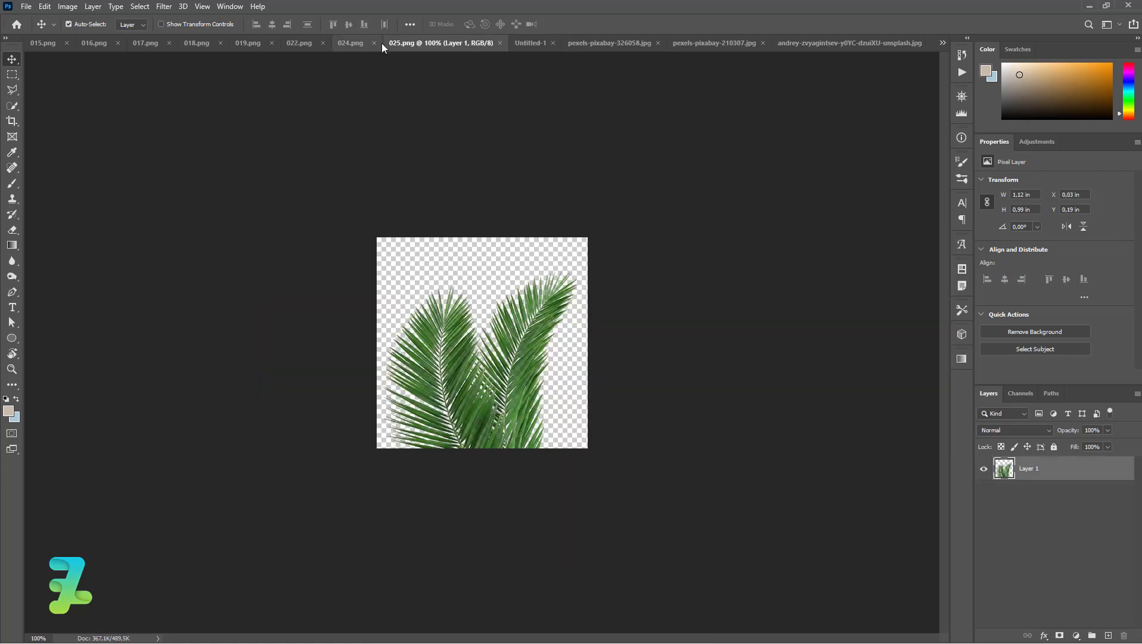
right_click(396, 41)
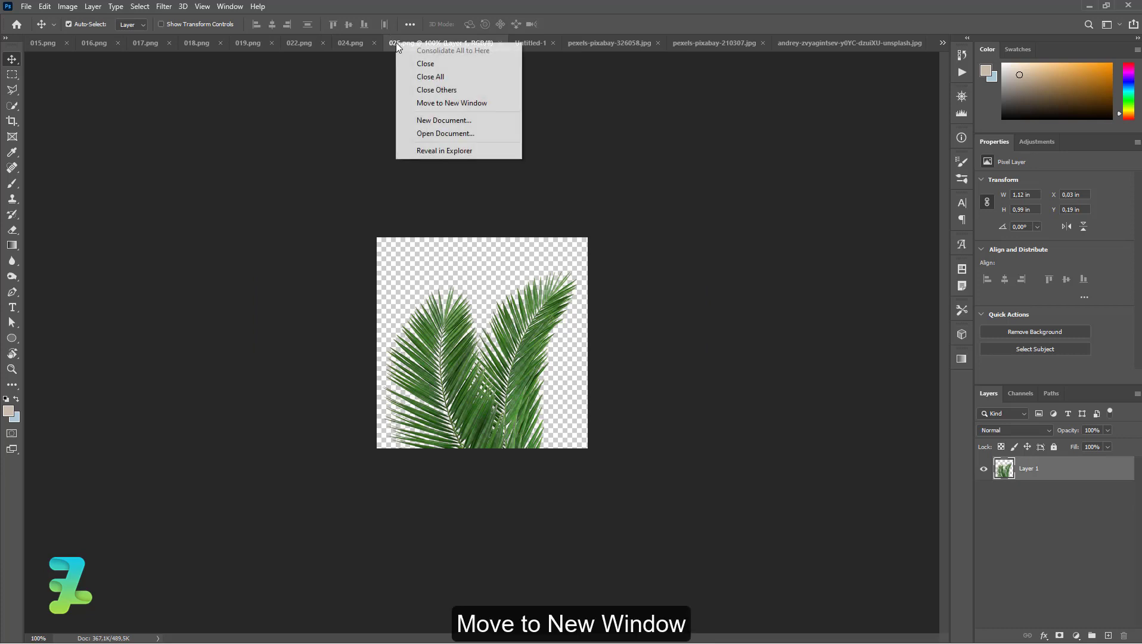
left_click(420, 103)
left_click_drag(214, 119, 160, 166)
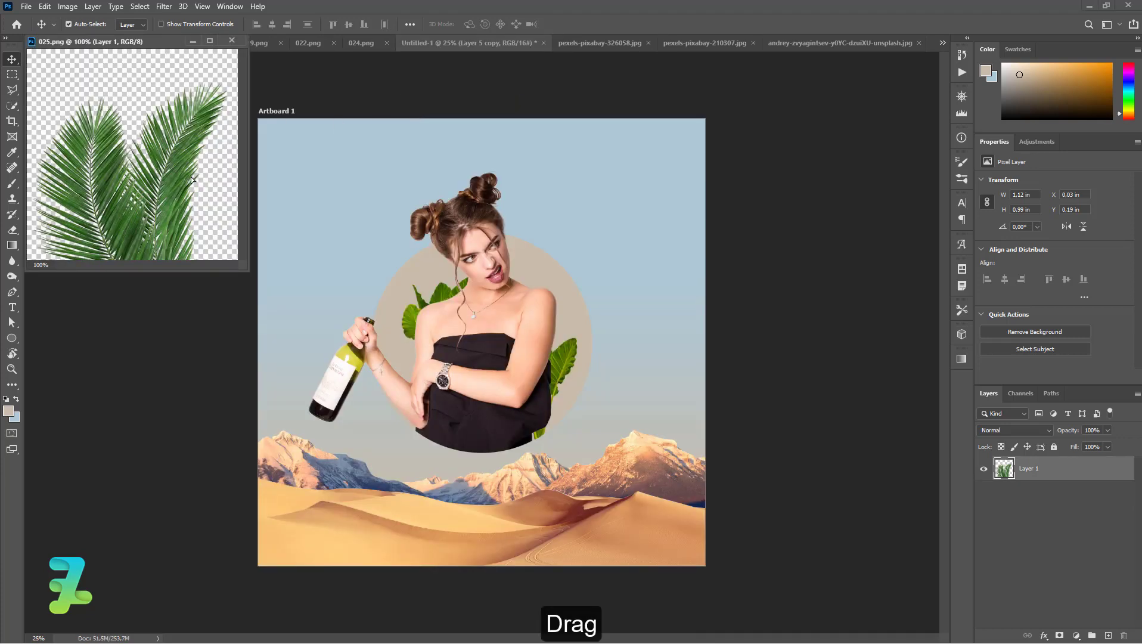
left_click_drag(342, 220, 499, 263)
left_click(544, 256)
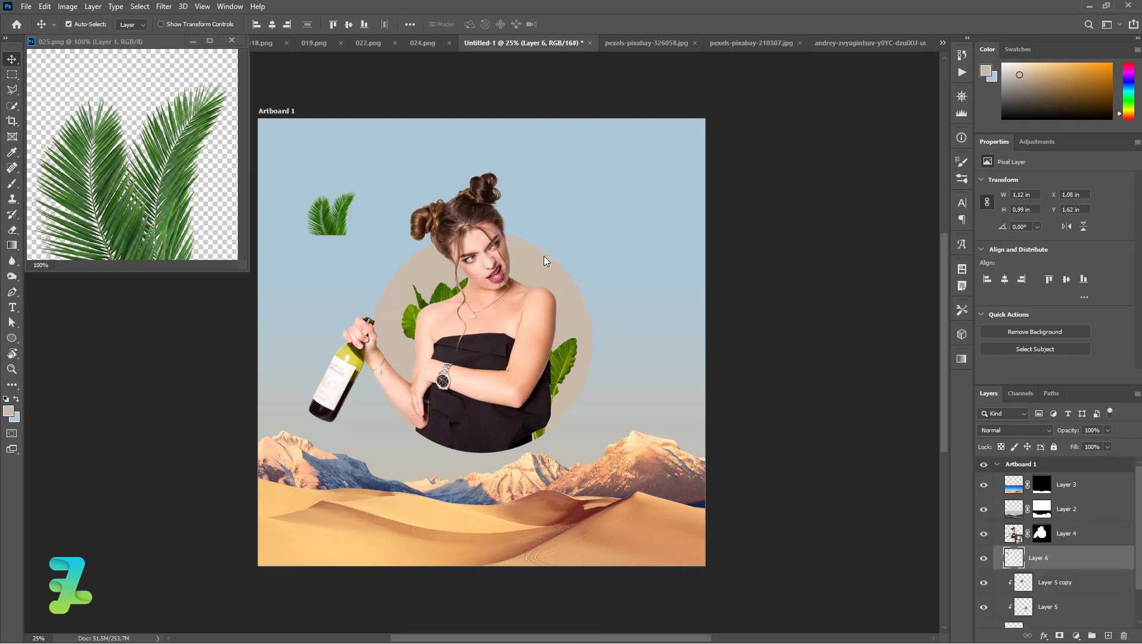
left_click(233, 40)
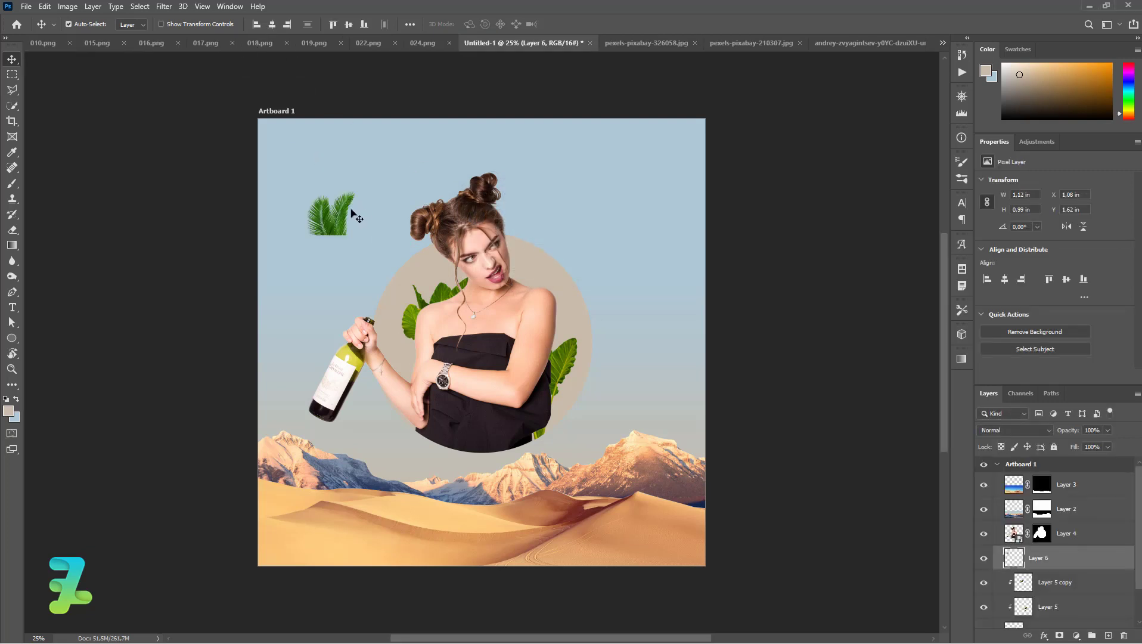
- Enlarge and rotate the palm fronds, then move them to the top-left corner
key("ctrl+t")
mouse_move(356, 190)
left_mouse_down()
mouse_move(393, 163)
mouse_move(415, 215)
mouse_move(389, 291)
left_mouse_up()
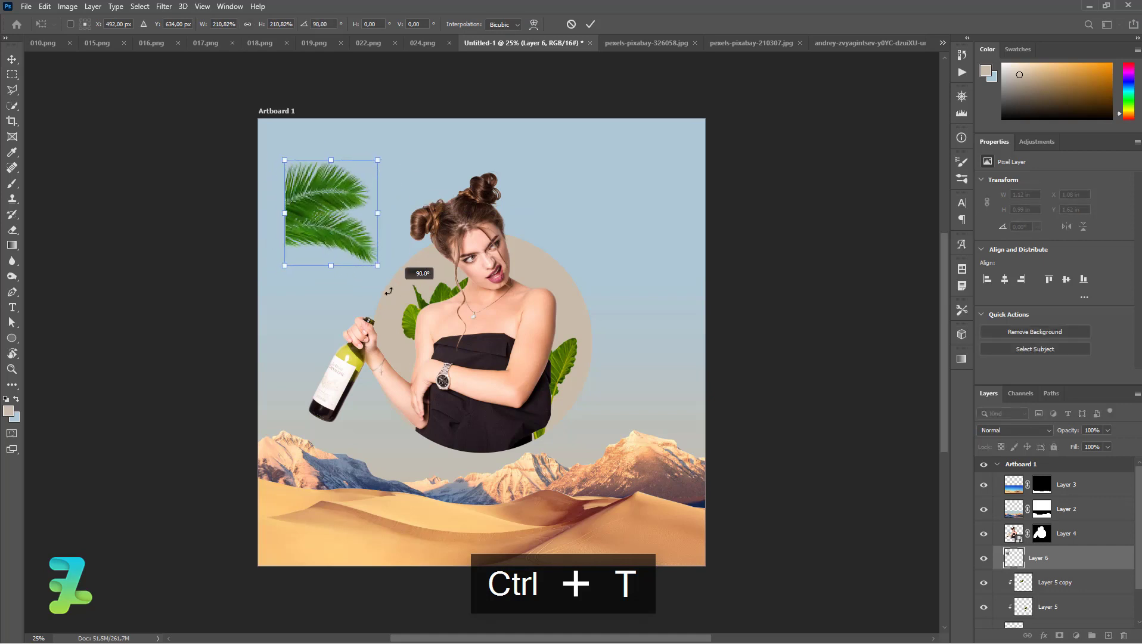
key("Return")
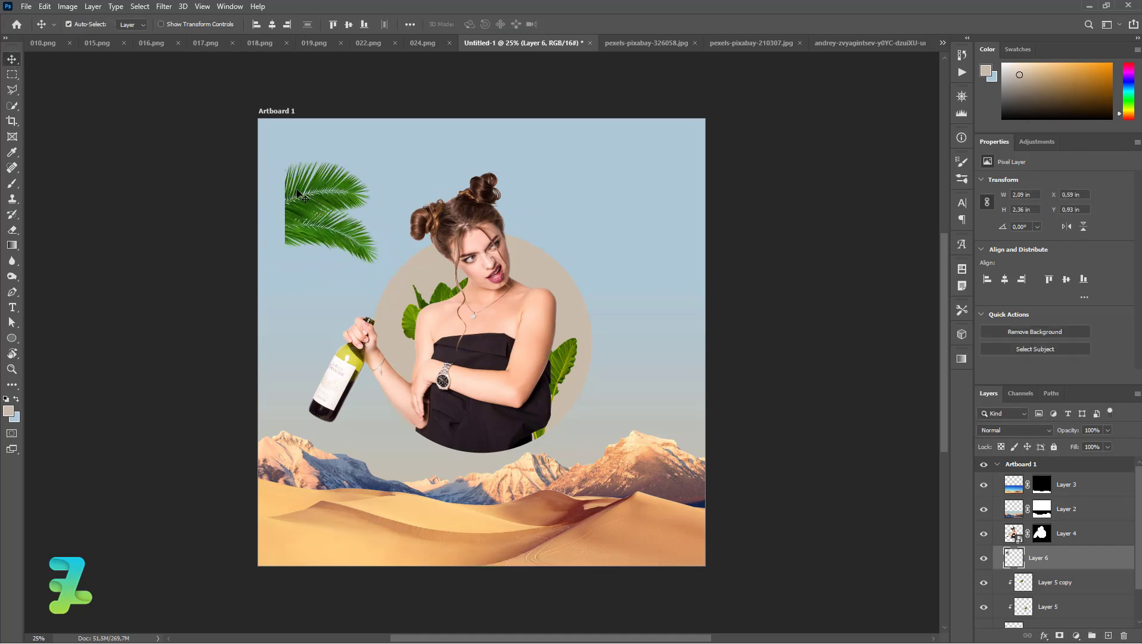
mouse_move(295, 201)
left_mouse_down()
mouse_move(261, 211)
mouse_move(243, 162)
left_mouse_up()
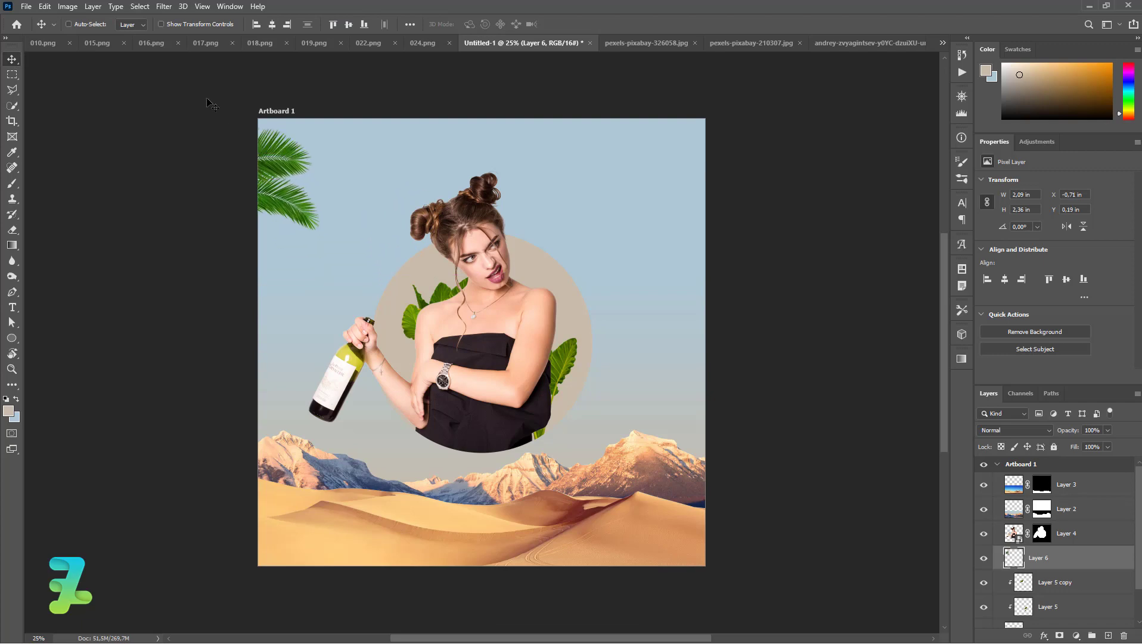
- Bring the monstera leaf from 024.png into the collage at the right edge
left_click(415, 42)
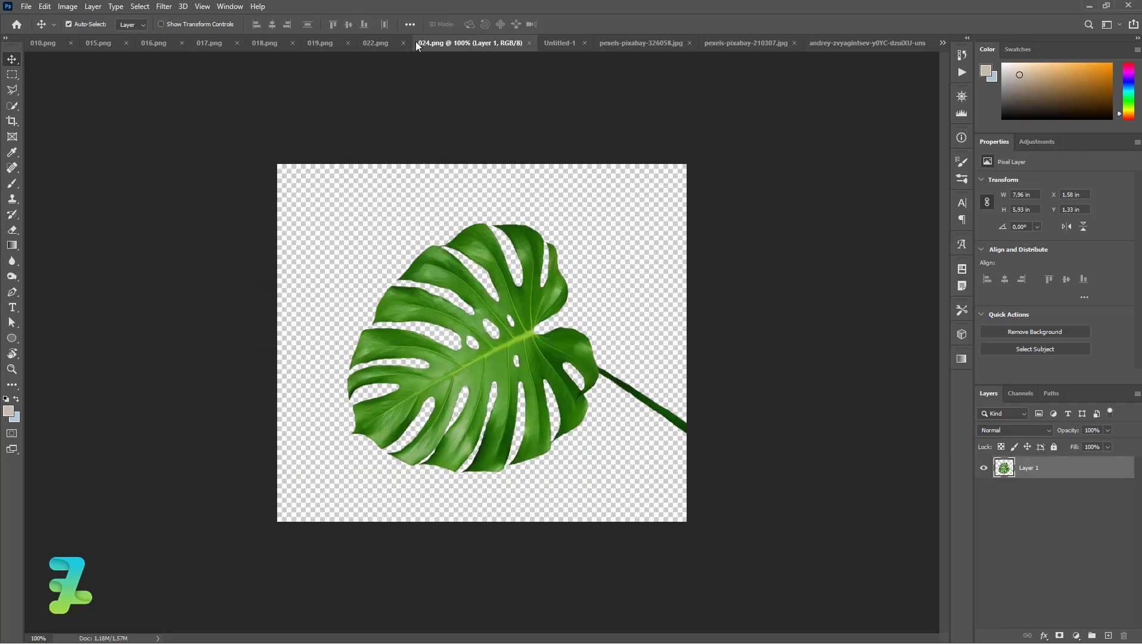
right_click(443, 43)
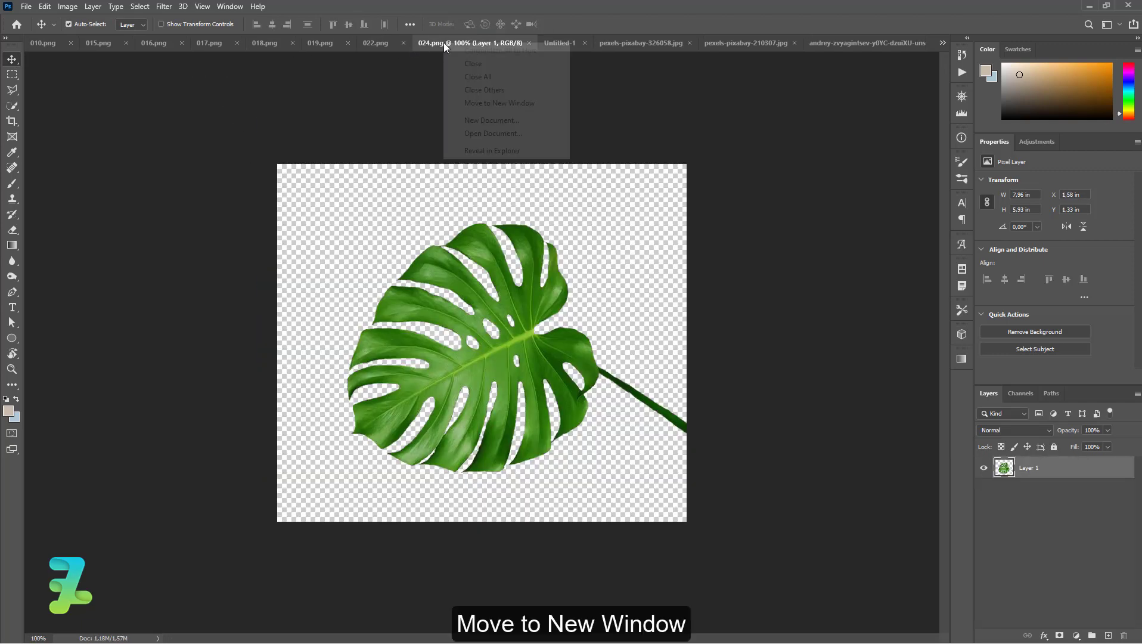
left_click(470, 104)
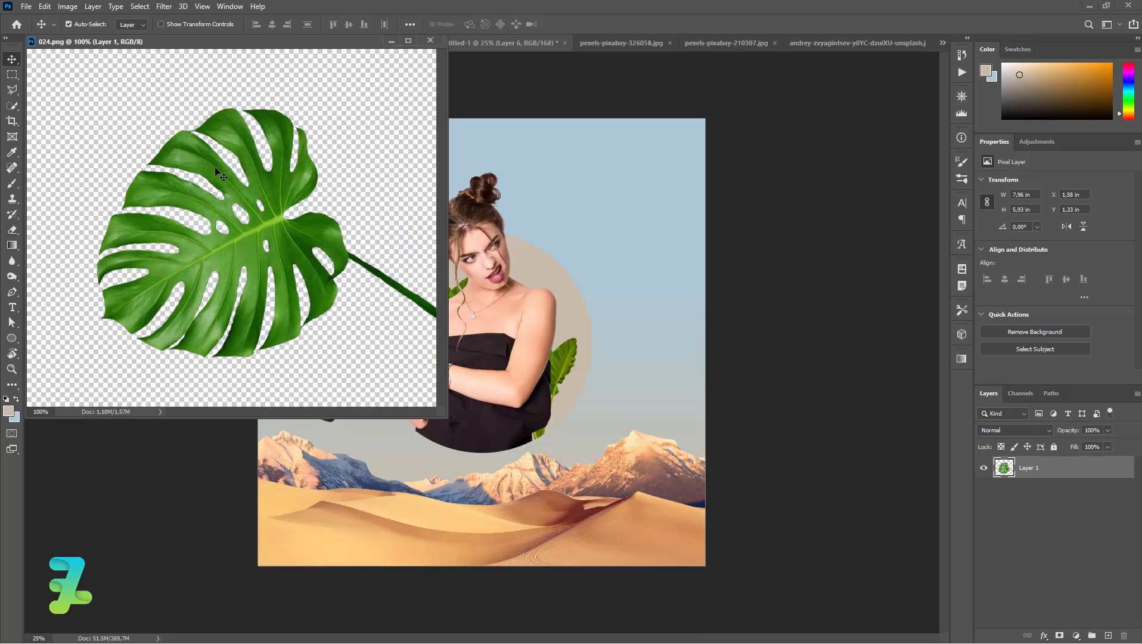
mouse_move(239, 158)
left_mouse_down()
mouse_move(273, 182)
mouse_move(582, 248)
left_mouse_up()
left_click(559, 250)
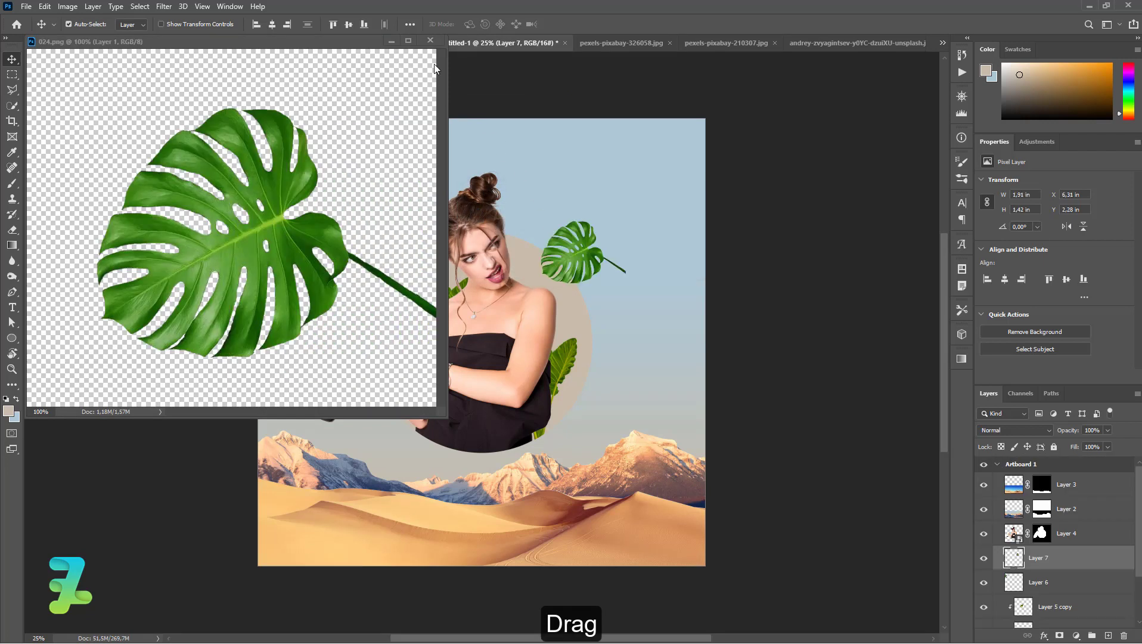
left_click(431, 41)
mouse_move(580, 255)
left_mouse_down()
mouse_move(616, 262)
mouse_move(682, 236)
mouse_move(683, 226)
mouse_move(686, 236)
left_mouse_up()
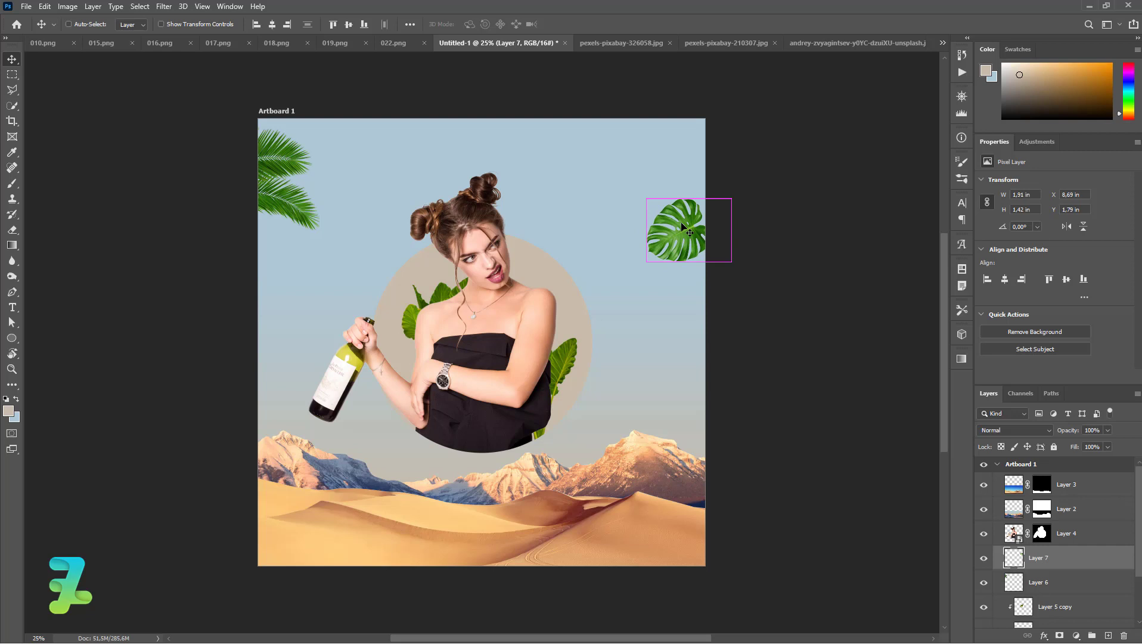
- Duplicate the monstera leaf, move the copy near the mountains, and rotate it
key("ctrl+j")
mouse_move(682, 225)
left_mouse_down()
mouse_move(598, 466)
mouse_move(589, 453)
left_mouse_up()
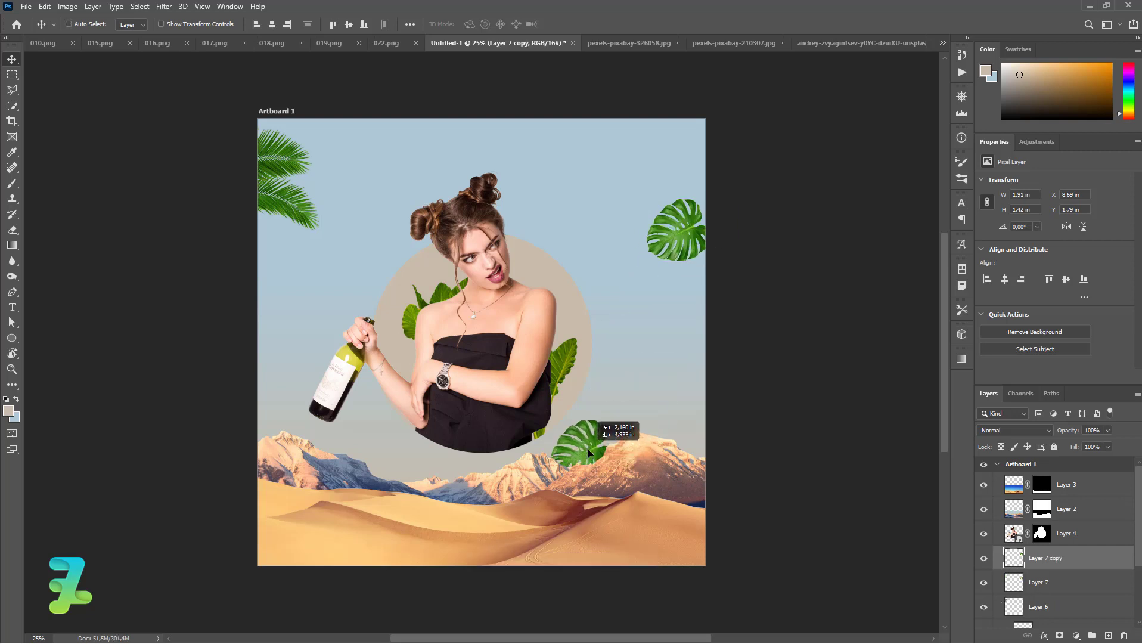
left_click_drag(589, 453, 595, 452)
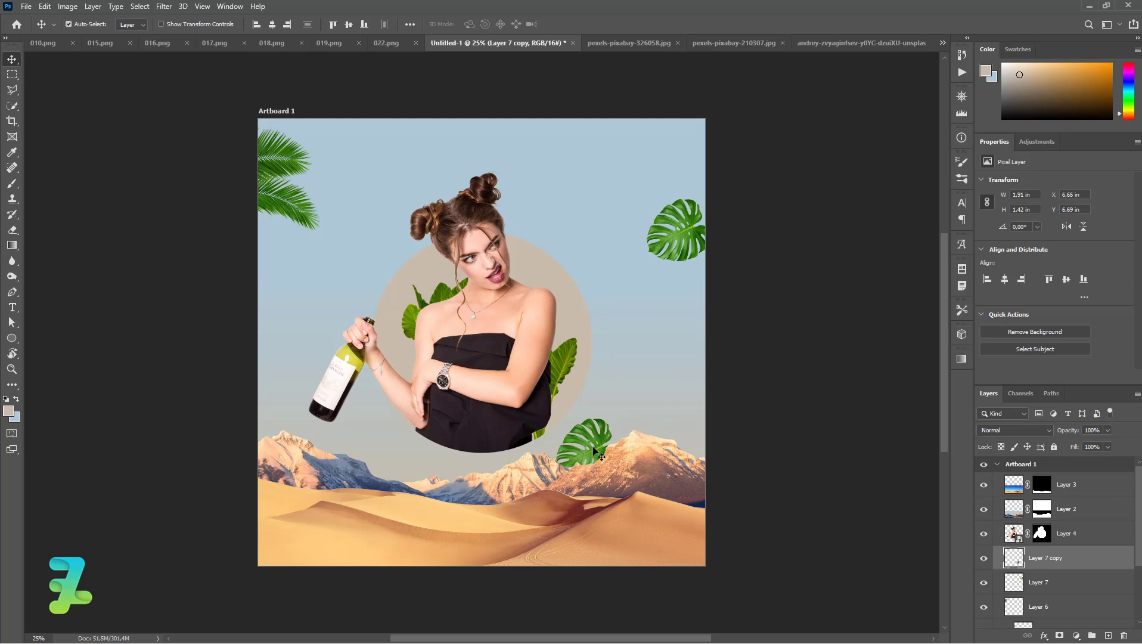
key("ctrl+t")
mouse_move(657, 420)
left_mouse_down()
mouse_move(632, 503)
mouse_move(610, 510)
left_mouse_up()
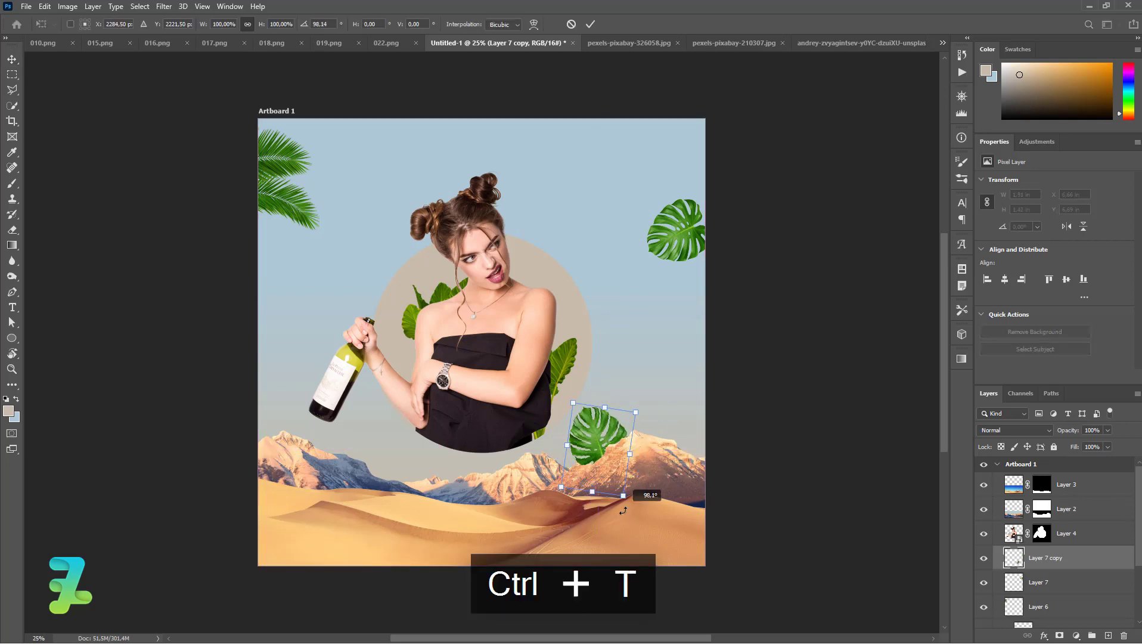
left_click_drag(611, 440, 609, 450)
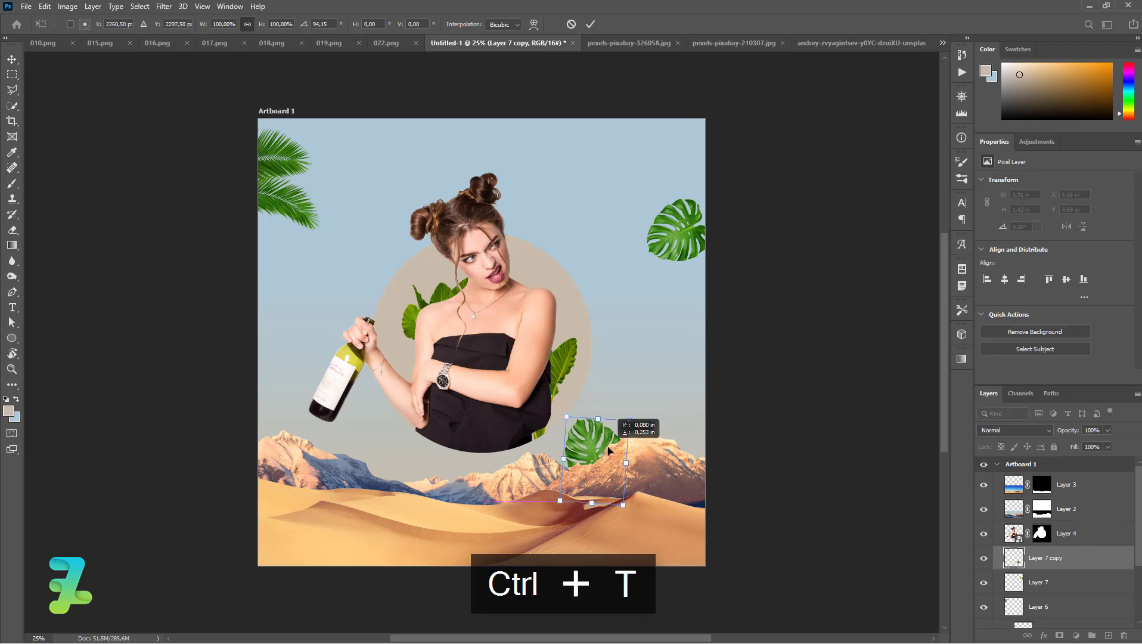
left_click(12, 59)
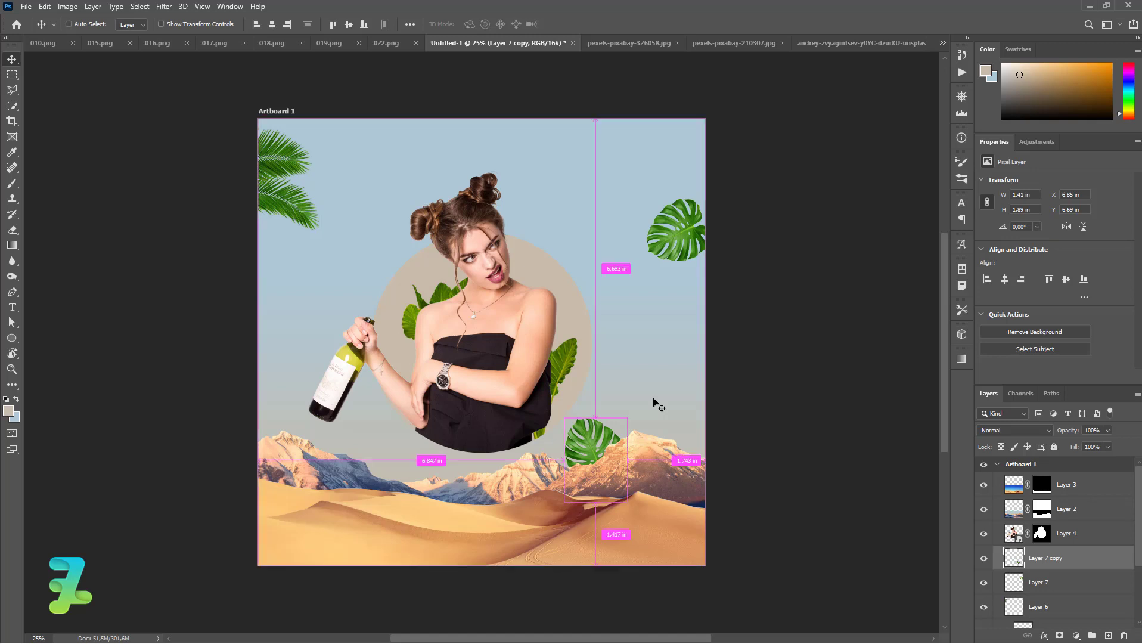
- Make Layer 7 copy 2, move it to the top of the stack, and place it on the dunes
key("ctrl+j")
left_click_drag(612, 441, 626, 337)
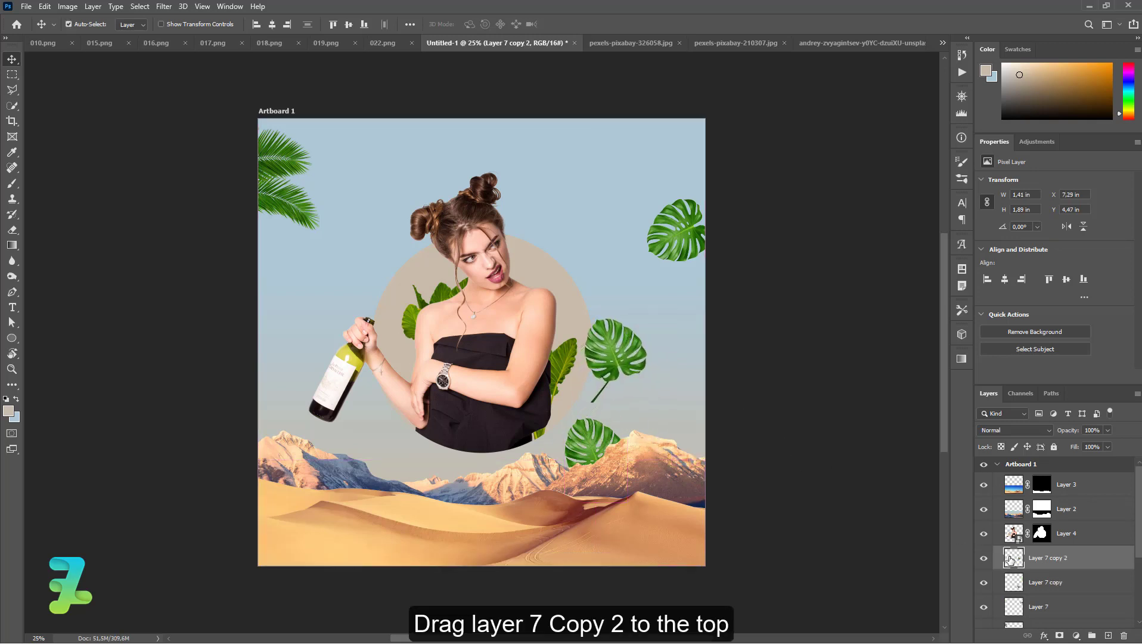
left_click_drag(1009, 558, 1013, 477)
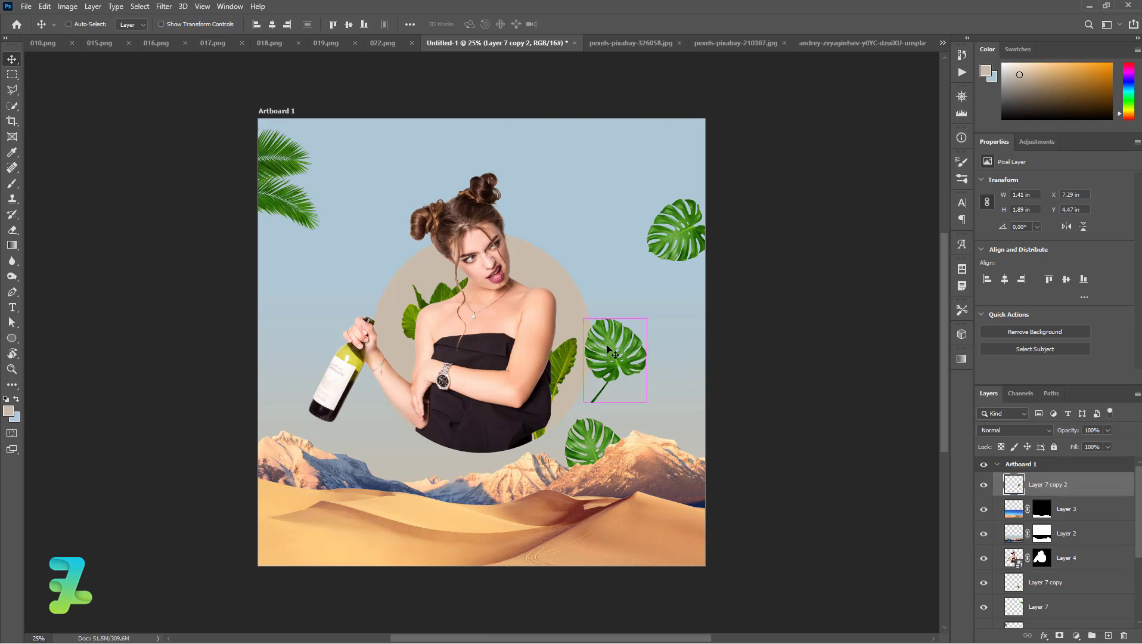
left_click_drag(608, 349, 449, 507)
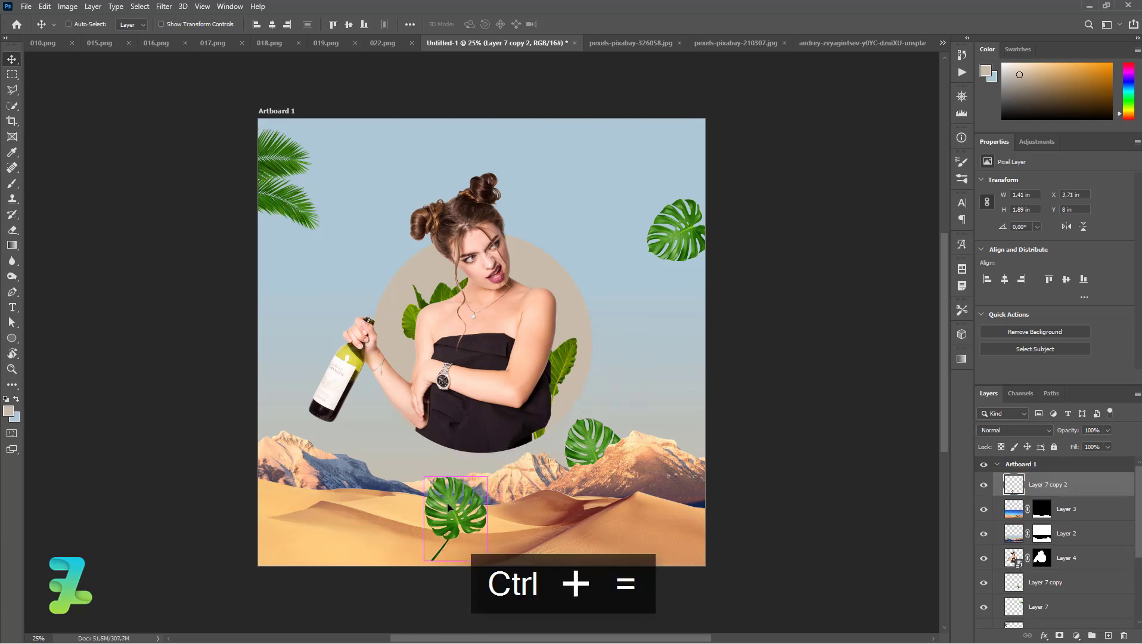
- Zoom in, outline the dune leaf's stem with the Polygonal Lasso, delete it, and deselect
key("ctrl+equal")
key("ctrl+equal")
key("ctrl+equal")
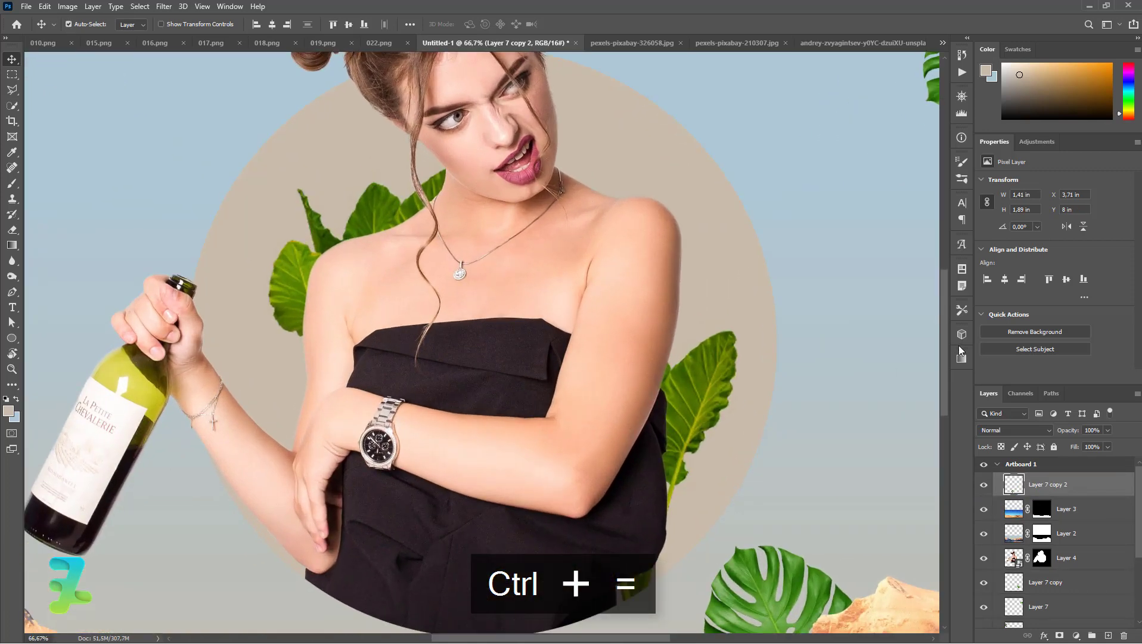
left_click_drag(942, 334, 916, 462)
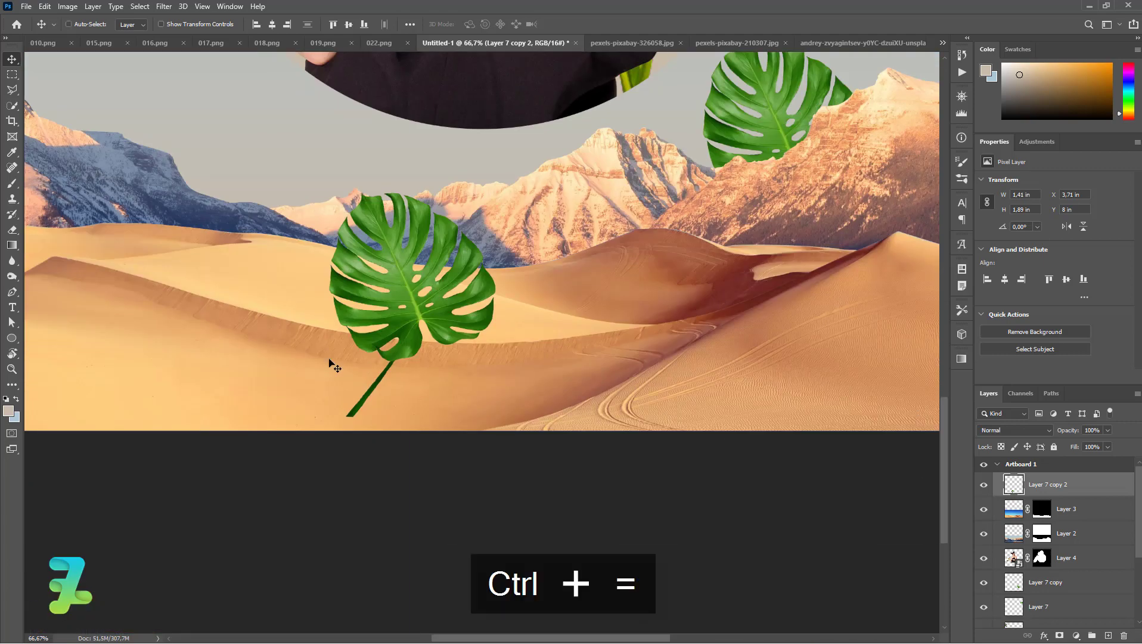
key("ctrl+equal")
key("ctrl+equal")
key("ctrl+equal")
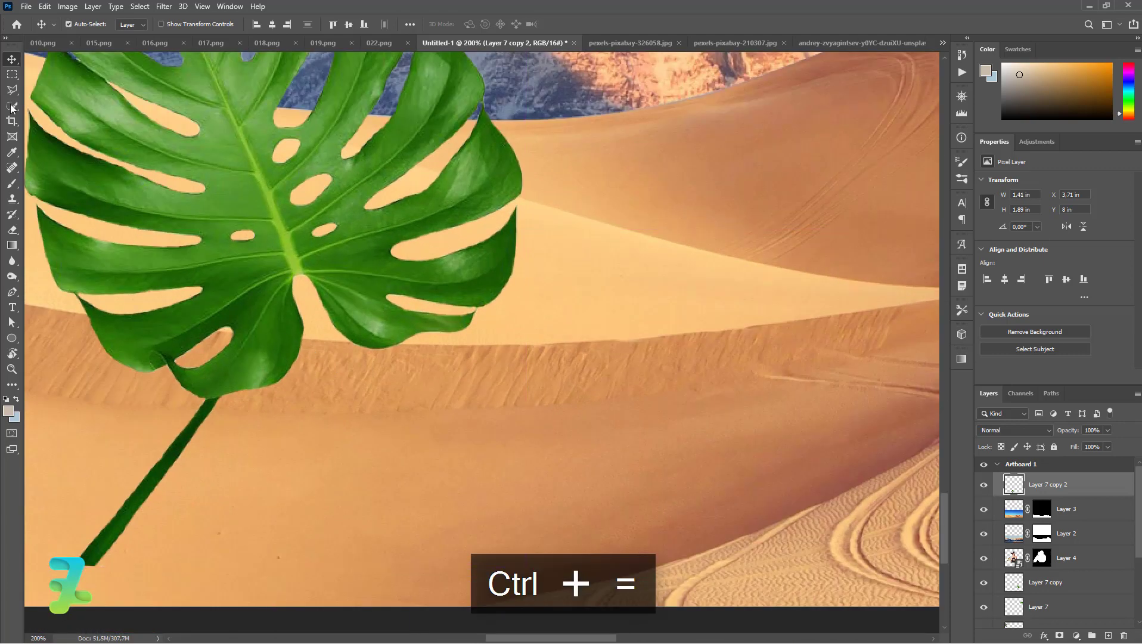
key("l")
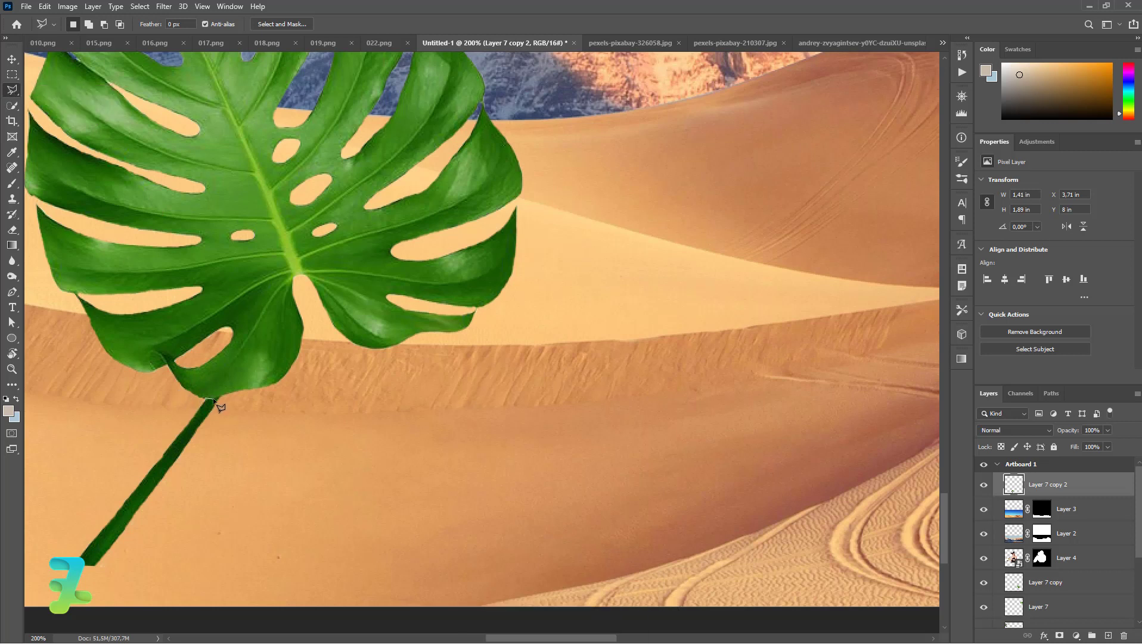
left_click(220, 395)
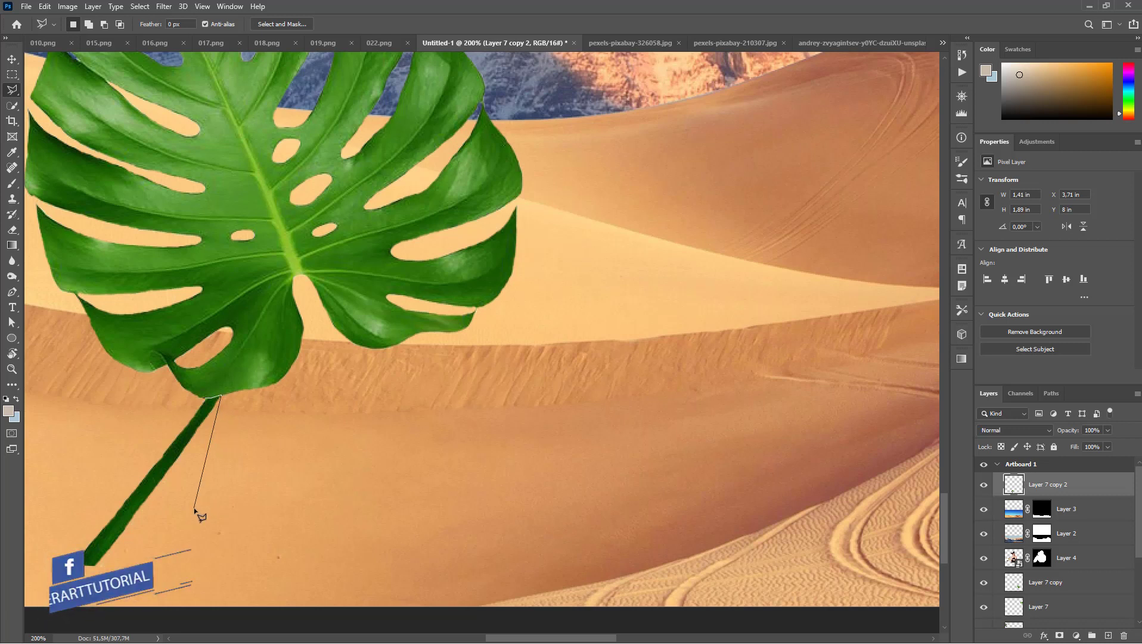
left_click(191, 513)
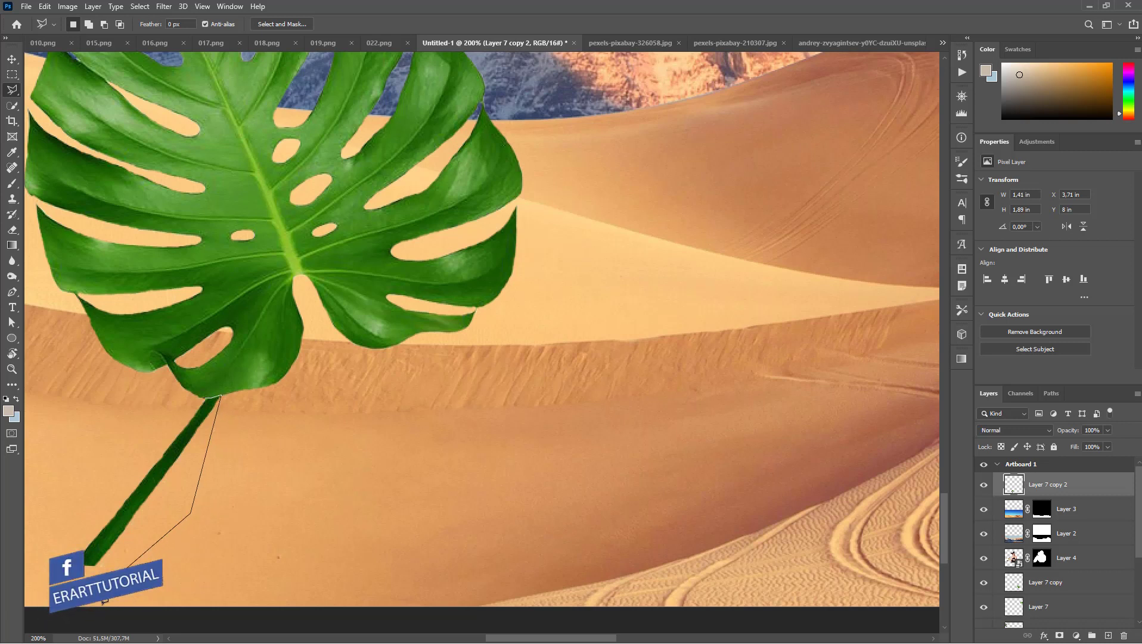
left_click(180, 408)
left_click(220, 396)
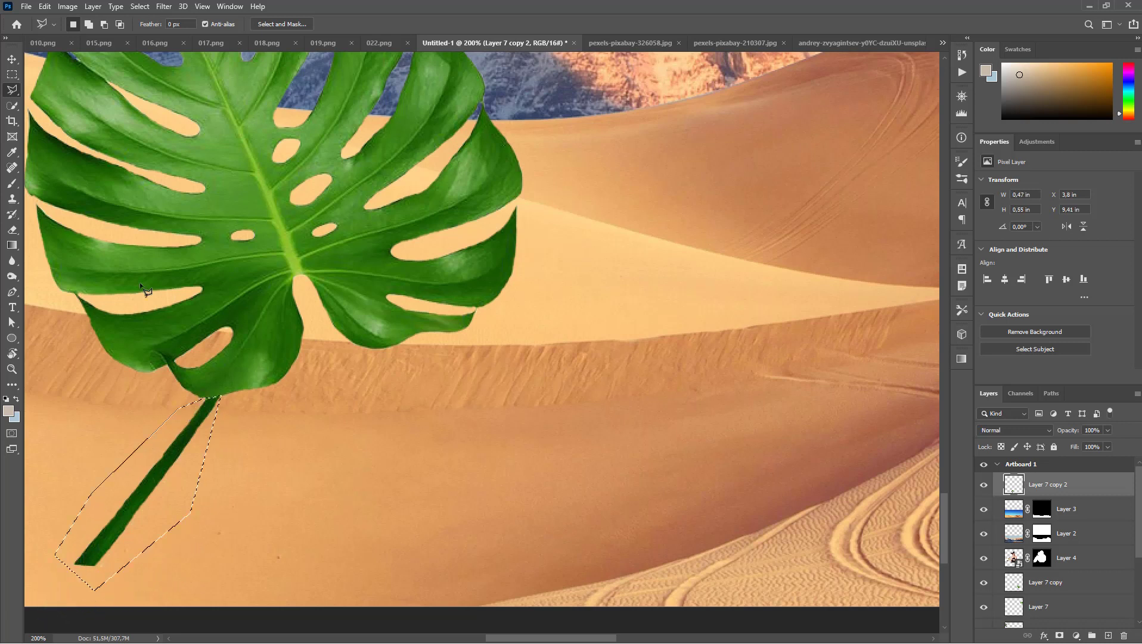
left_click(12, 58)
key("Delete")
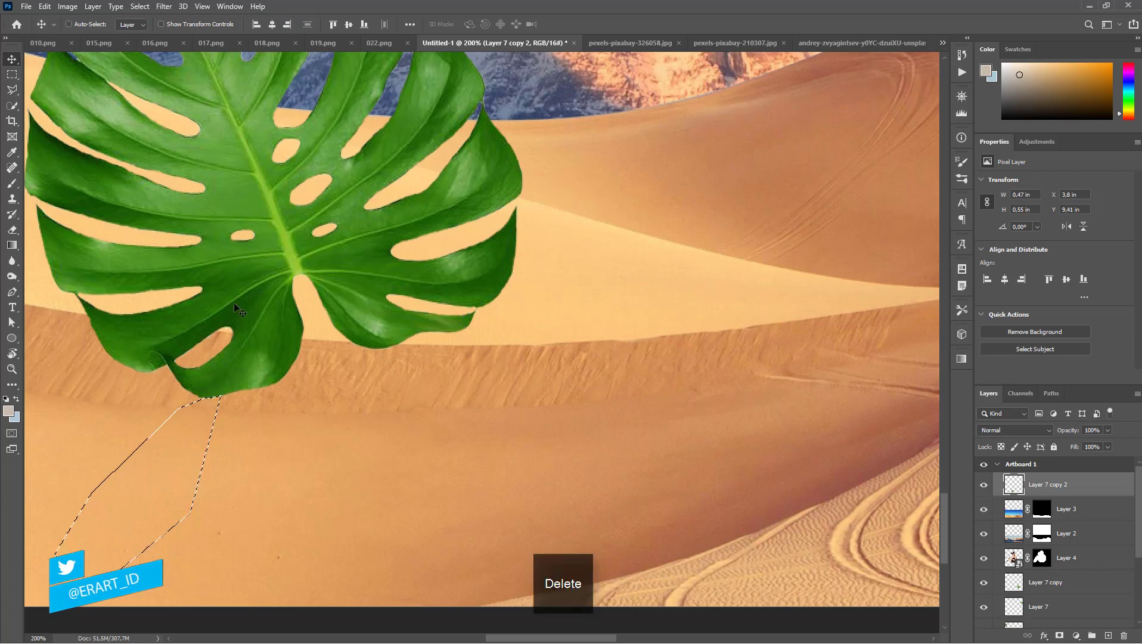
key("ctrl+d")
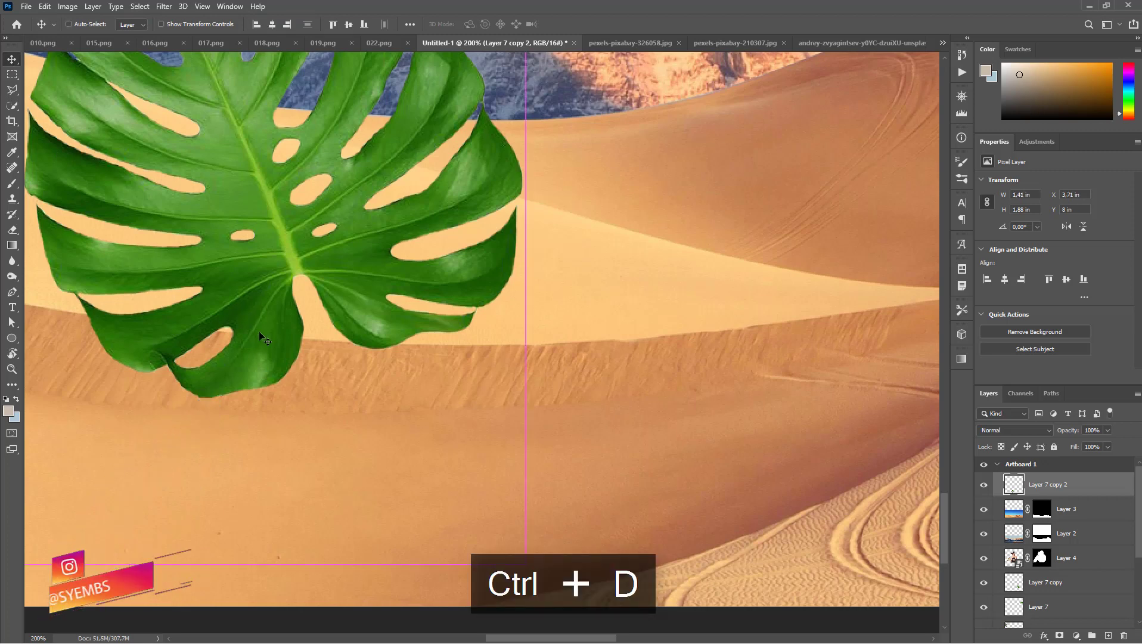
- Scale the stemless monstera leaf down to about 48% and nudge it up into the dunes
key("ctrl+minus")
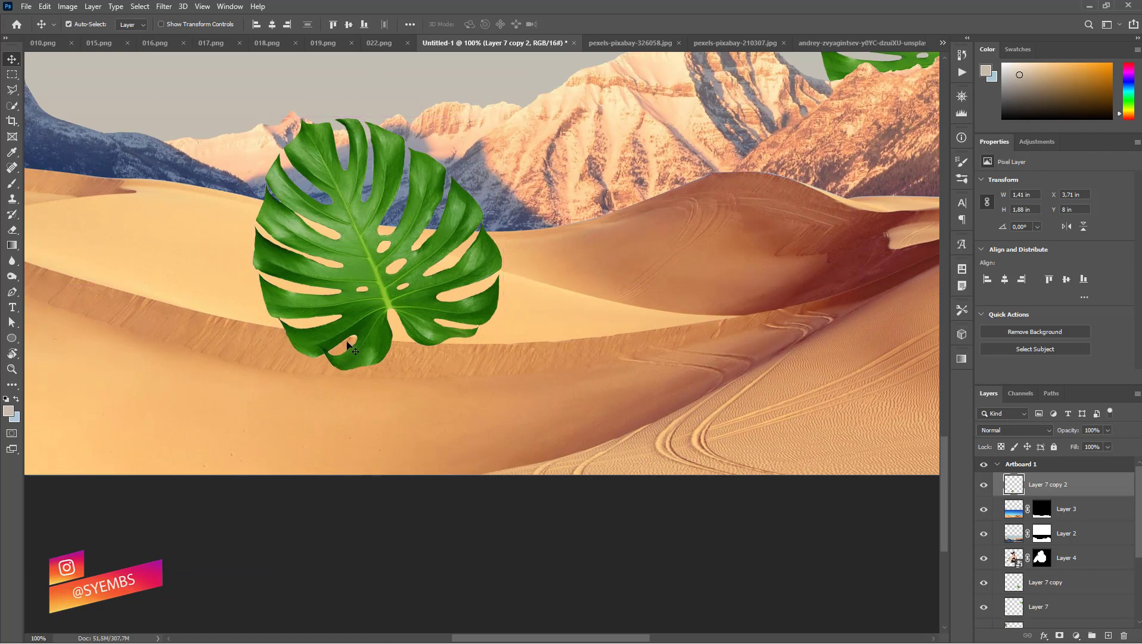
left_click_drag(612, 638, 534, 637)
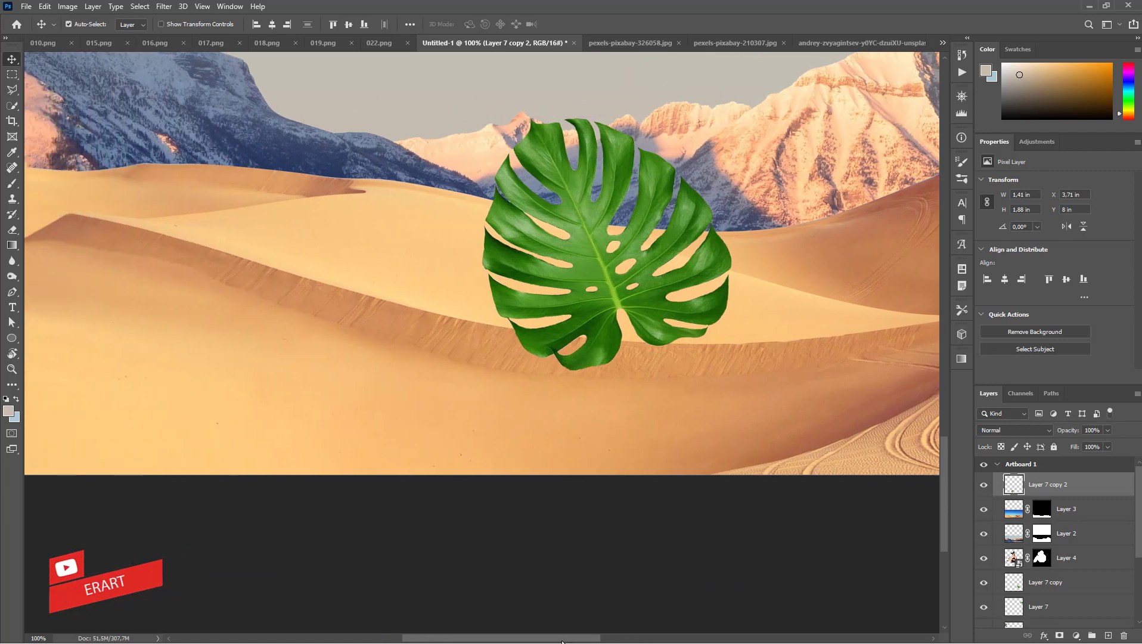
scroll(927, 491, "right", 3)
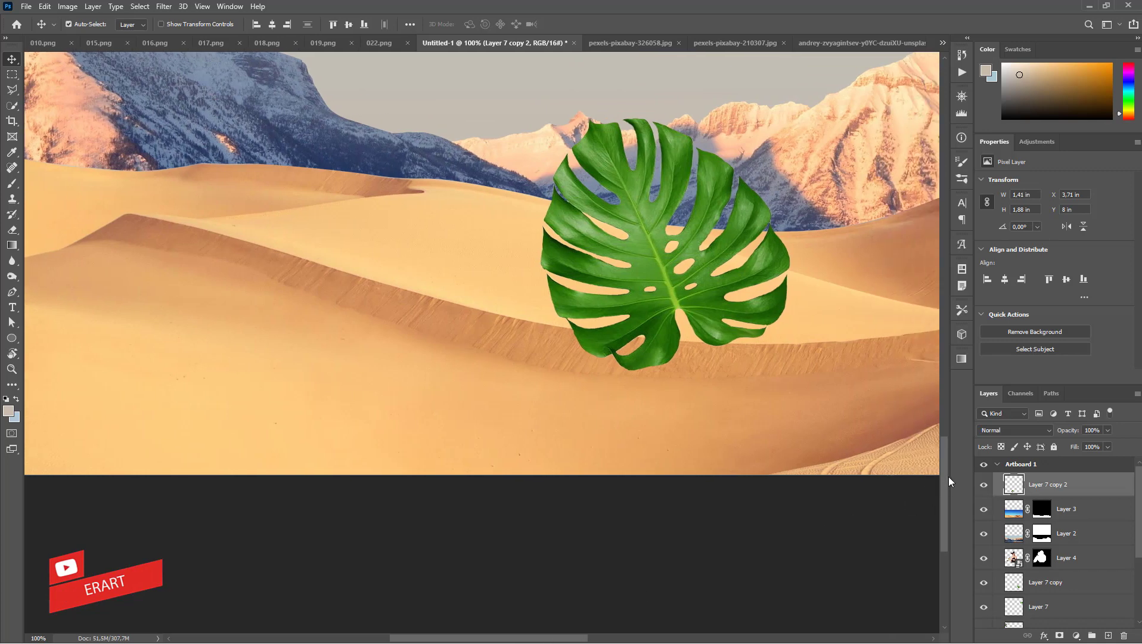
scroll(948, 477, "up", 5)
scroll(944, 444, "up", 1)
key("ctrl+t")
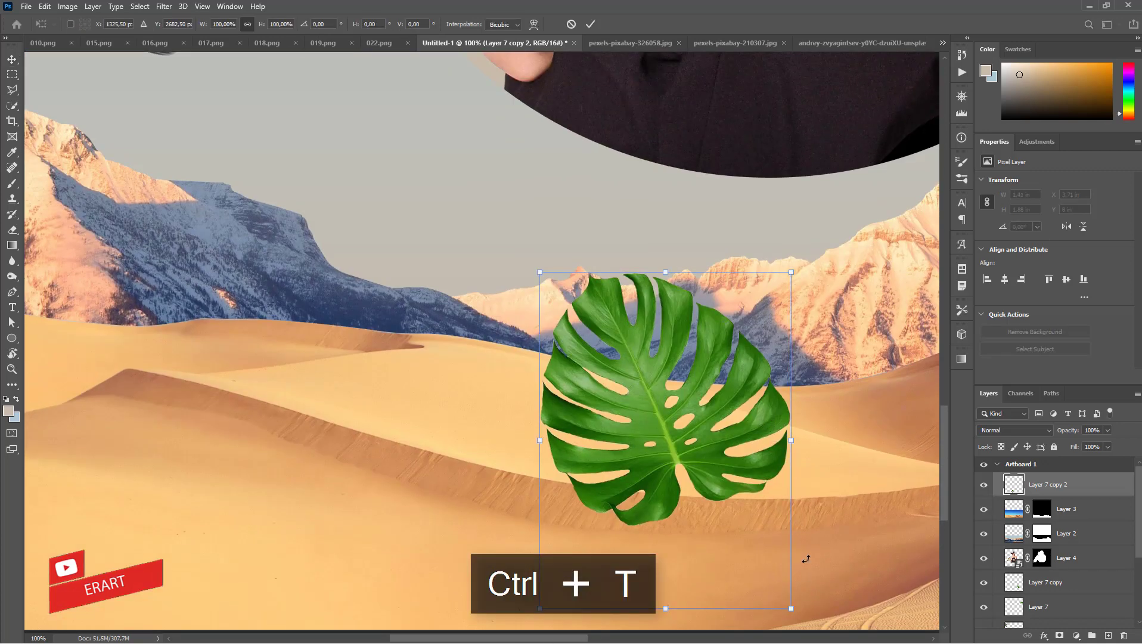
mouse_move(791, 608)
left_mouse_down()
mouse_move(725, 520)
mouse_move(784, 334)
left_mouse_up()
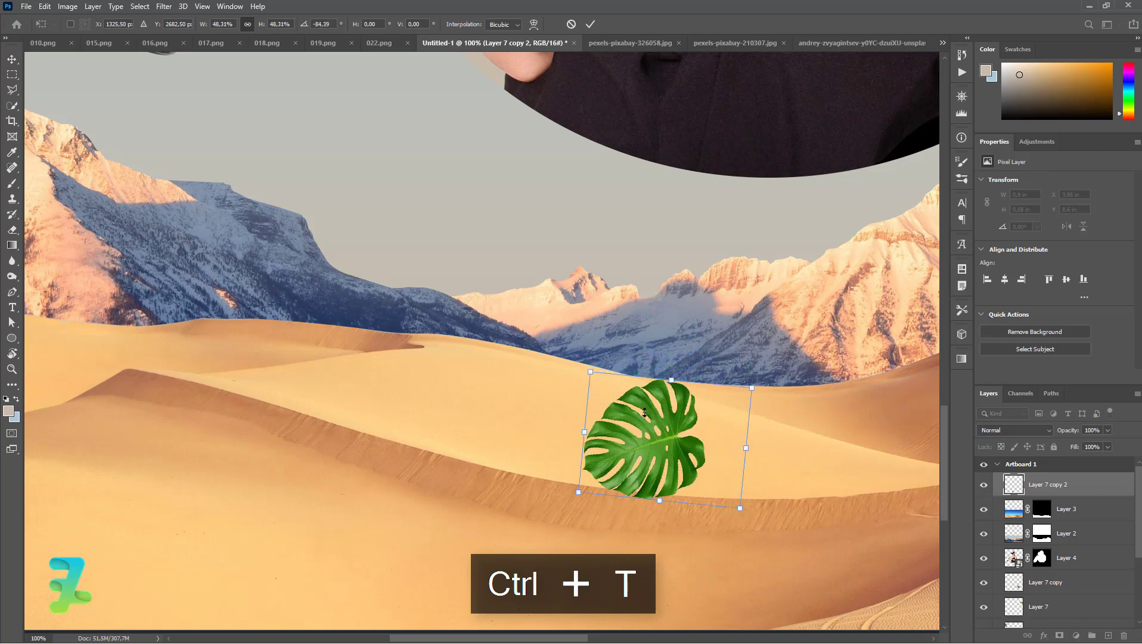
left_click_drag(644, 412, 638, 368)
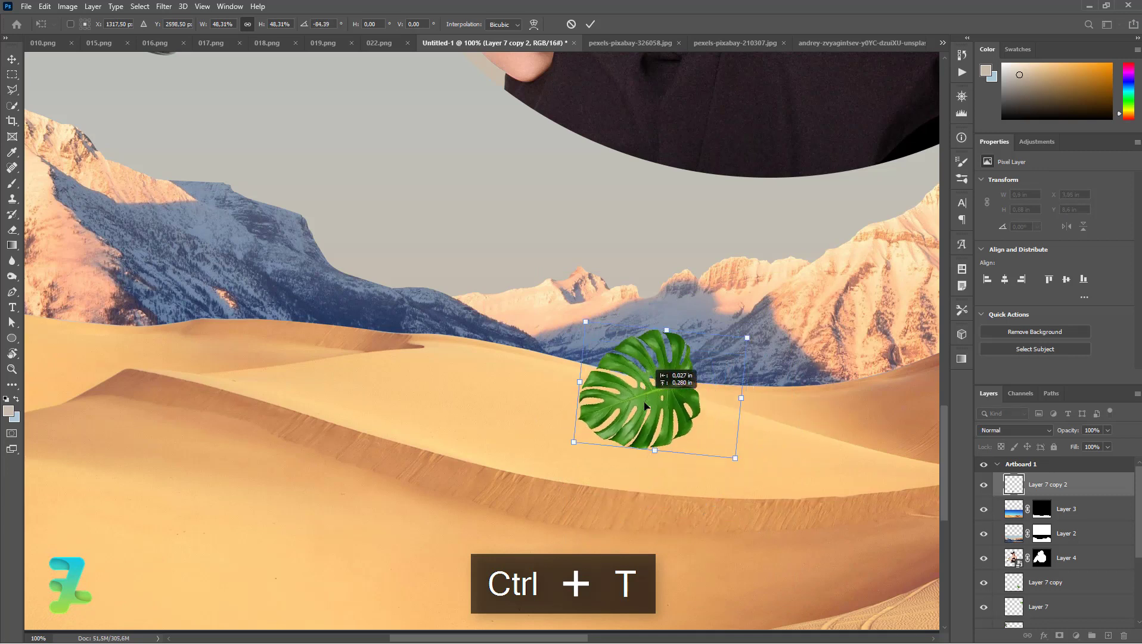
left_click(12, 59)
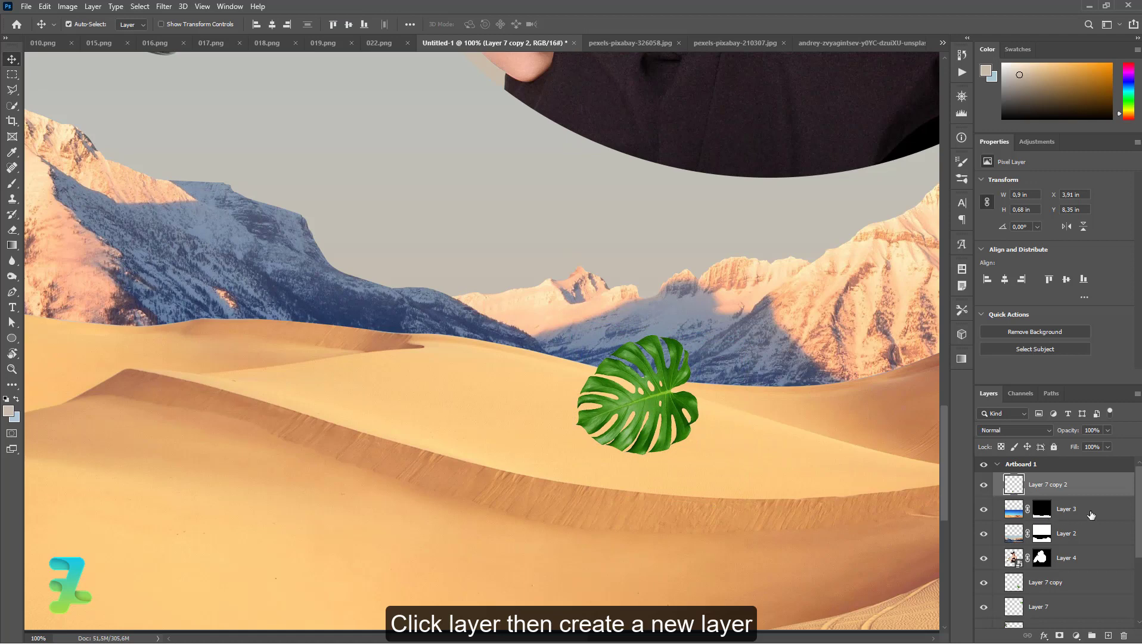
- Add a new layer above Layer 3 and set the foreground colour to #000000
left_click(1091, 514)
left_click(1109, 636)
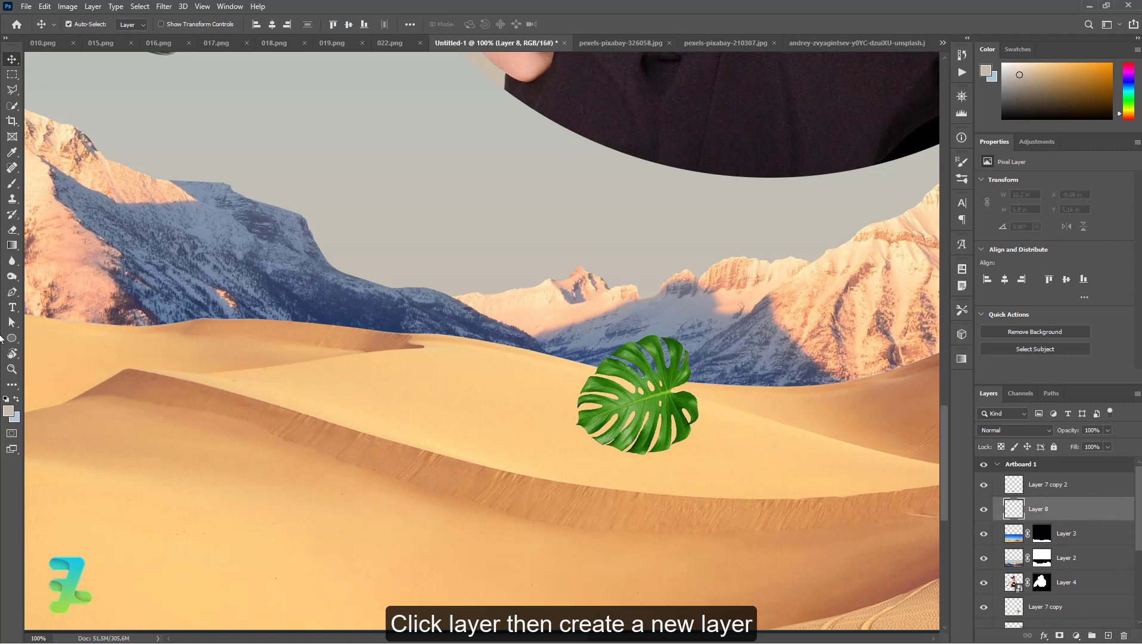
left_click(7, 410)
type("000000")
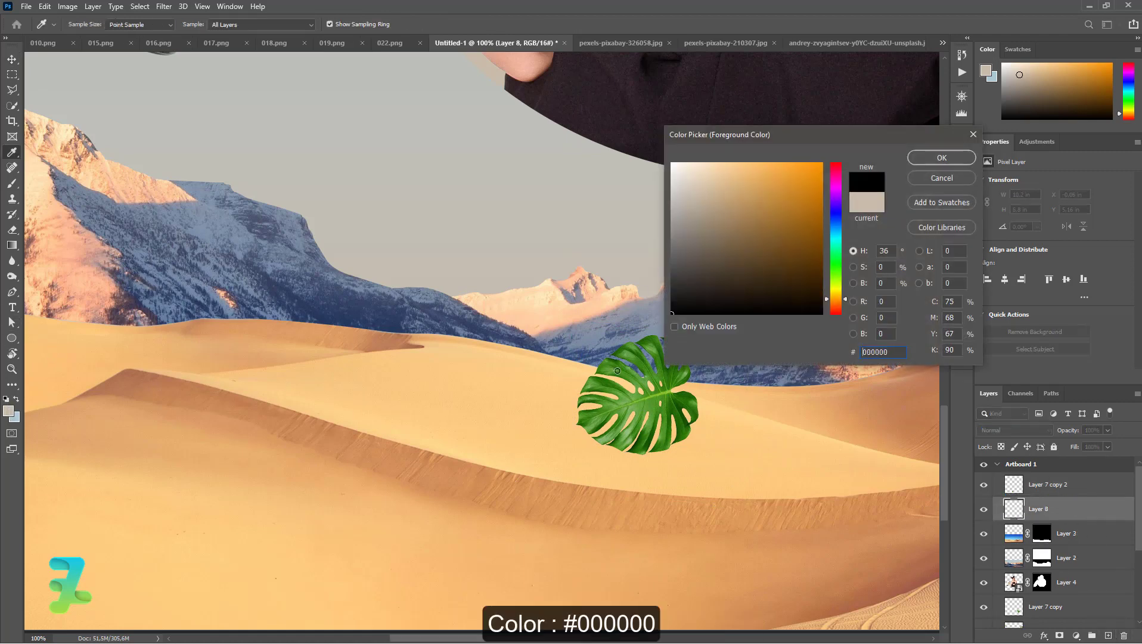
left_click(942, 157)
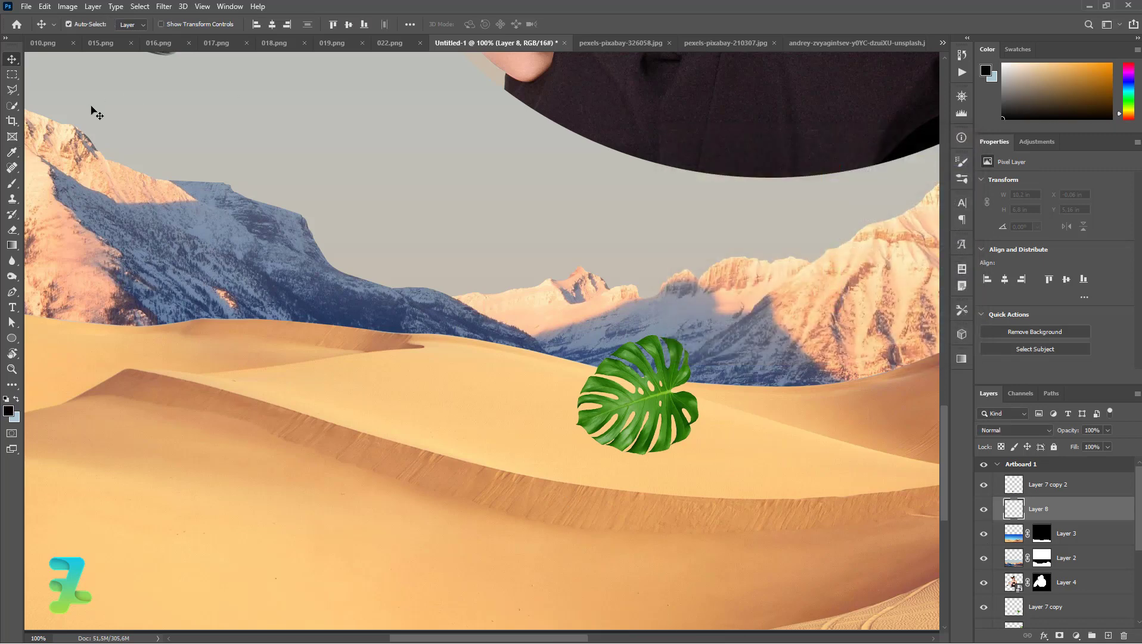
- Paint a soft black shadow under the leaf with a 0% hardness brush
left_click(12, 181)
left_click(85, 24)
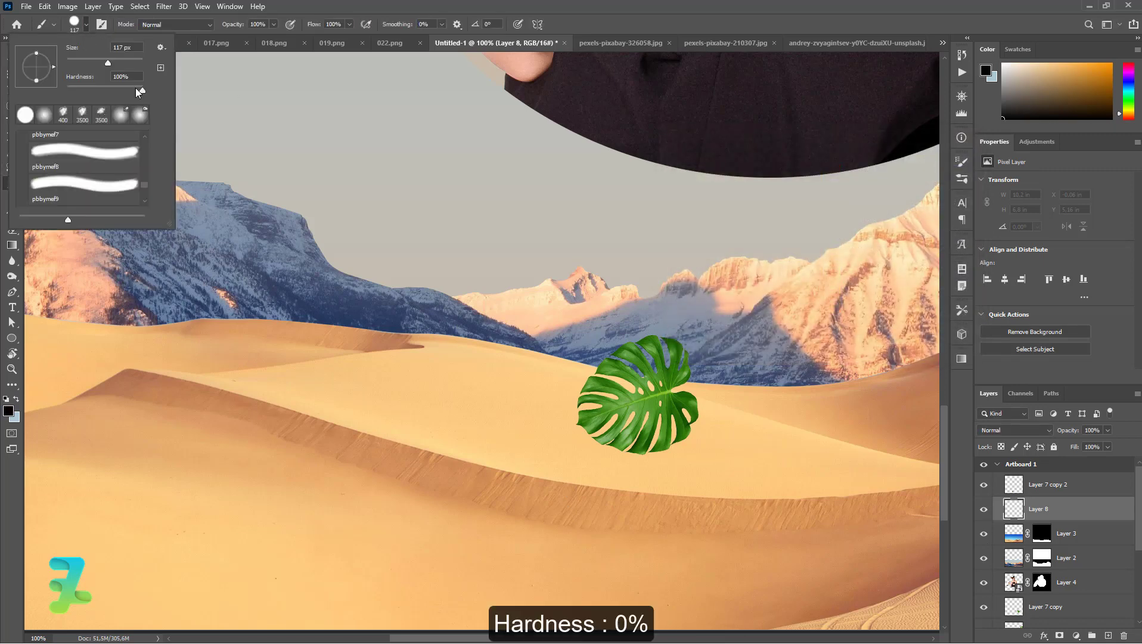
key("Return")
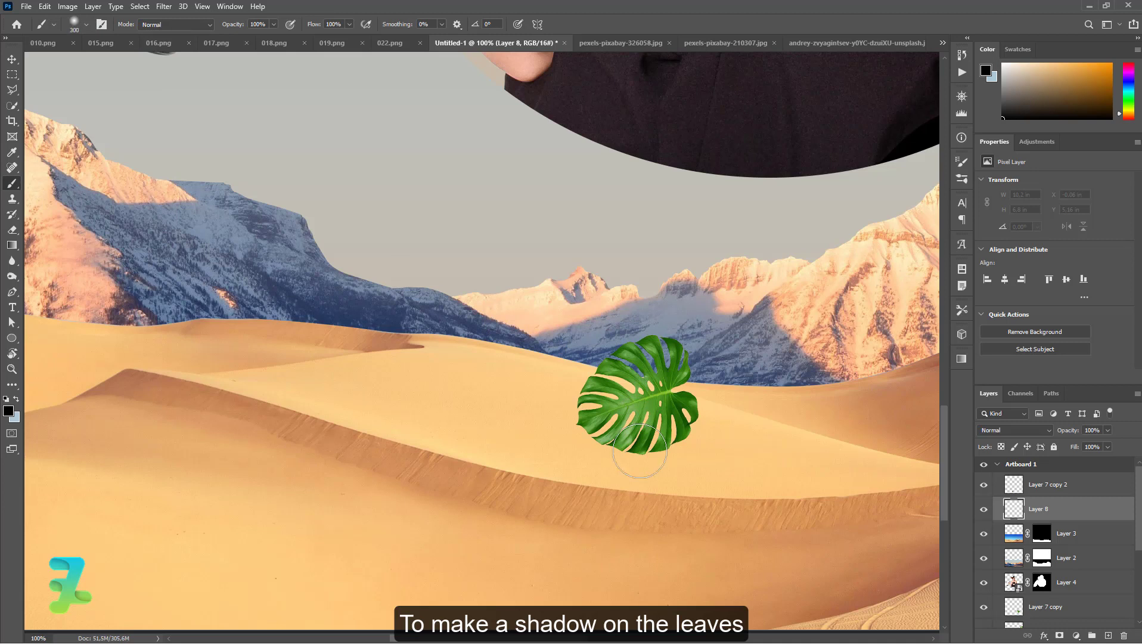
left_click(640, 444)
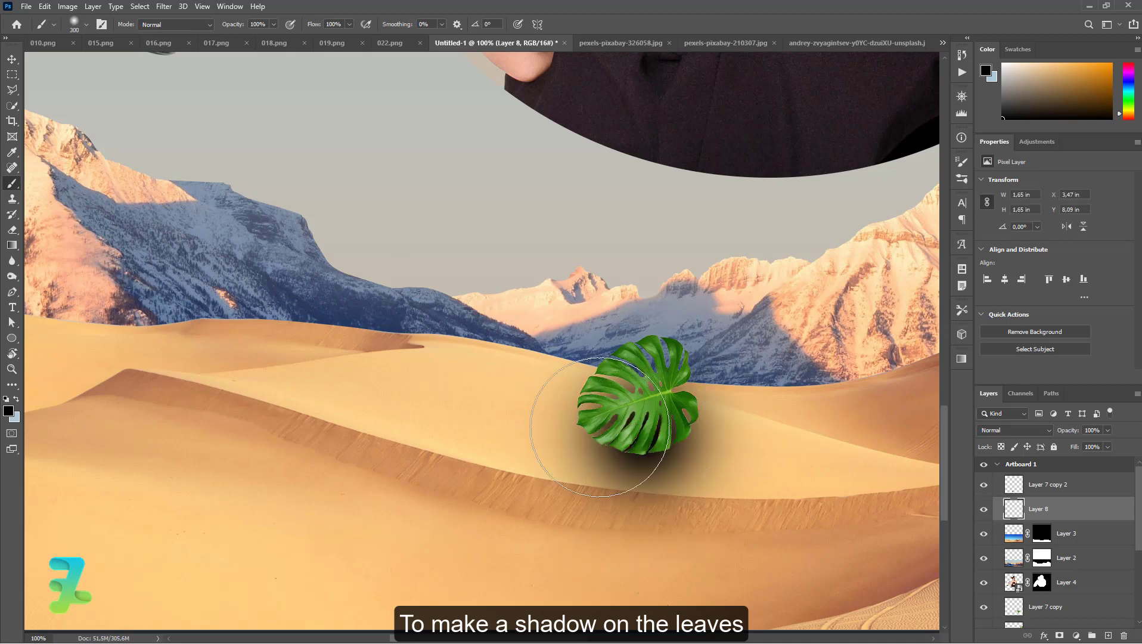
left_click(12, 59)
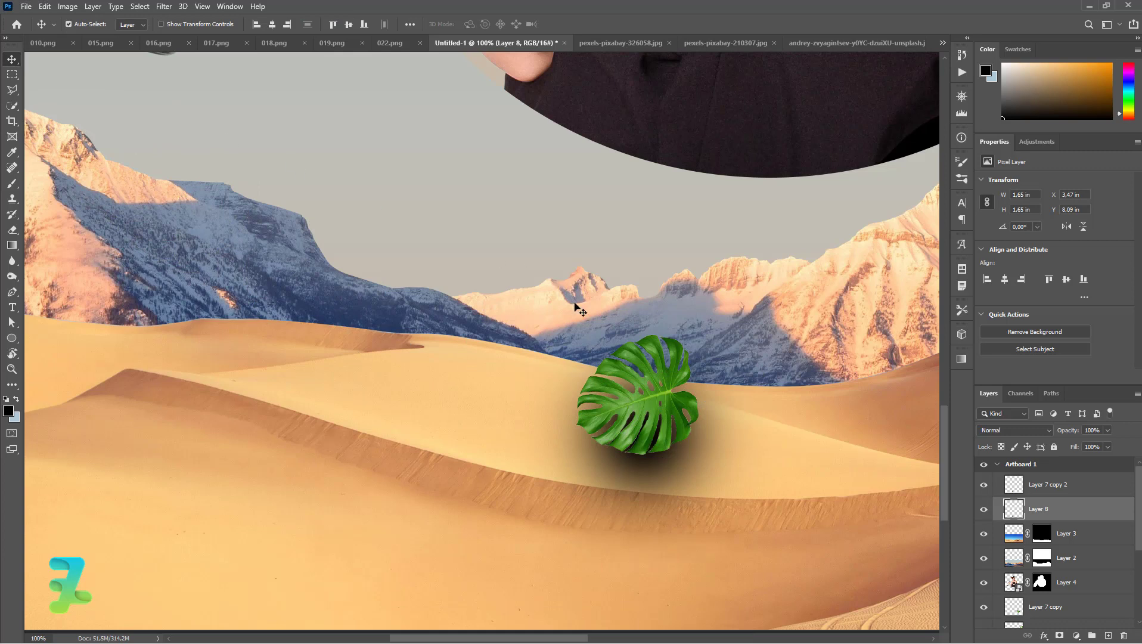
- Squash the shadow into a thin flat band and shift it slightly right
key("ctrl+t")
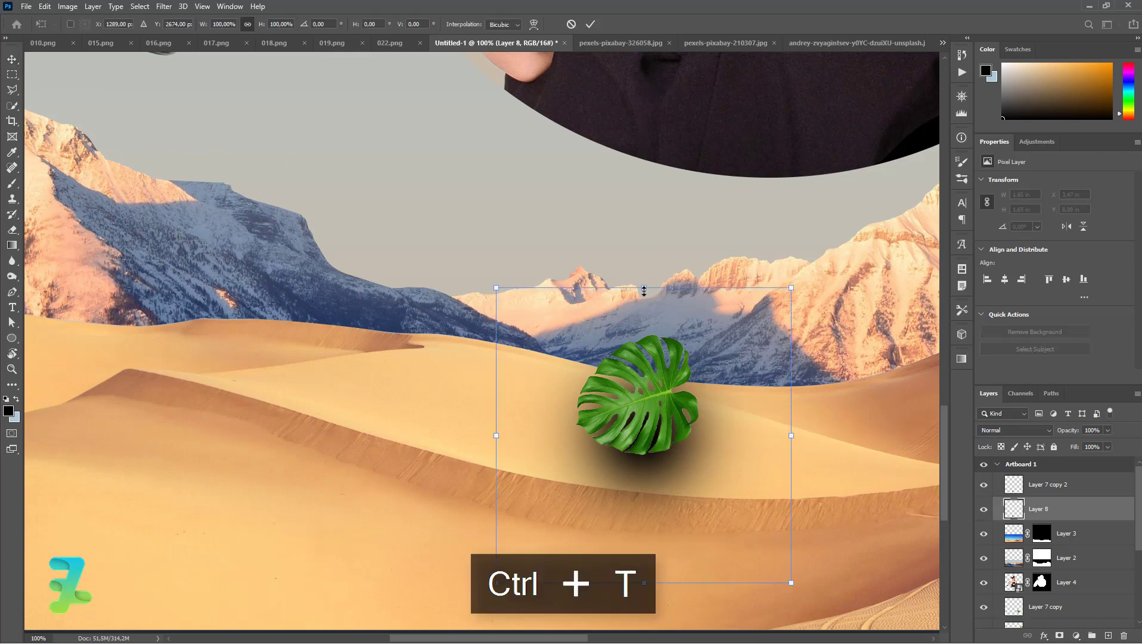
mouse_move(643, 290)
left_mouse_down()
mouse_move(668, 535)
mouse_move(648, 478)
left_mouse_up()
left_click_drag(586, 394, 588, 393)
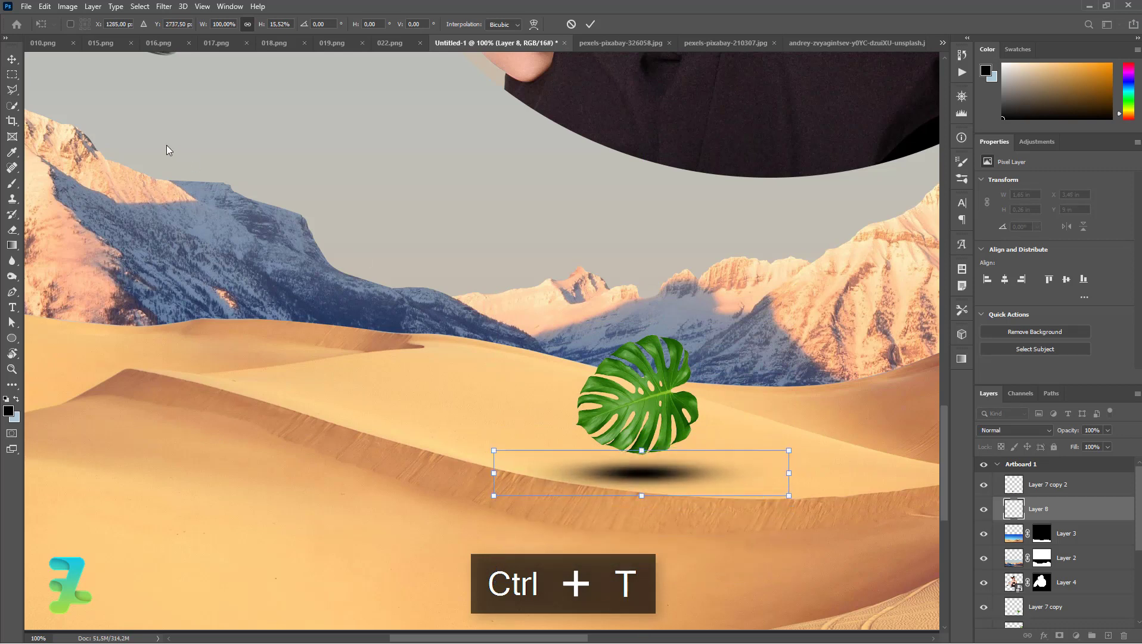
left_click(12, 59)
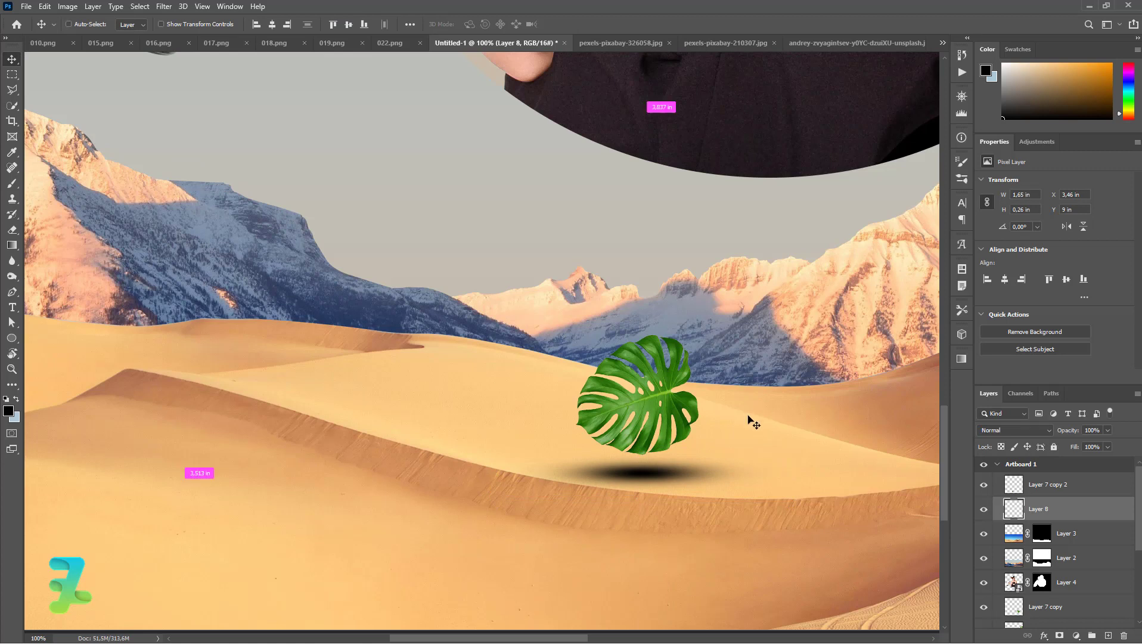
- Tilt the shadow about 1.6°, nudge it under the leaf, and set Layer 8 opacity to about 30%
key("ctrl+t")
left_click_drag(812, 505, 812, 517)
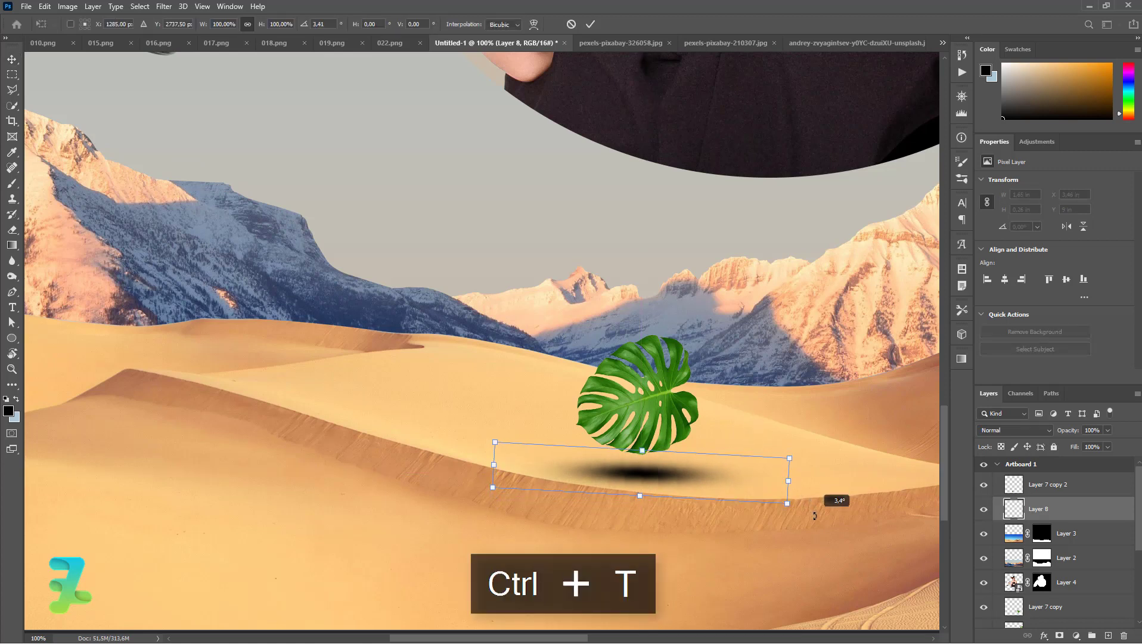
left_click(14, 58)
left_click_drag(693, 462, 669, 474)
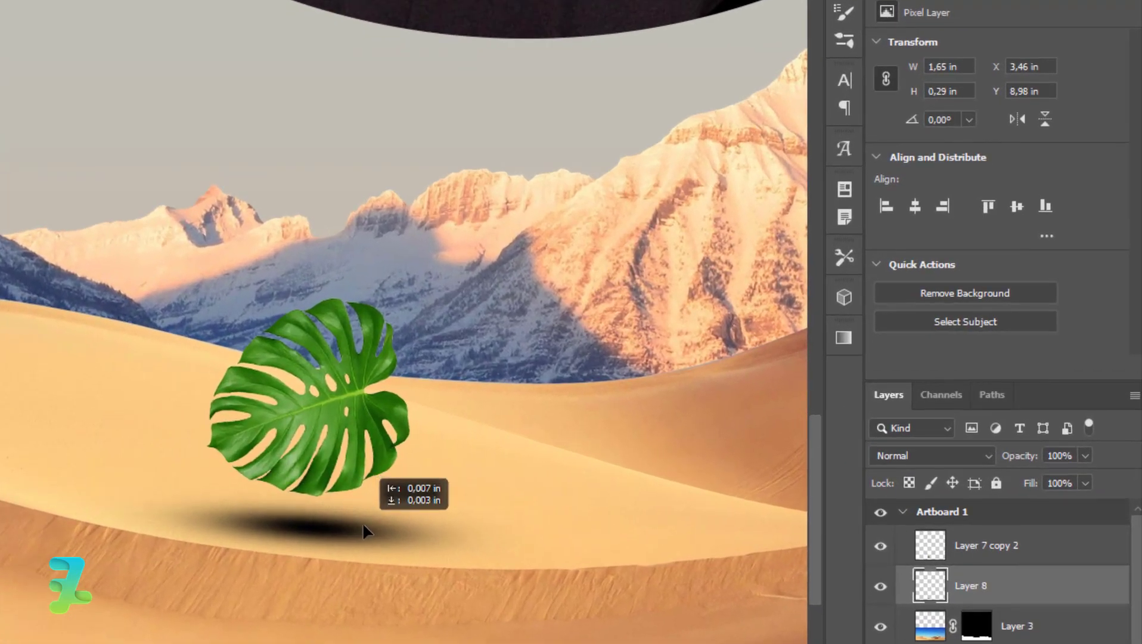
left_click_drag(363, 528, 365, 529)
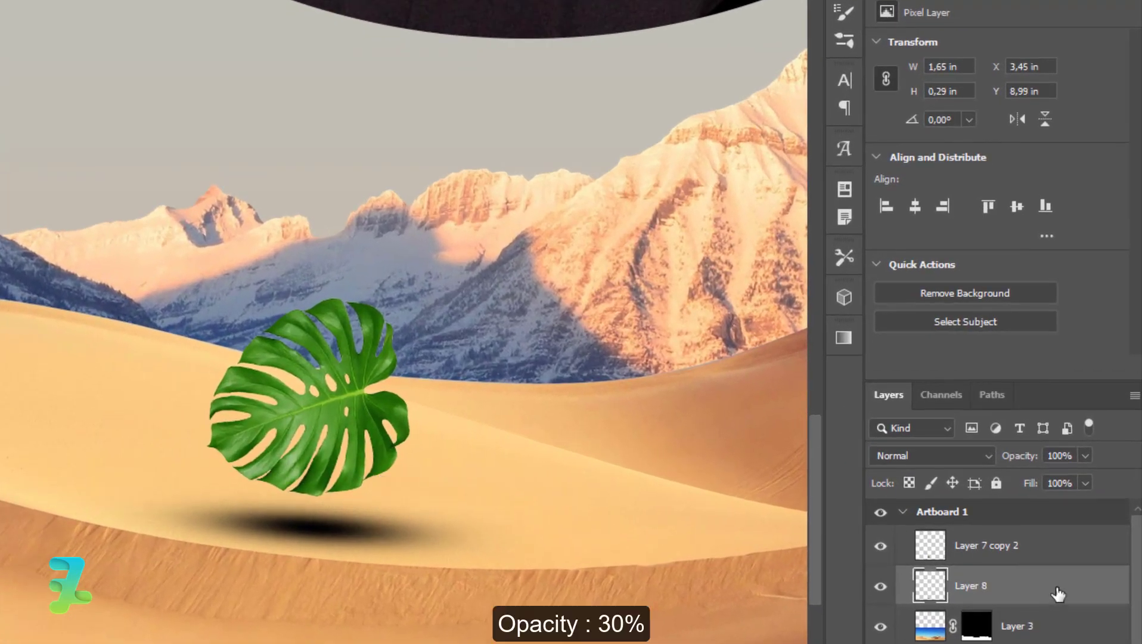
left_click(1085, 456)
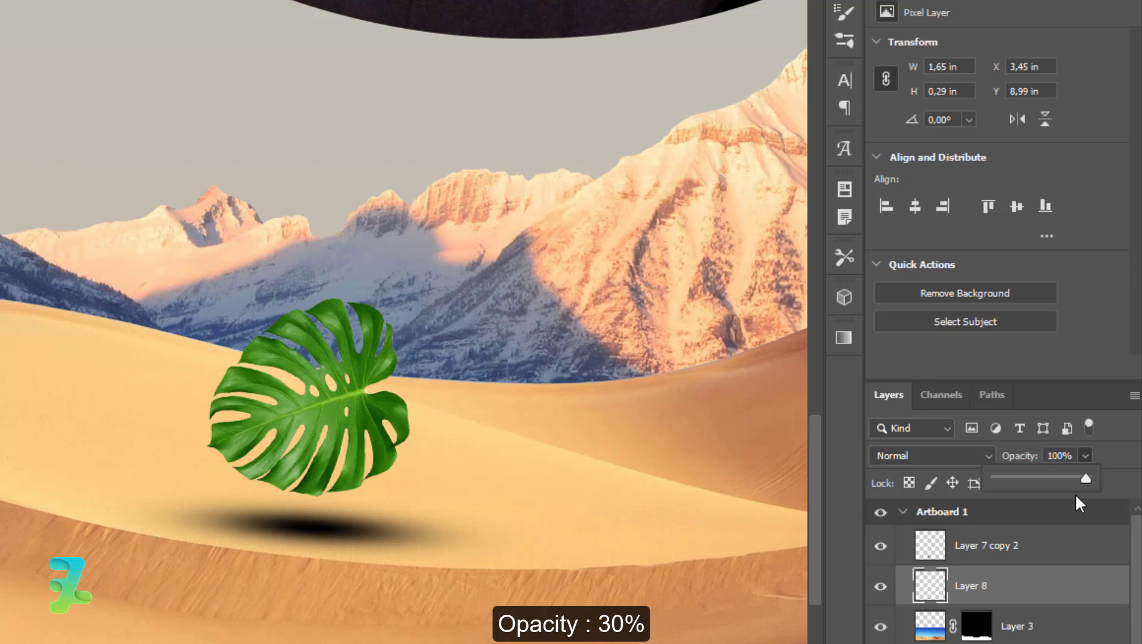
left_click_drag(1057, 479, 1024, 483)
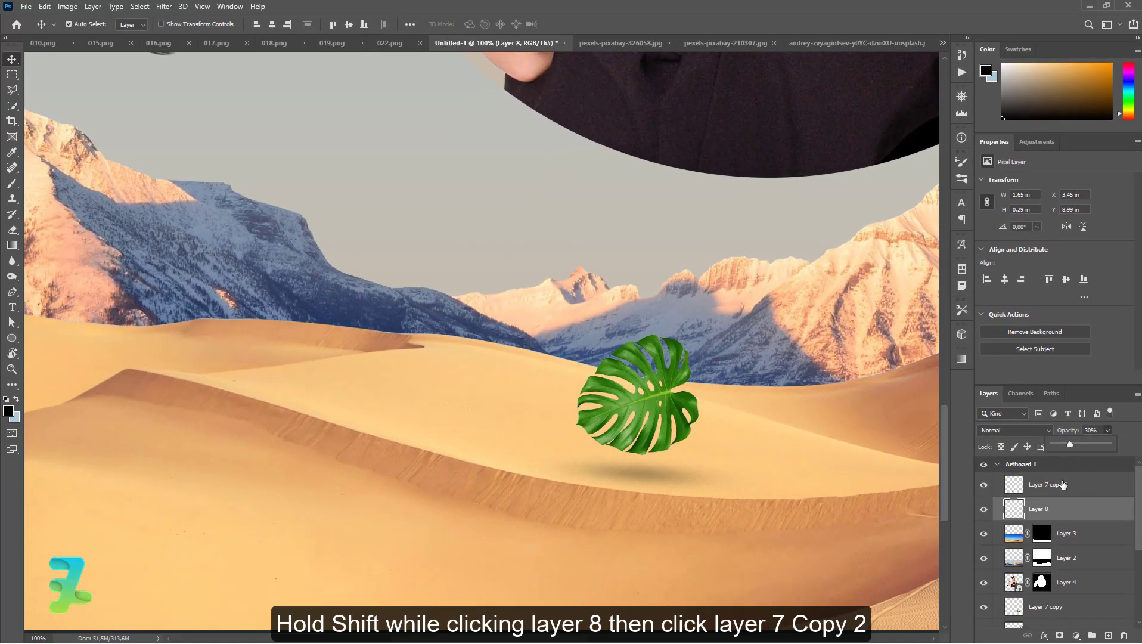
- Group the dune leaf with its Layer 8 shadow as Group 1, then duplicate the group
left_click(1064, 485)
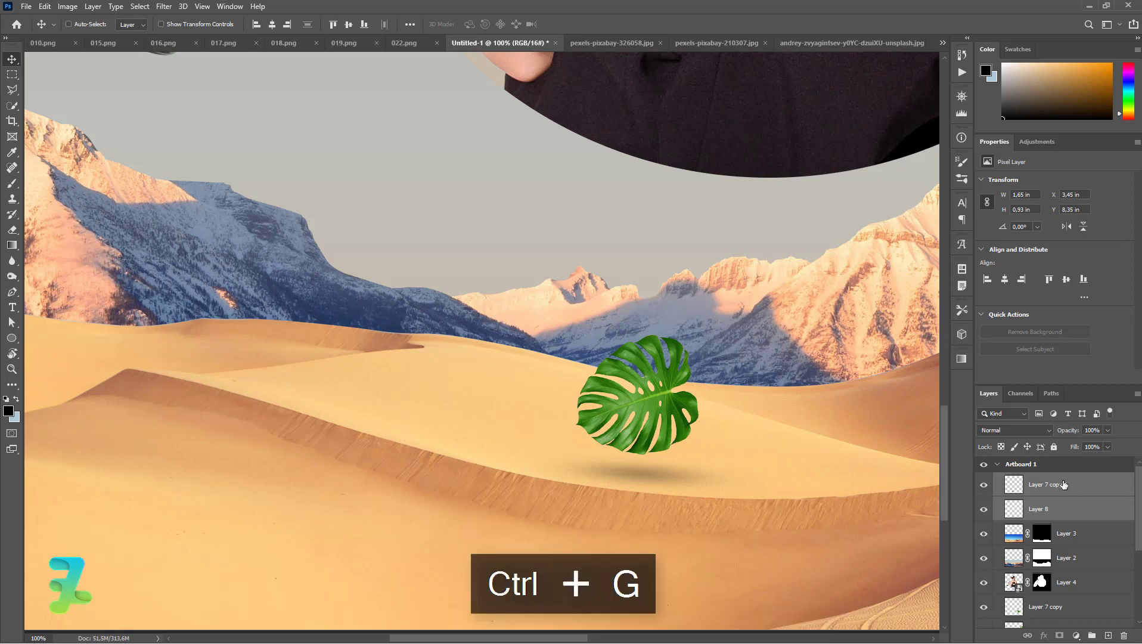
key("ctrl+g")
left_click(1007, 479)
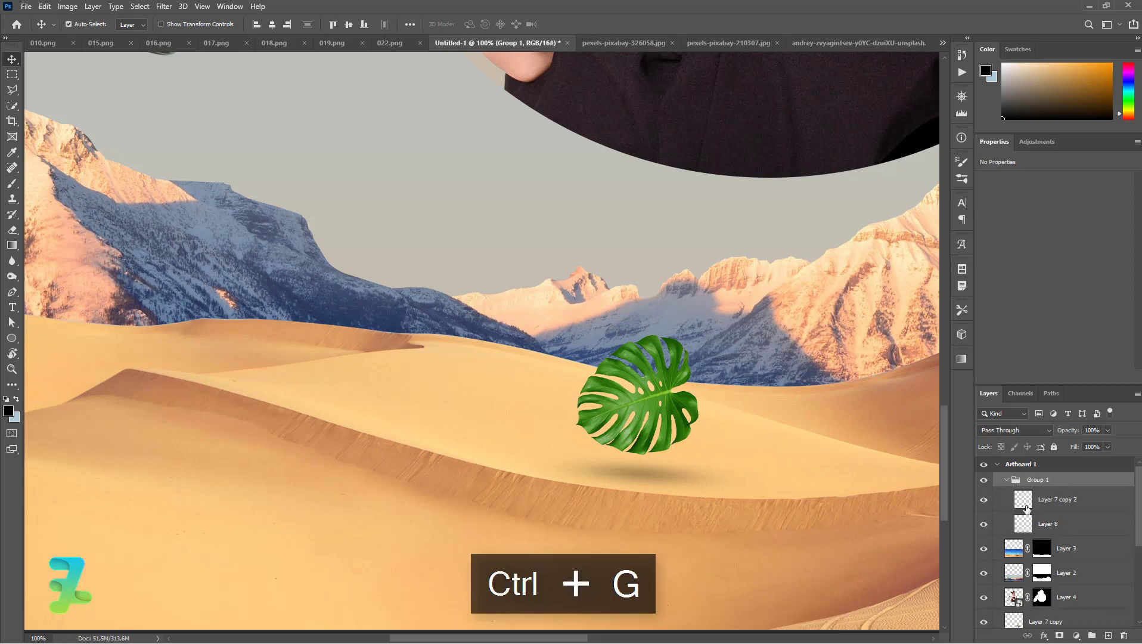
left_click(1007, 480)
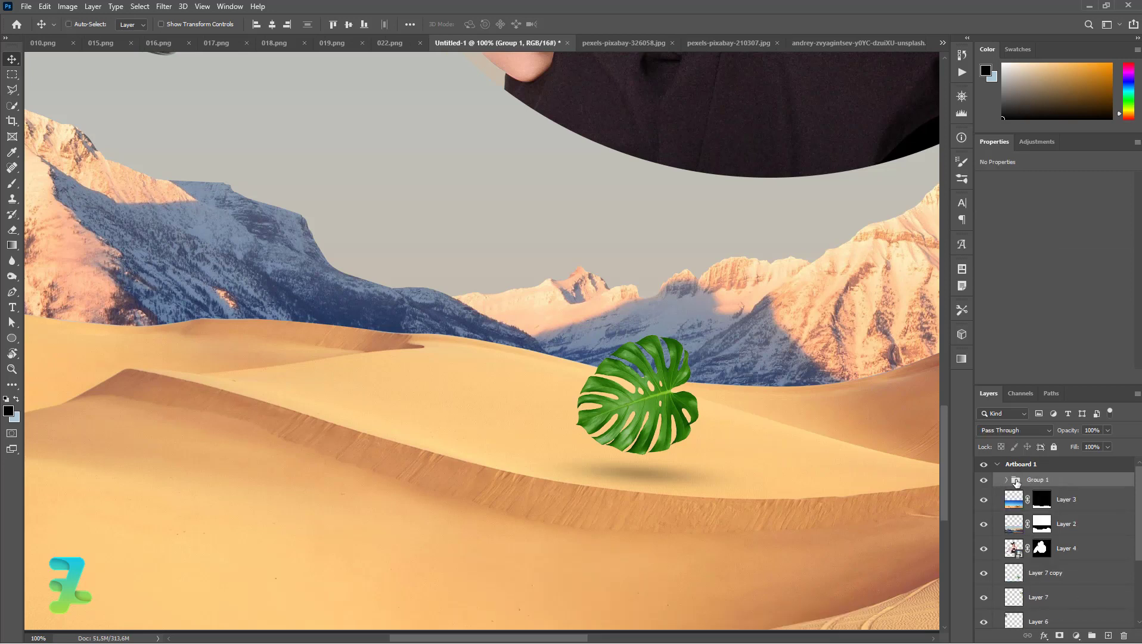
key("ctrl+j")
key("ctrl+minus")
key("ctrl+minus")
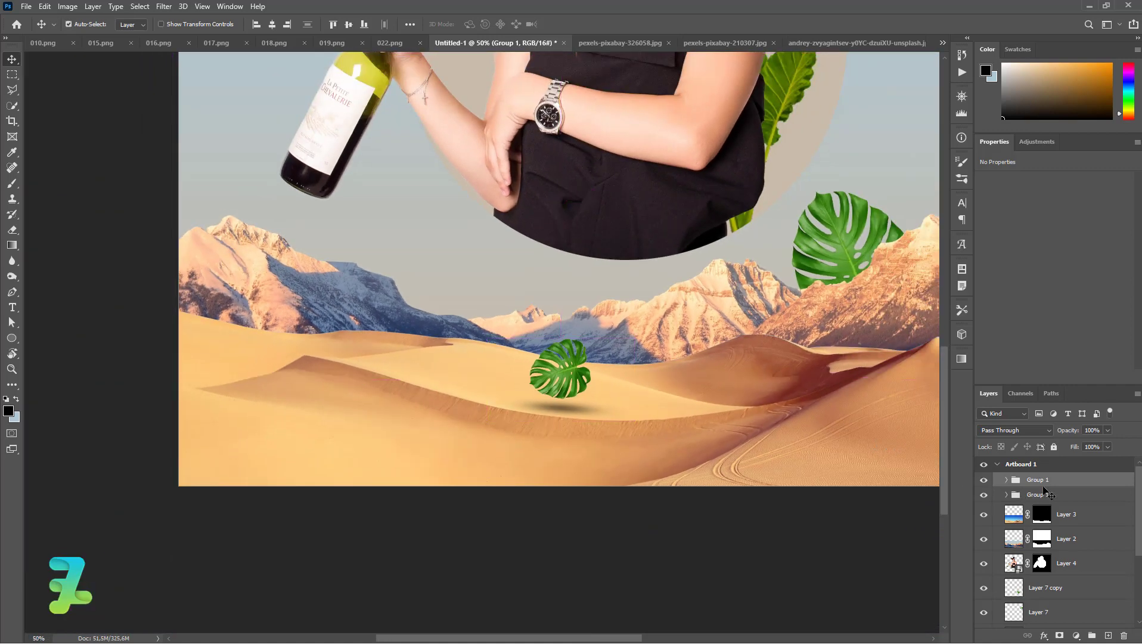
- Move the copied group below Layer 3 and rotate its leaf onto the left mountains
left_click_drag(1019, 481, 1027, 527)
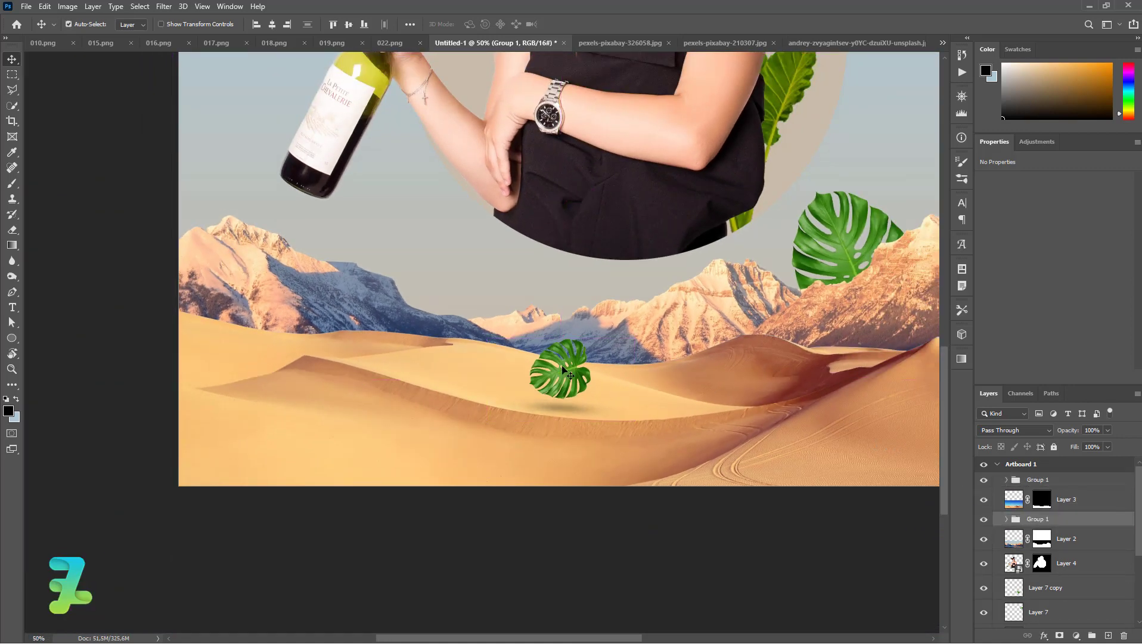
left_click_drag(568, 364, 612, 336)
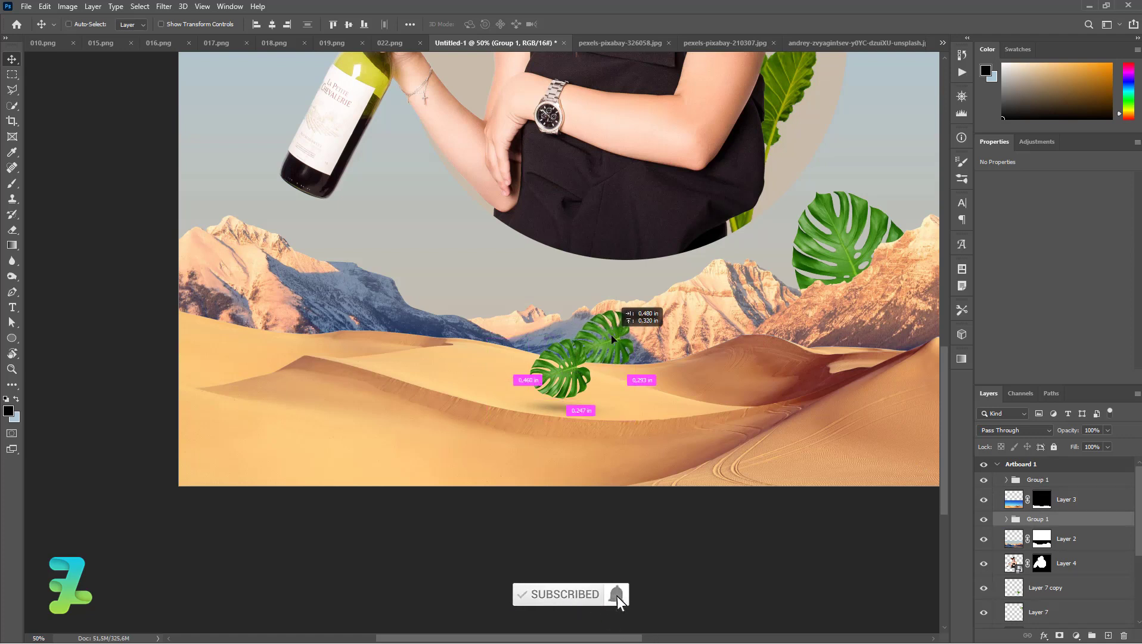
left_click_drag(611, 334, 321, 288)
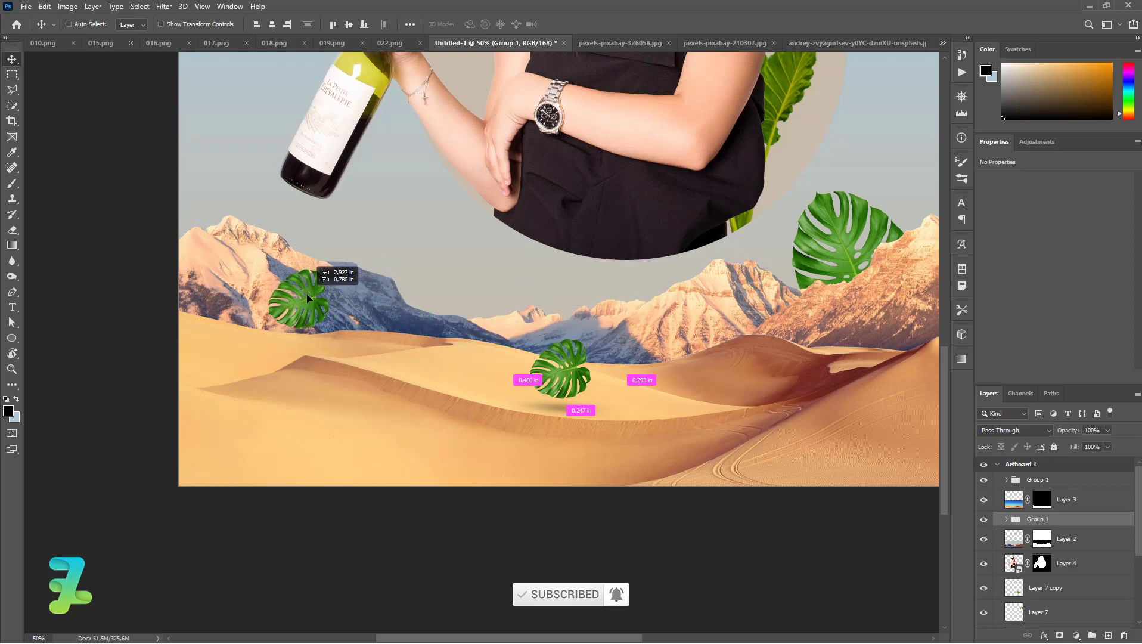
mouse_move(321, 291)
left_mouse_down()
mouse_move(302, 301)
mouse_move(306, 320)
left_mouse_up()
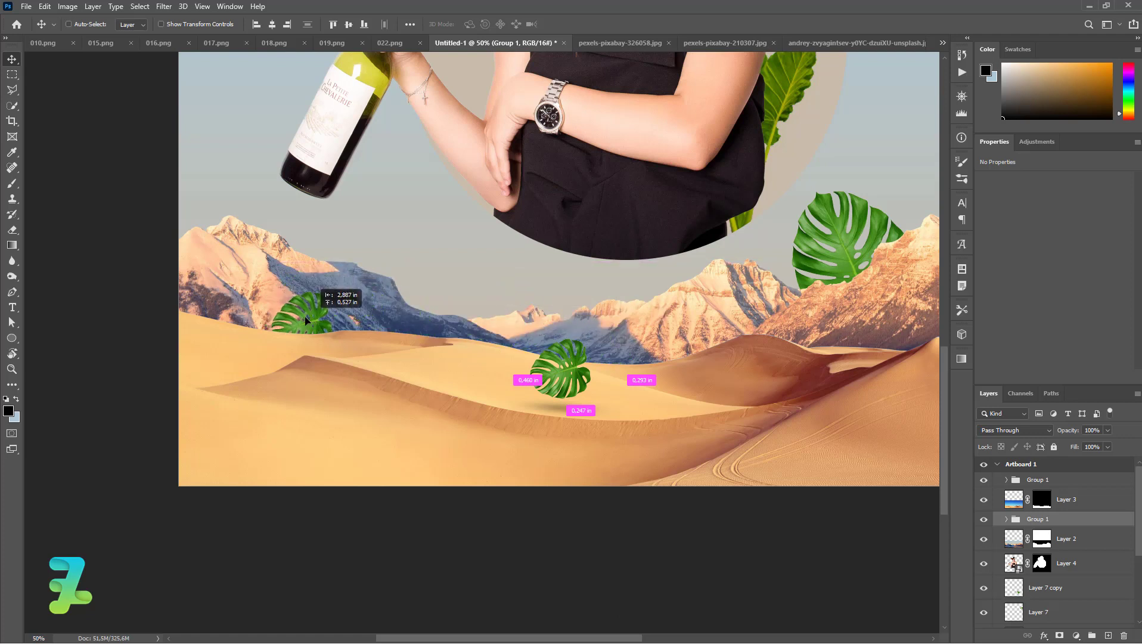
key("ctrl+t")
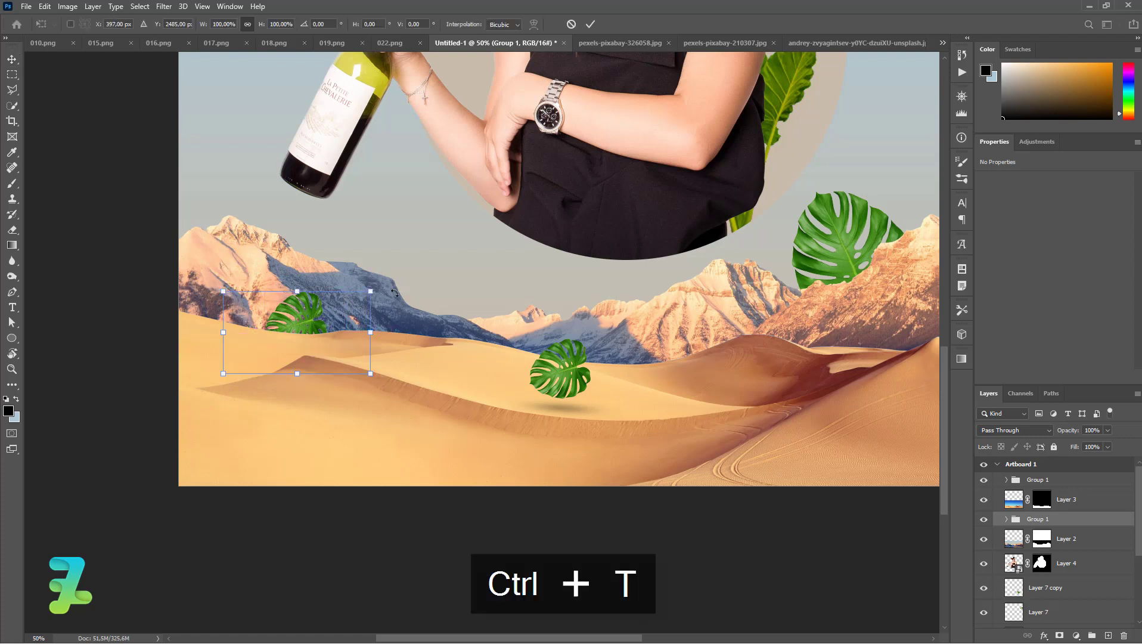
left_click_drag(370, 279, 215, 298)
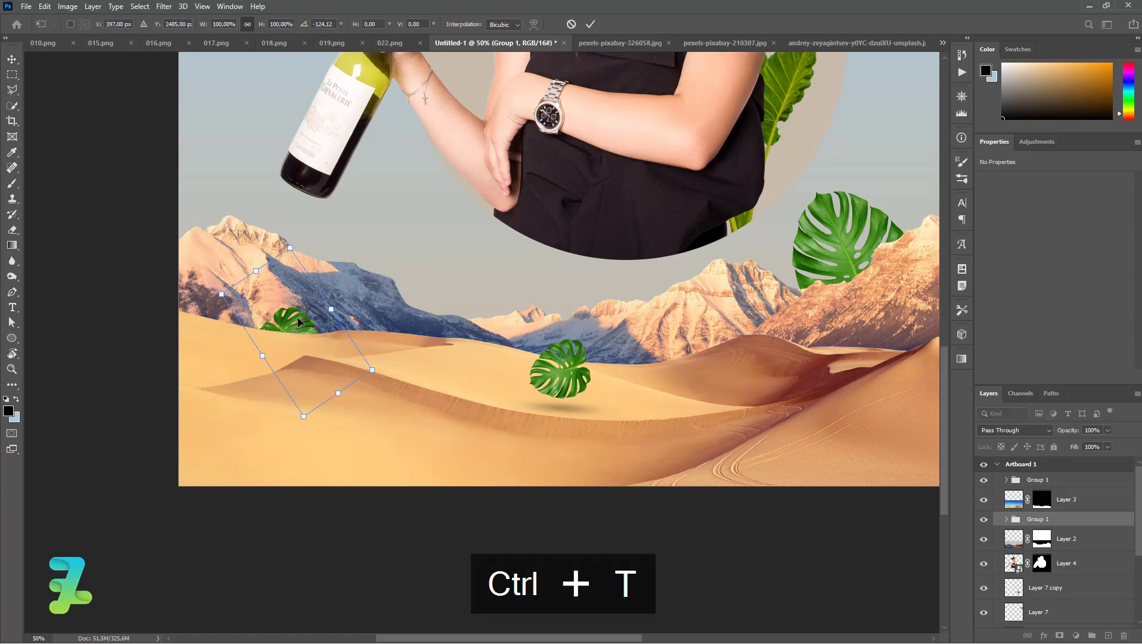
left_click_drag(297, 317, 282, 302)
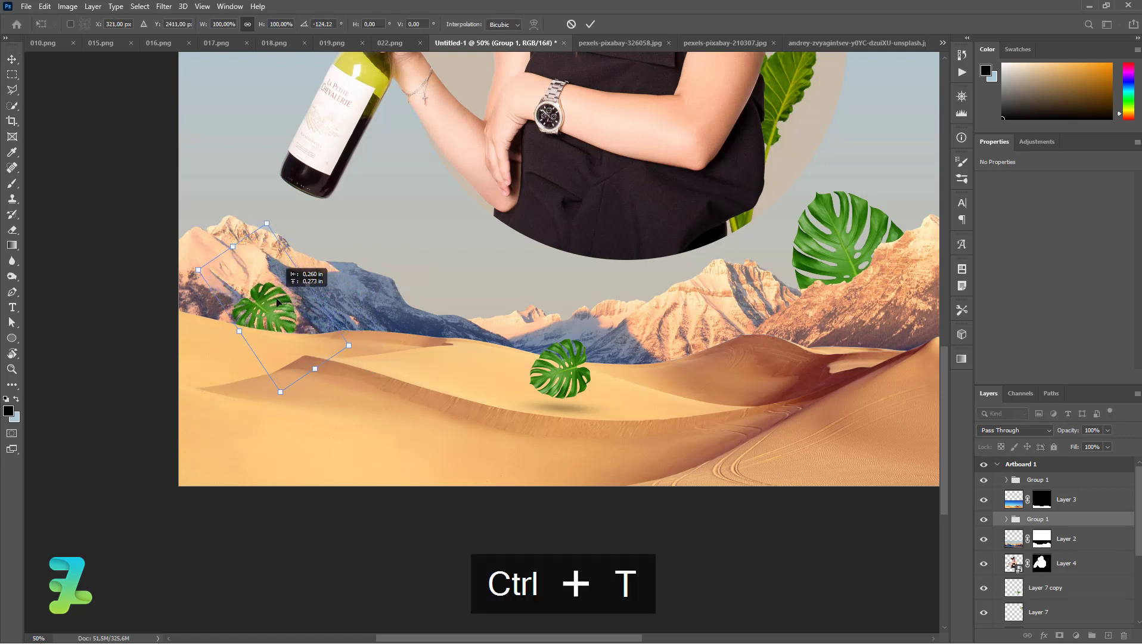
left_click(12, 59)
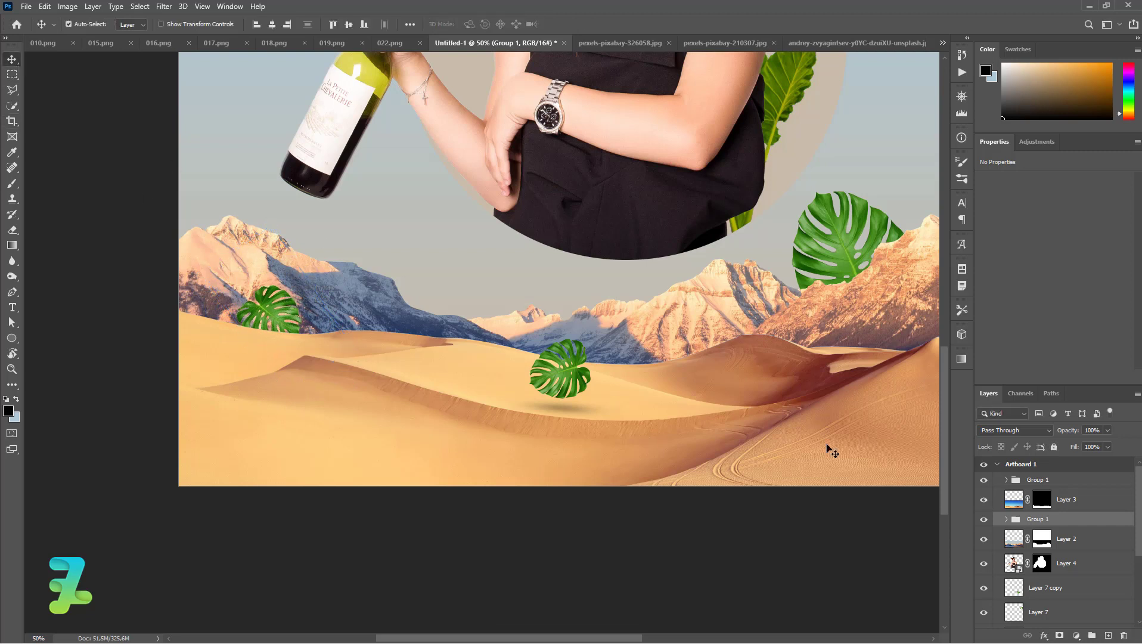
- Delete the Layer 8 shadow from the copied group
left_click(1007, 520)
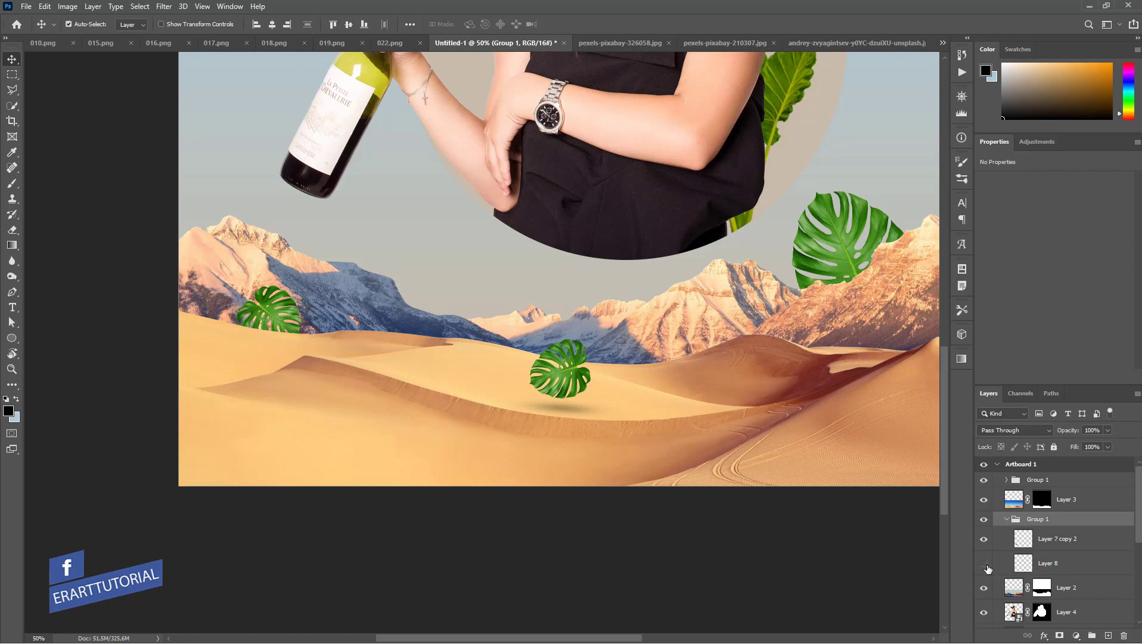
left_click(1017, 564)
key("Delete")
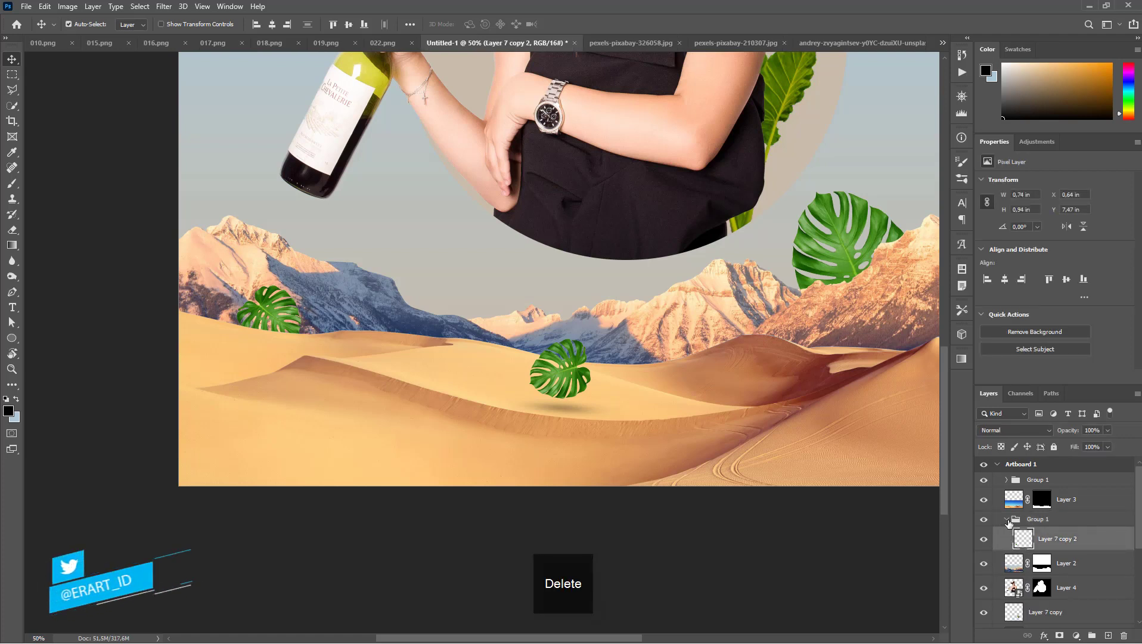
key("Delete")
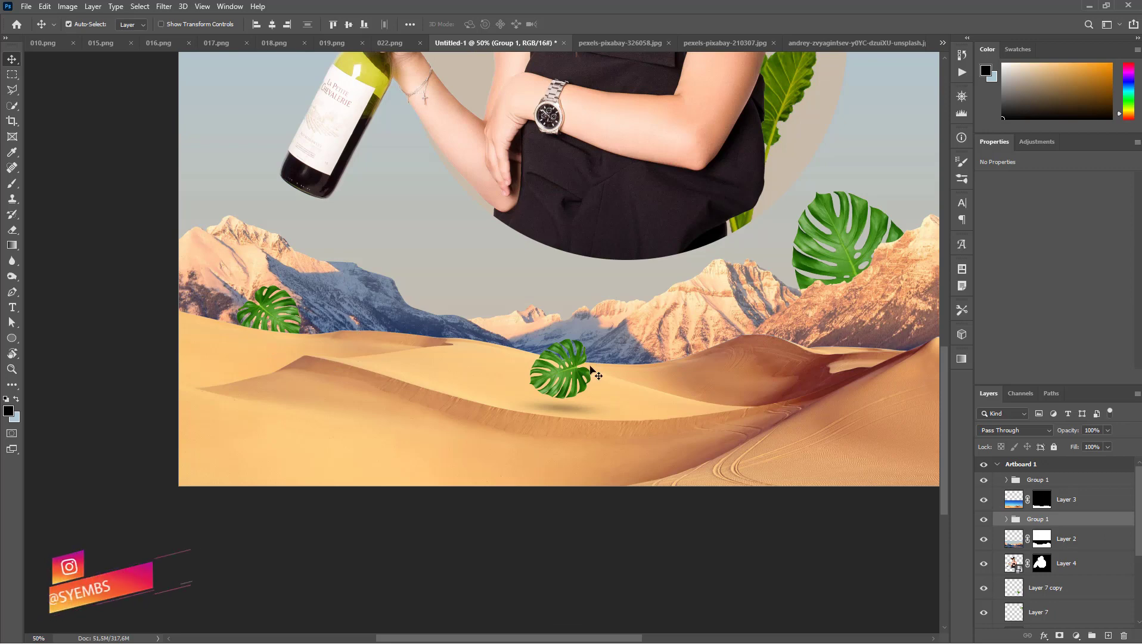
key("ctrl+minus")
key("ctrl+minus")
key("ctrl+minus")
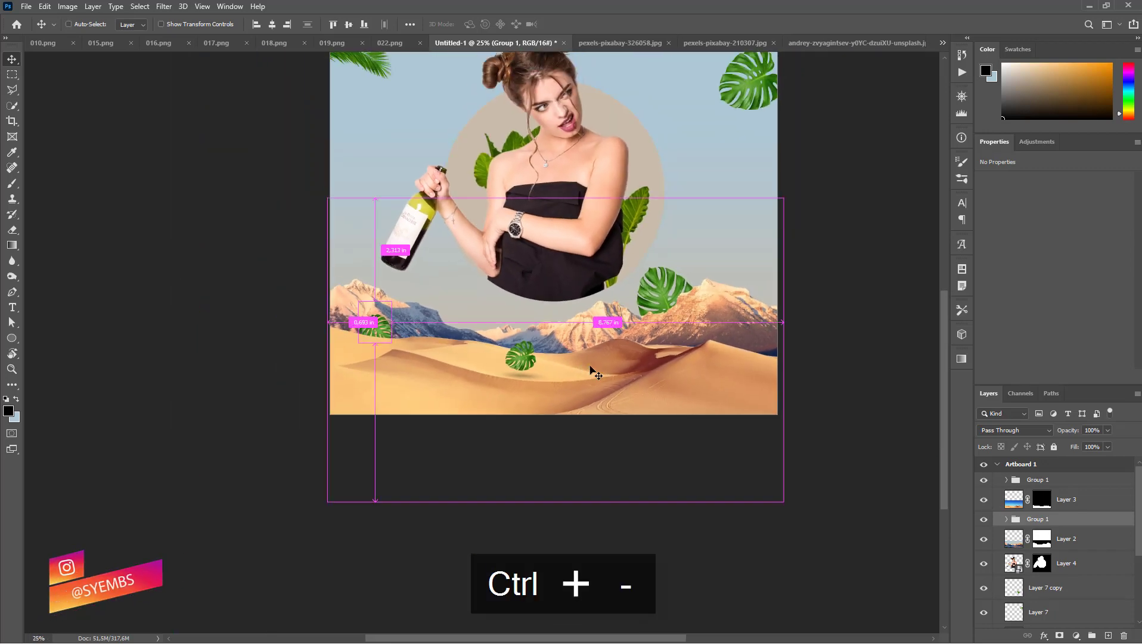
- Copy the pineapple from 022.png into the collage
left_click_drag(946, 329, 945, 270)
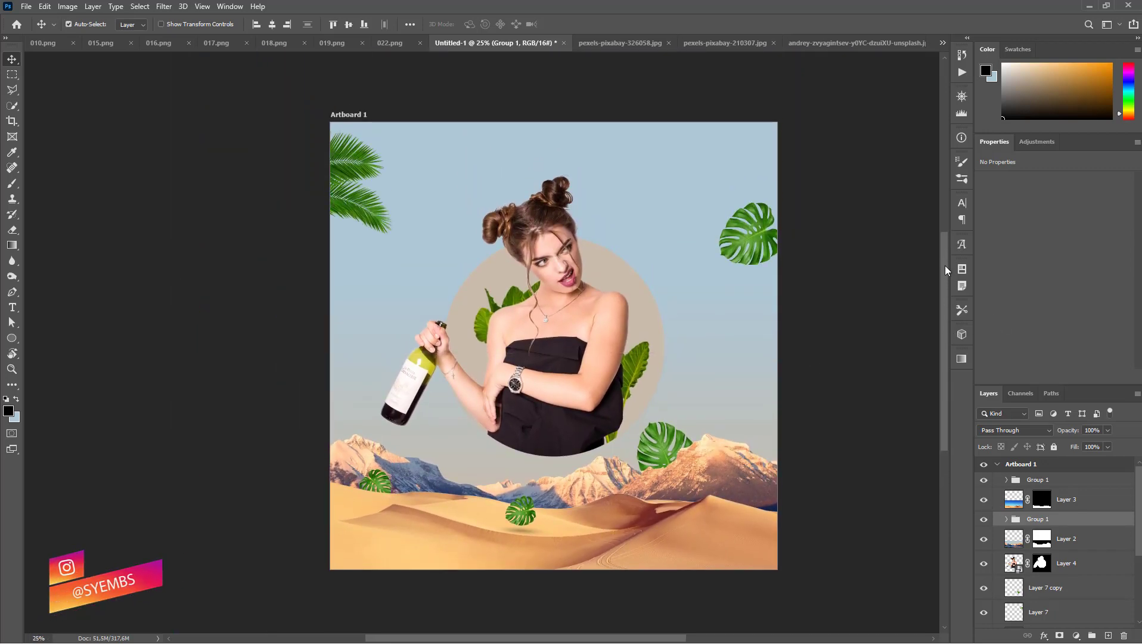
left_click(390, 43)
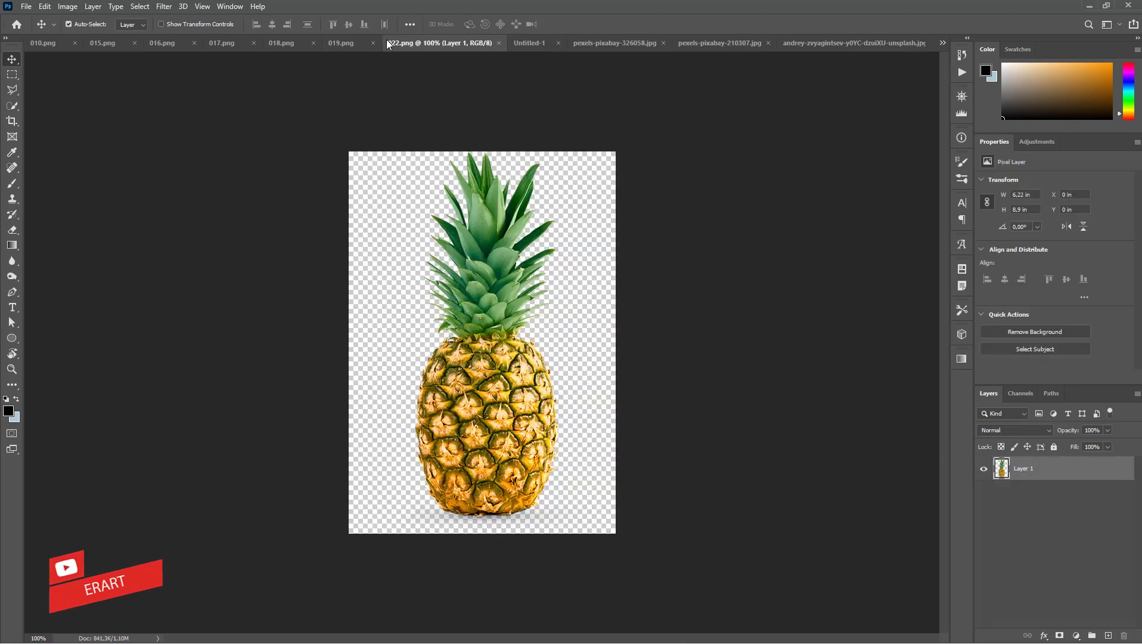
right_click(404, 45)
left_click(456, 104)
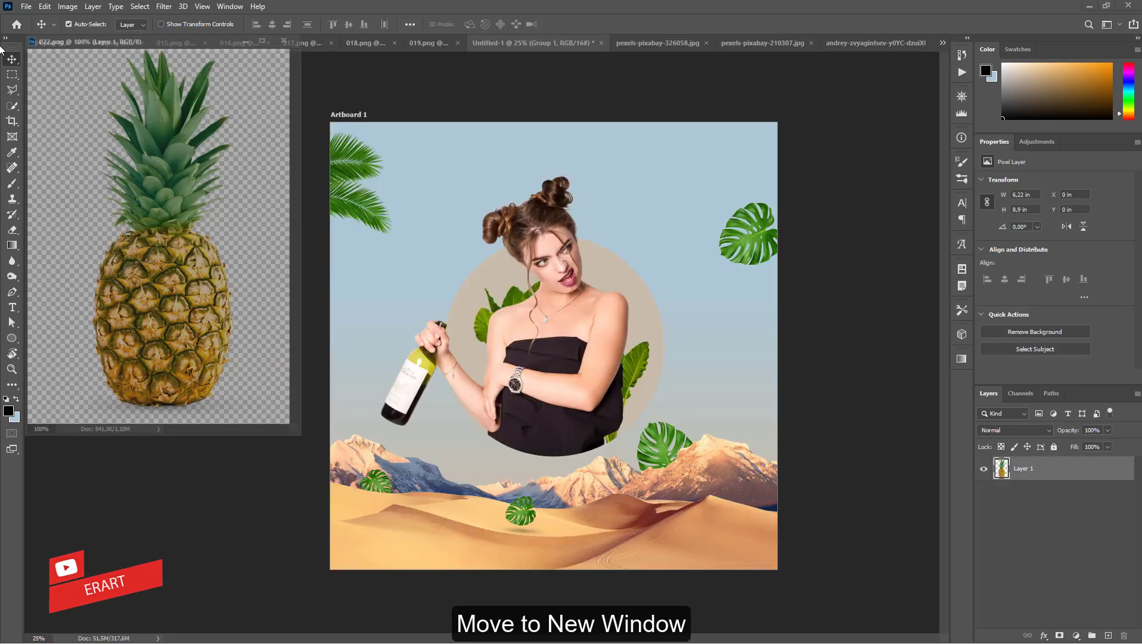
left_click_drag(195, 292, 423, 352)
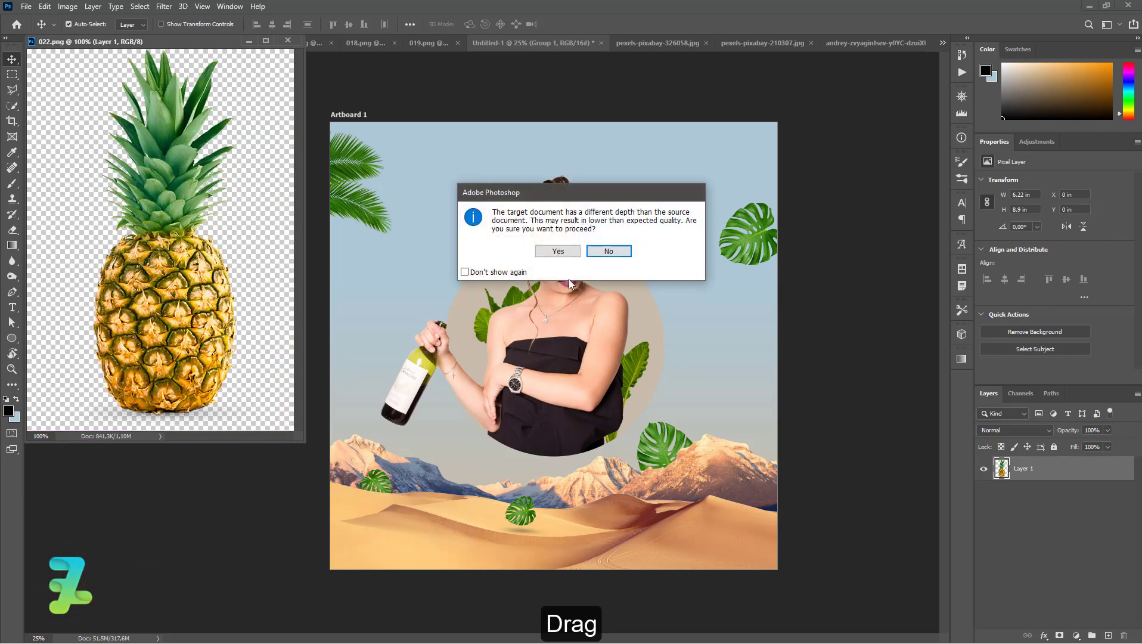
left_click(558, 251)
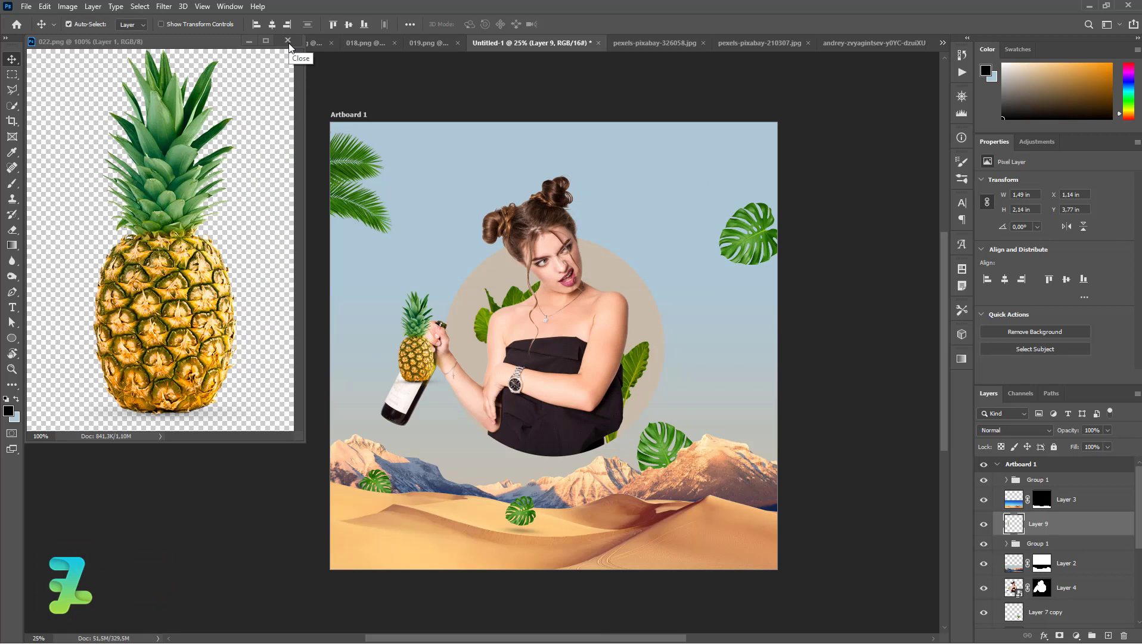
left_click(288, 40)
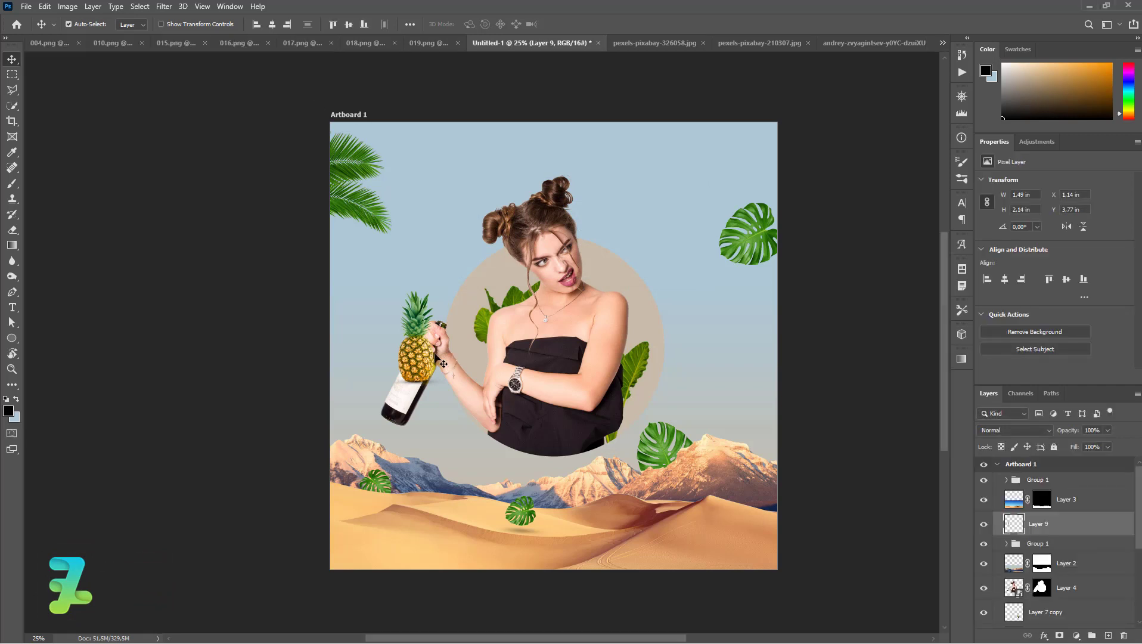
- Enlarge the pineapple to about 177%, tilt it, and move Layer 9 below Ellipse 1, peeking above the circle
left_click_drag(434, 358, 576, 342)
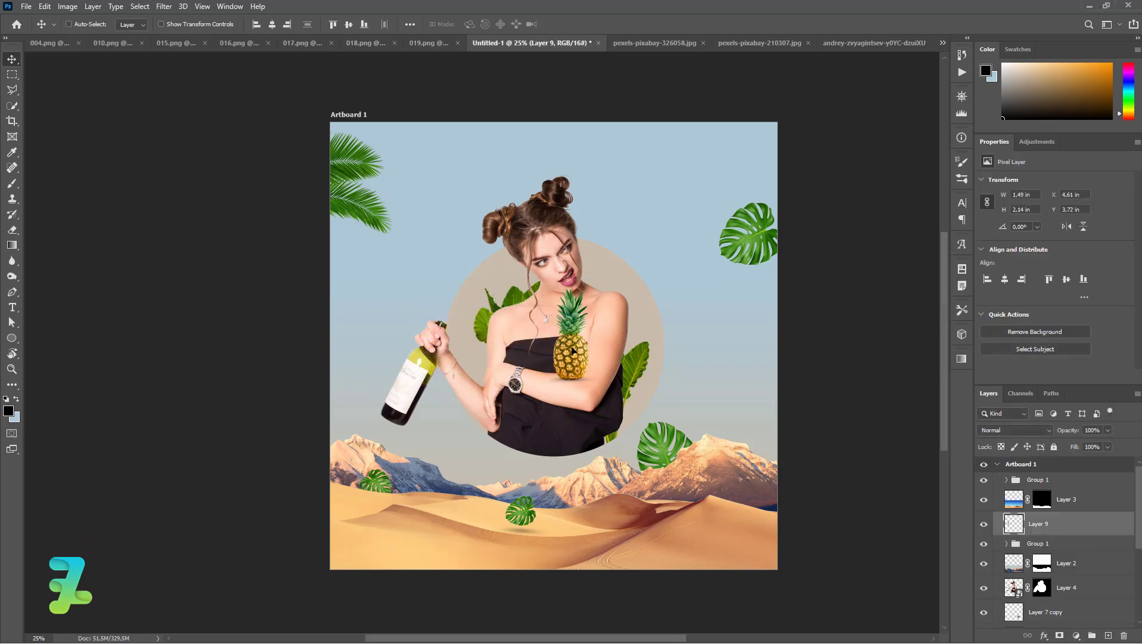
key("ctrl+t")
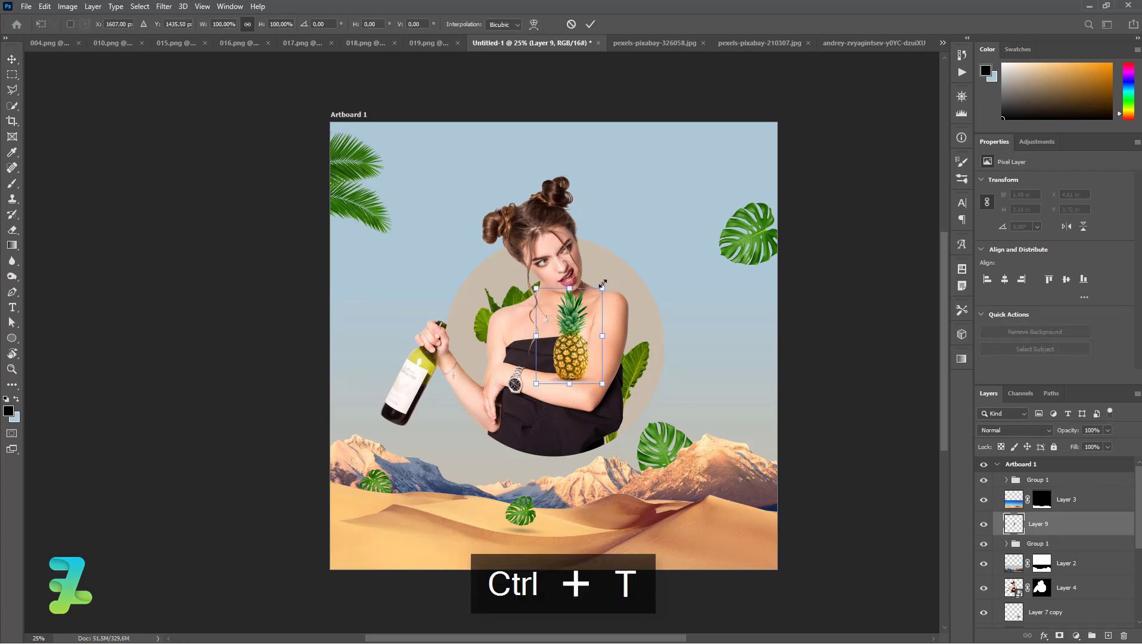
mouse_move(602, 285)
left_mouse_down()
mouse_move(628, 248)
mouse_move(682, 260)
left_mouse_up()
left_click_drag(537, 358, 555, 295)
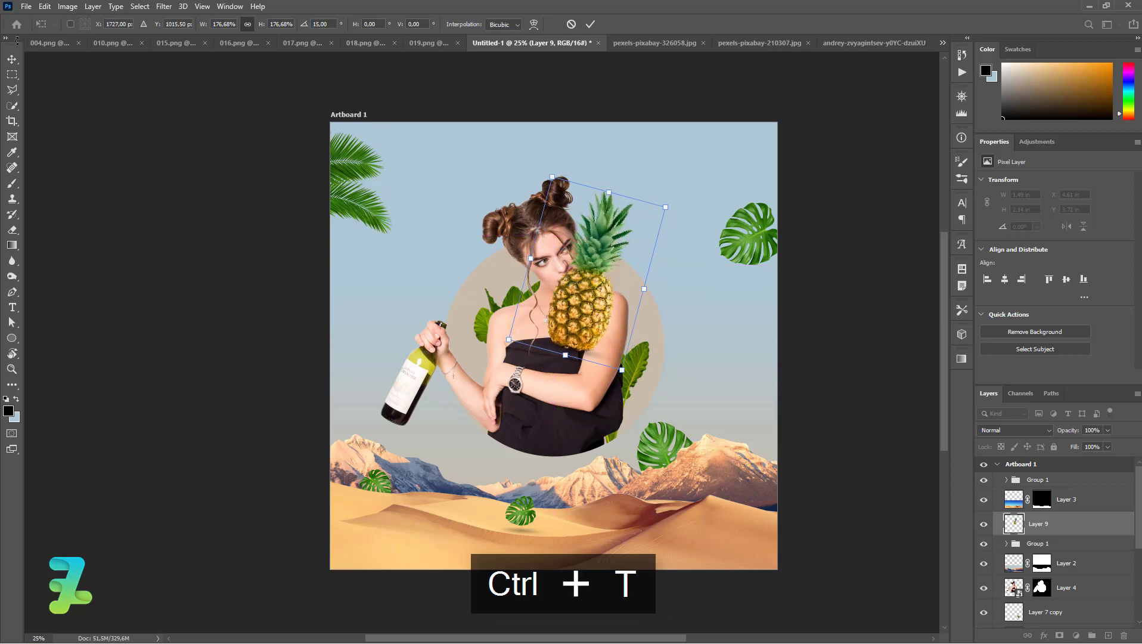
key("Return")
mouse_move(990, 534)
left_mouse_down()
mouse_move(1032, 596)
mouse_move(1024, 640)
left_mouse_up()
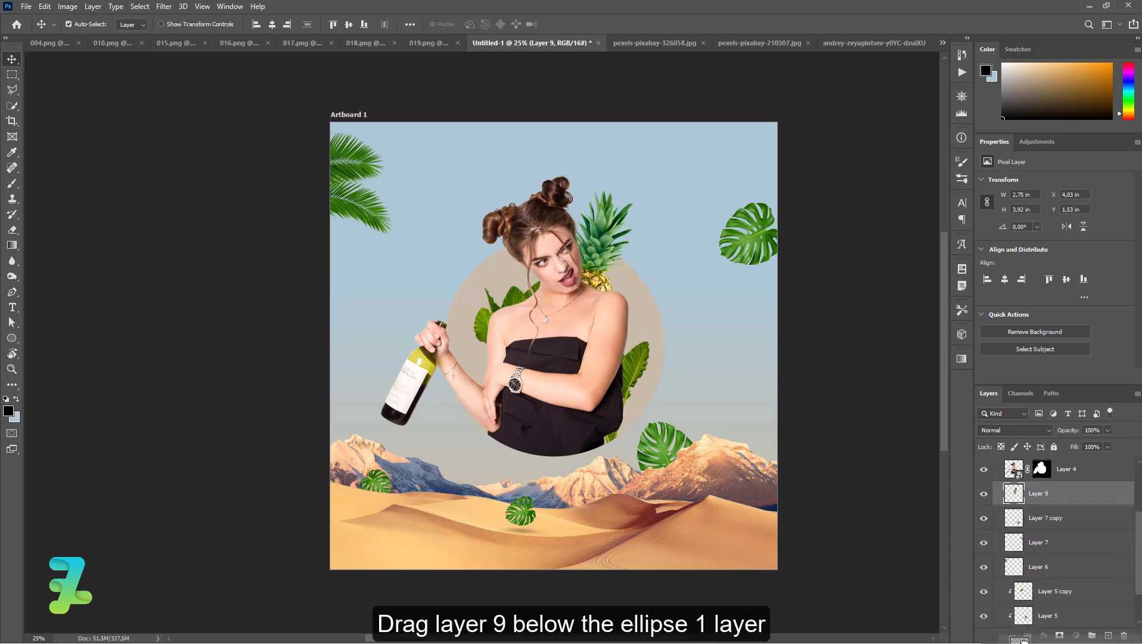
left_click_drag(1024, 639, 1022, 604)
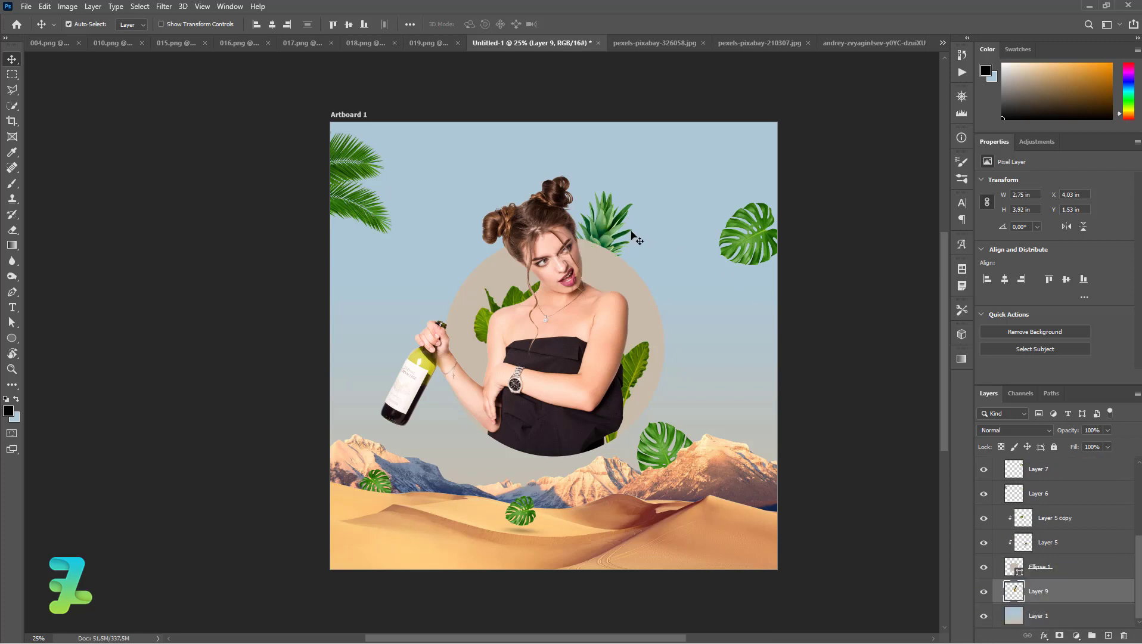
mouse_move(610, 230)
left_mouse_down()
mouse_move(640, 190)
mouse_move(617, 191)
left_mouse_up()
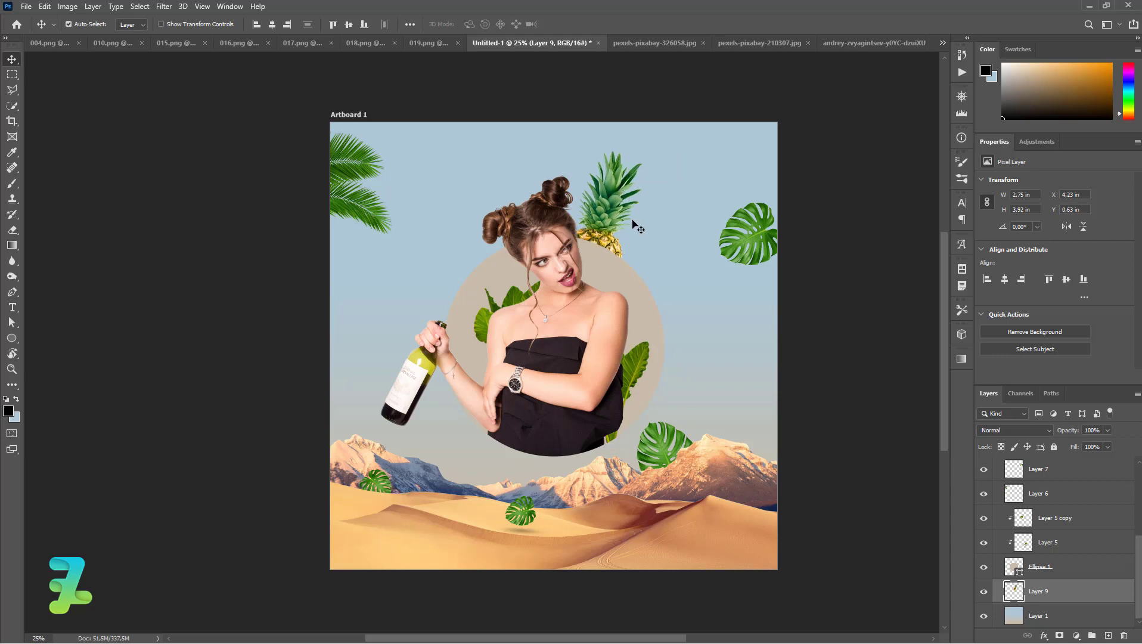
- Copy the woven basket from 019.png into Untitled-1 as Layer 10, then close 019.png
left_click(421, 44)
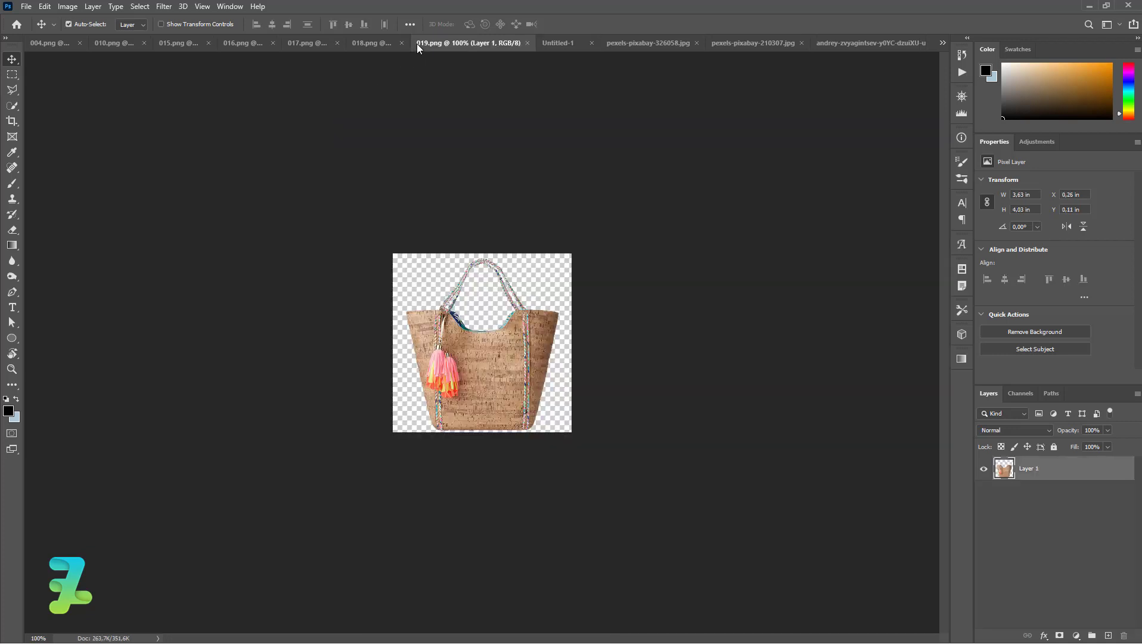
right_click(433, 44)
left_click(461, 103)
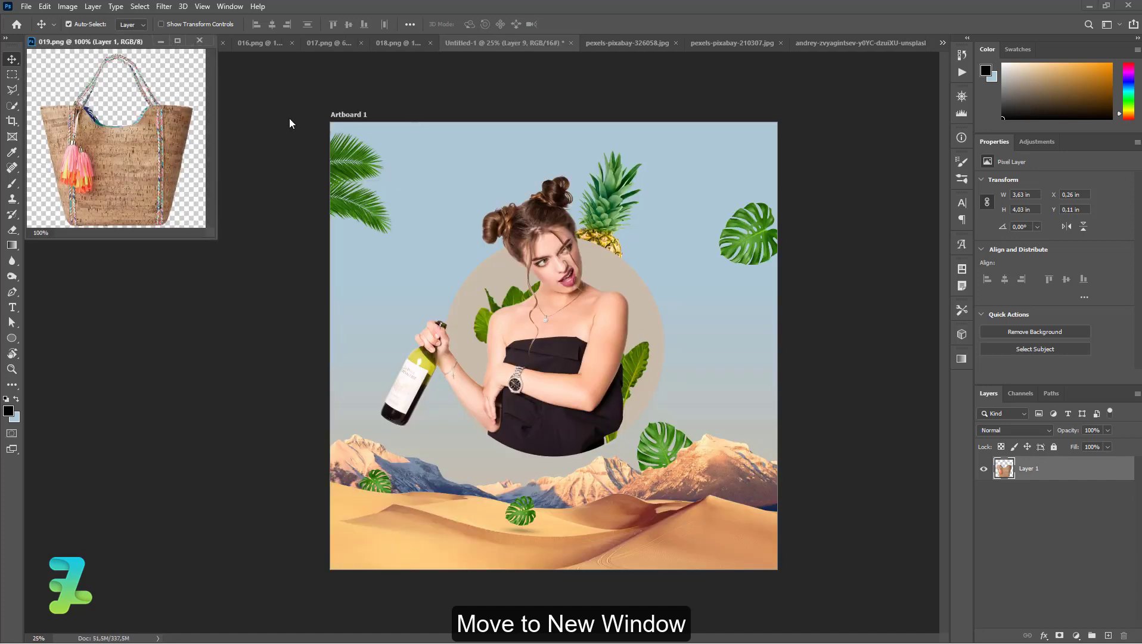
left_click_drag(156, 149, 457, 301)
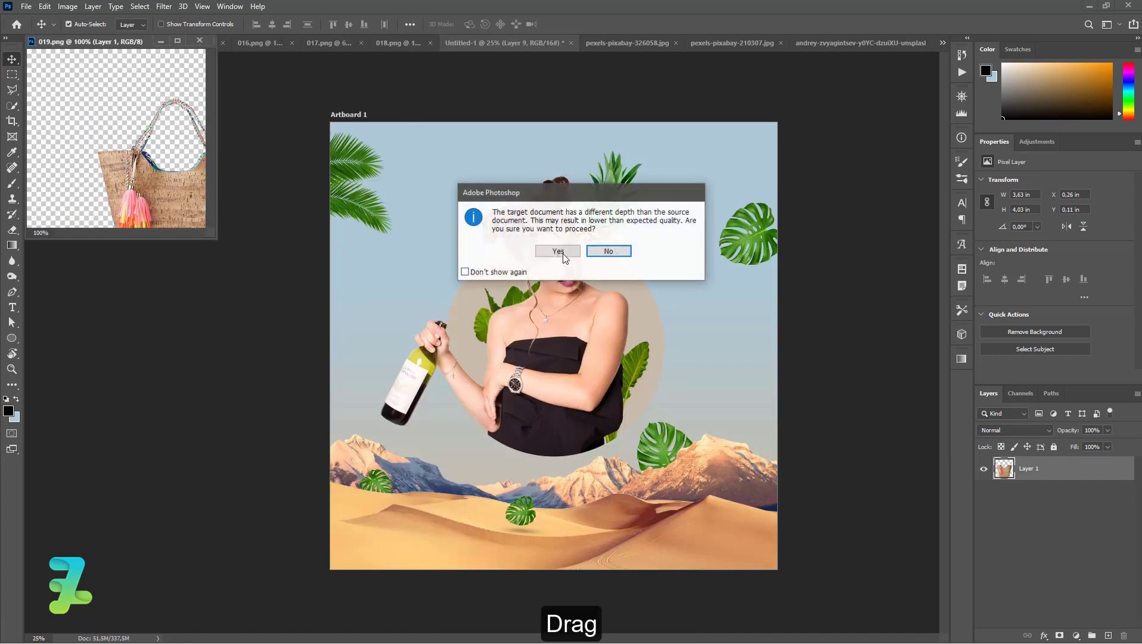
left_click(556, 251)
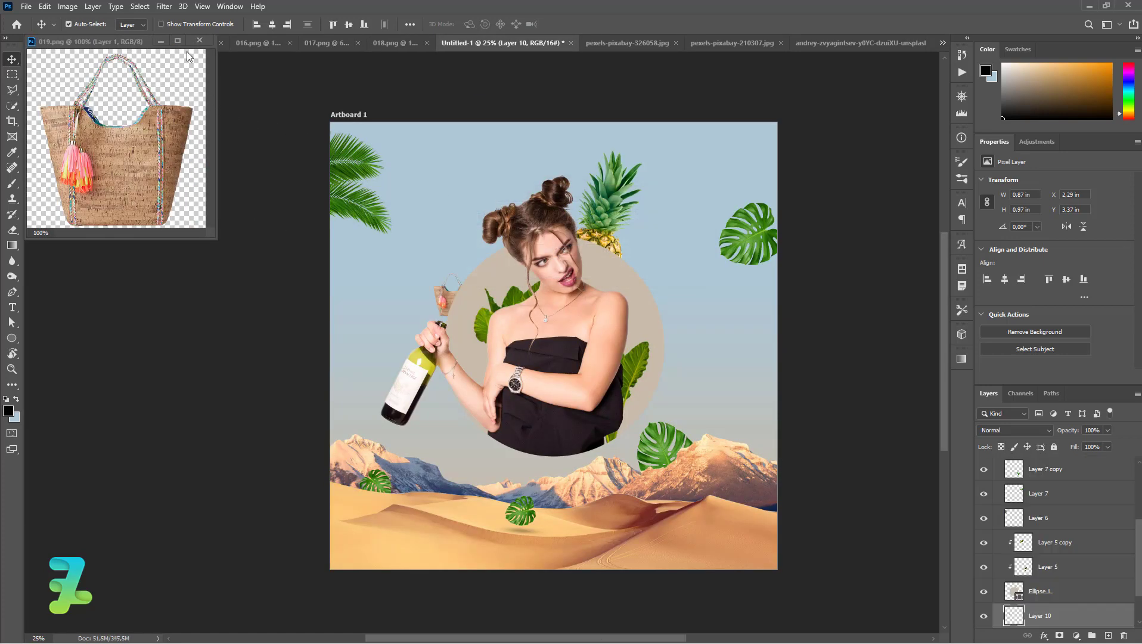
left_click(200, 40)
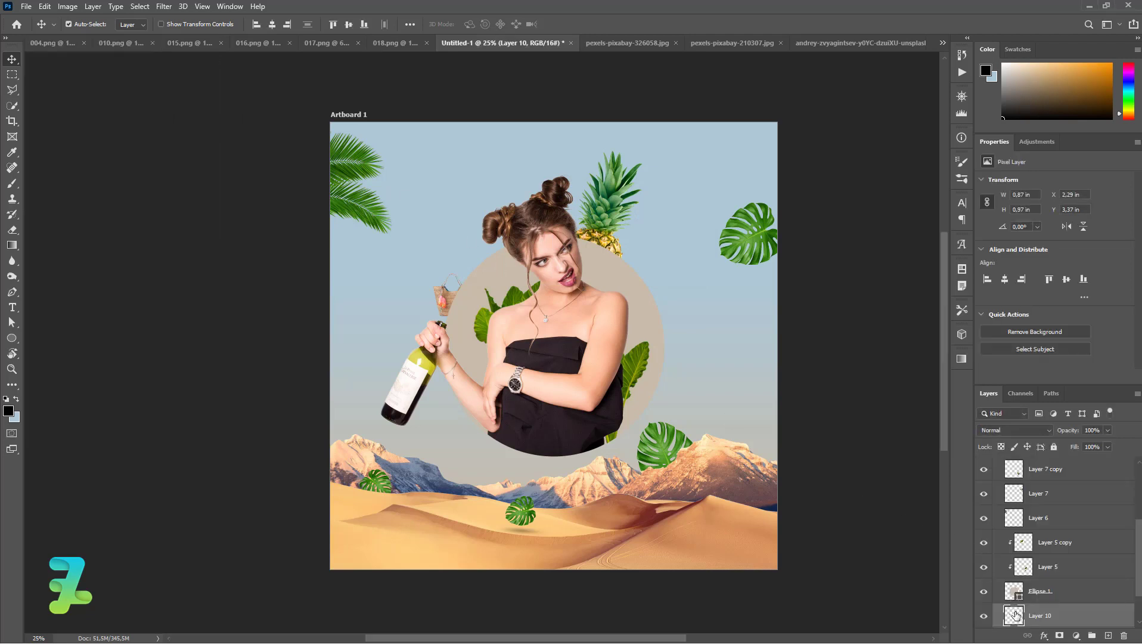
- Raise Layer 10 to the top of the stack and place the basket on the lower-left dunes
left_click_drag(1016, 614, 1039, 405)
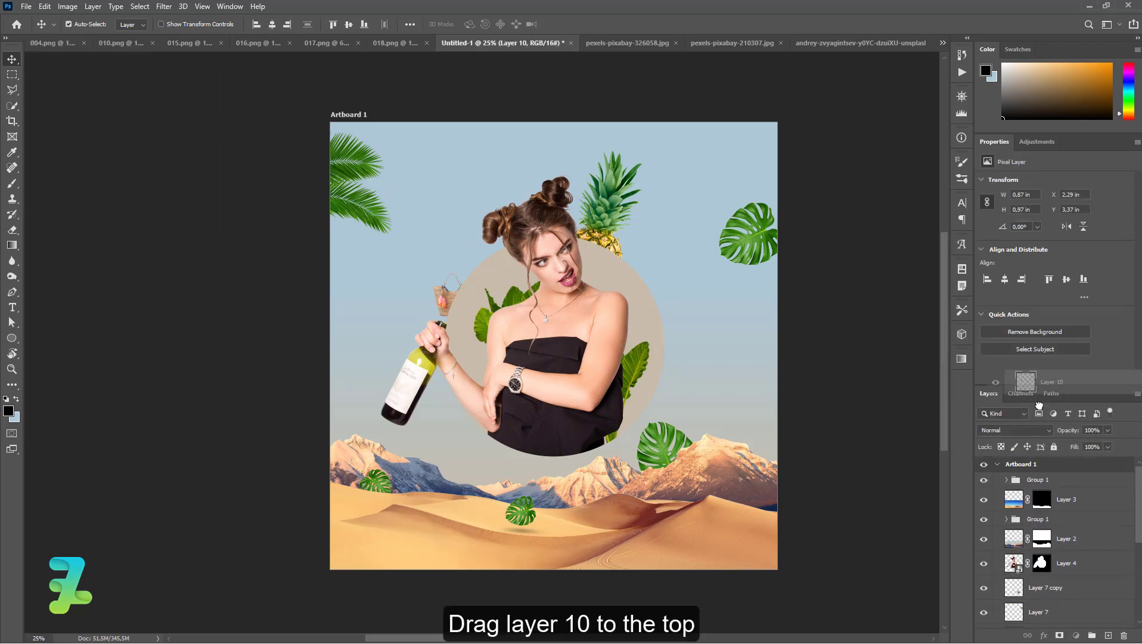
left_click_drag(1039, 405, 997, 477)
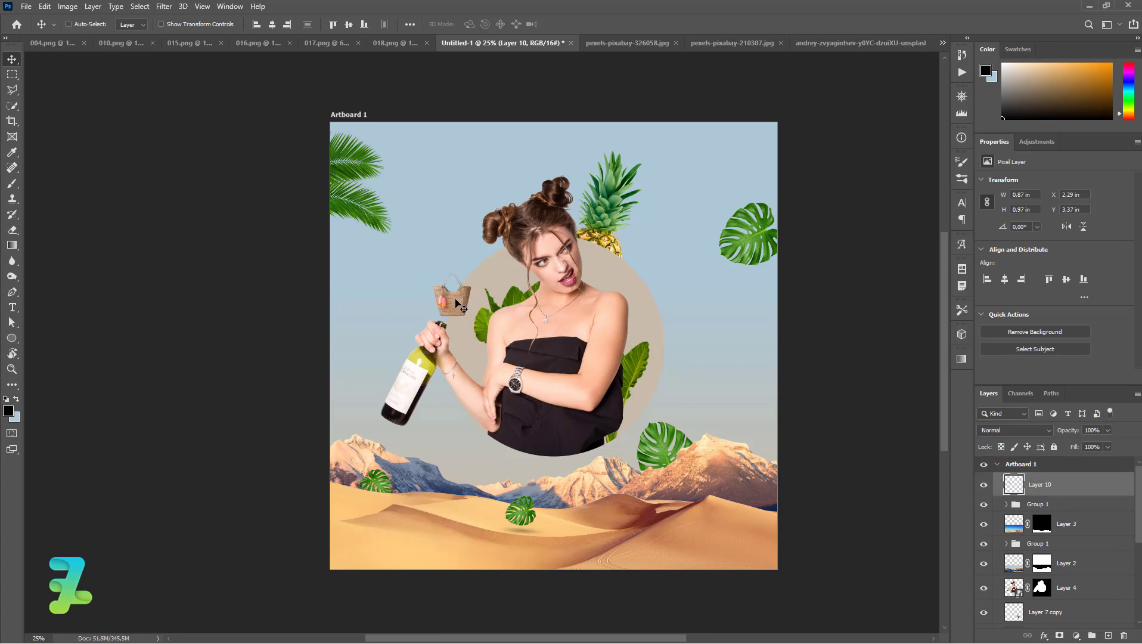
mouse_move(447, 300)
left_mouse_down()
mouse_move(462, 552)
mouse_move(414, 546)
left_mouse_up()
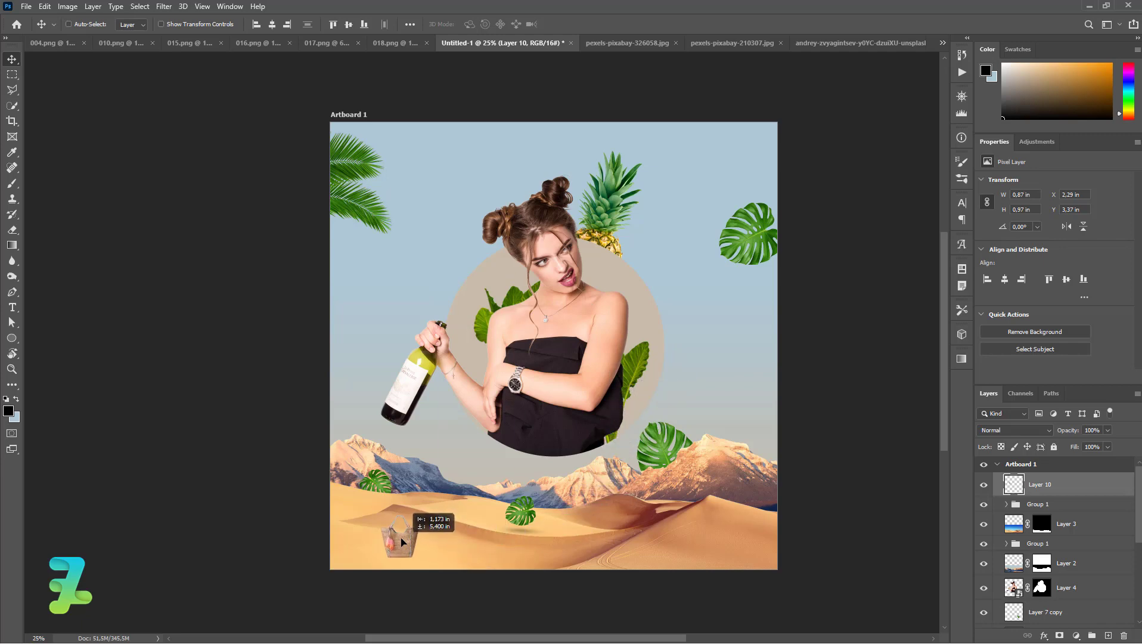
left_click_drag(405, 547, 401, 541)
- Zoom in to 50% and shrink the basket to about half its size
key("ctrl+equal")
key("ctrl+equal")
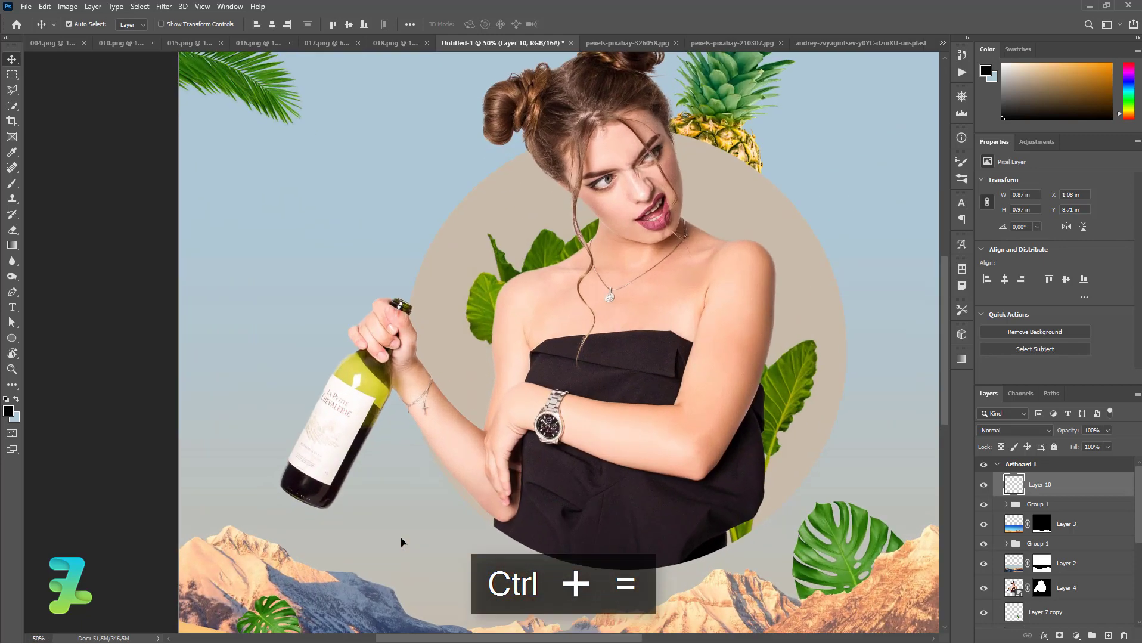
left_click_drag(946, 359, 946, 444)
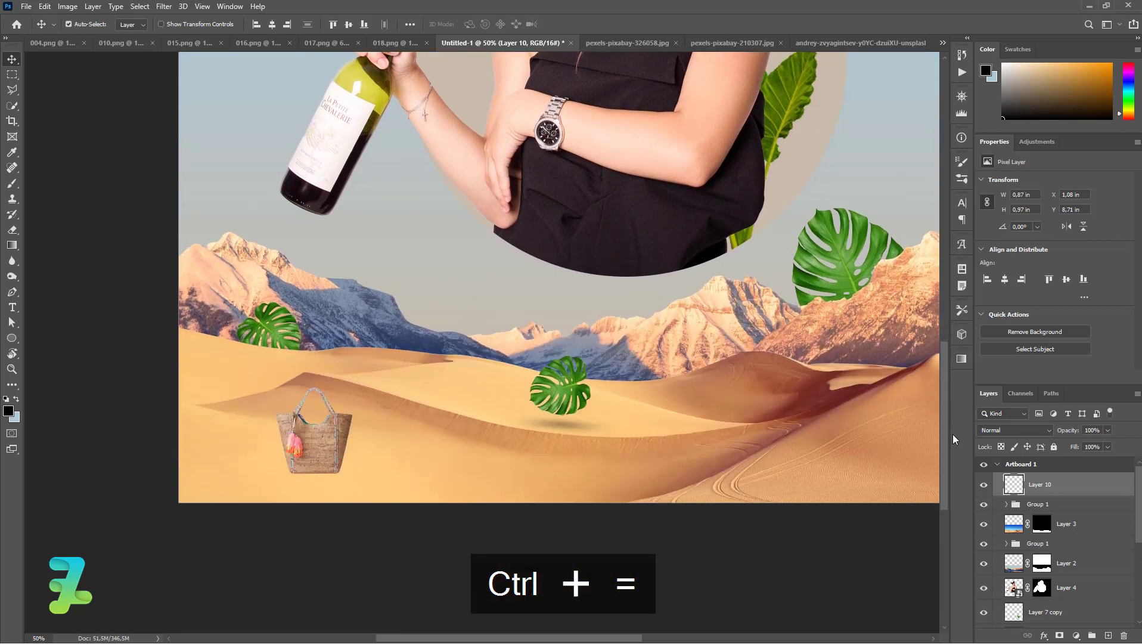
key("ctrl+t")
left_click_drag(353, 388, 333, 409)
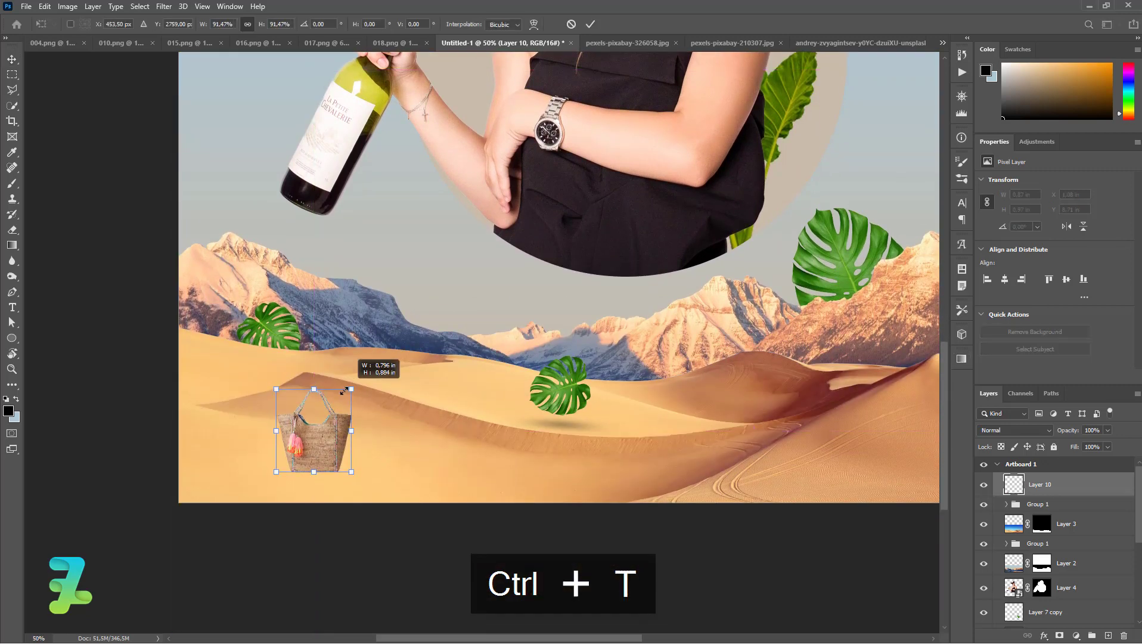
key("Return")
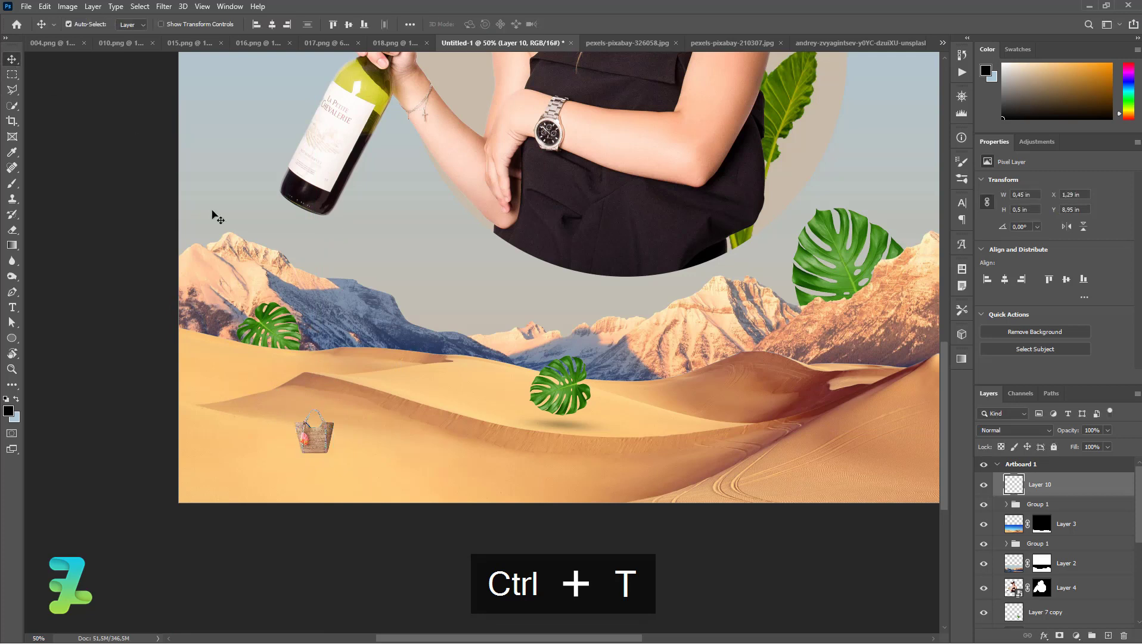
- Add a new empty layer, Layer 11, directly beneath the basket layer for its shadow
left_click(1092, 510)
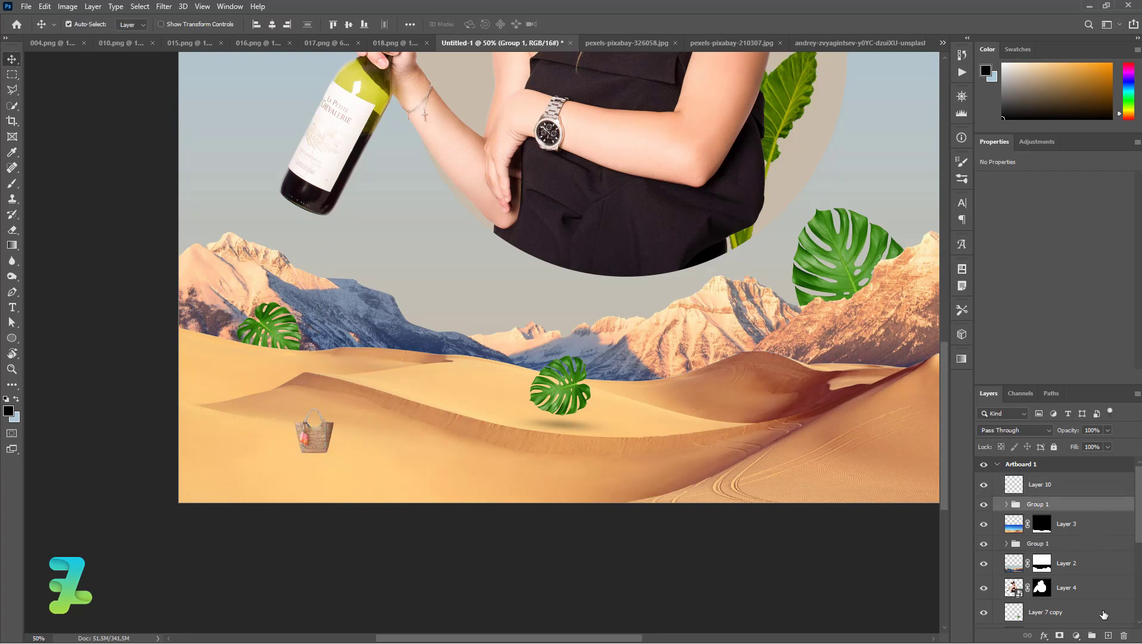
left_click(1107, 627)
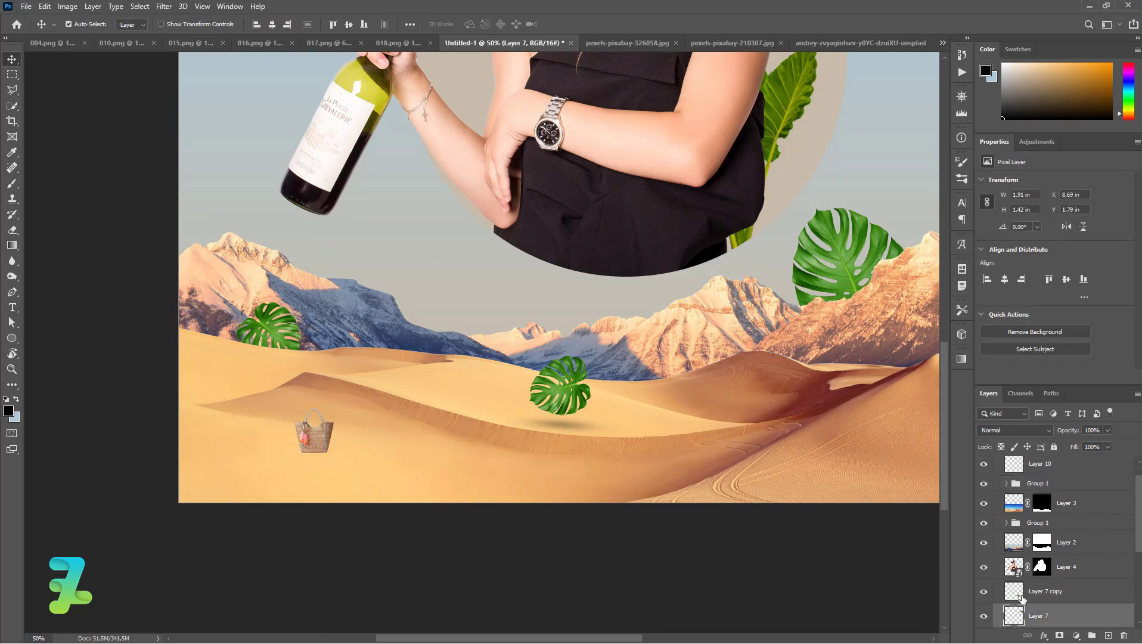
left_click_drag(1138, 533, 1140, 455)
left_click(1093, 485)
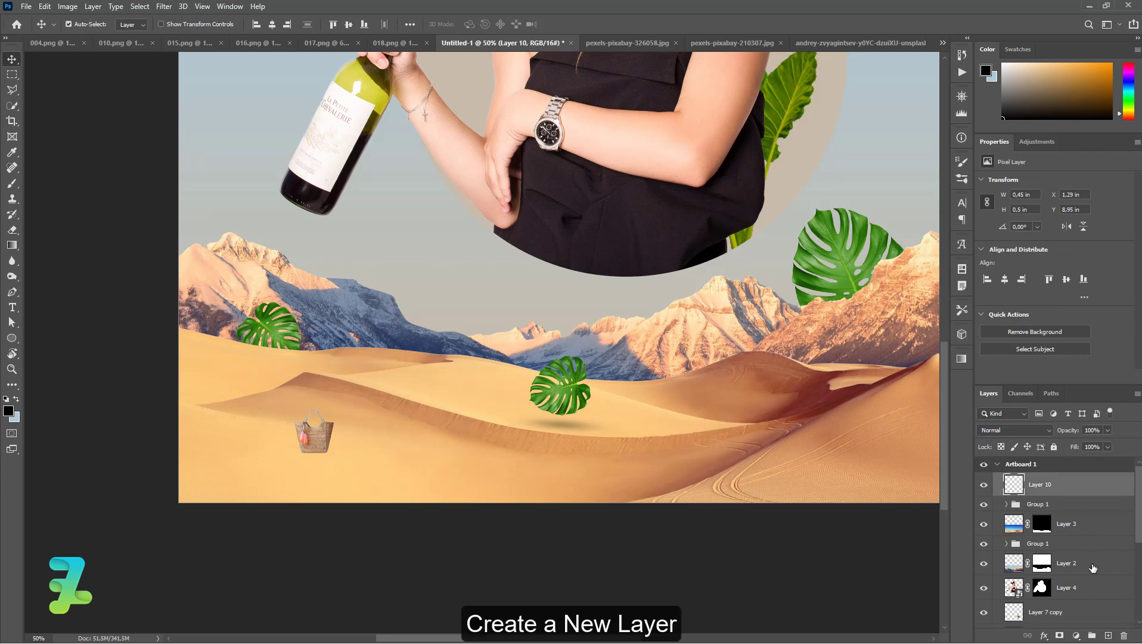
left_click(1108, 635)
left_click_drag(1040, 484, 1040, 517)
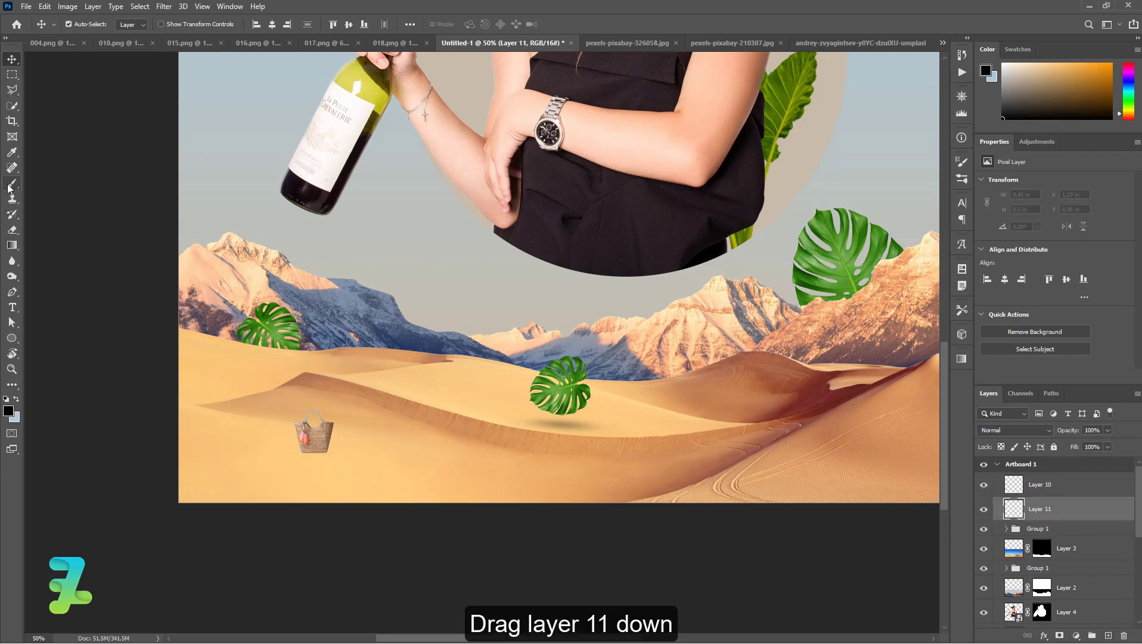
- Paint a soft black blot under the basket with a soft brush
key("i")
left_click(9, 411)
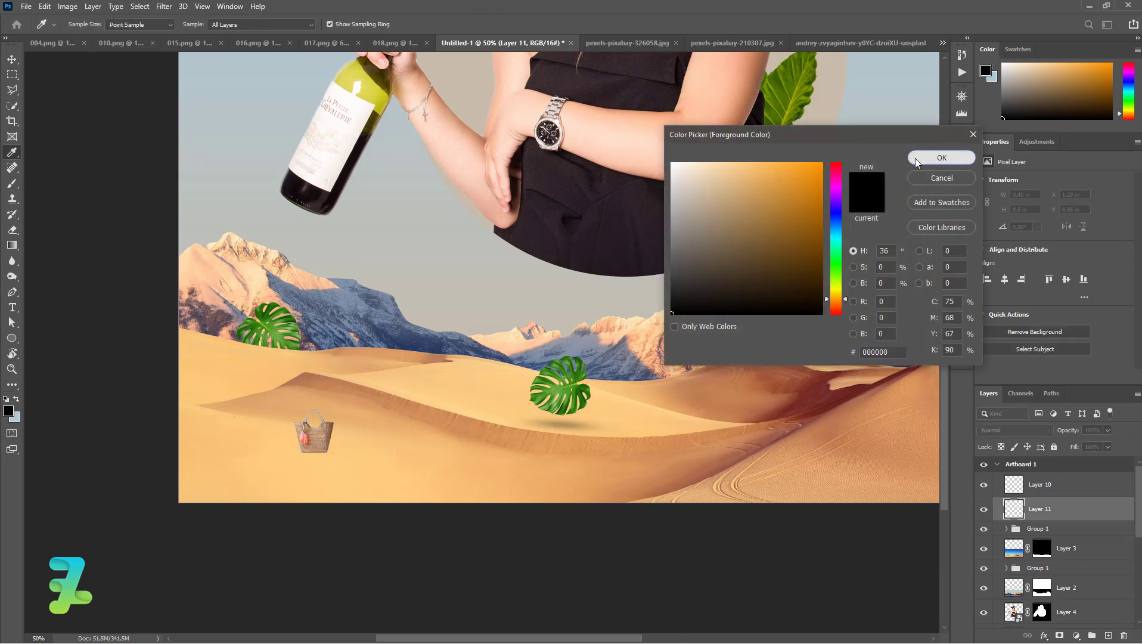
left_click(917, 160)
key("b")
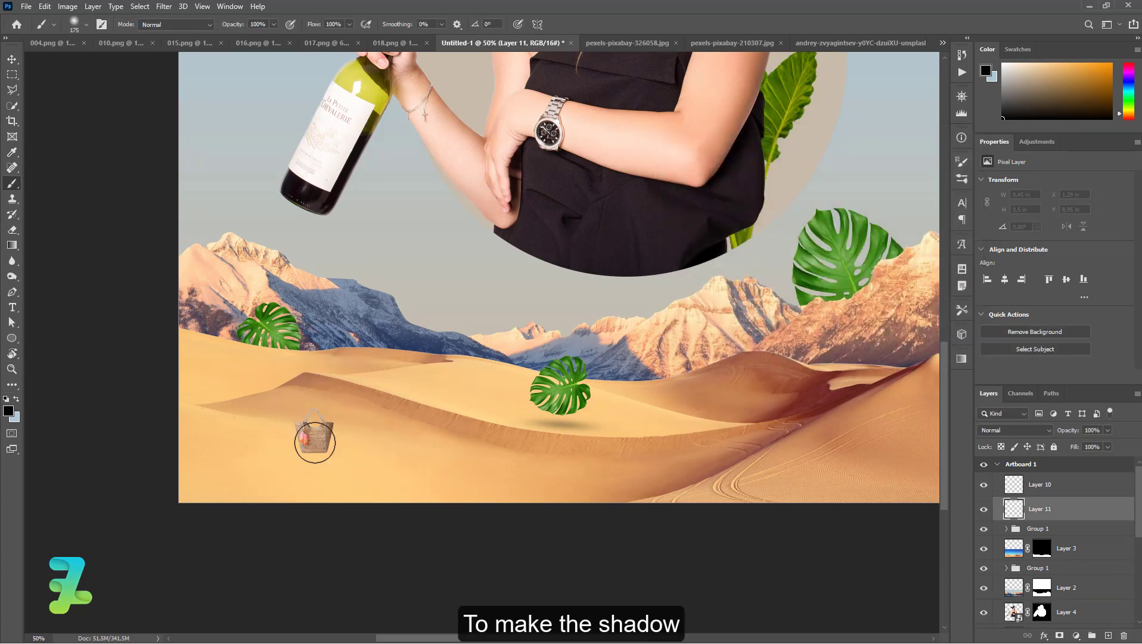
left_click(311, 451)
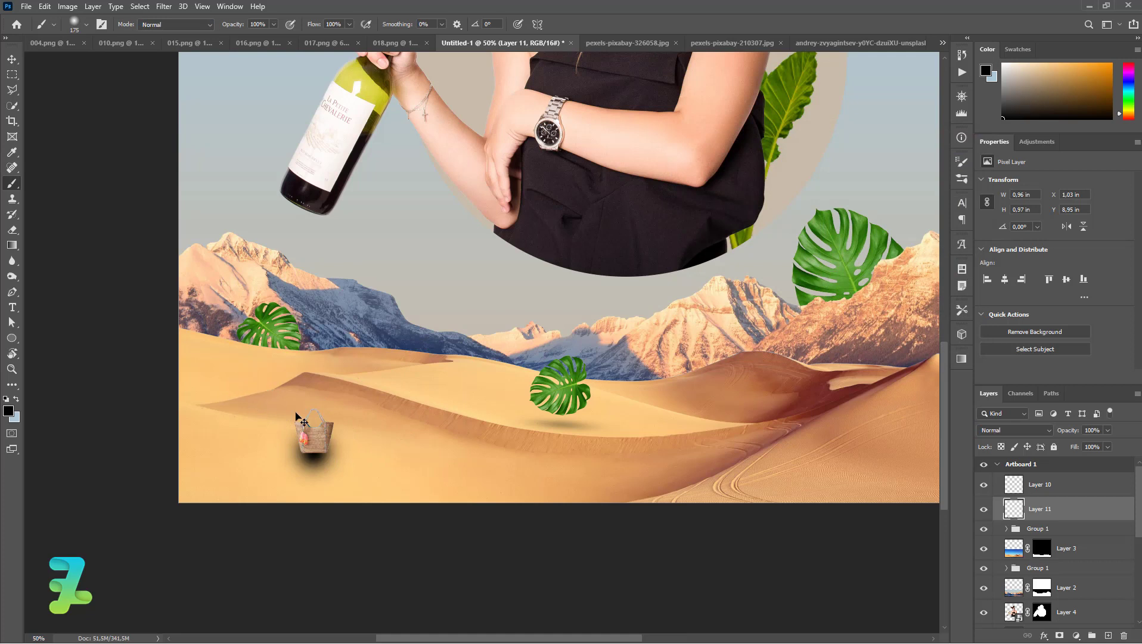
- Flatten the shadow blot, fade it to 42% opacity, and select the basket and shadow layers
key("ctrl+t")
mouse_move(315, 414)
left_mouse_down()
mouse_move(324, 474)
mouse_move(325, 456)
left_mouse_up()
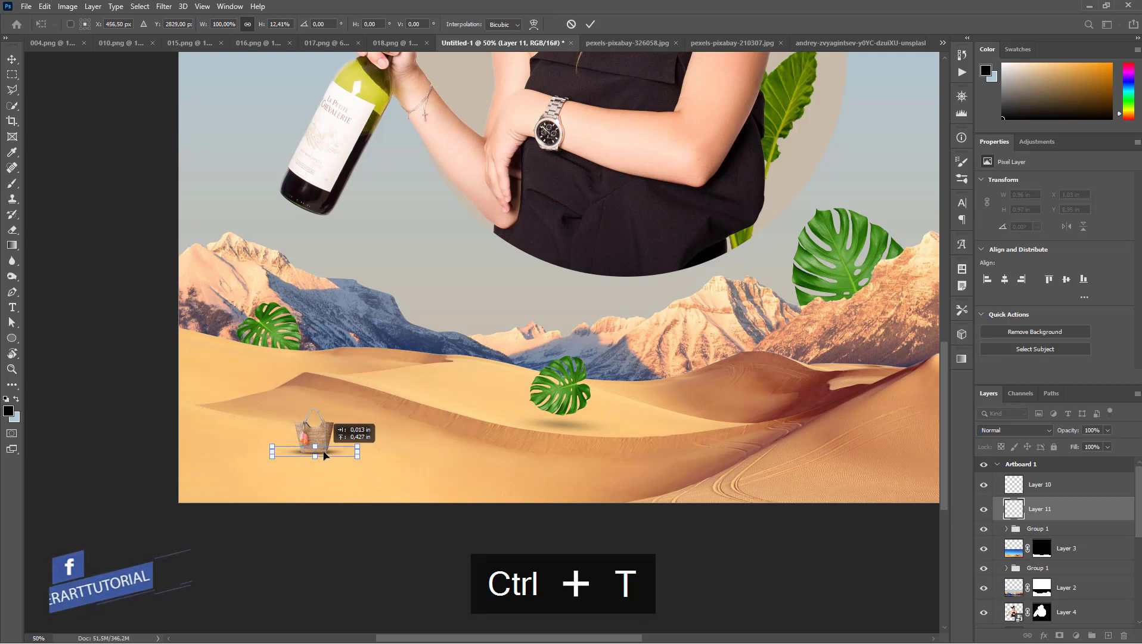
key("Return")
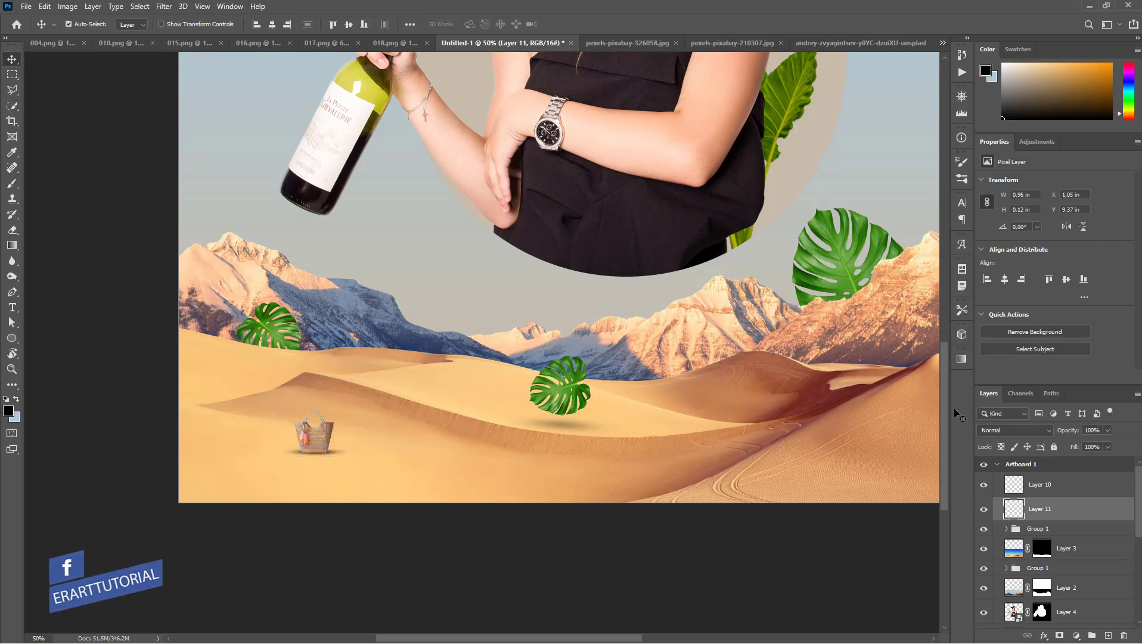
left_click(1107, 430)
left_click_drag(1112, 444, 1088, 446)
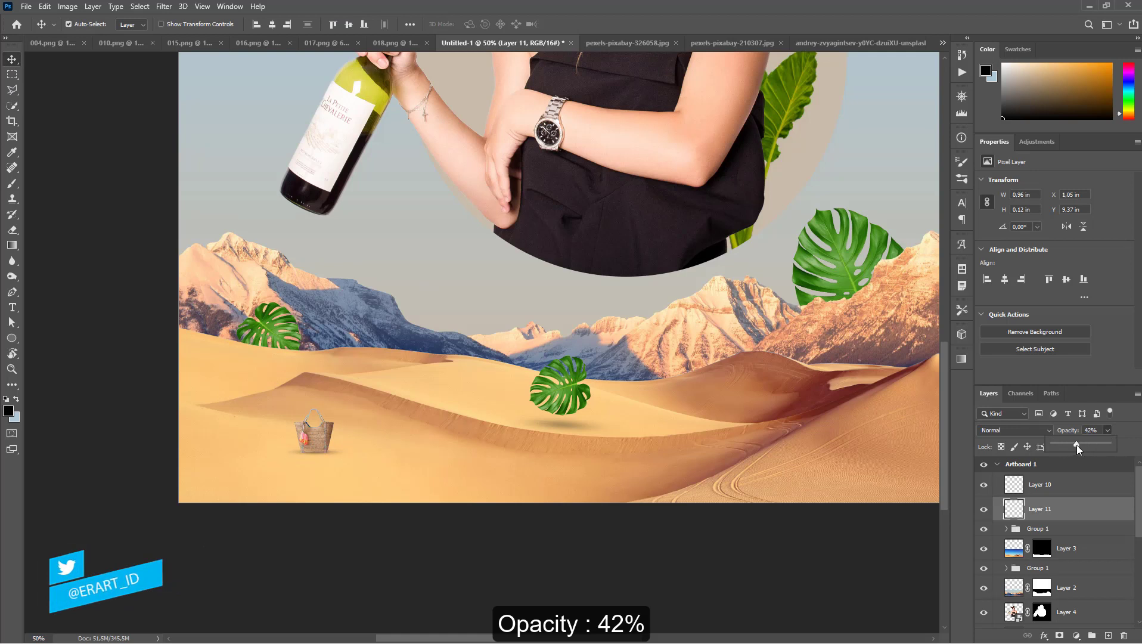
left_click(1038, 485, "shift")
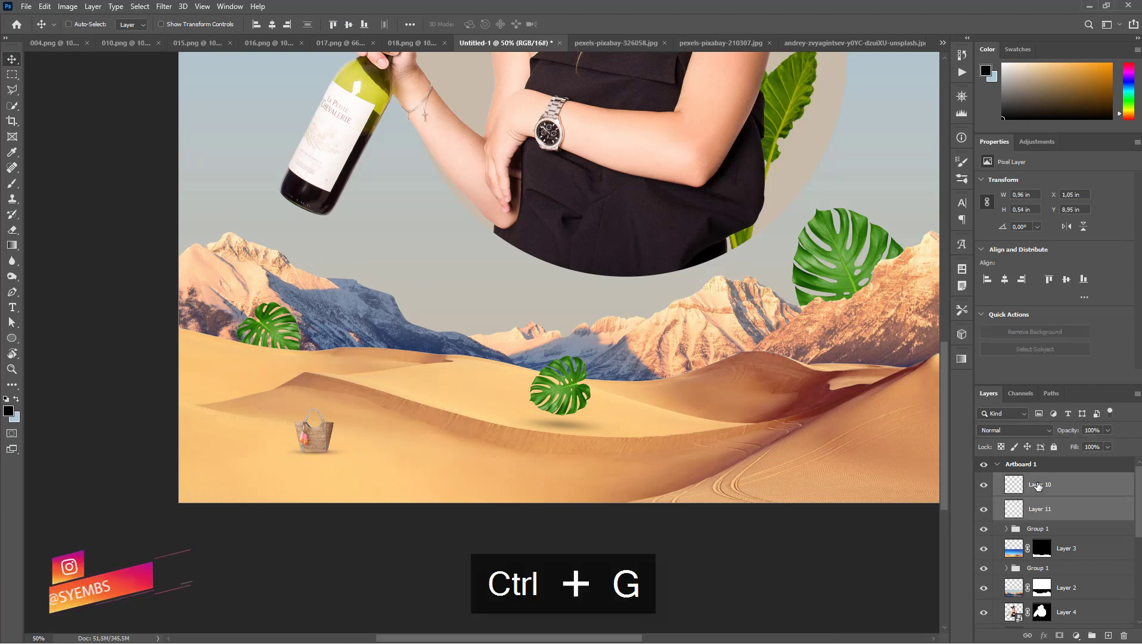
- Copy the yellow hibiscus from 018.png into Untitled-1 as Layer 12, then close 018.png
left_click(387, 38)
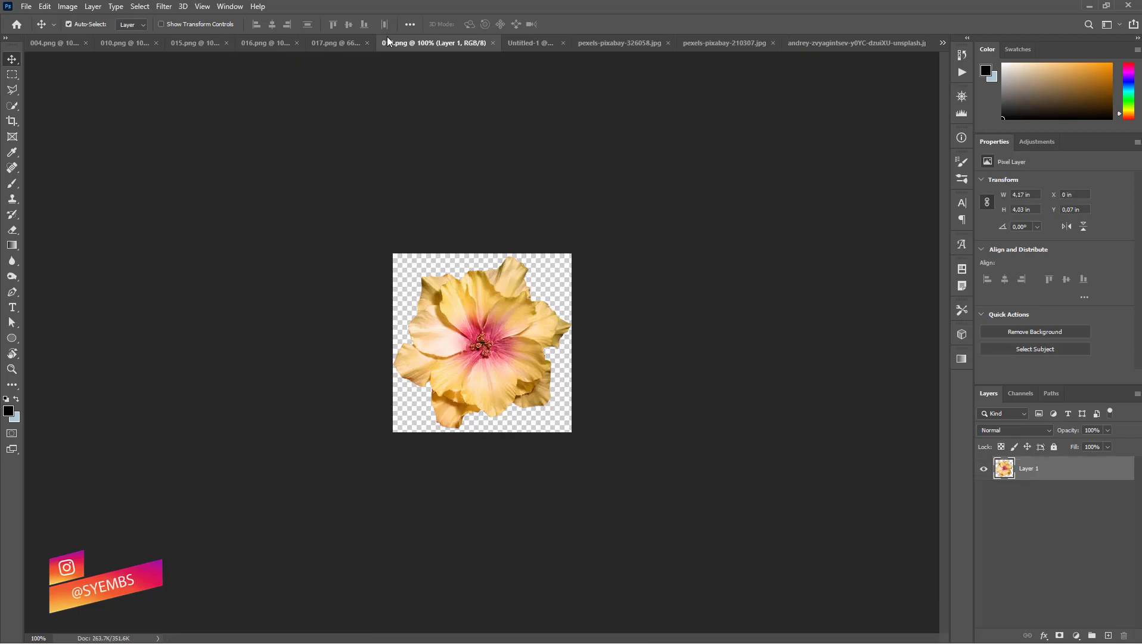
right_click(390, 38)
left_click(408, 98)
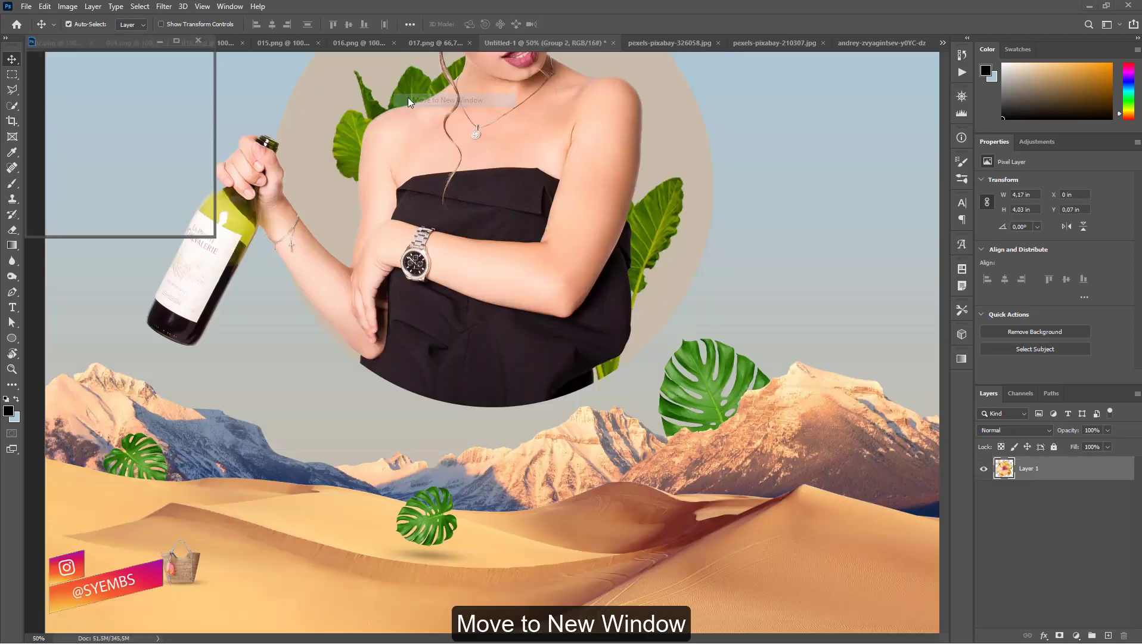
left_click_drag(126, 123, 444, 174)
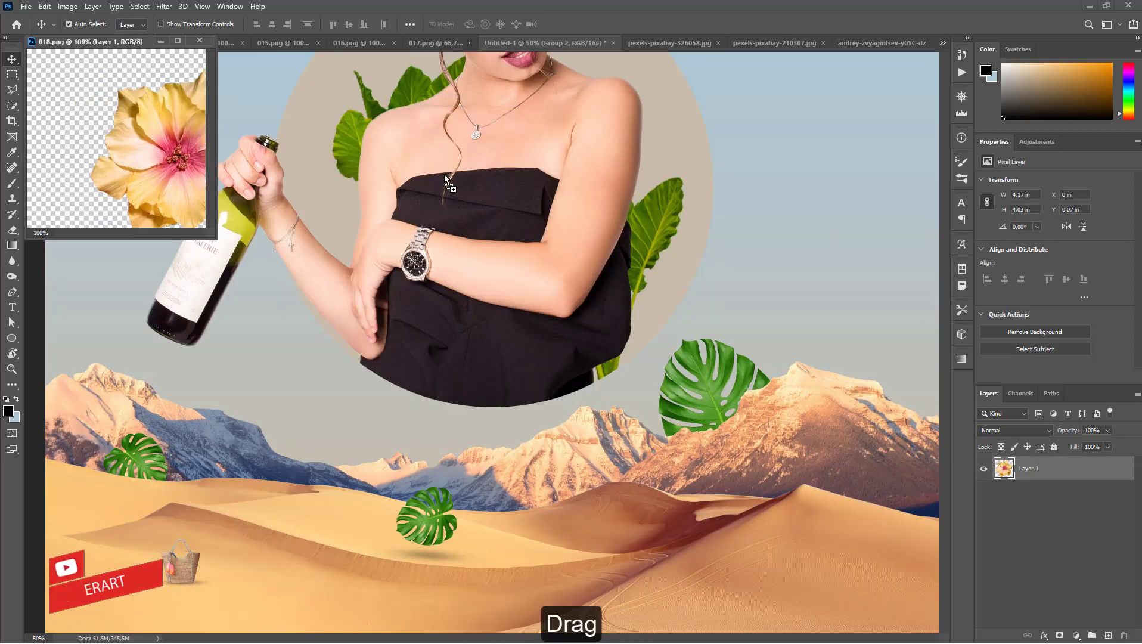
left_click(549, 250)
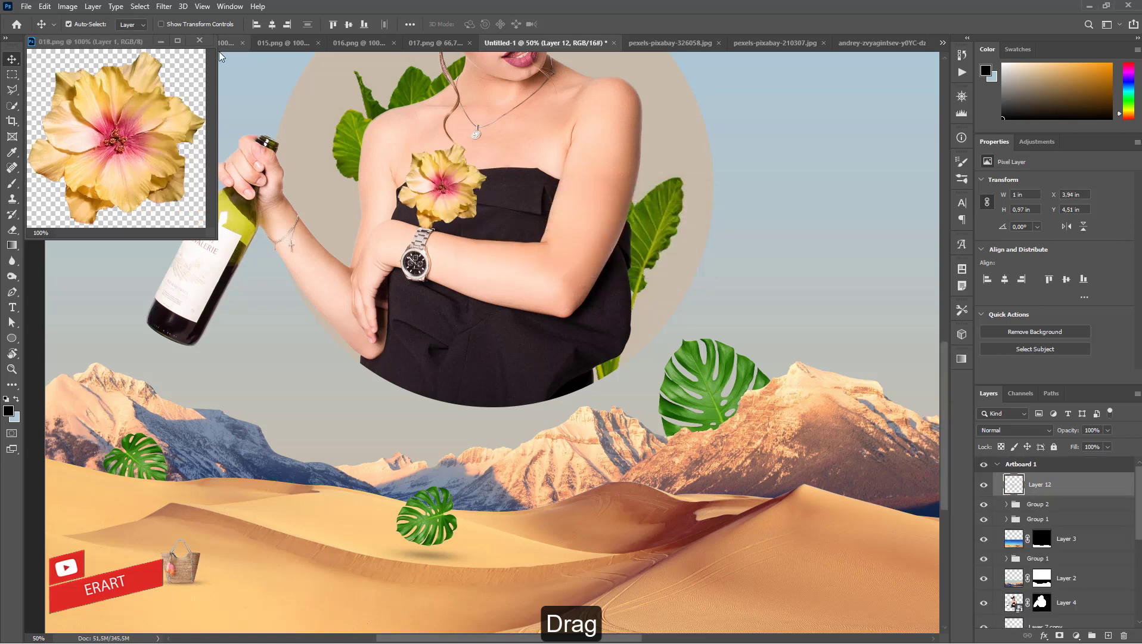
left_click(199, 40)
- Move the hibiscus into the woman's hair and scale it to about 50%
scroll(946, 357, "down", 2)
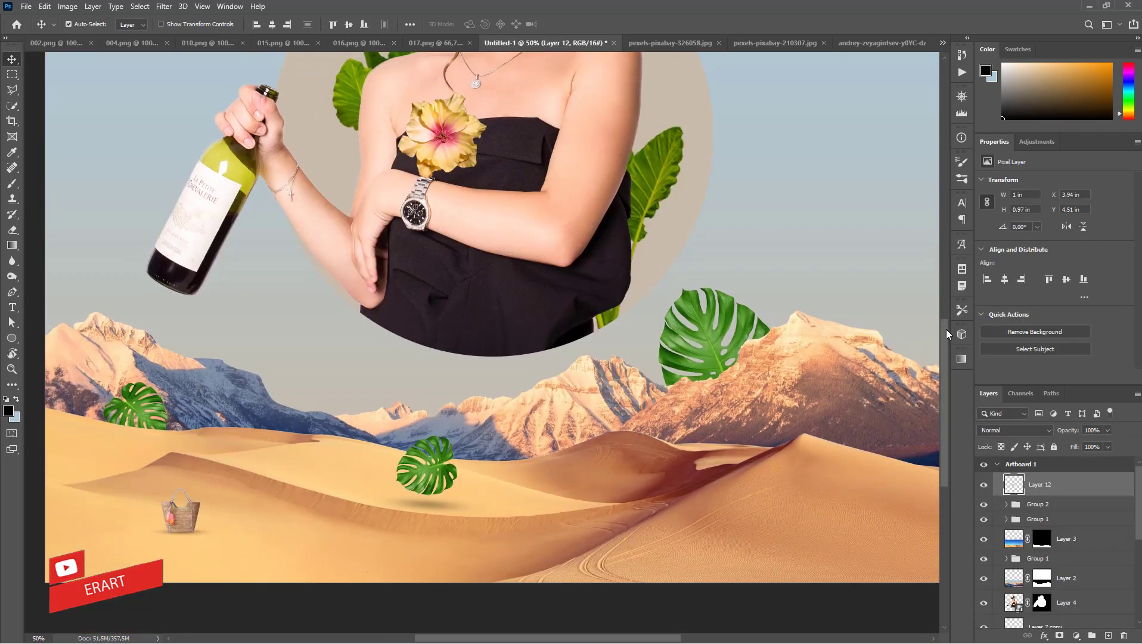
left_click_drag(946, 334, 938, 263)
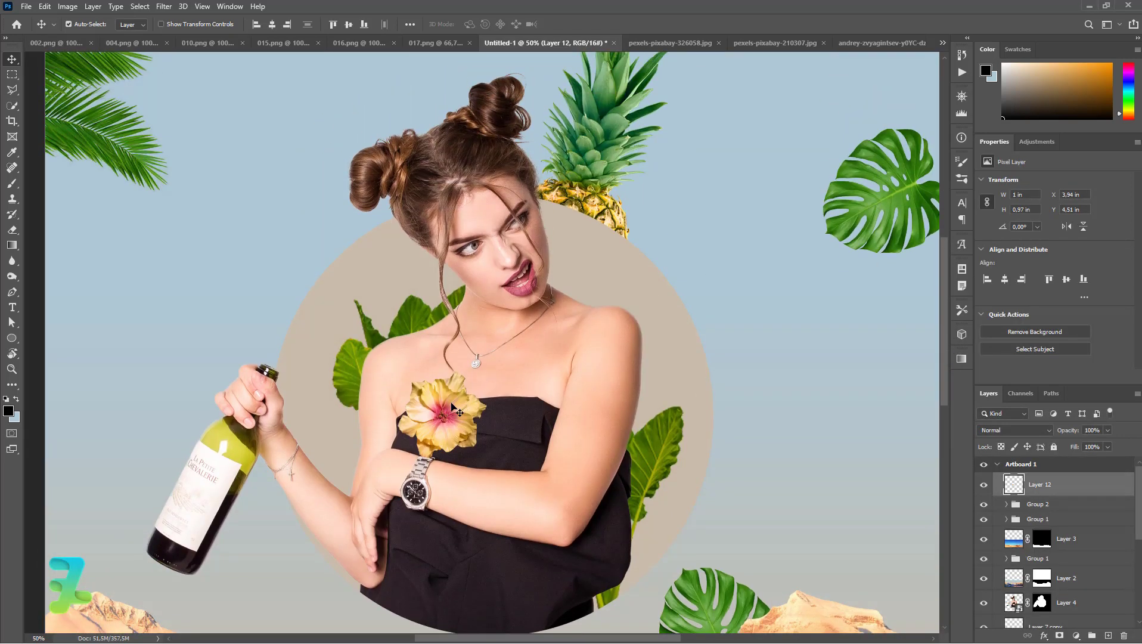
mouse_move(450, 409)
left_mouse_down()
mouse_move(495, 131)
mouse_move(422, 143)
left_mouse_up()
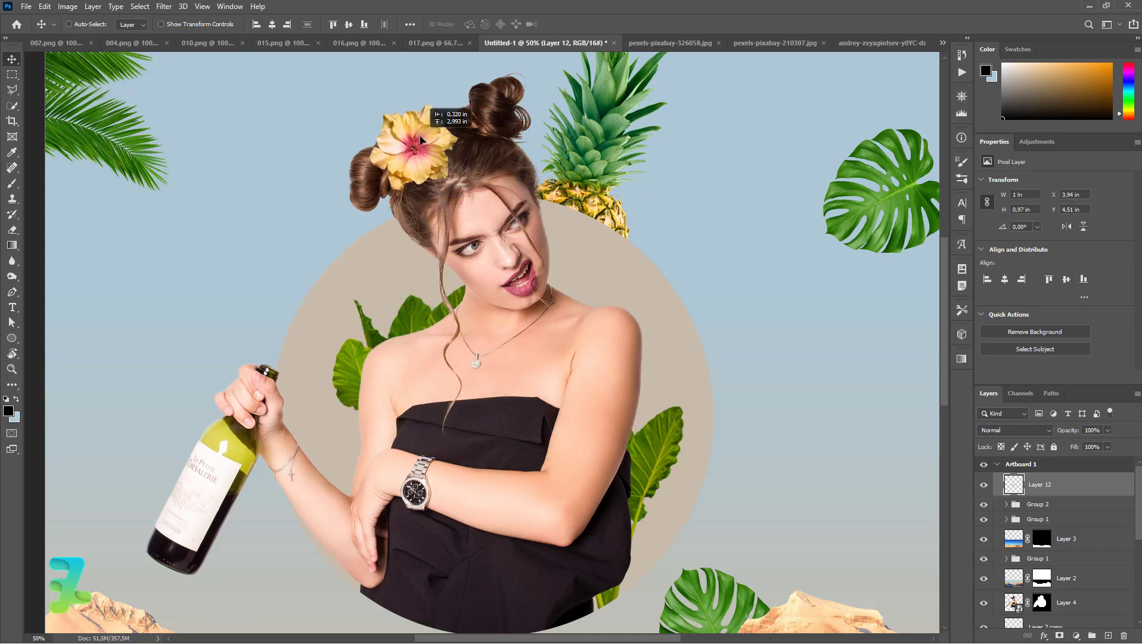
key("ctrl+t")
left_click_drag(462, 195, 416, 145)
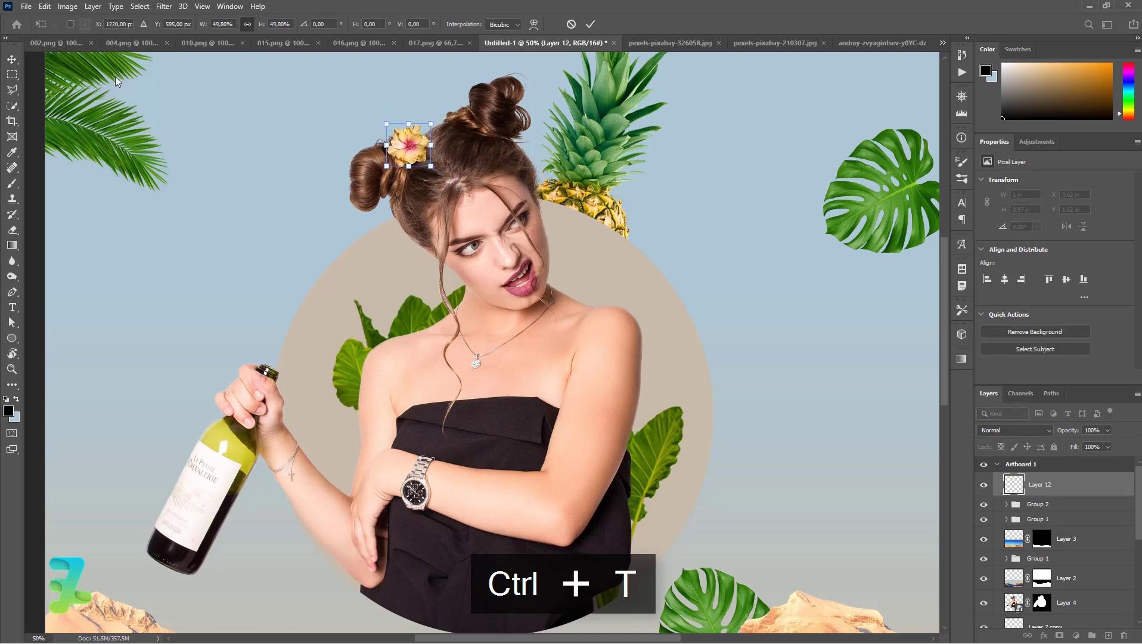
key("Return")
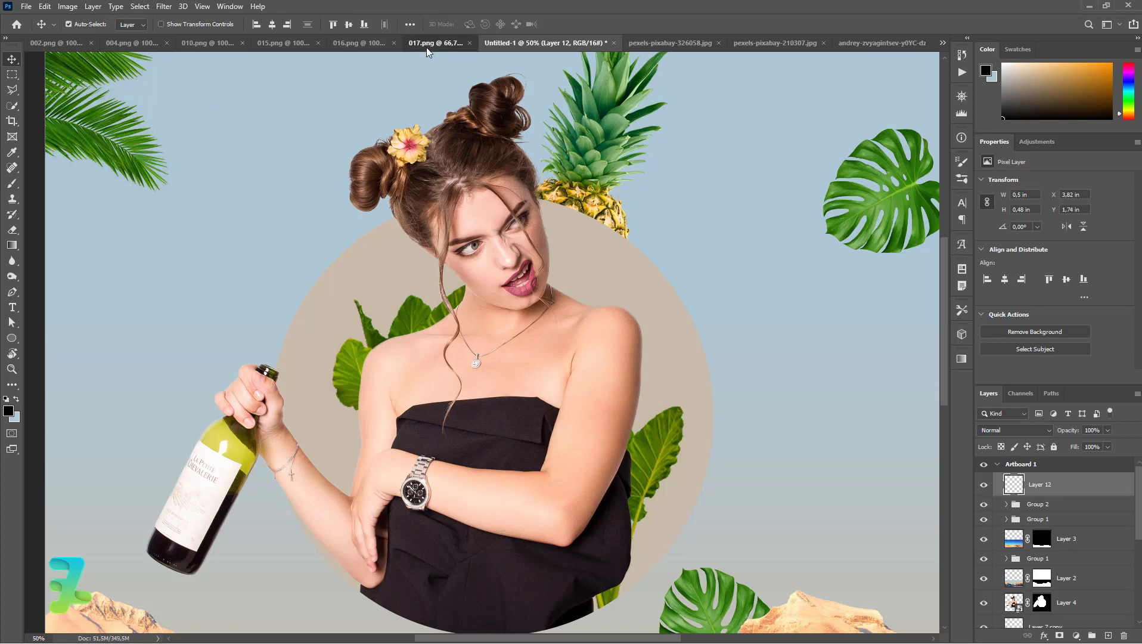
- Copy the bird-of-paradise bouquet from 017.png into Untitled-1 as Layer 13, then close 017.png
left_click(427, 47)
right_click(427, 48)
left_click(451, 110)
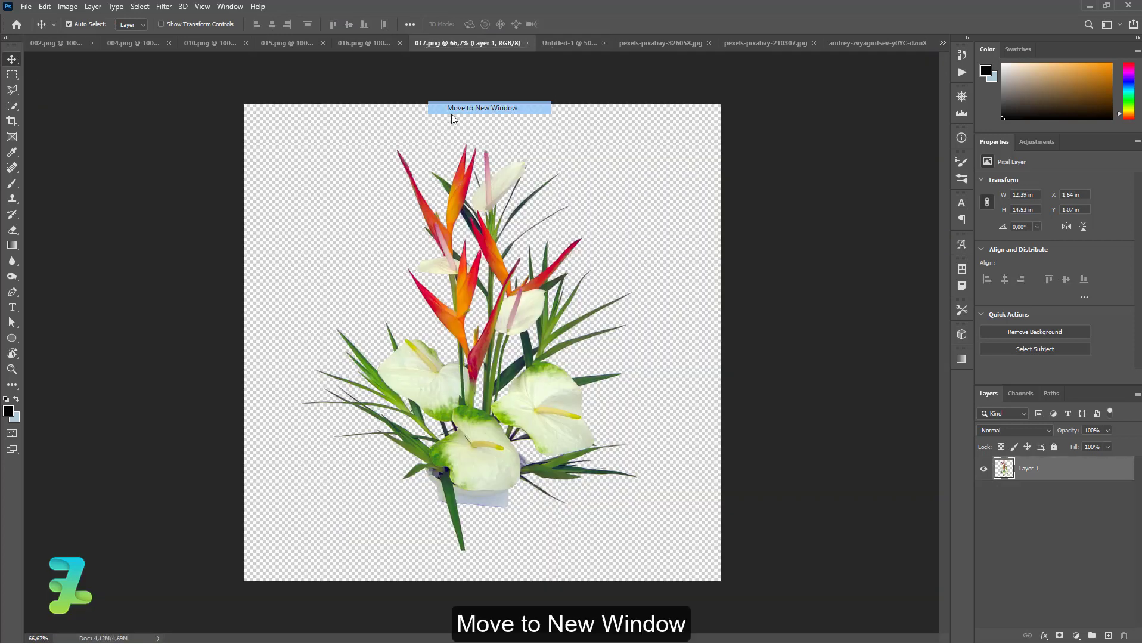
left_click_drag(473, 338, 770, 372)
left_click(559, 250)
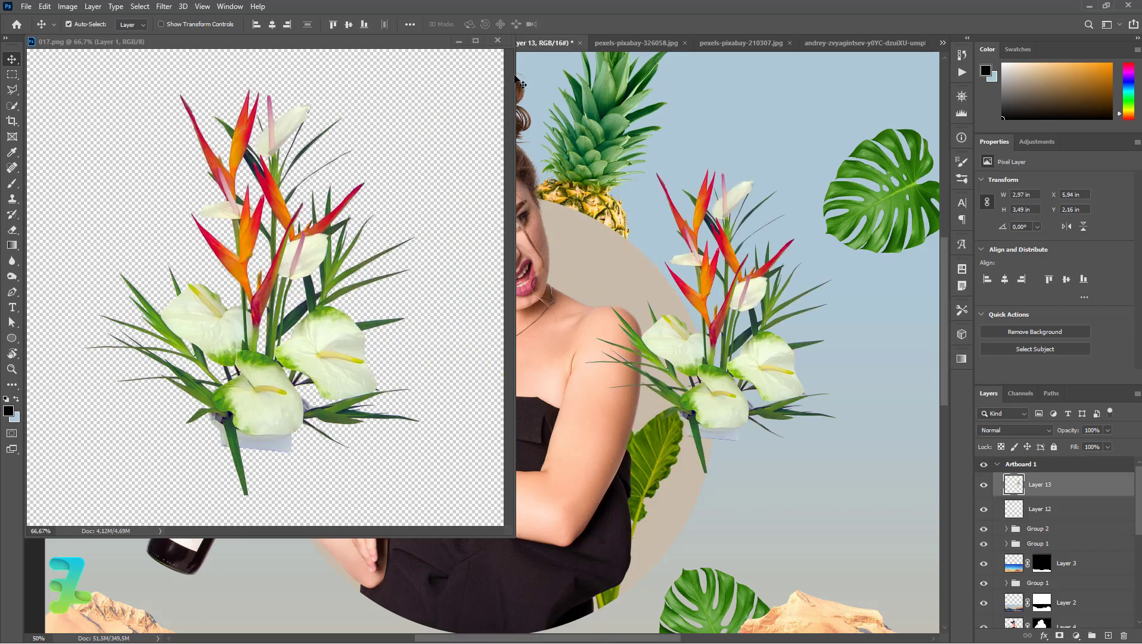
left_click(498, 41)
- Shrink the bouquet slightly, tilt it -30°, and place it peeking in from the right edge
key("ctrl+minus")
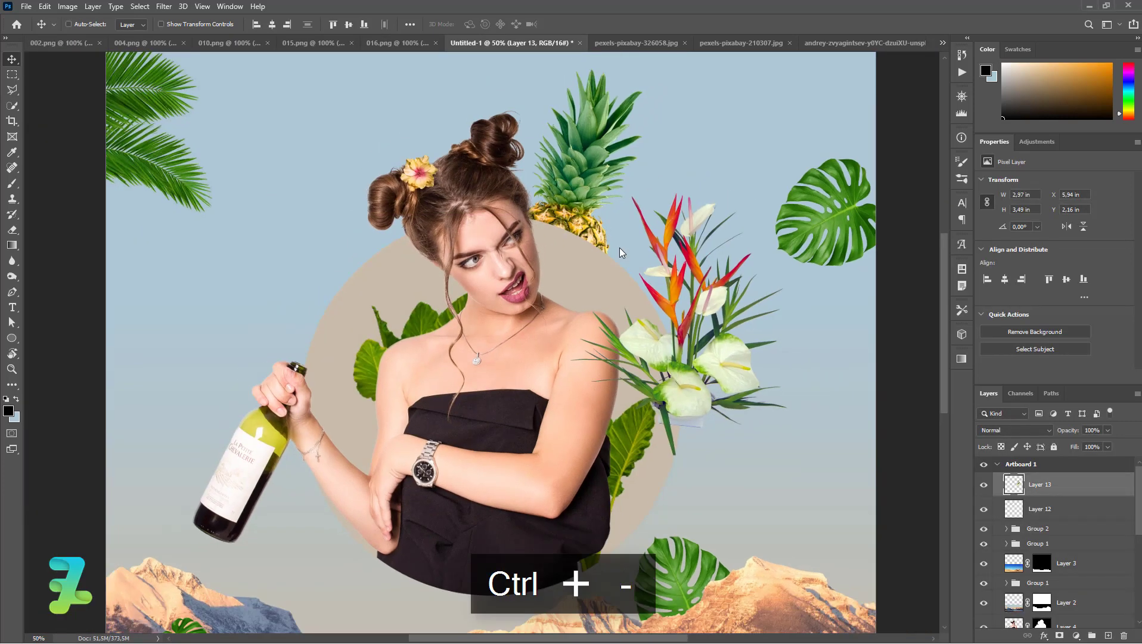
key("ctrl+minus")
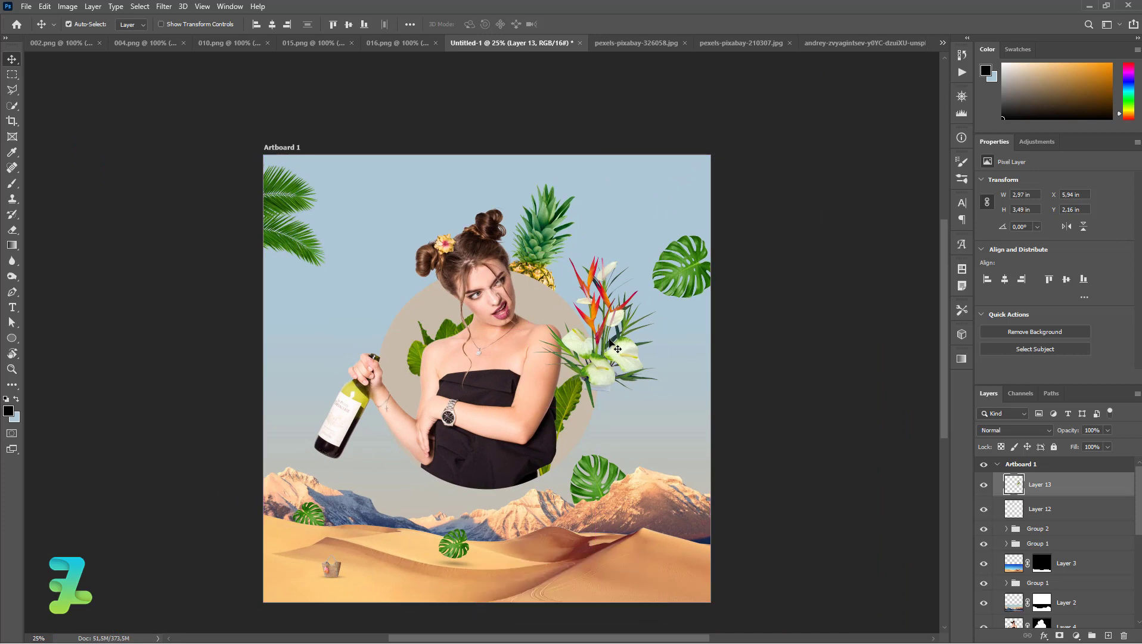
mouse_move(614, 351)
left_mouse_down()
mouse_move(744, 522)
mouse_move(736, 573)
mouse_move(728, 540)
mouse_move(608, 445)
mouse_move(623, 491)
left_mouse_up()
key("ctrl+t")
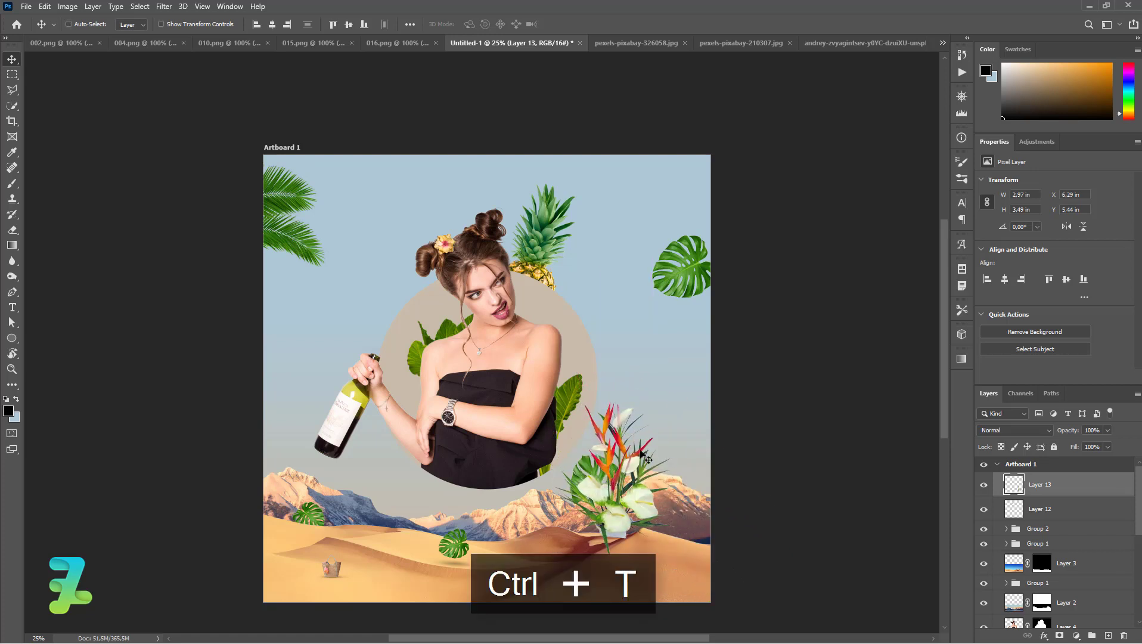
left_click_drag(681, 396, 669, 410)
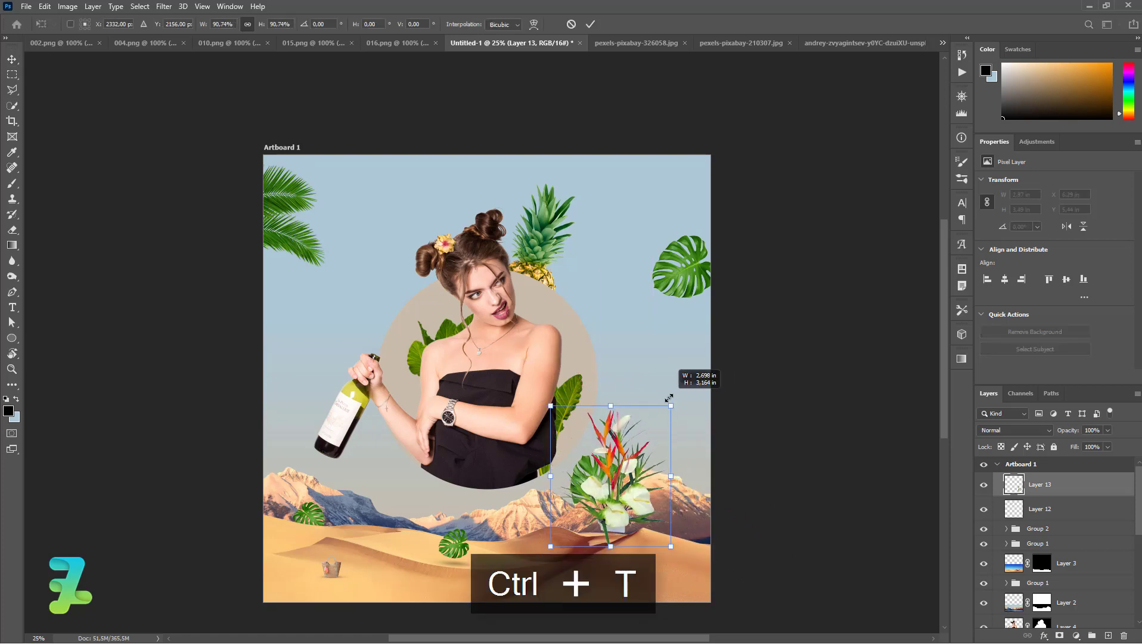
mouse_move(721, 550)
left_mouse_down()
mouse_move(739, 502)
mouse_move(694, 384)
mouse_move(737, 476)
left_mouse_up()
left_click_drag(655, 523, 694, 550)
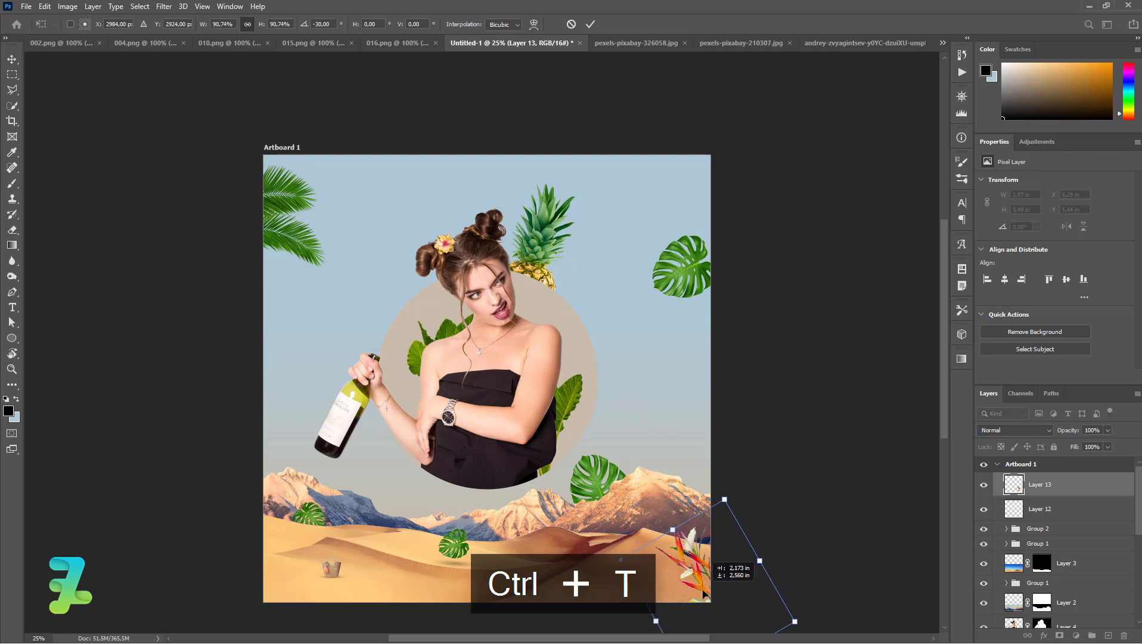
left_click_drag(694, 551, 722, 409)
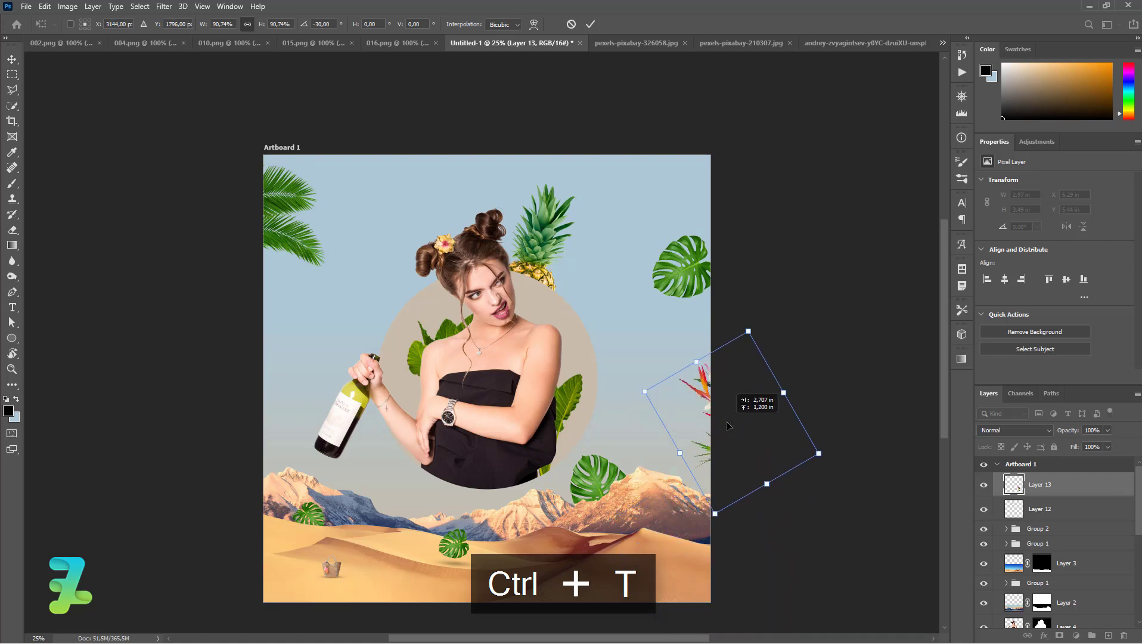
left_click(12, 59)
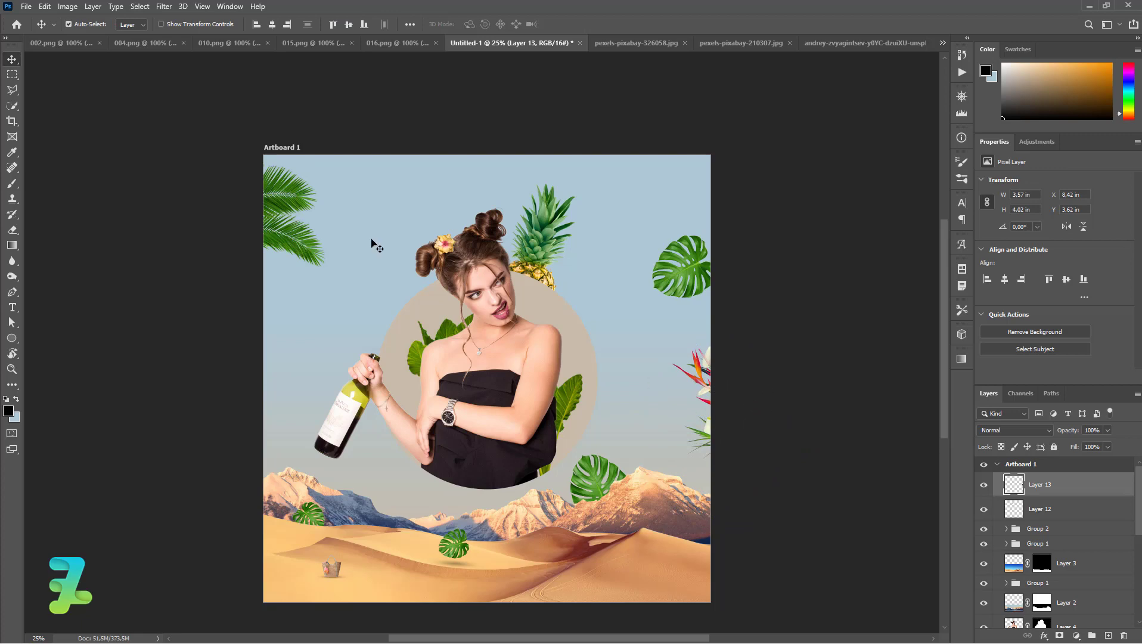
- Copy the orange flower from 016.png into Untitled-1 as Layer 14, then close 016.png
left_click(389, 43)
right_click(390, 42)
left_click(425, 104)
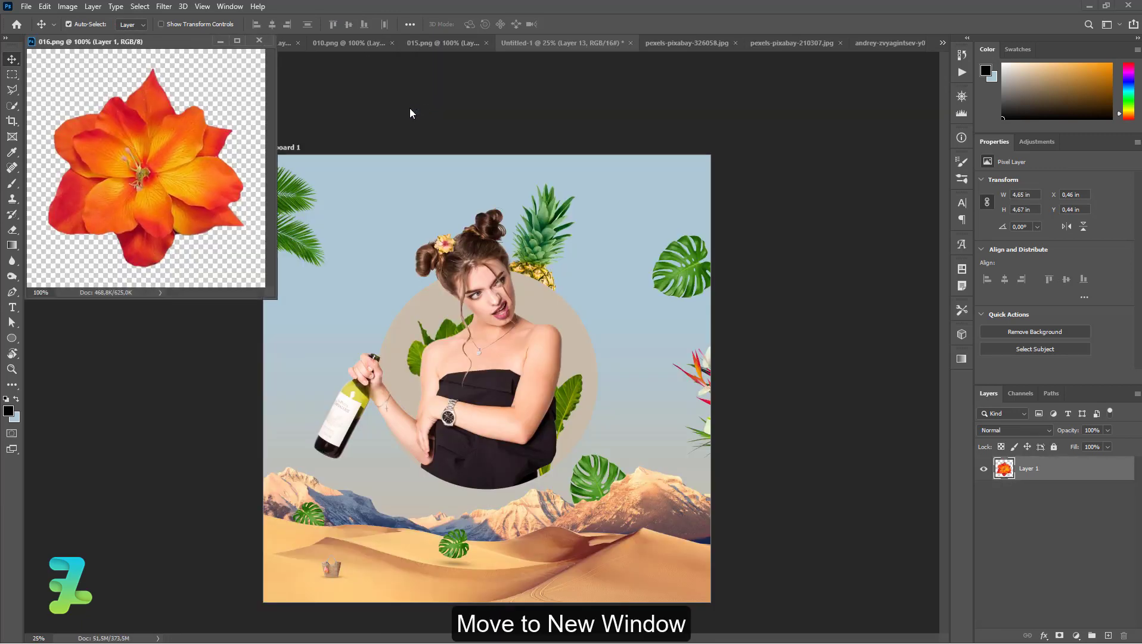
left_click_drag(146, 163, 378, 286)
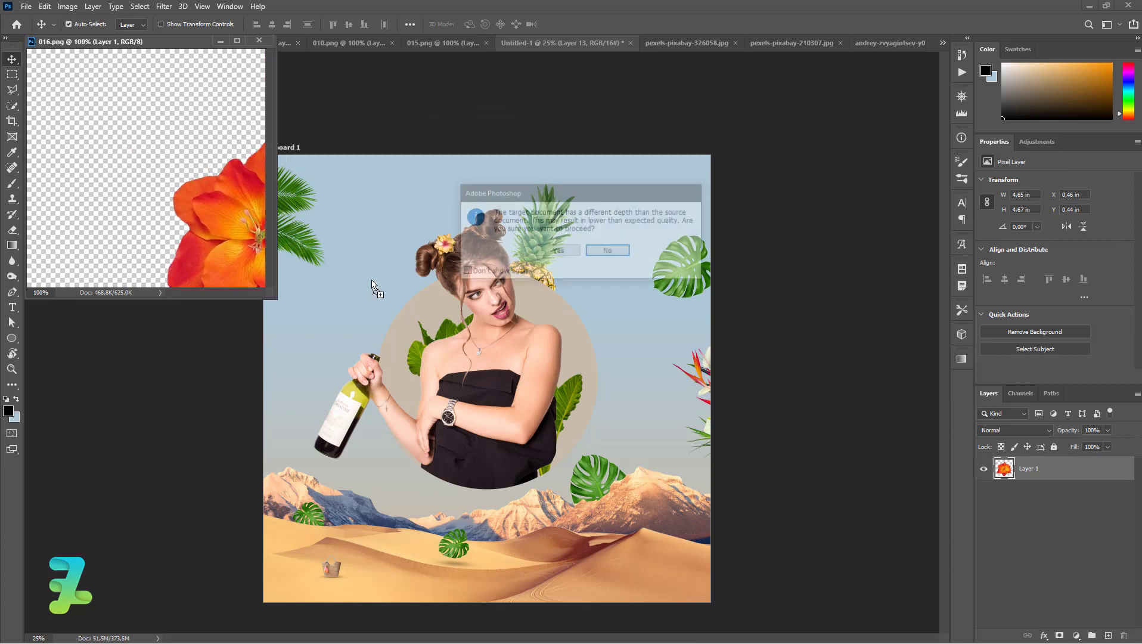
left_click(568, 254)
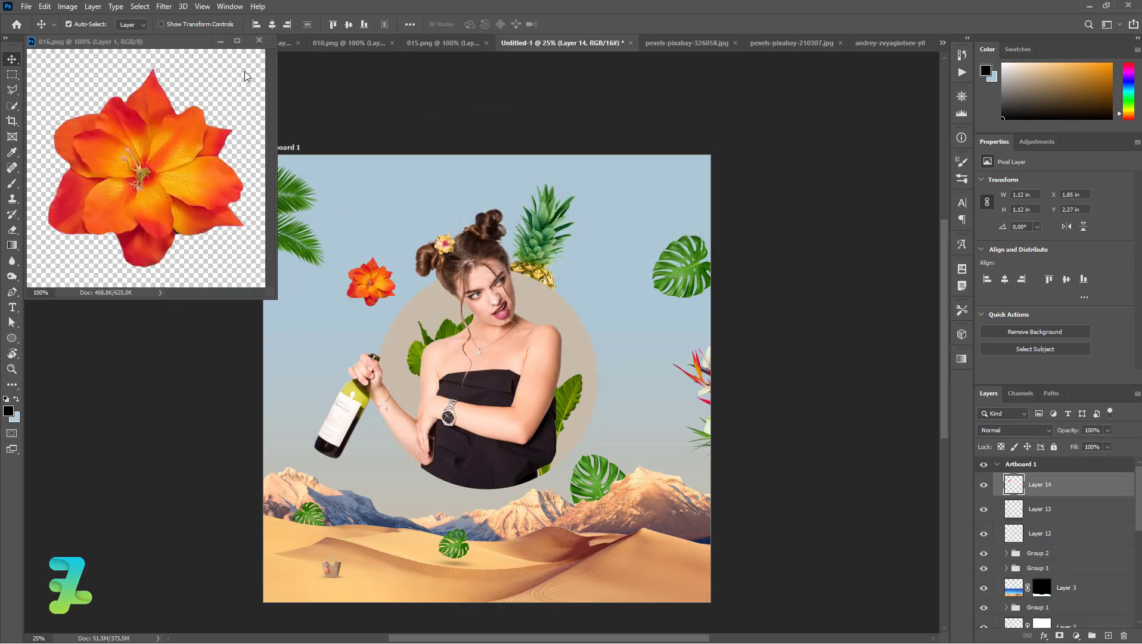
left_click(259, 42)
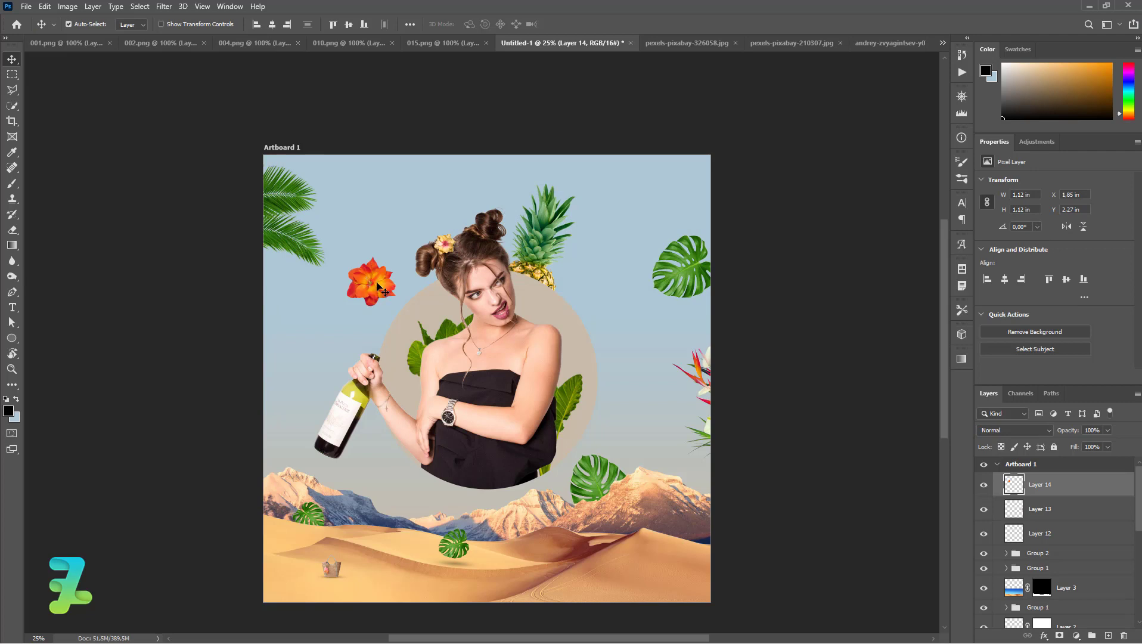
- Move the orange flower onto the woman's chest and enlarge it about four times
left_click_drag(378, 279, 500, 379)
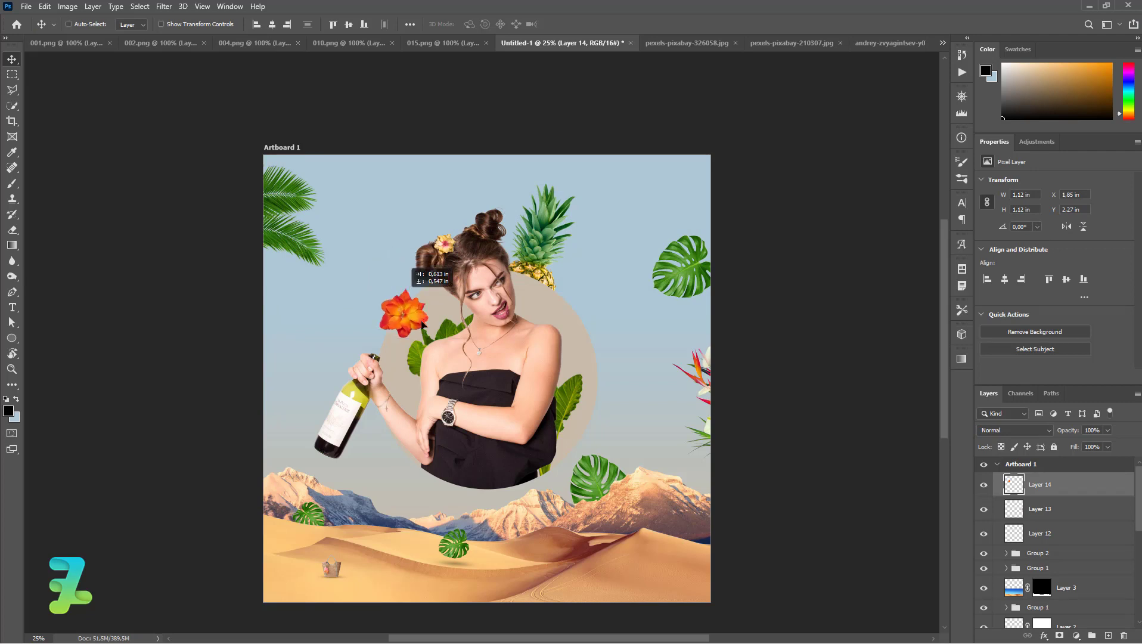
key("ctrl+t")
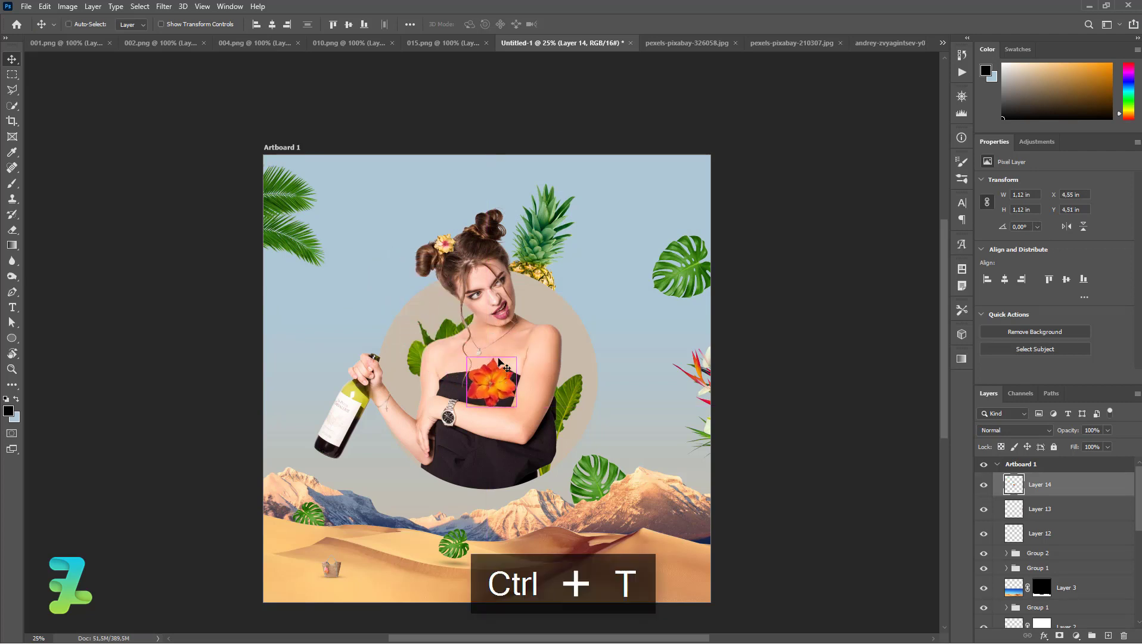
left_click_drag(517, 358, 634, 307)
mouse_move(461, 398)
left_mouse_down()
mouse_move(458, 420)
mouse_move(493, 386)
mouse_move(422, 375)
mouse_move(416, 362)
left_mouse_up()
left_click(20, 61)
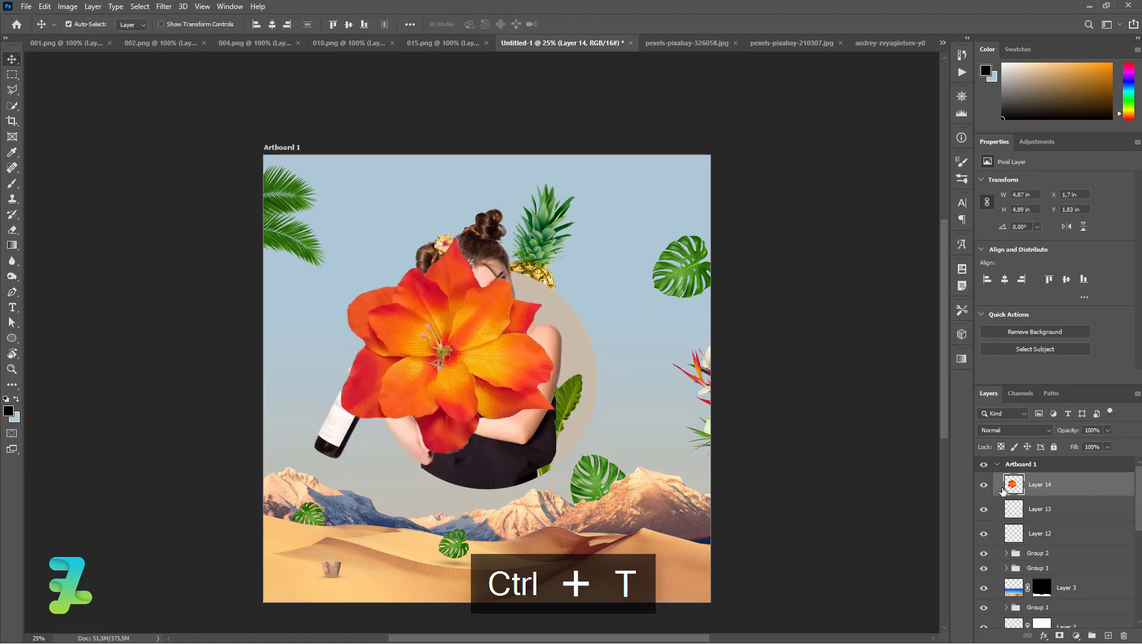
- Place Layer 14 below Ellipse 1 so the flower peeks beside the circle, then switch to 015.png
left_click_drag(1003, 490, 1018, 639)
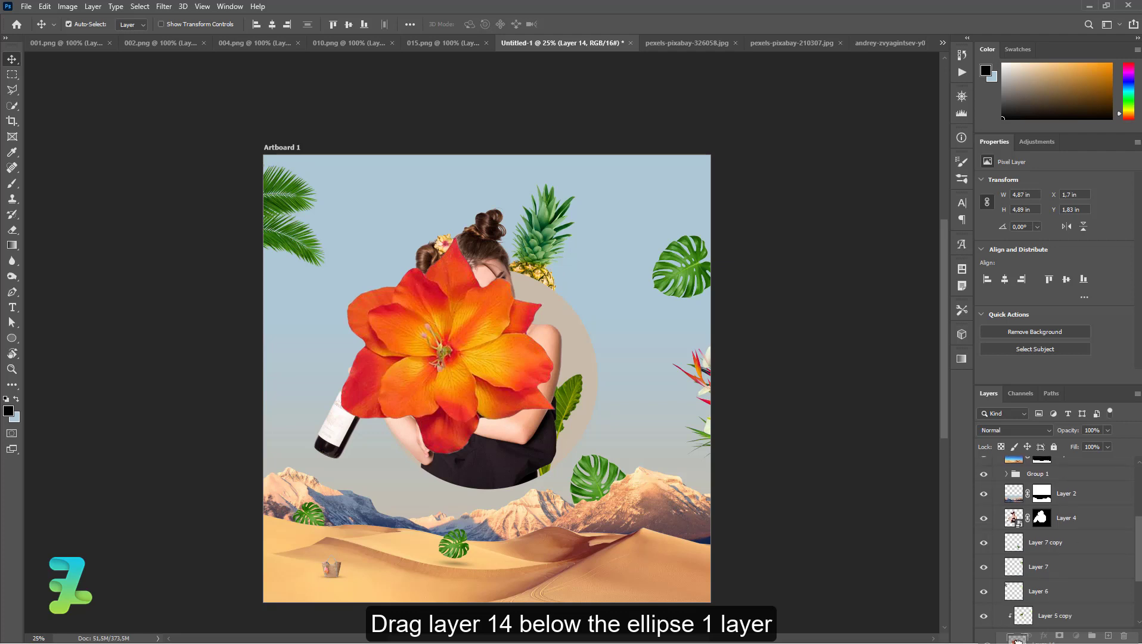
left_click_drag(1018, 639, 1077, 574)
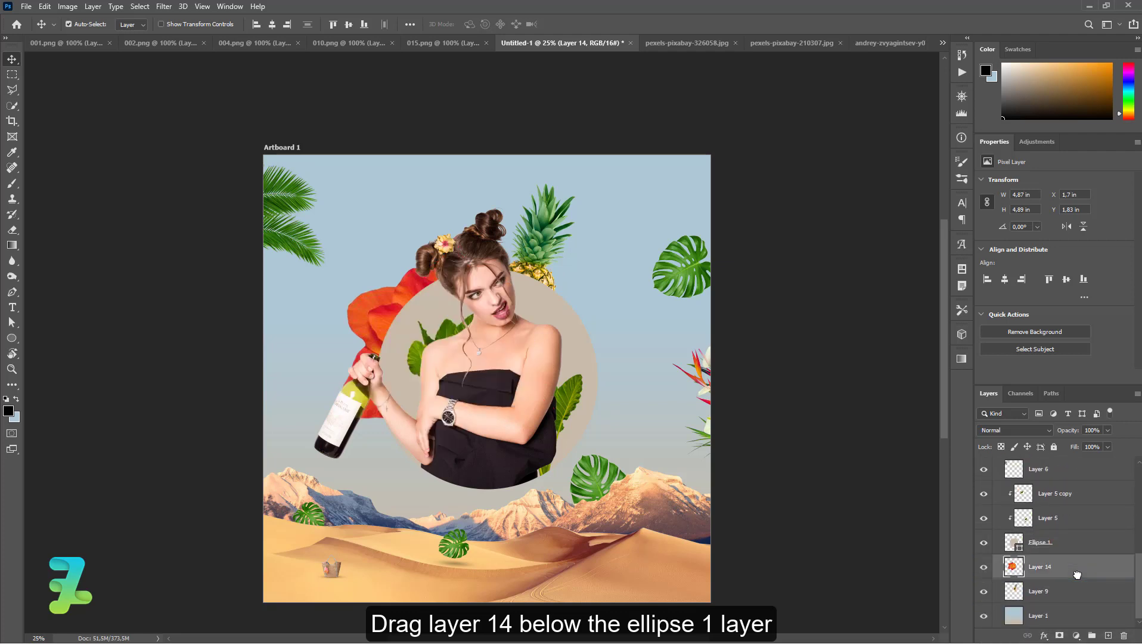
left_click_drag(403, 300, 398, 320)
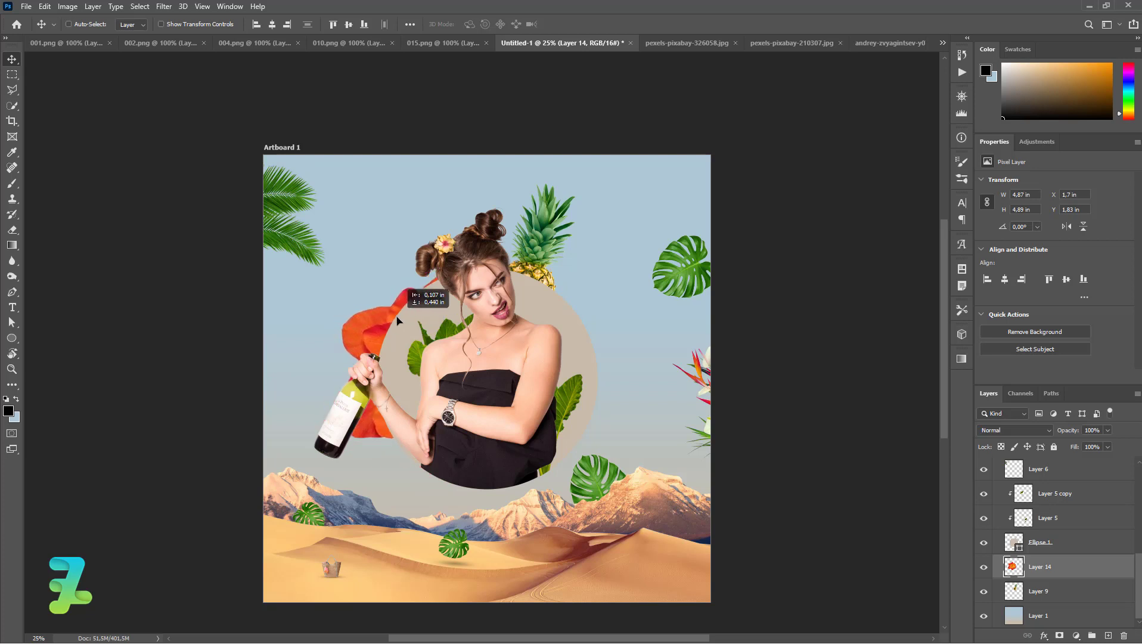
left_click(425, 45)
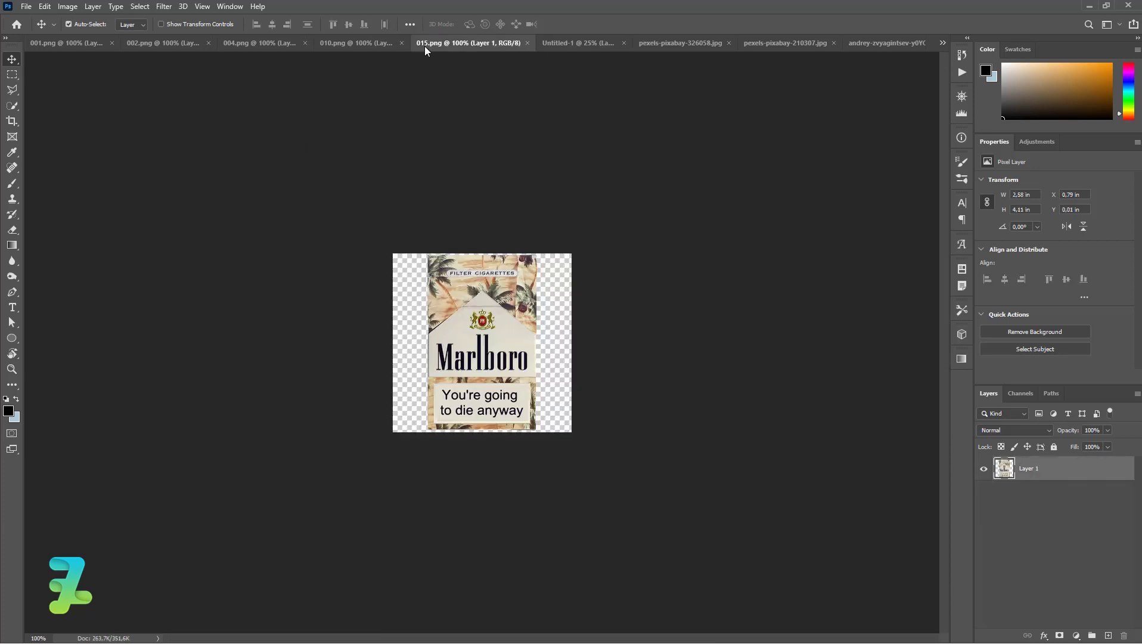
- Copy the Marlboro cigarette pack from 015.png into Untitled-1 as Layer 15, then close 015.png
right_click(425, 45)
left_click(458, 109)
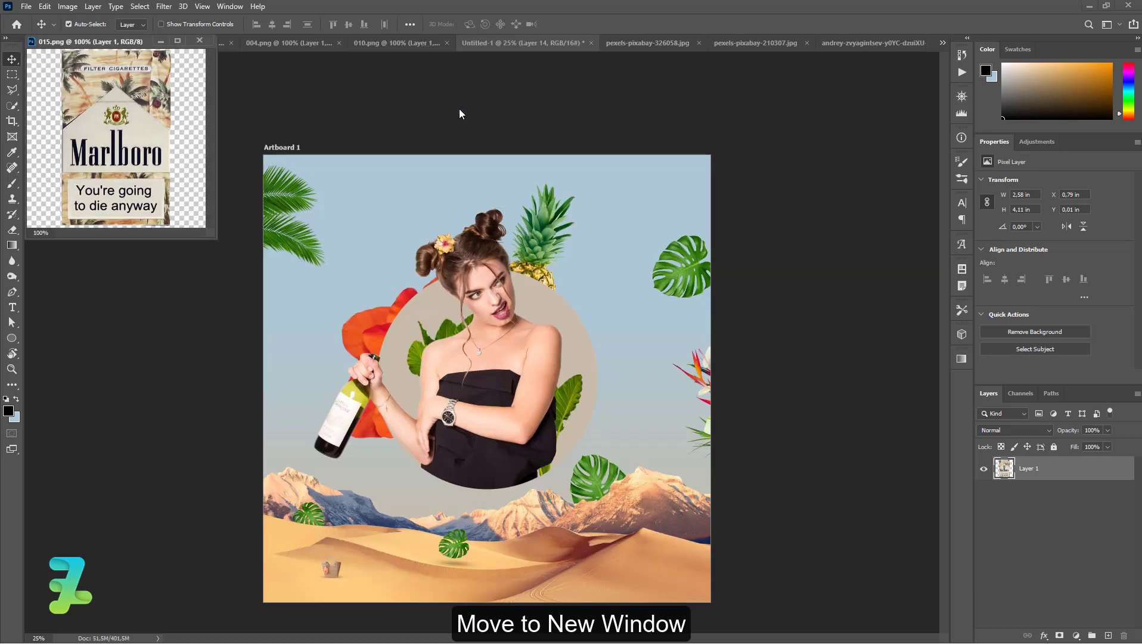
left_click_drag(137, 106, 542, 314)
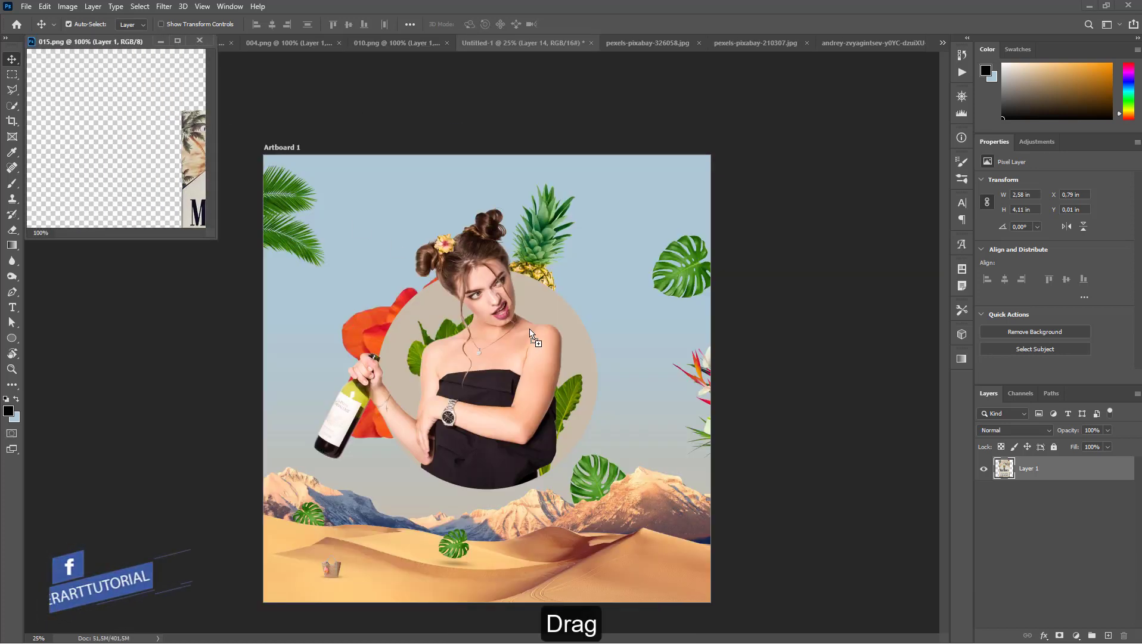
left_click(557, 251)
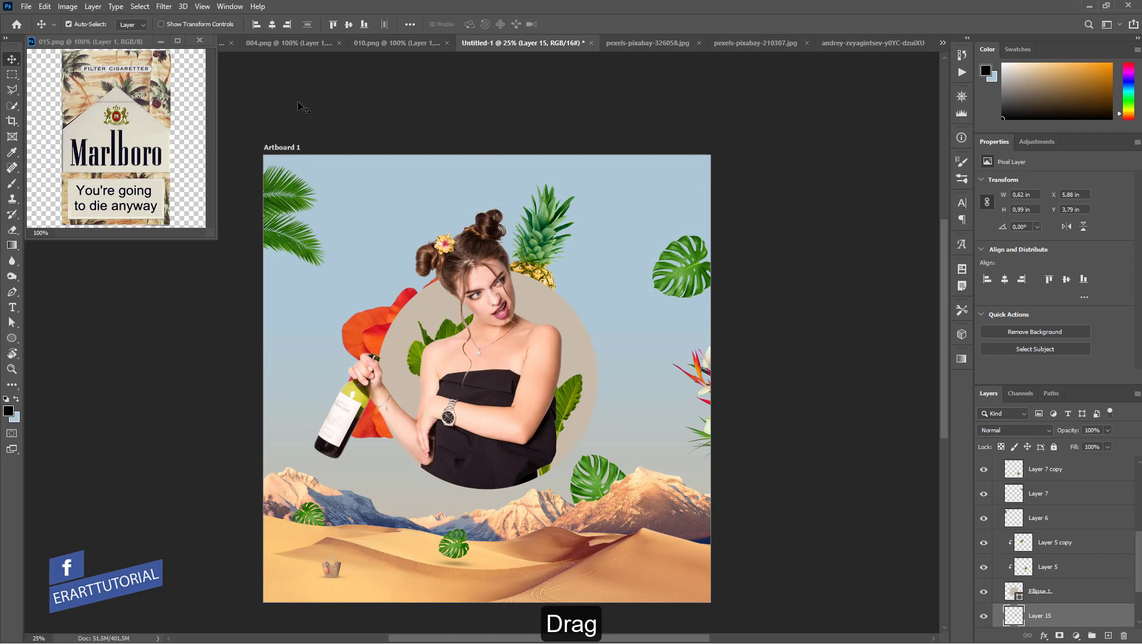
left_click(199, 41)
- Raise Layer 15 to the top, move the pack into the upper-left sky, and shrink it to about 58%
mouse_move(1040, 616)
left_mouse_down()
mouse_move(1026, 439)
mouse_move(1042, 477)
left_mouse_up()
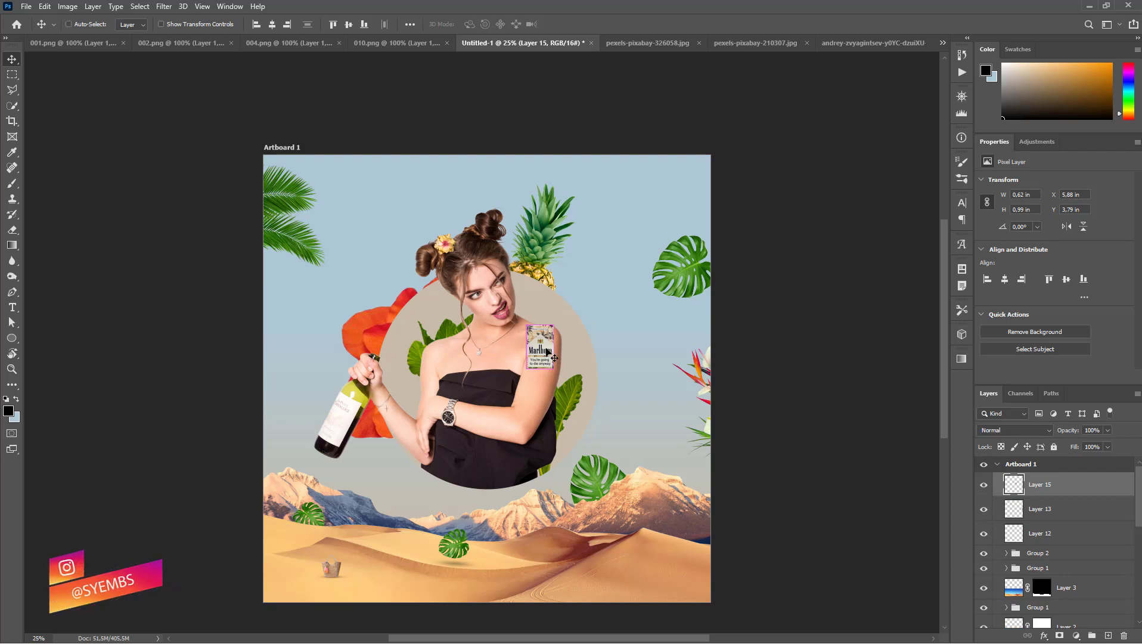
left_click_drag(547, 351, 636, 356)
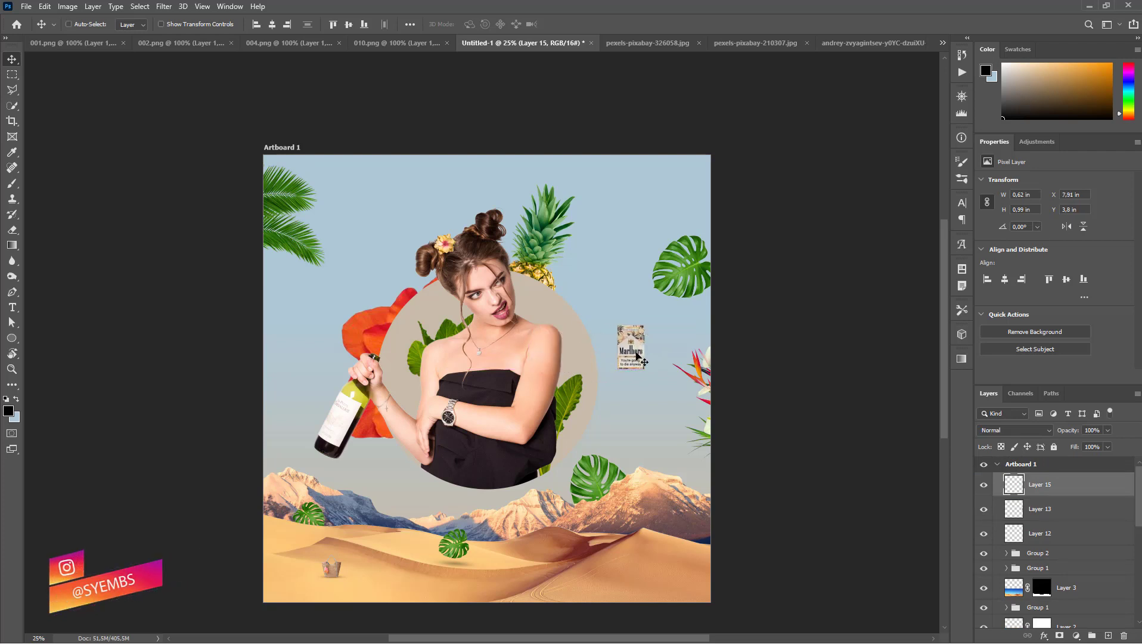
key("ctrl+t")
mouse_move(645, 369)
left_mouse_down()
mouse_move(640, 361)
mouse_move(672, 370)
mouse_move(305, 310)
left_mouse_up()
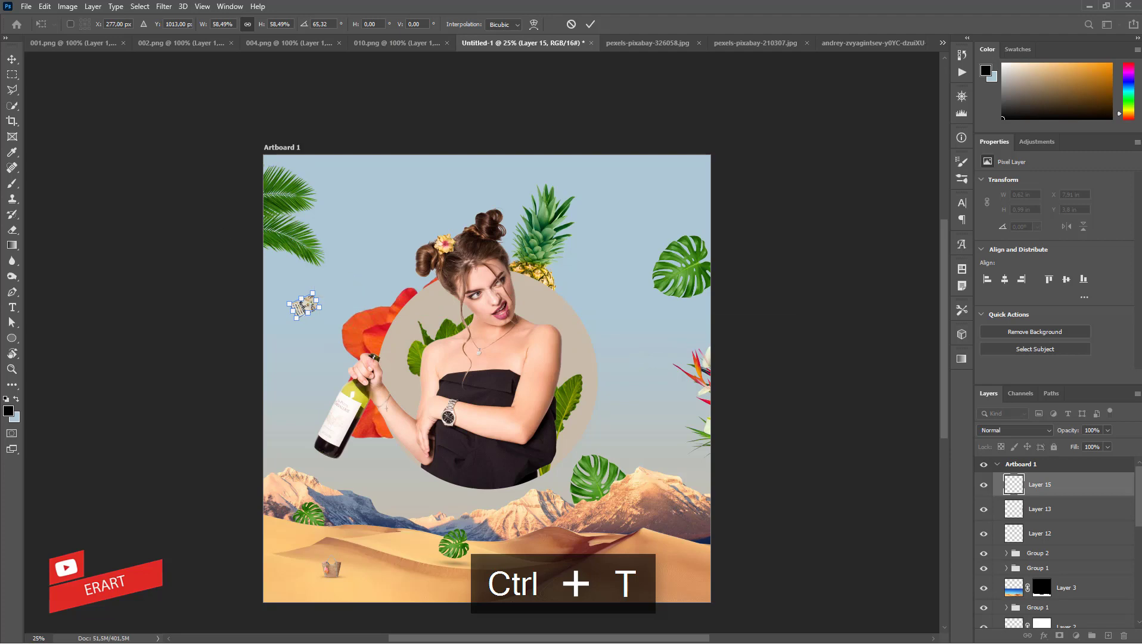
key("Return")
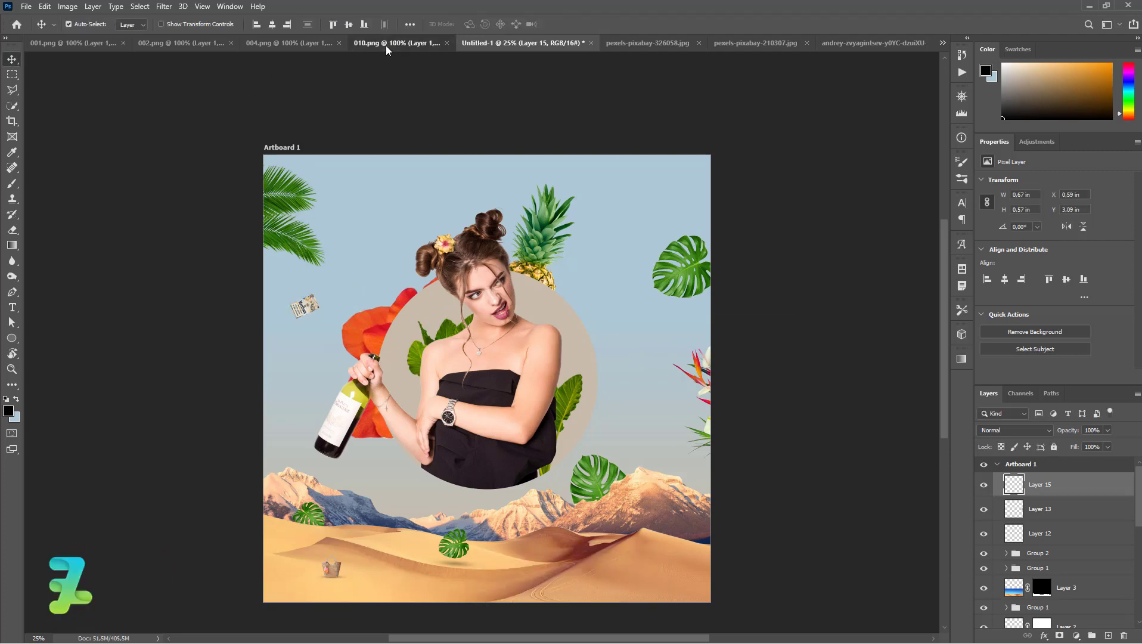
- Copy the palm leaf from 010.png into the collage, then close 010.png
left_click(386, 46)
right_click(386, 46)
left_click(416, 108)
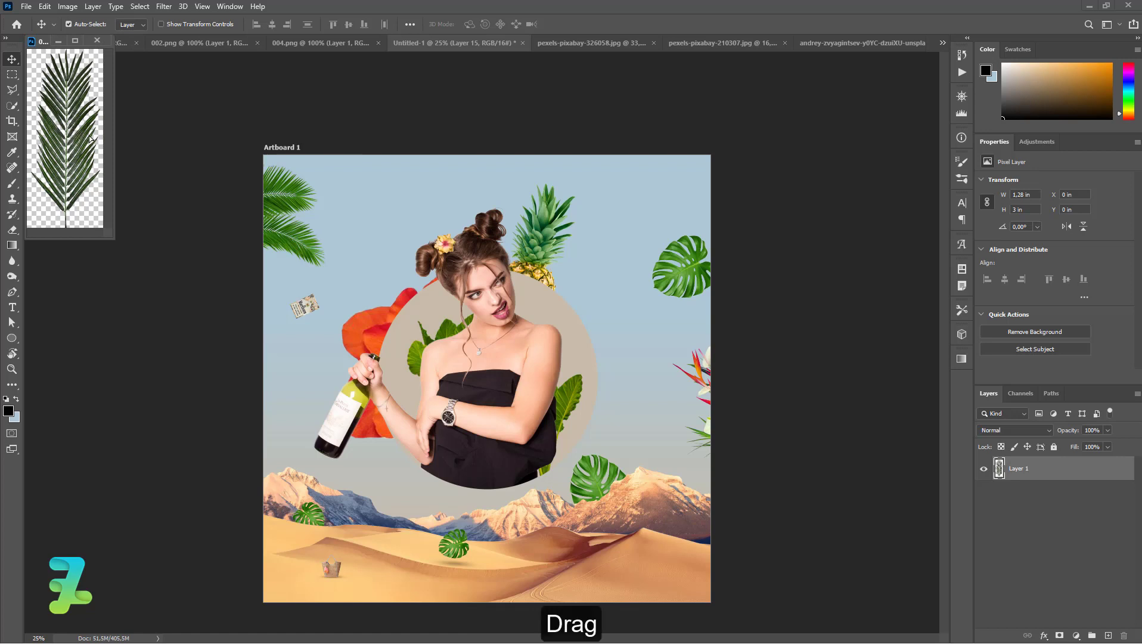
left_click_drag(79, 134, 344, 208)
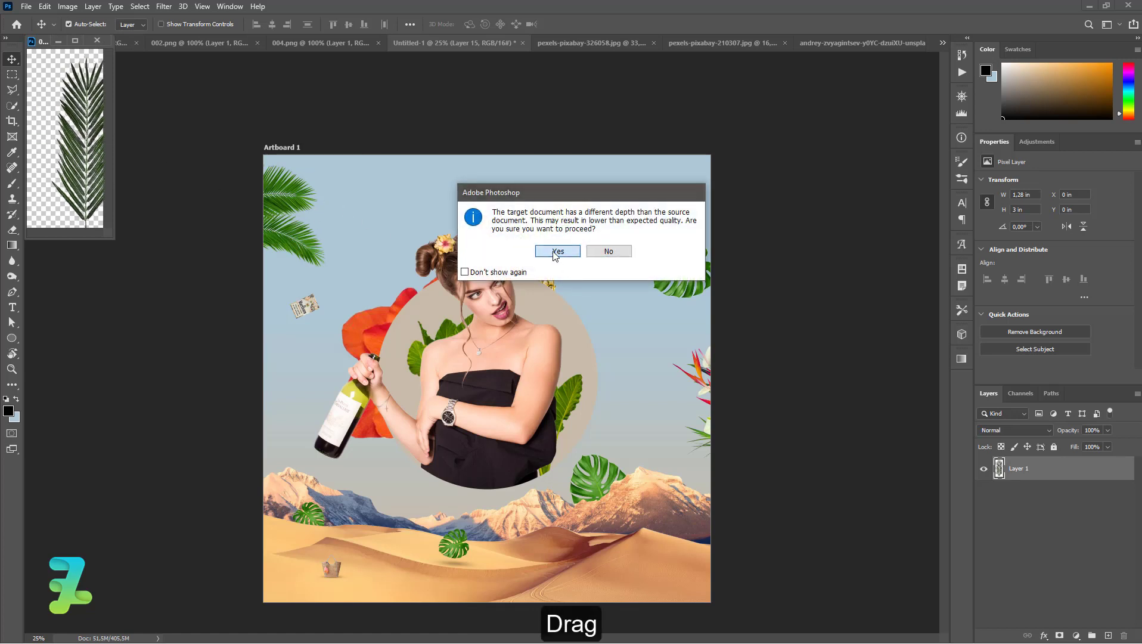
left_click(557, 251)
left_click(98, 40)
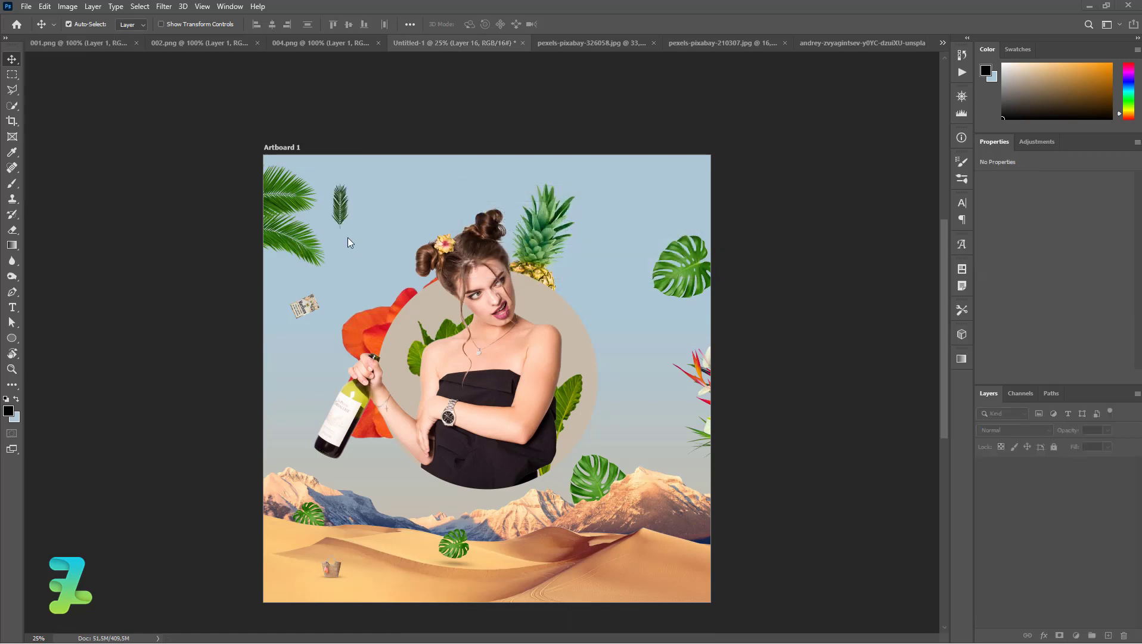
- Enlarge and tilt the palm leaf, and place it against the collage's left edge
key("ctrl+t")
left_click_drag(353, 229, 368, 273)
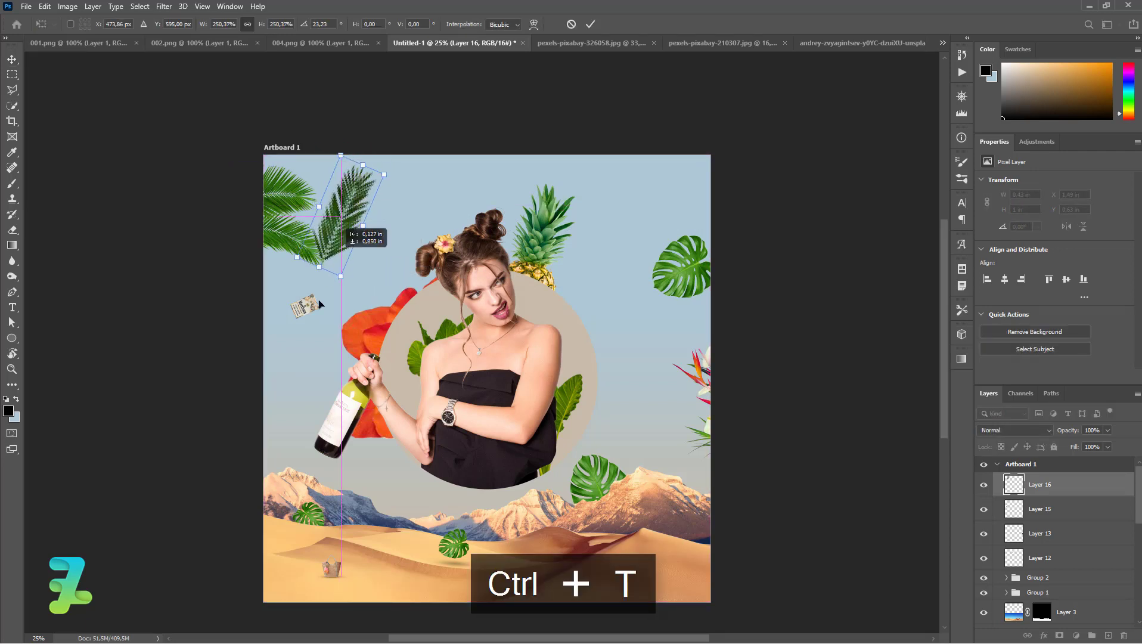
left_click_drag(343, 209, 264, 415)
left_click_drag(219, 349, 220, 346)
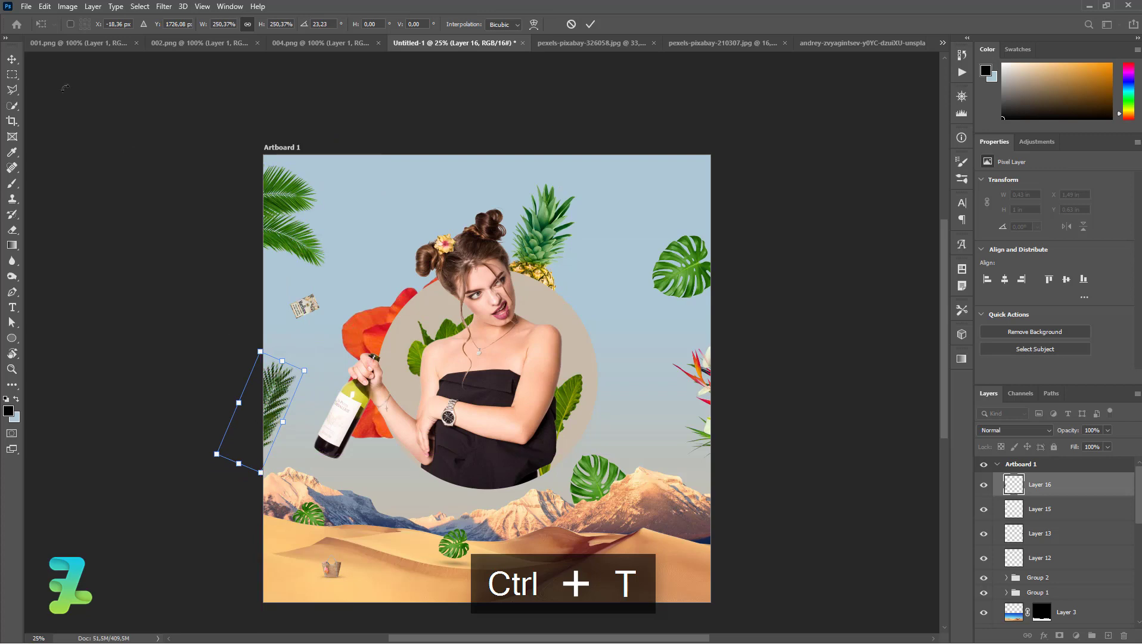
key("Return")
- Close the unused lifebuoy document 004.png and float the hat document 002.png
left_click(280, 44)
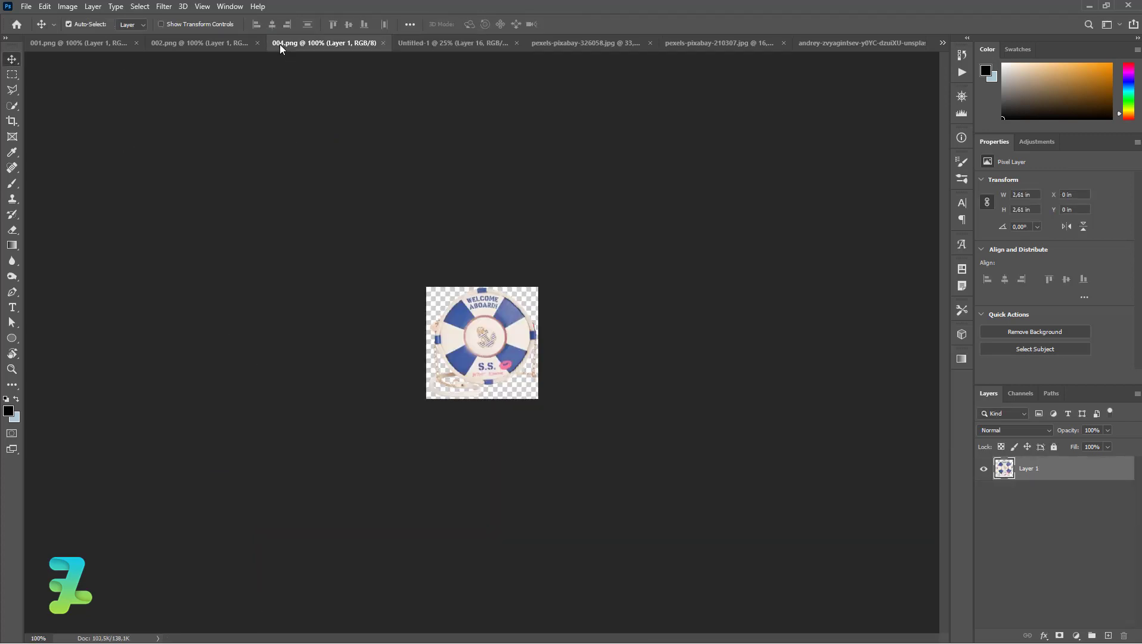
left_click(382, 43)
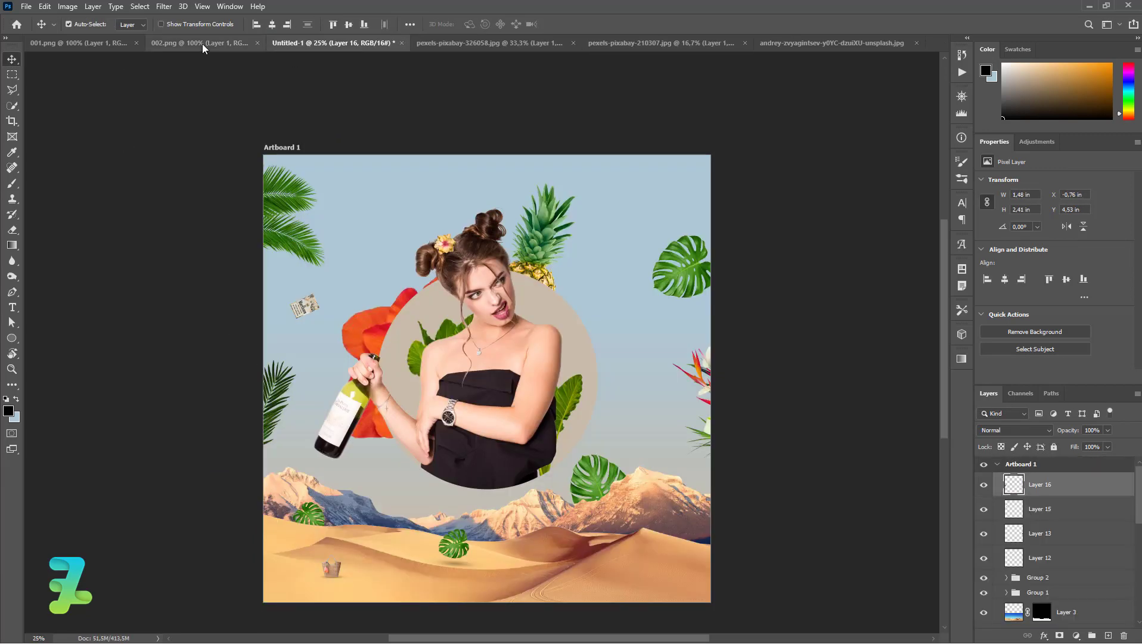
left_click(202, 44)
right_click(228, 43)
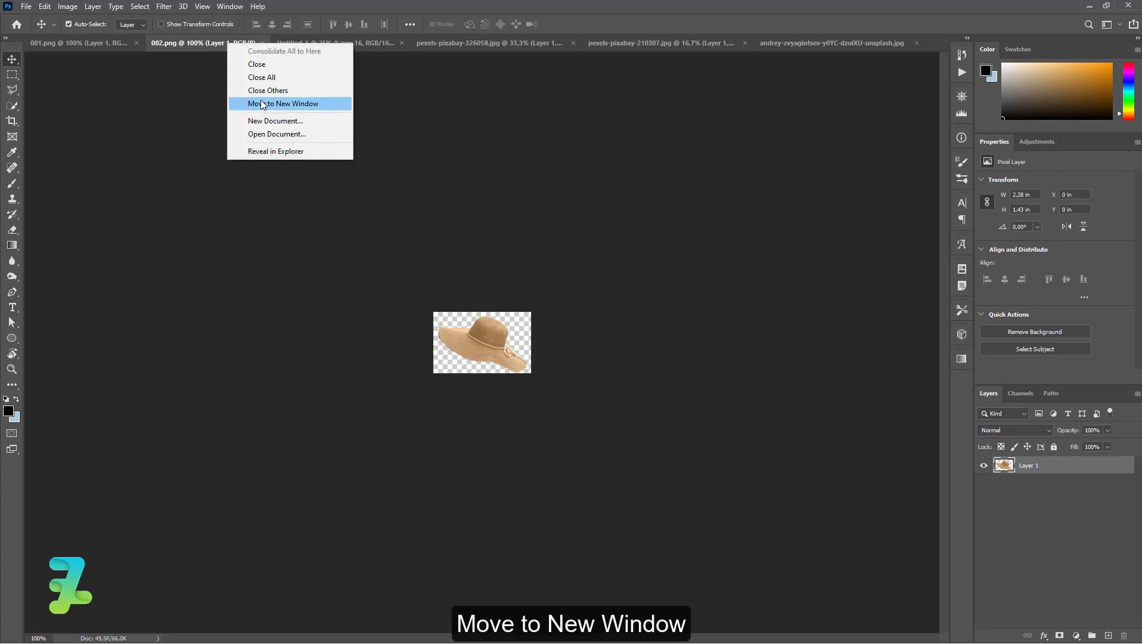
left_click(262, 101)
- Copy the hat into the collage as Layer 17 and place it small in the sky
left_click_drag(80, 84, 402, 226)
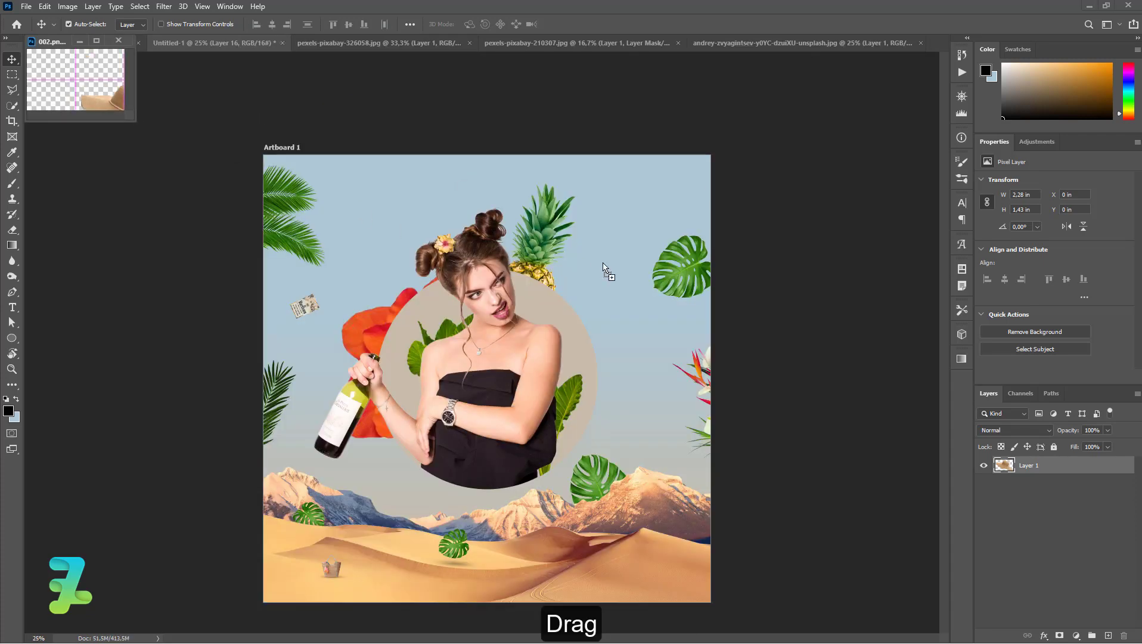
left_click_drag(604, 267, 602, 267)
left_click(559, 250)
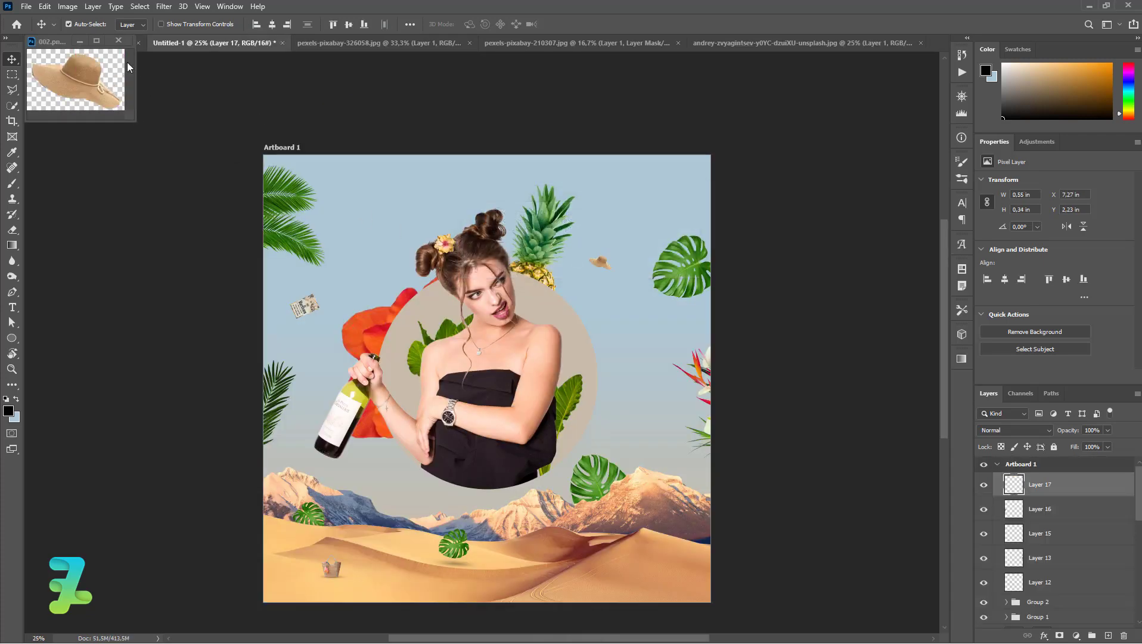
left_click(119, 40)
left_click_drag(603, 265, 619, 236)
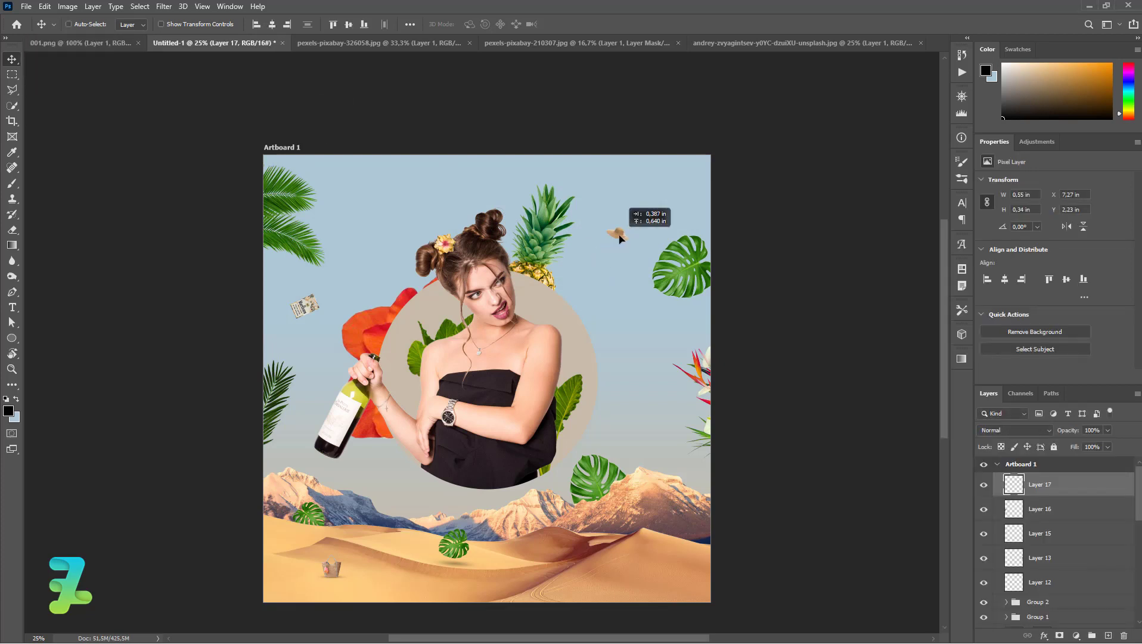
- Copy the Heineken bottle from 001.png into the collage as Layer 18, then close 001.png
left_click(95, 42)
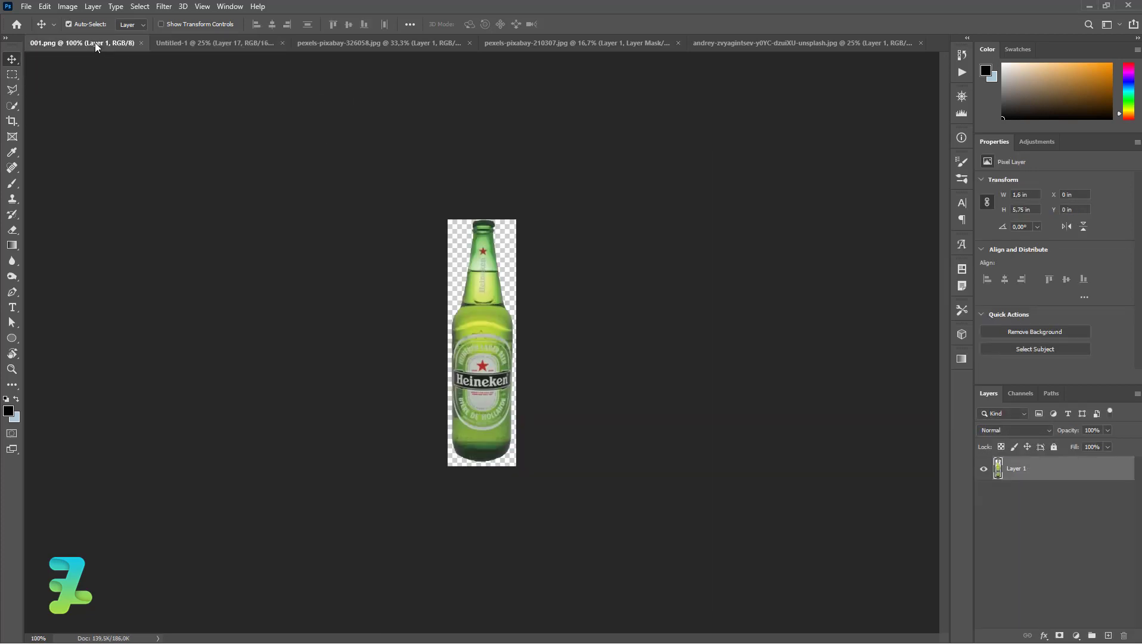
right_click(94, 41)
left_click(203, 108)
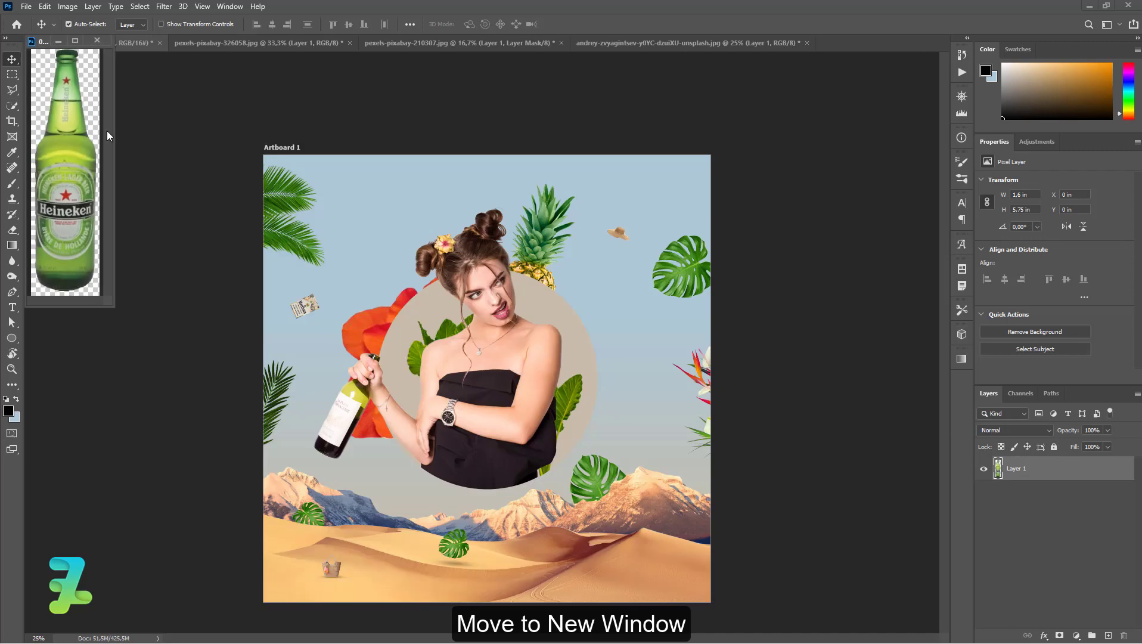
left_click_drag(417, 255, 417, 257)
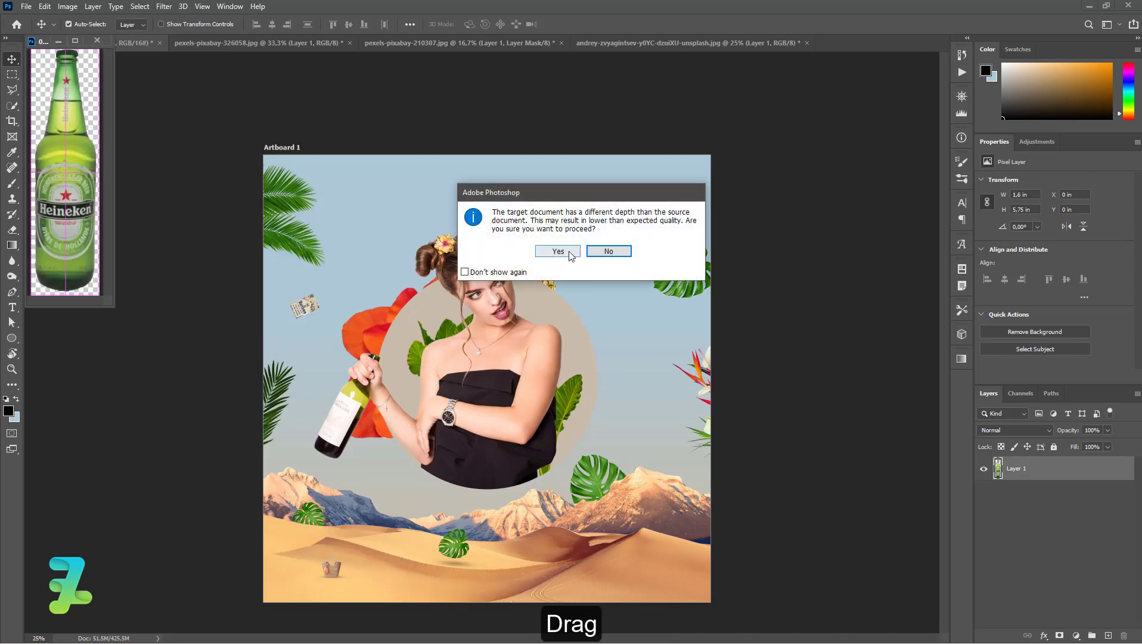
left_click(569, 253)
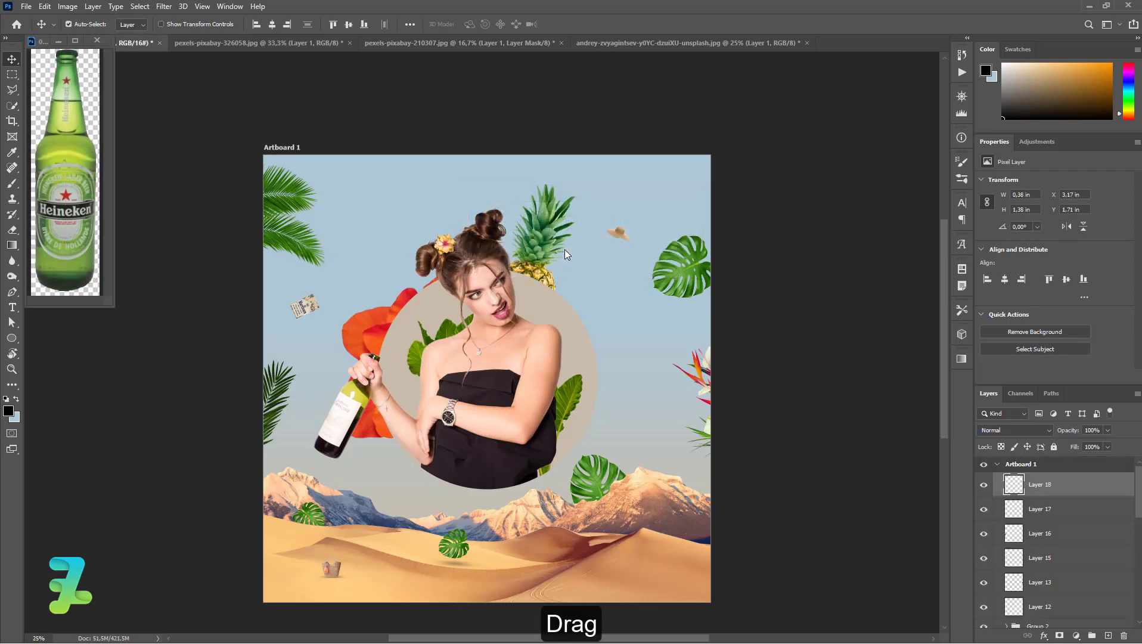
left_click(97, 40)
- Rotate the bottle nearly upside down, shrink it, and move it to the collage's top edge
key("ctrl+t")
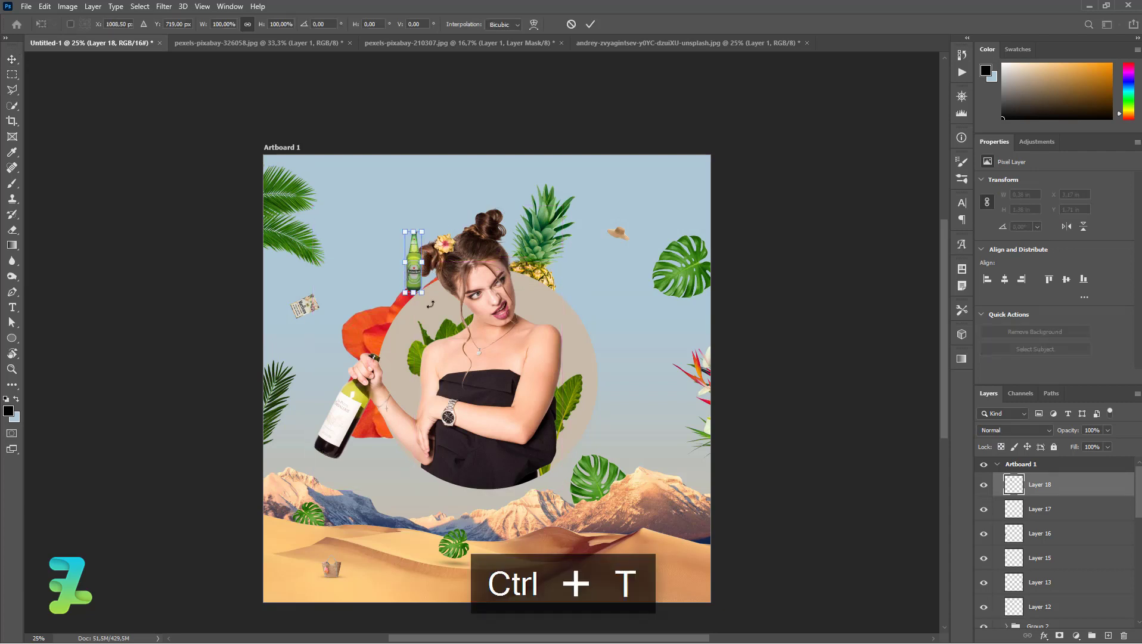
left_click_drag(432, 306, 411, 179)
left_click_drag(388, 287, 413, 267)
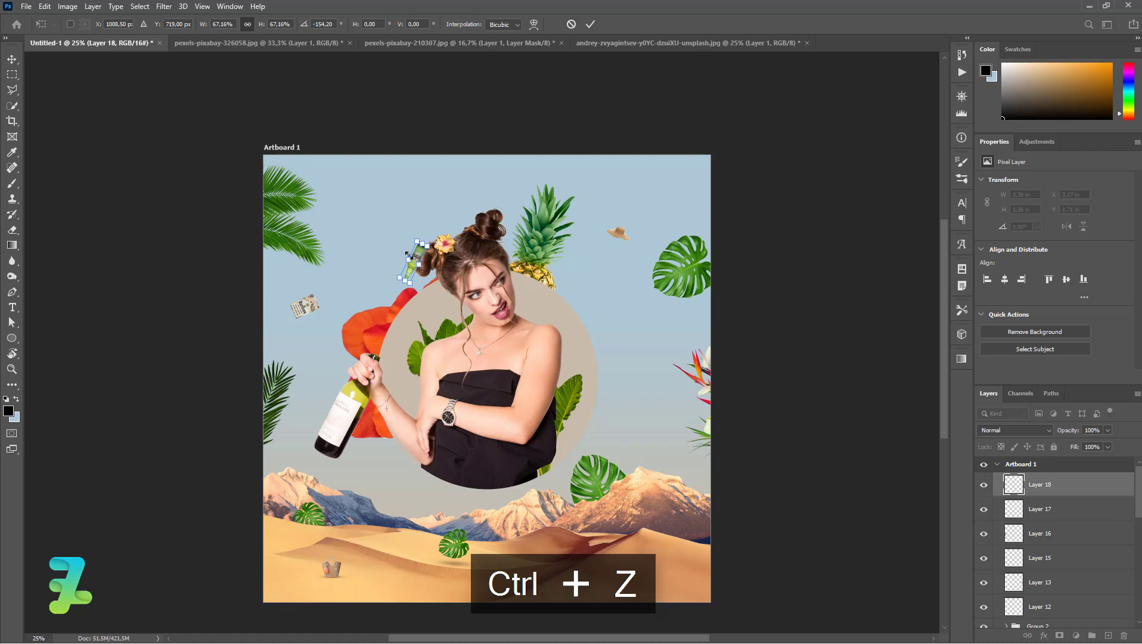
left_click(12, 60)
mouse_move(418, 259)
left_mouse_down()
mouse_move(625, 405)
mouse_move(388, 156)
left_mouse_up()
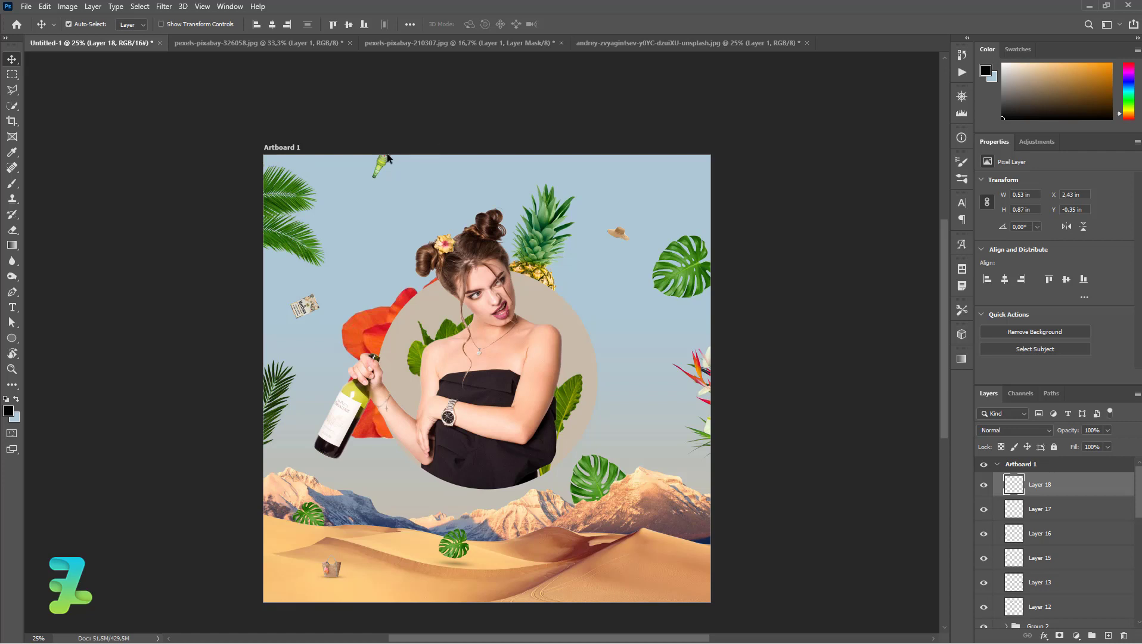
mouse_move(946, 258)
left_mouse_down()
mouse_move(942, 320)
mouse_move(942, 278)
left_mouse_up()
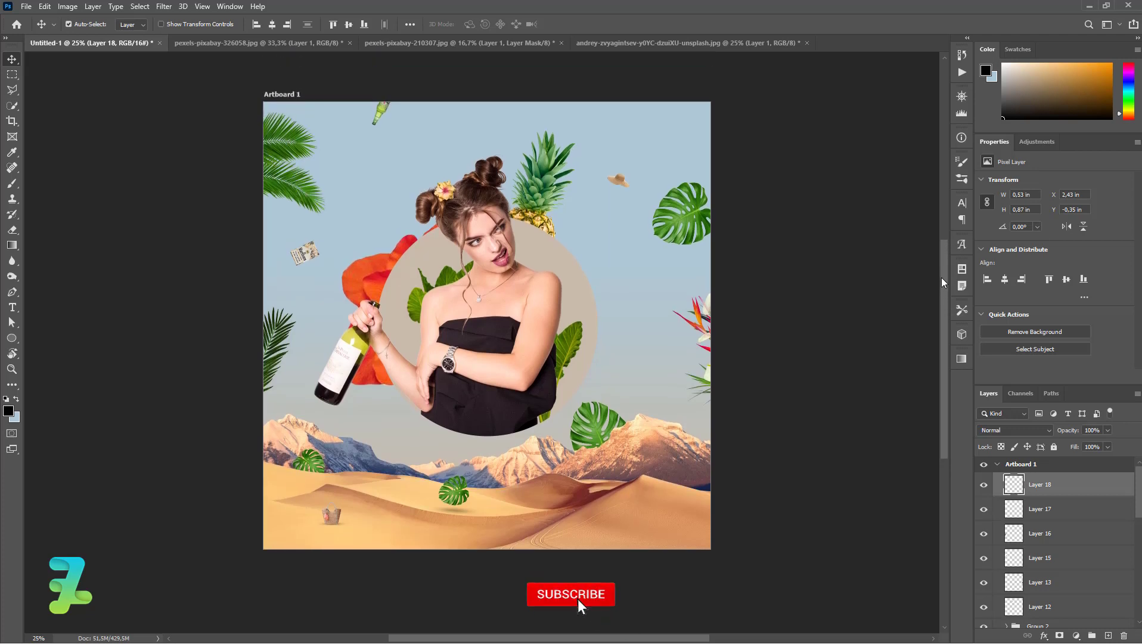
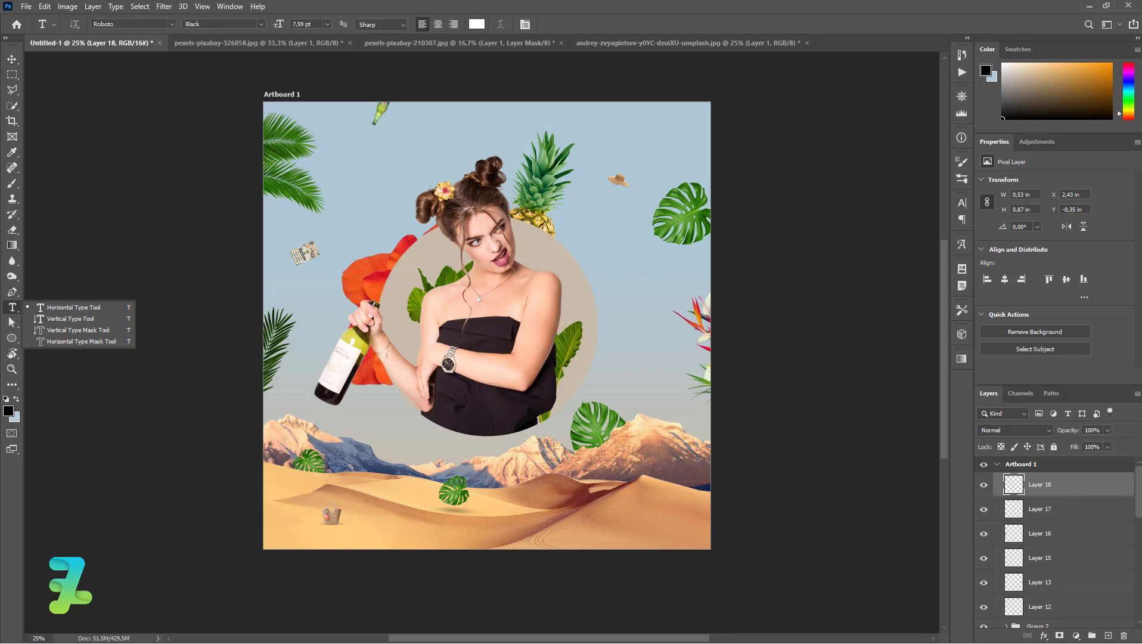
- Select Layer 7 copy and set the foreground colour to white #ffffff
scroll(1055, 542, "down", 2)
scroll(1055, 542, "down", 2)
scroll(1056, 543, "down", 1)
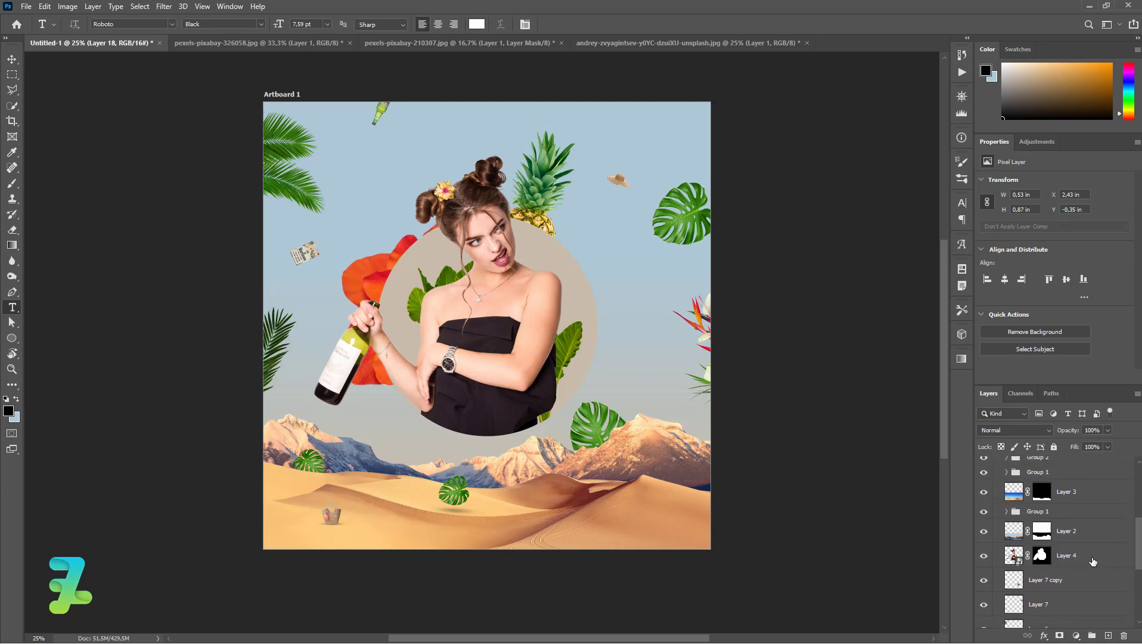
left_click(1091, 559)
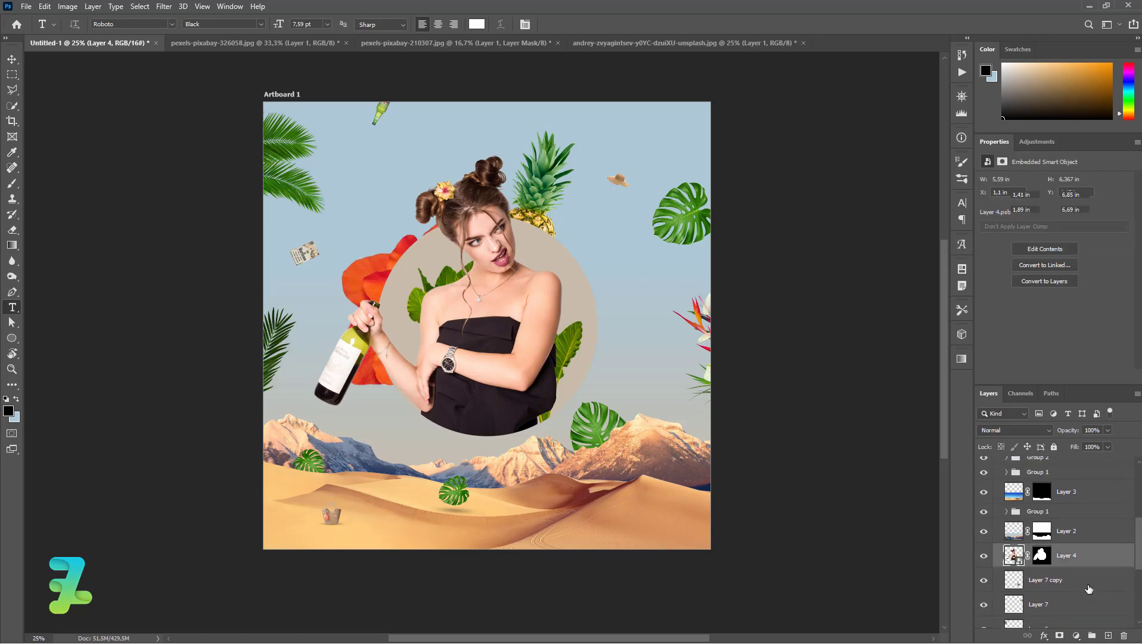
left_click(1089, 587)
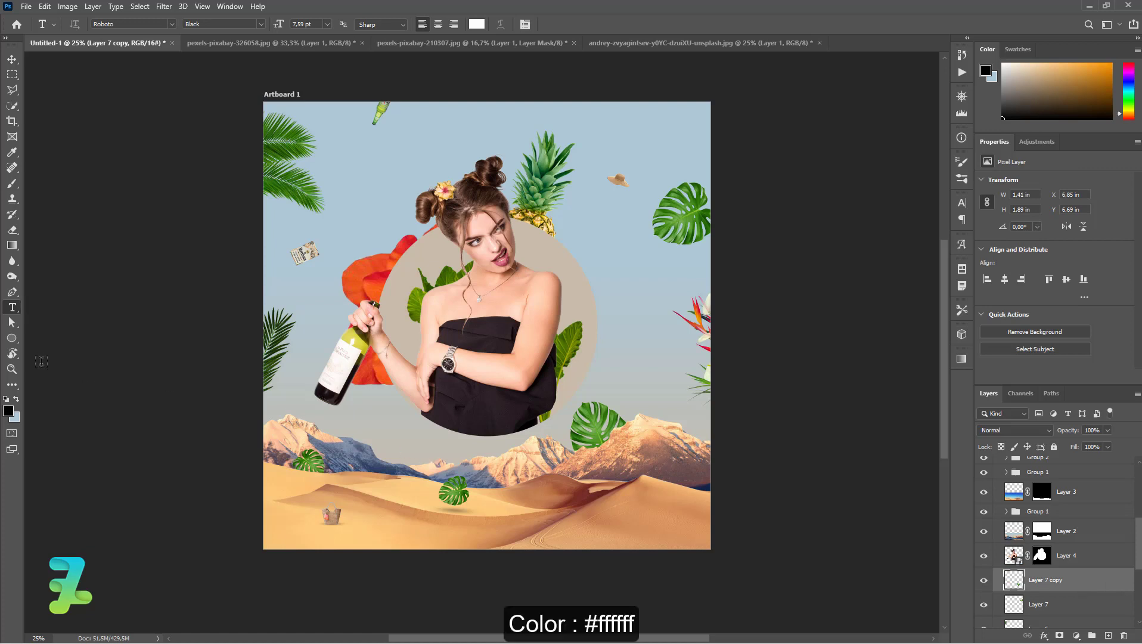
left_click(9, 409)
type("ffffff")
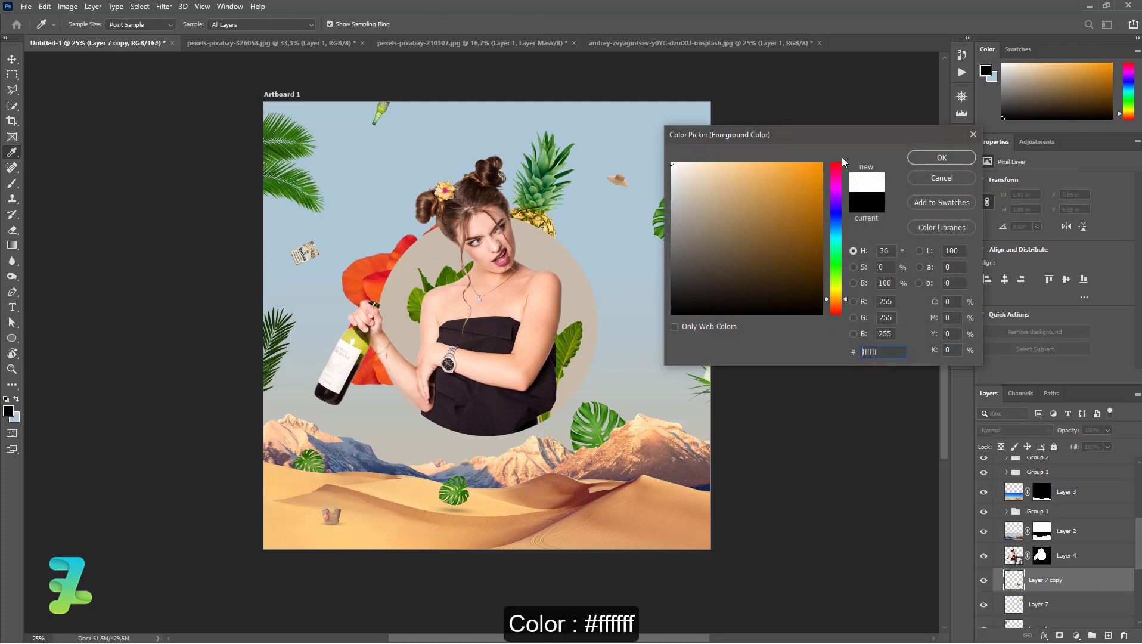
left_click(936, 157)
- Type a 60 pt letter S below the wine bottle, left of the woman
key("t")
left_click(326, 24)
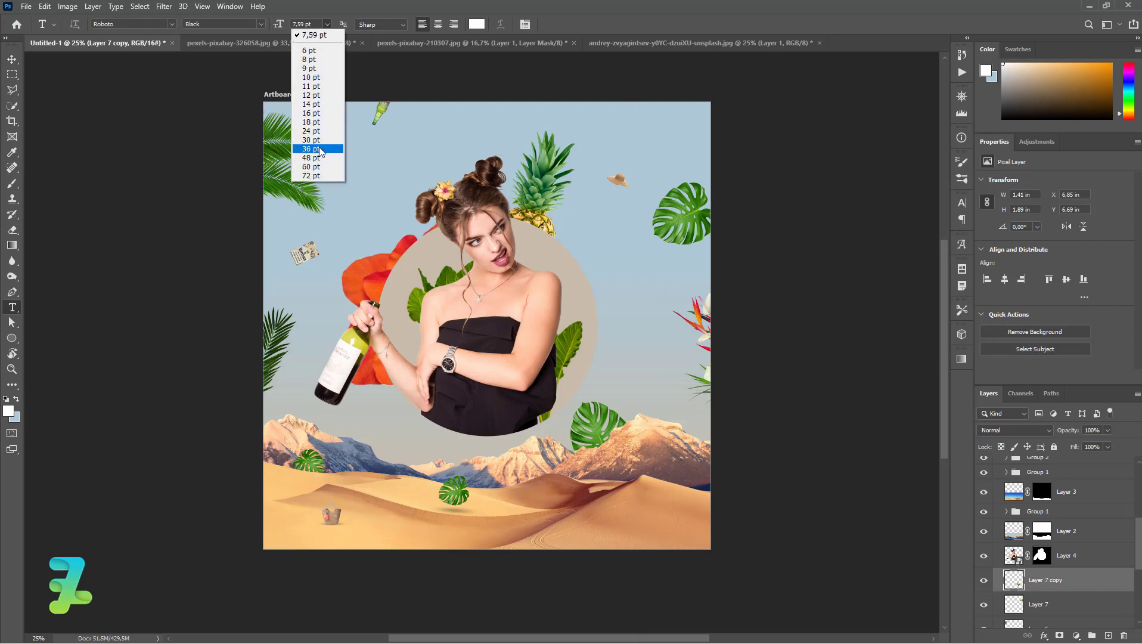
left_click(312, 166)
left_click(373, 421)
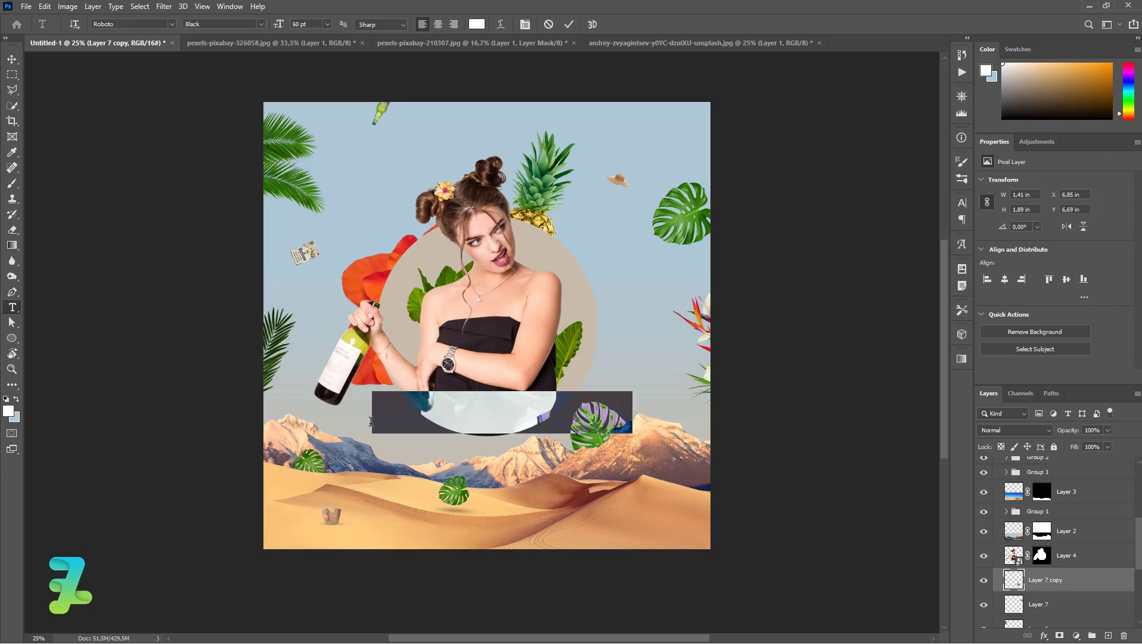
type("S")
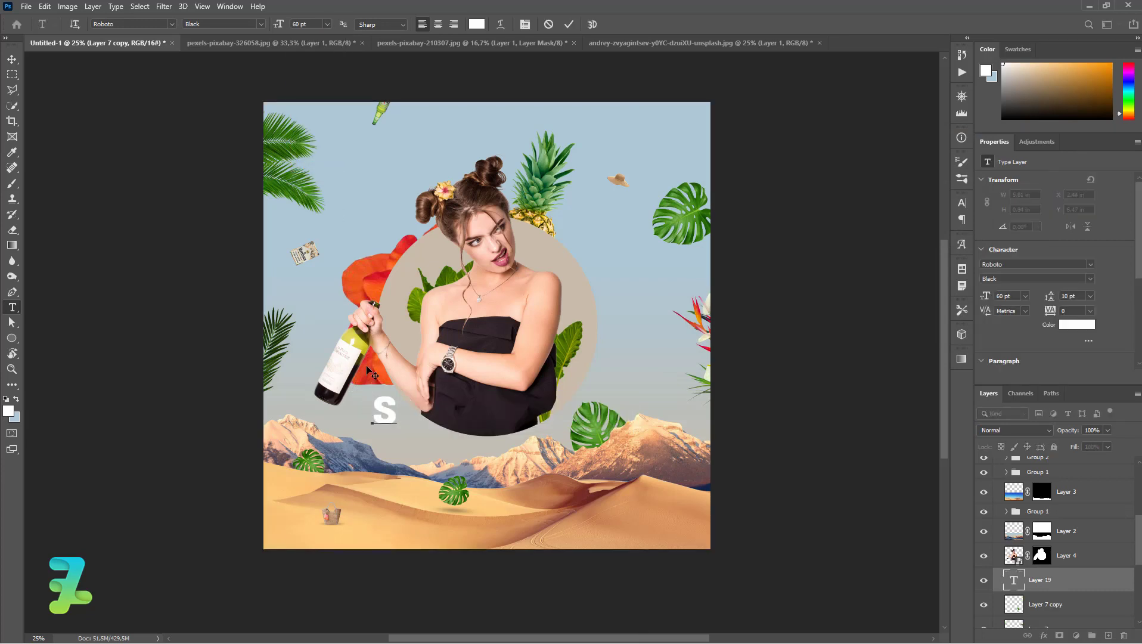
- Commit the S, nudge it slightly left, and enlarge it to 100 pt
left_click(12, 59)
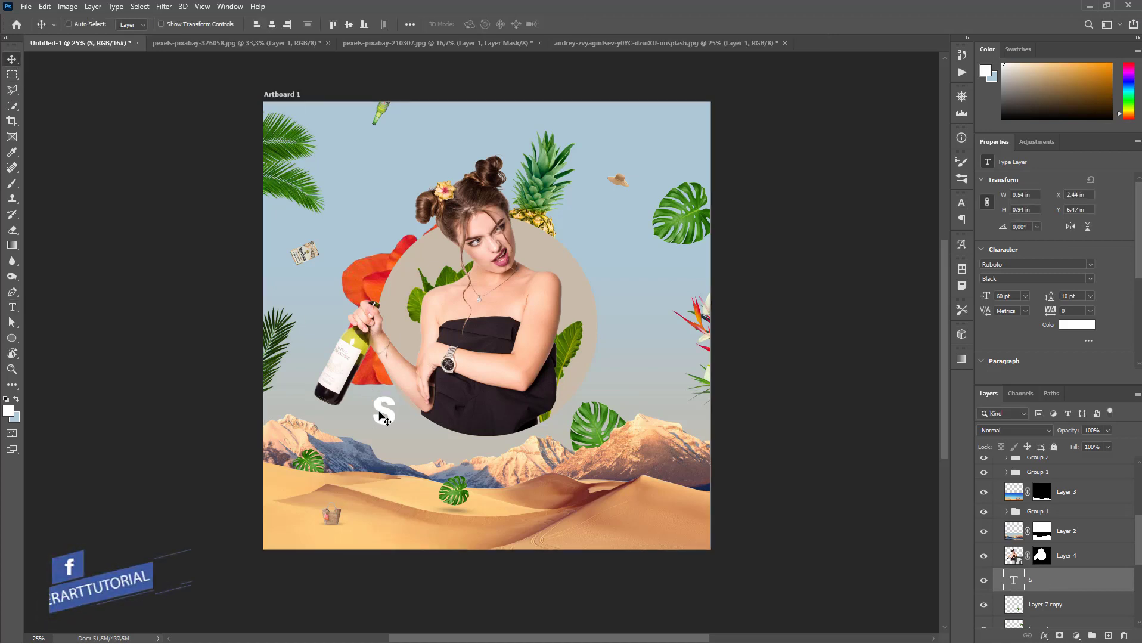
left_click_drag(382, 416, 358, 415)
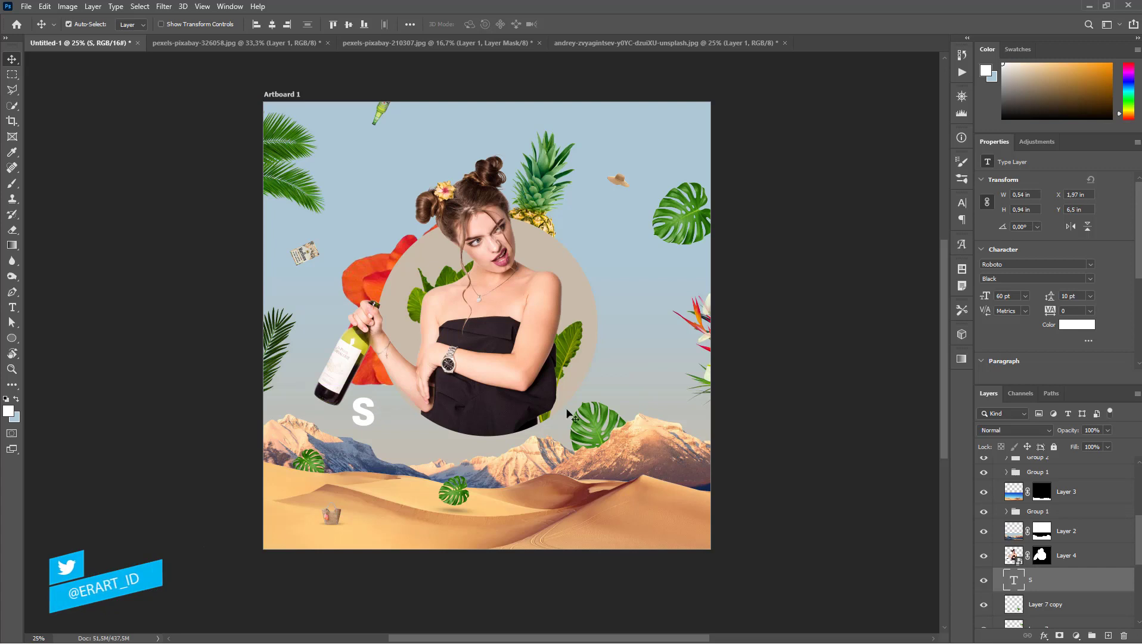
double_click(1015, 581)
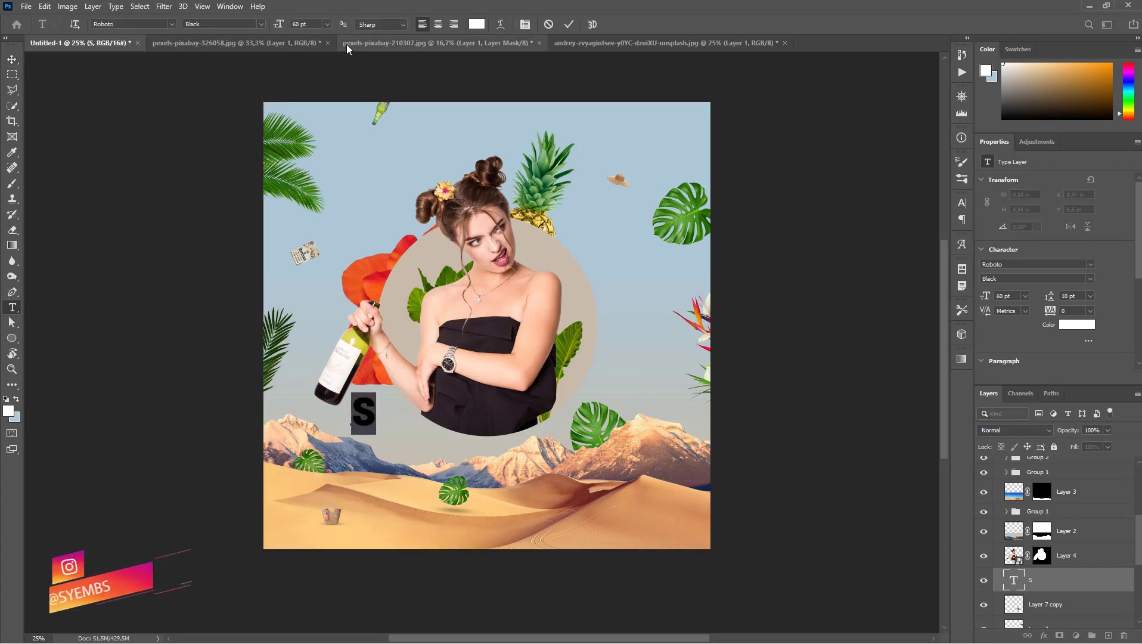
left_click(298, 24)
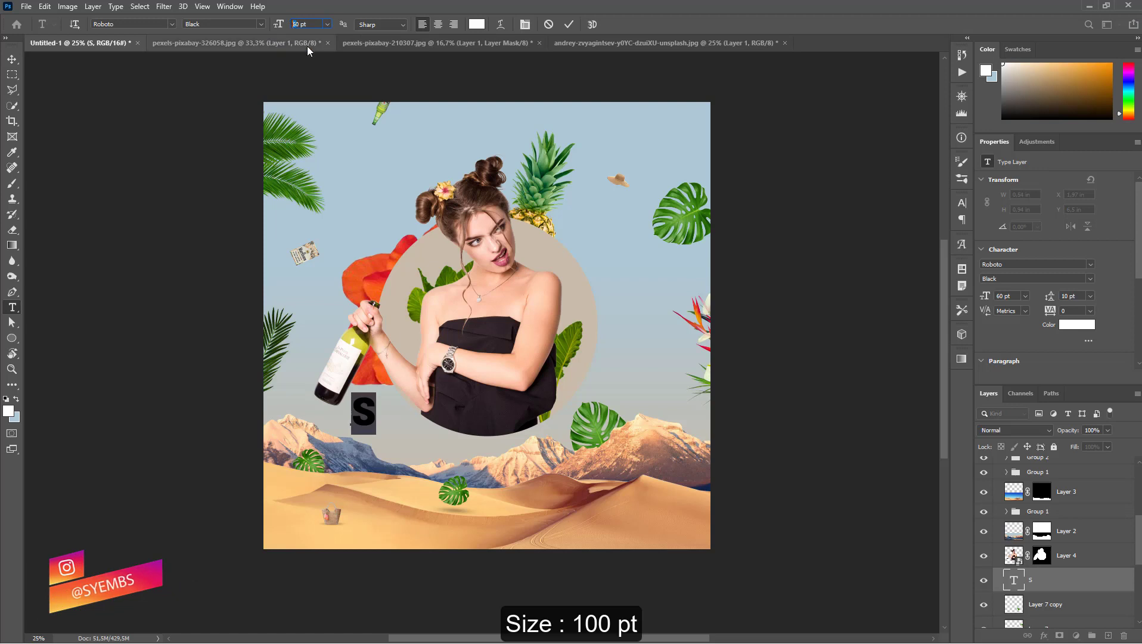
type("100")
key("Return")
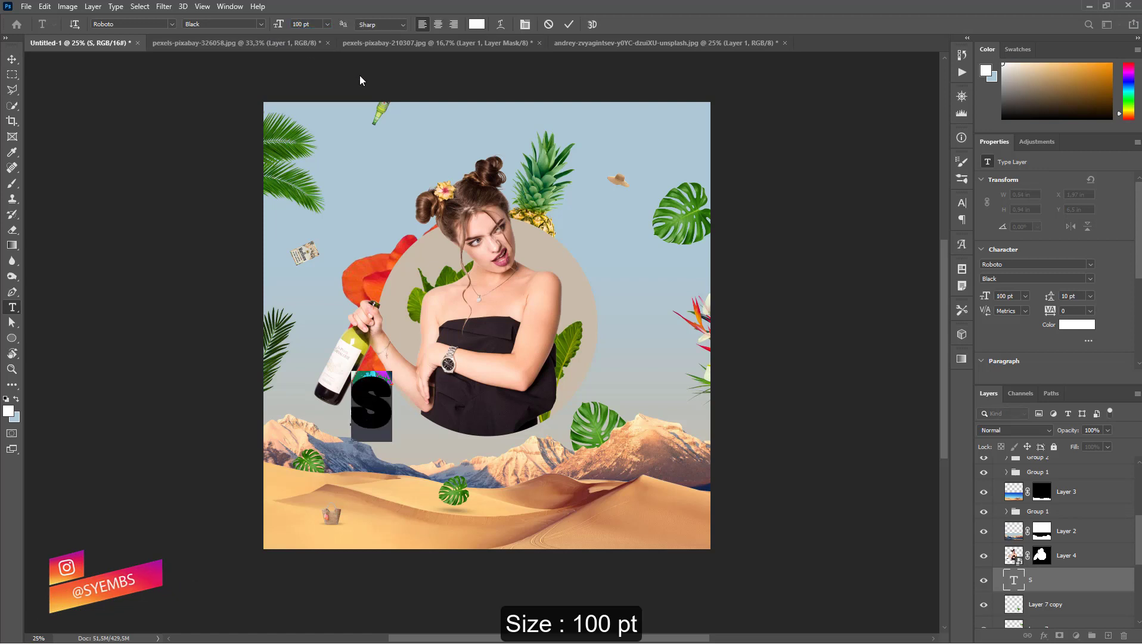
key("ctrl+Return")
- Place the enlarged S just above the mountains and duplicate it for the next letter
key("v")
mouse_move(374, 410)
left_mouse_down()
mouse_move(350, 434)
mouse_move(423, 418)
left_mouse_up()
key("ctrl+j")
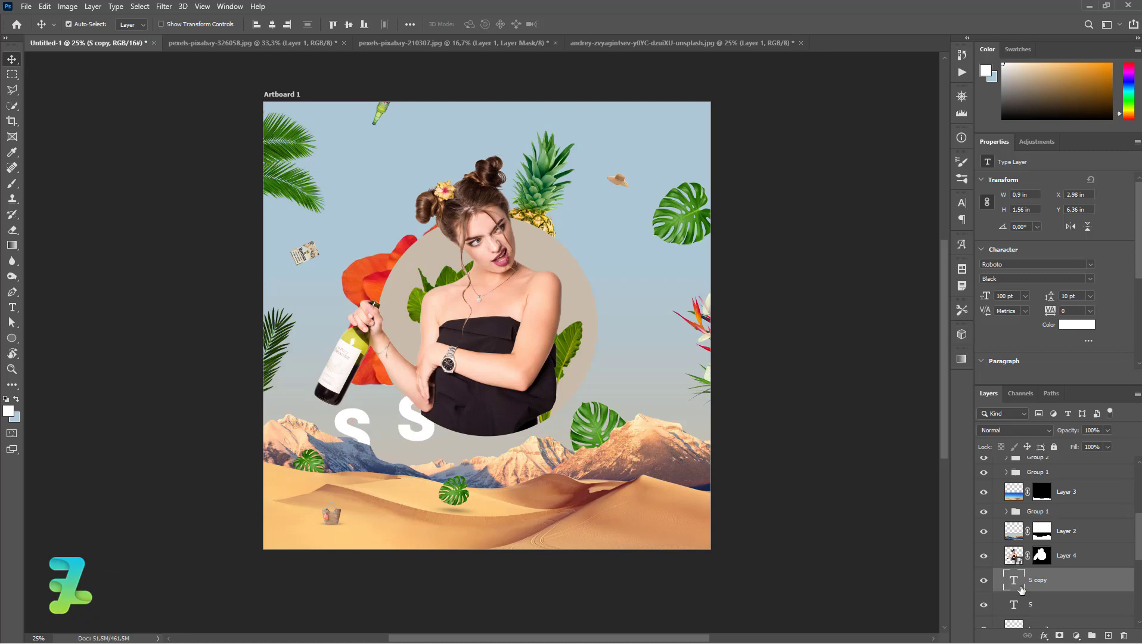
double_click(1015, 580)
- Make the copy a U, raise its layer, and place a duplicate lower right
type("U")
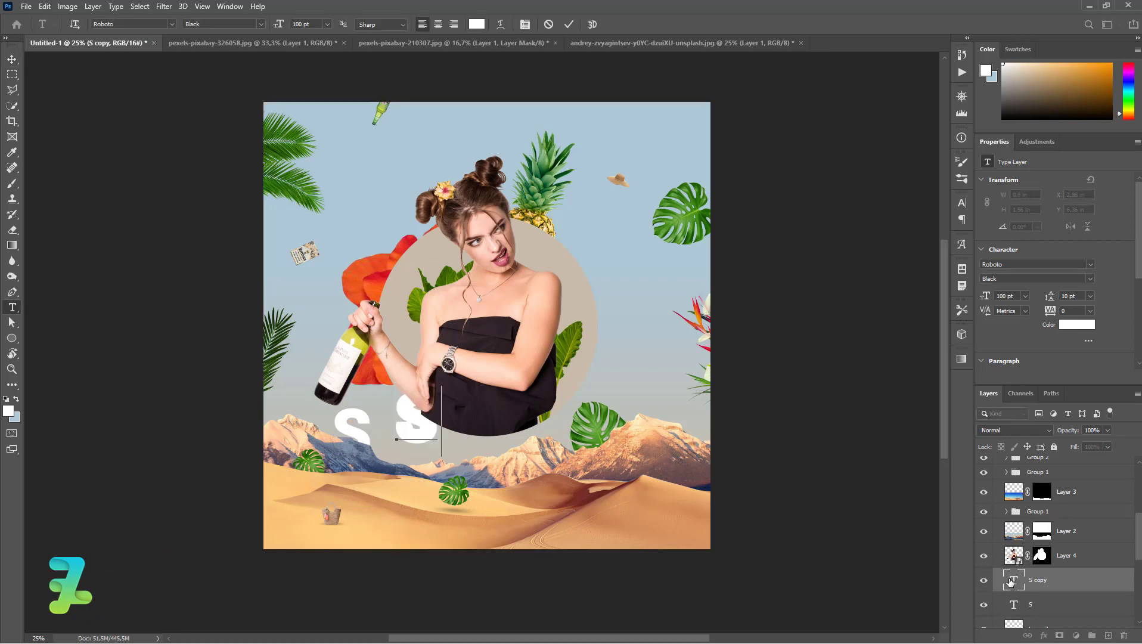
left_click(14, 59)
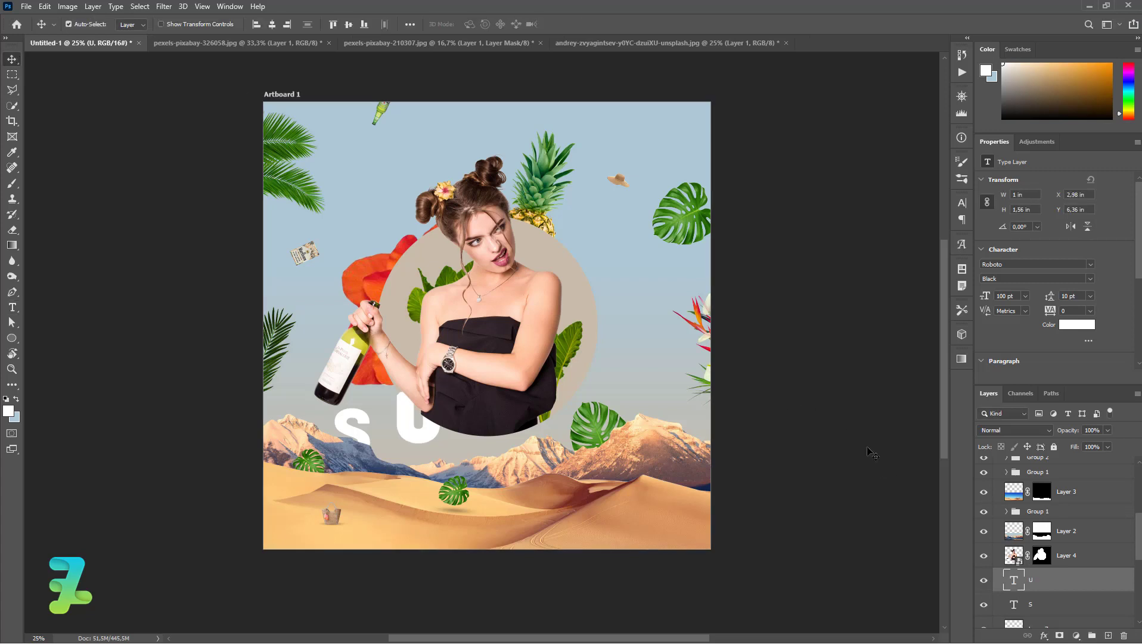
mouse_move(1017, 579)
left_mouse_down()
mouse_move(1036, 430)
mouse_move(1050, 503)
left_mouse_up()
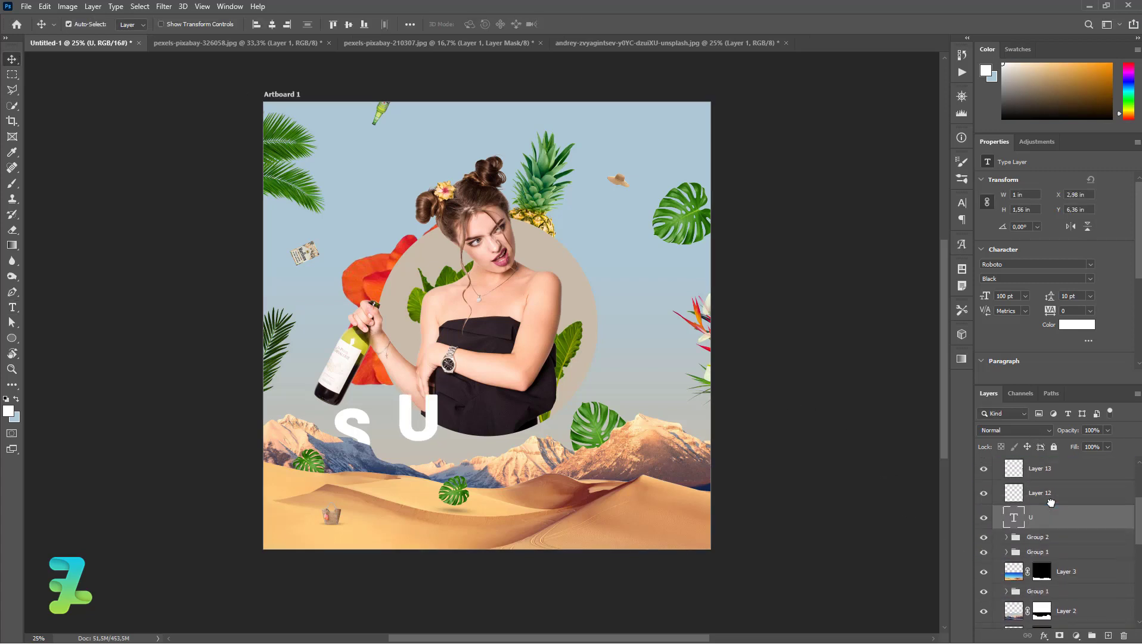
key("ctrl+j")
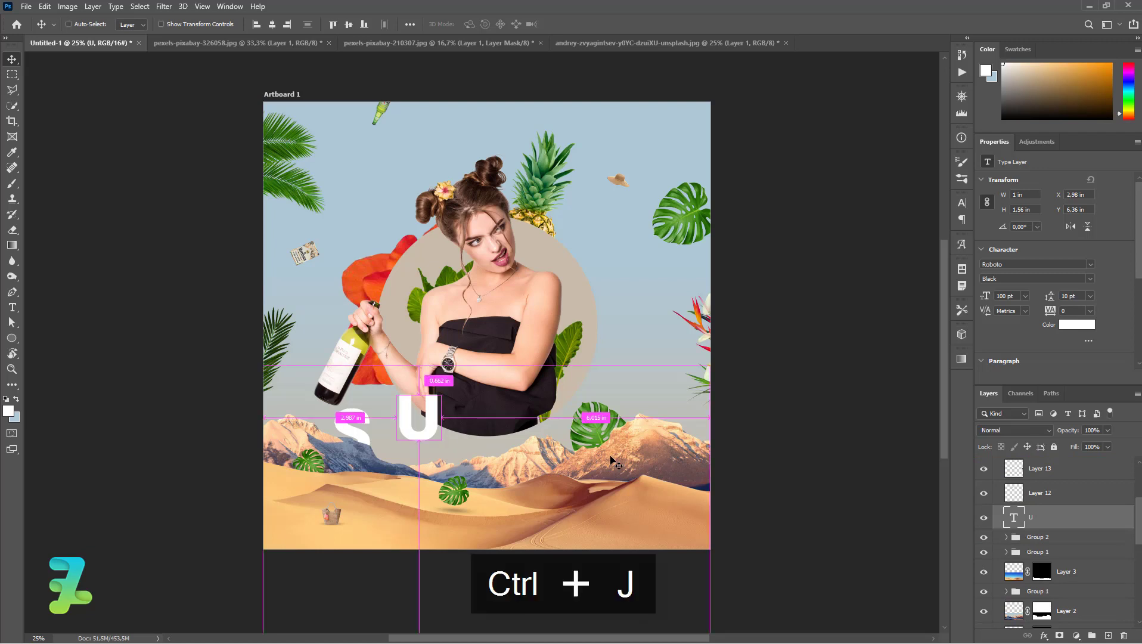
mouse_move(437, 425)
left_mouse_down()
mouse_move(516, 376)
mouse_move(528, 448)
mouse_move(507, 451)
left_mouse_up()
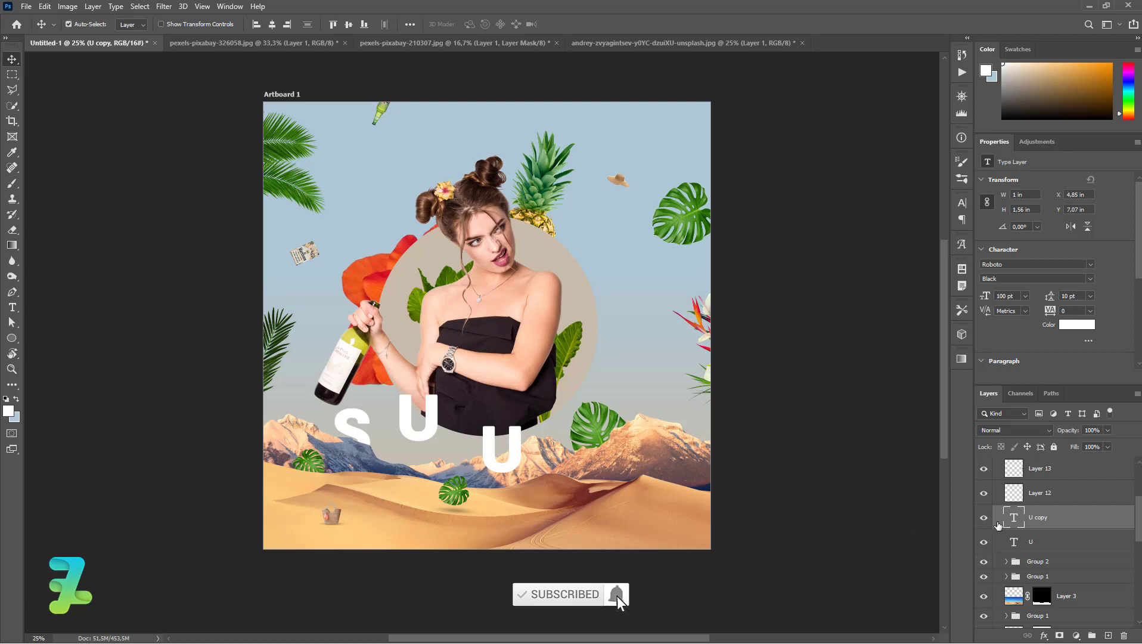
- Change the duplicate to M, lower it into the dunes, and move its layer below Layer 3
double_click(1010, 521)
type("M")
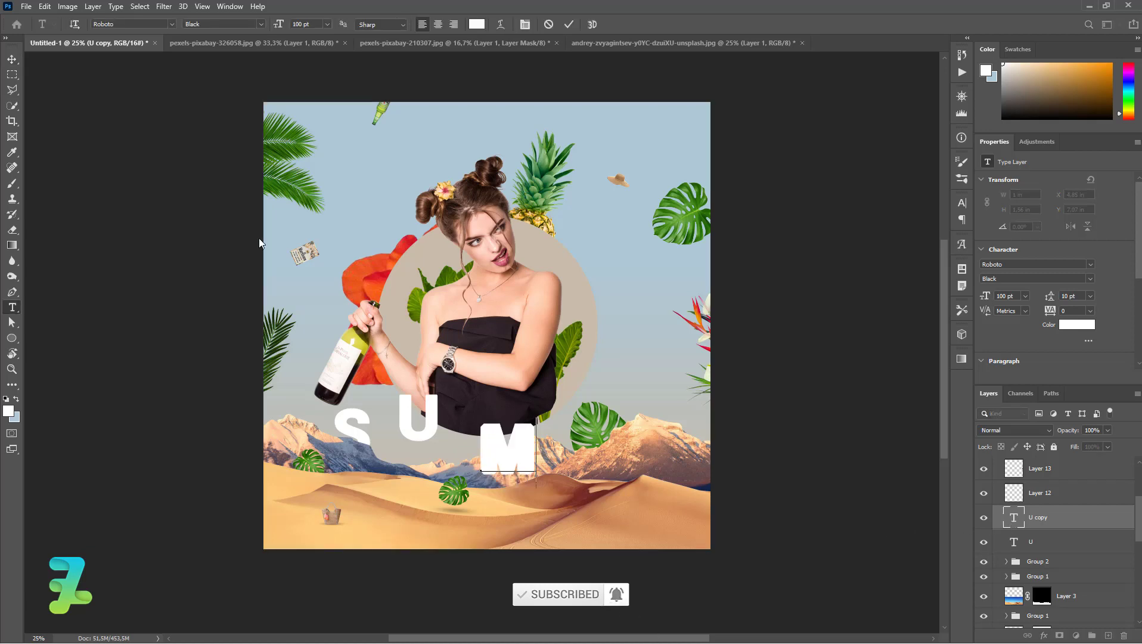
left_click(8, 59)
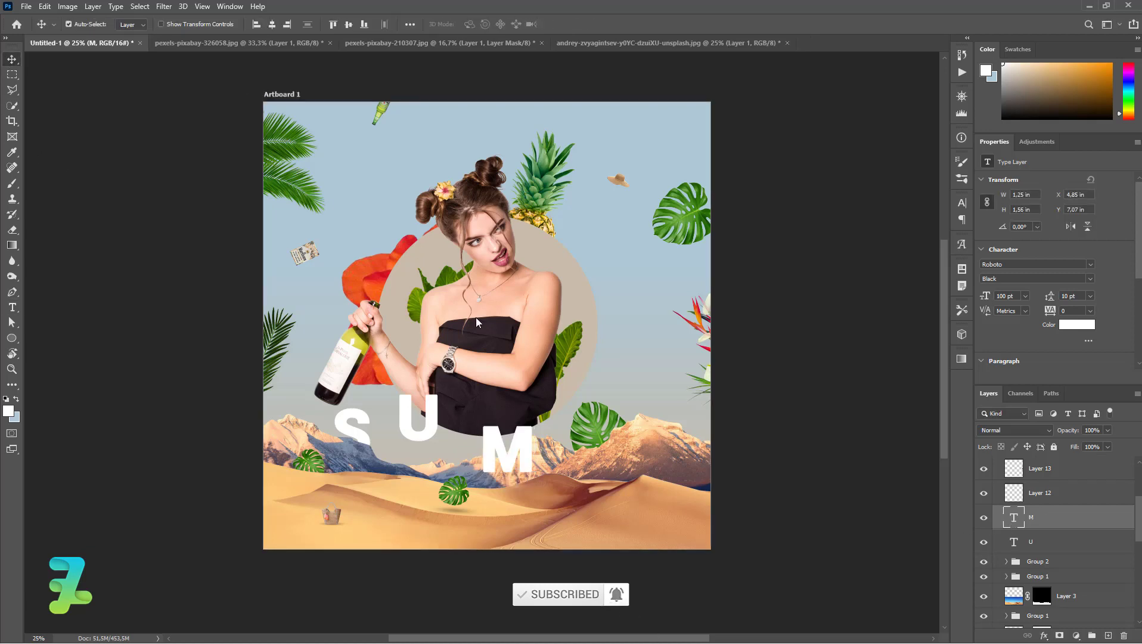
left_click_drag(523, 460, 522, 474)
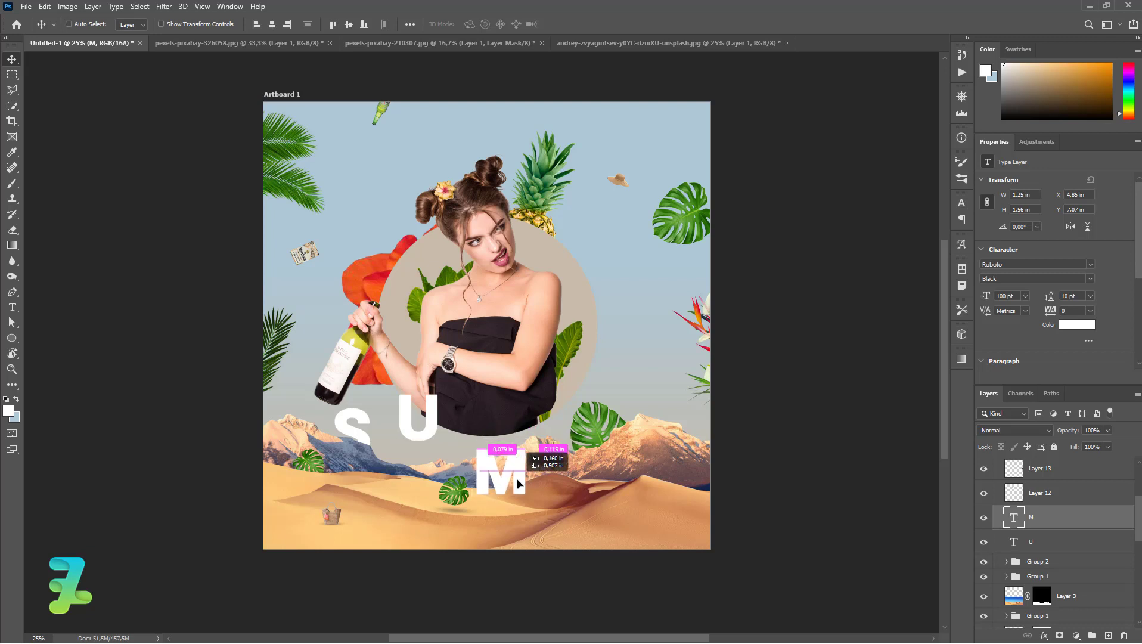
left_click_drag(522, 474, 518, 481)
left_click_drag(1020, 518, 1020, 563)
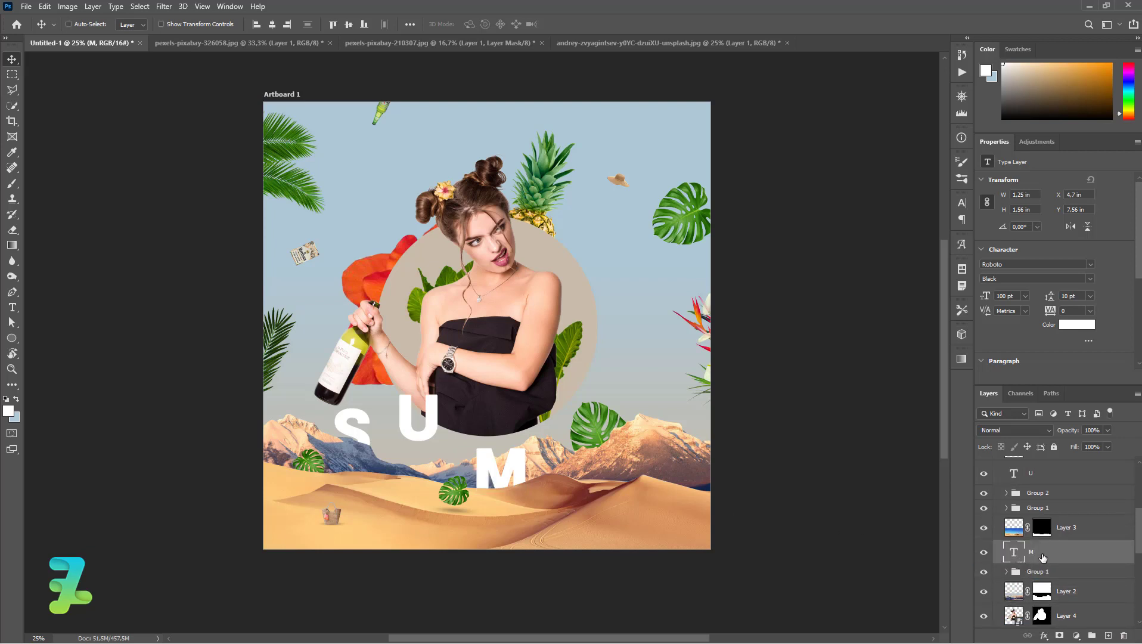
- Duplicate the M twice, placing copies right of the first M and beside the woman
key("ctrl+j")
mouse_move(525, 470)
left_mouse_down()
mouse_move(611, 478)
mouse_move(566, 474)
mouse_move(623, 378)
mouse_move(624, 347)
left_mouse_up()
key("ctrl+j")
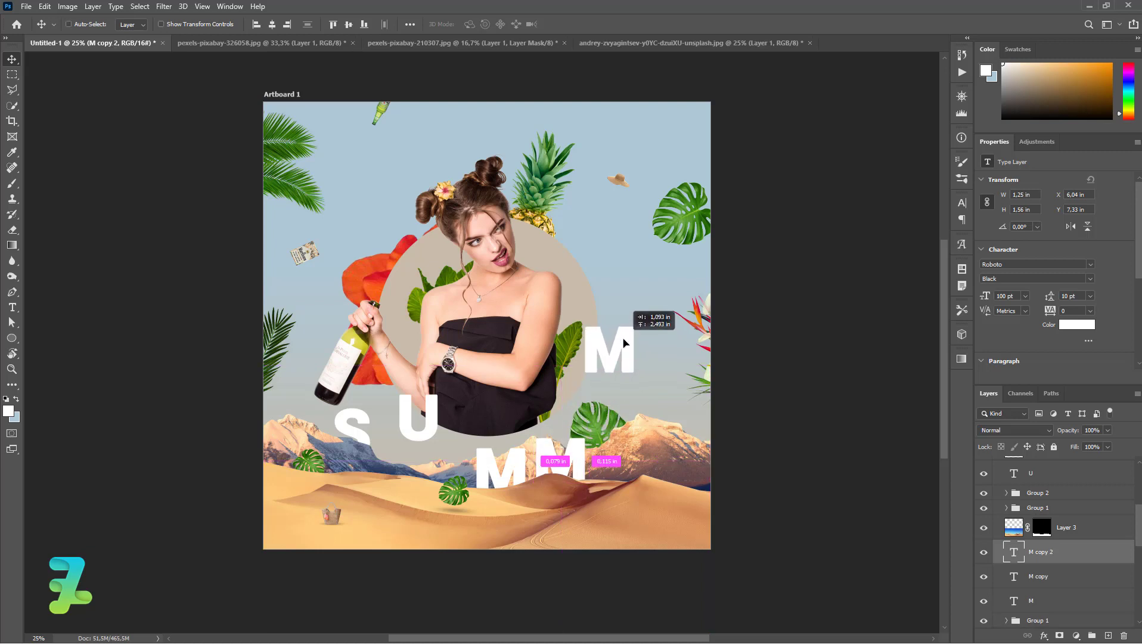
left_click_drag(624, 347, 624, 341)
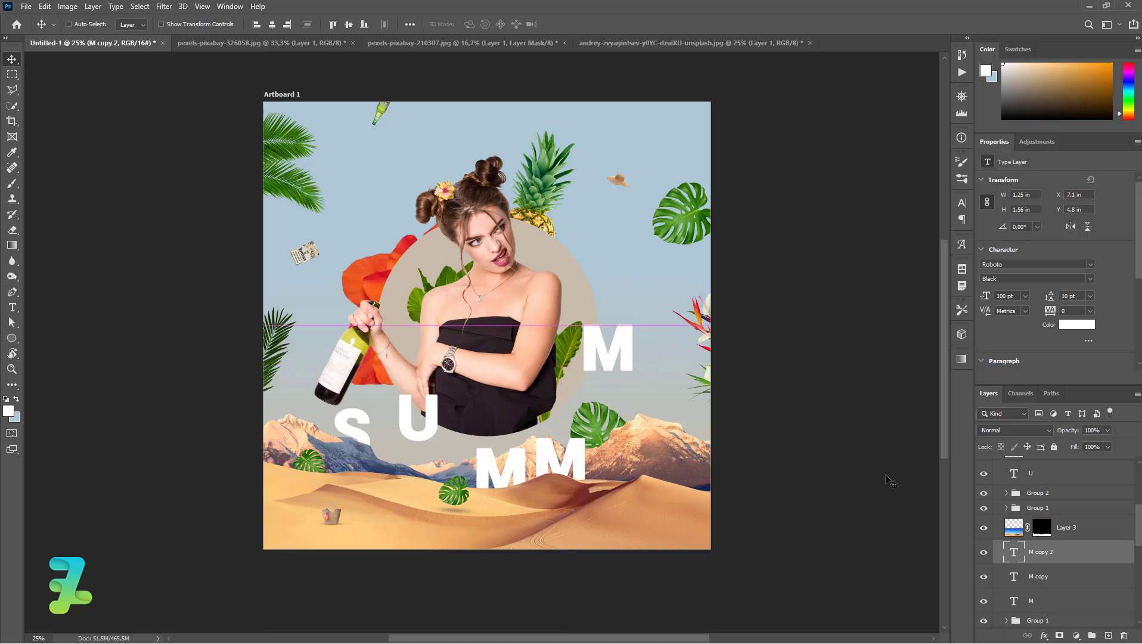
- Retype the third M as E and tuck its layer behind the beige circle
double_click(1019, 559)
type("E")
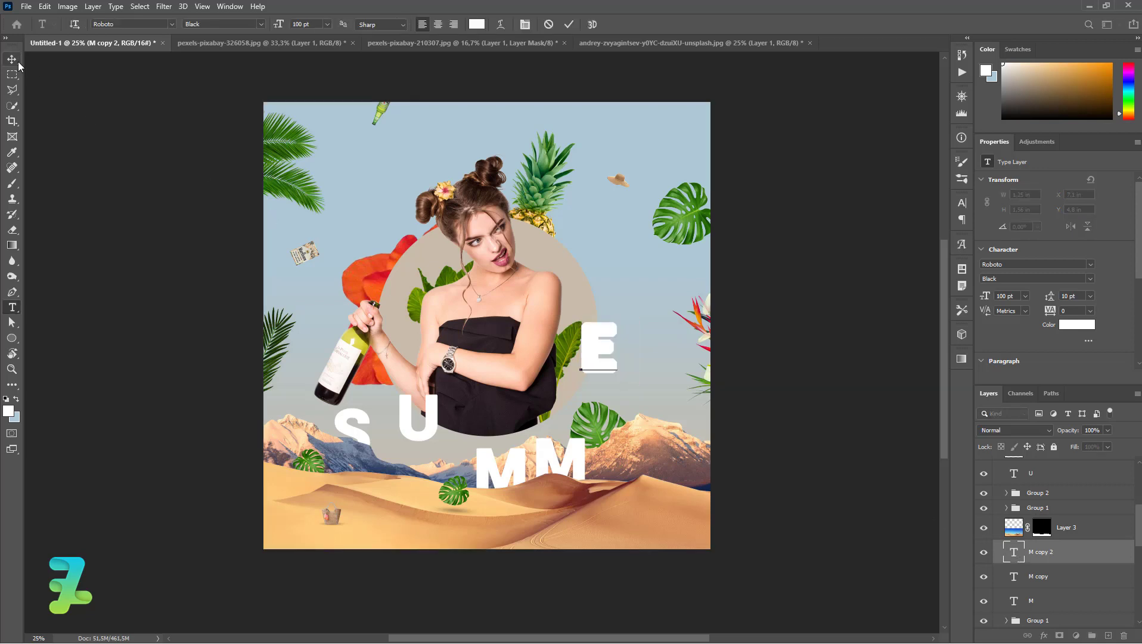
left_click(18, 62)
left_click_drag(1015, 553, 1011, 639)
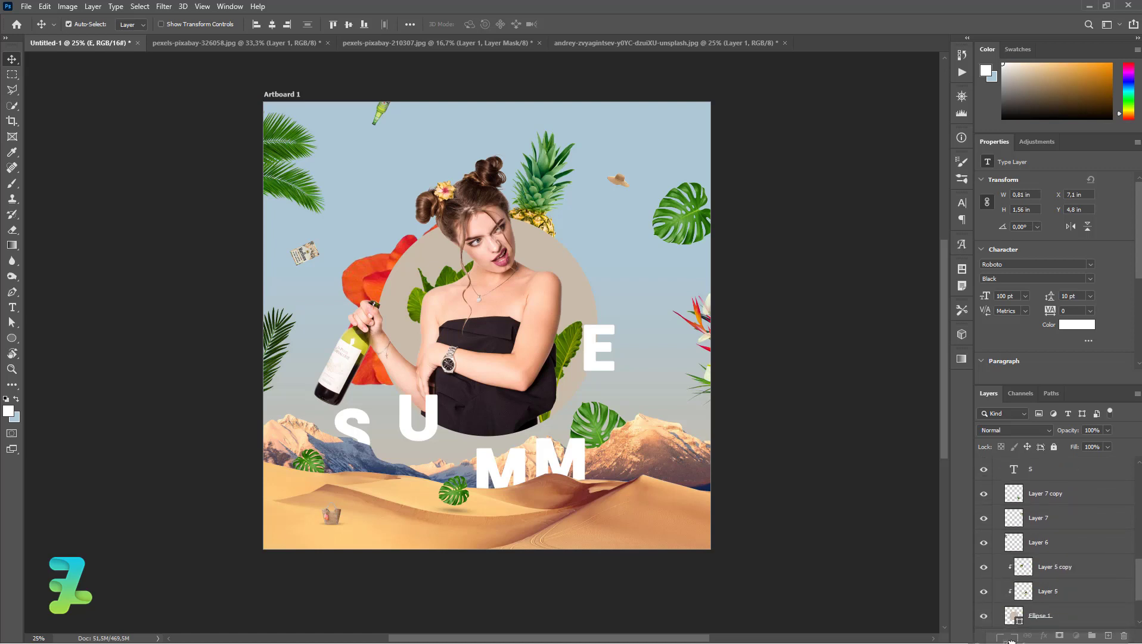
left_click_drag(1011, 639, 1013, 555)
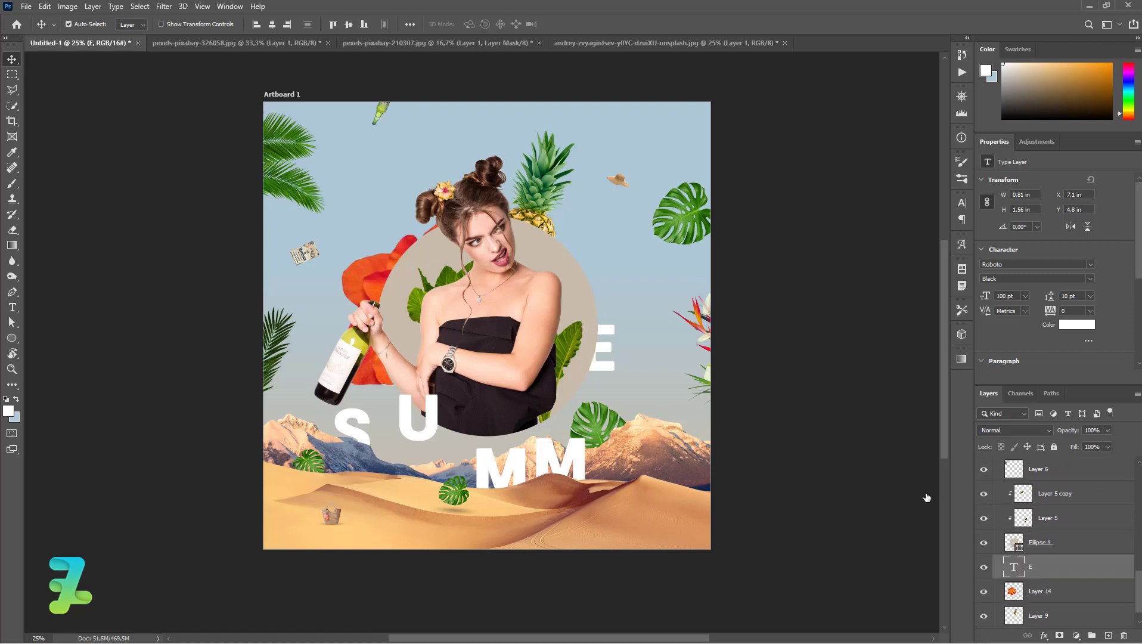
- Duplicate the E, change it to R, and place it higher near the right edge
key("ctrl+j")
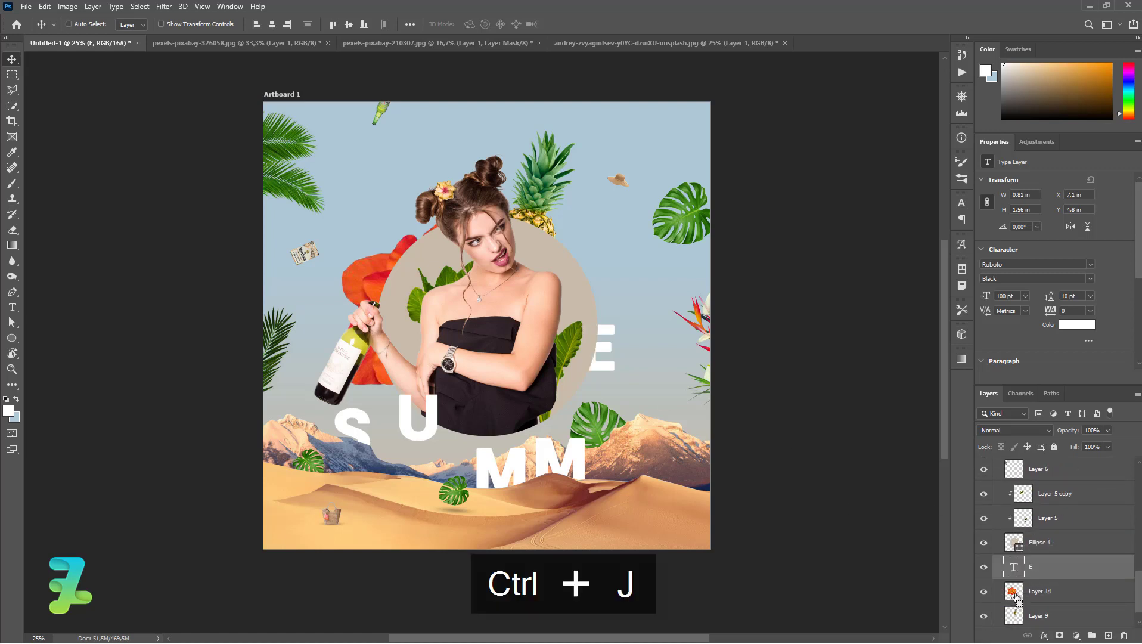
left_click_drag(620, 329, 660, 287)
double_click(1013, 568)
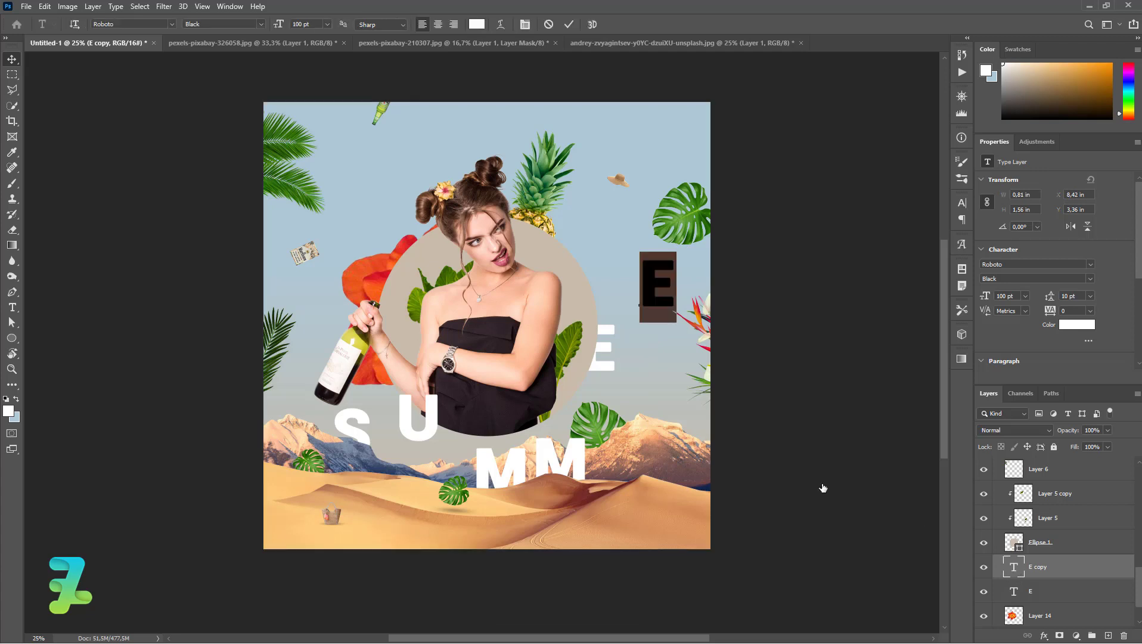
type("R")
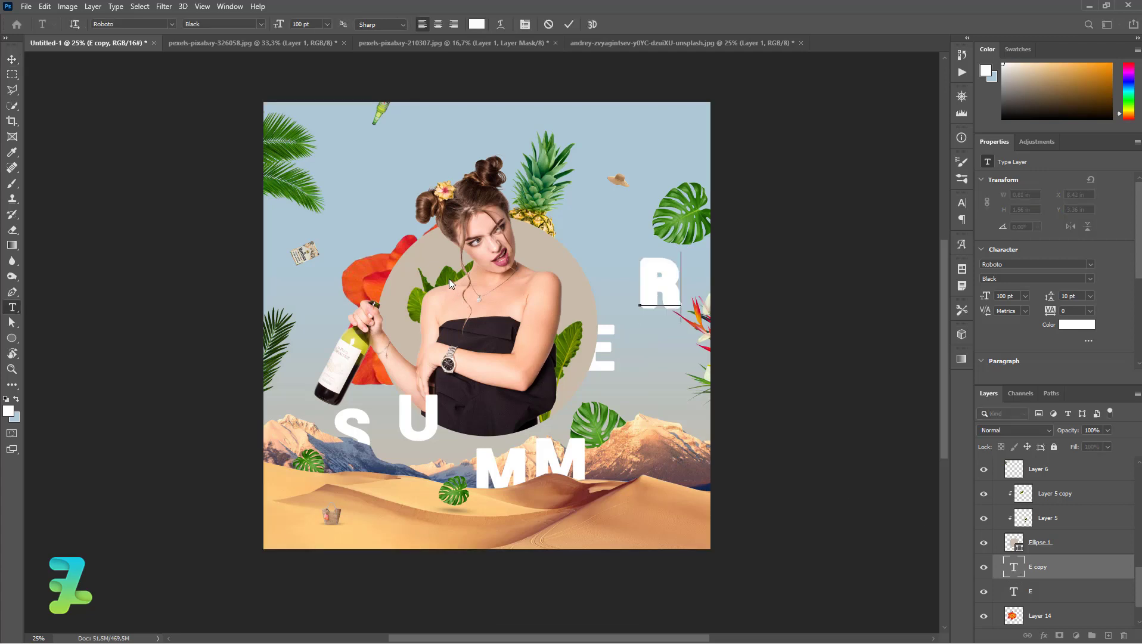
left_click(12, 59)
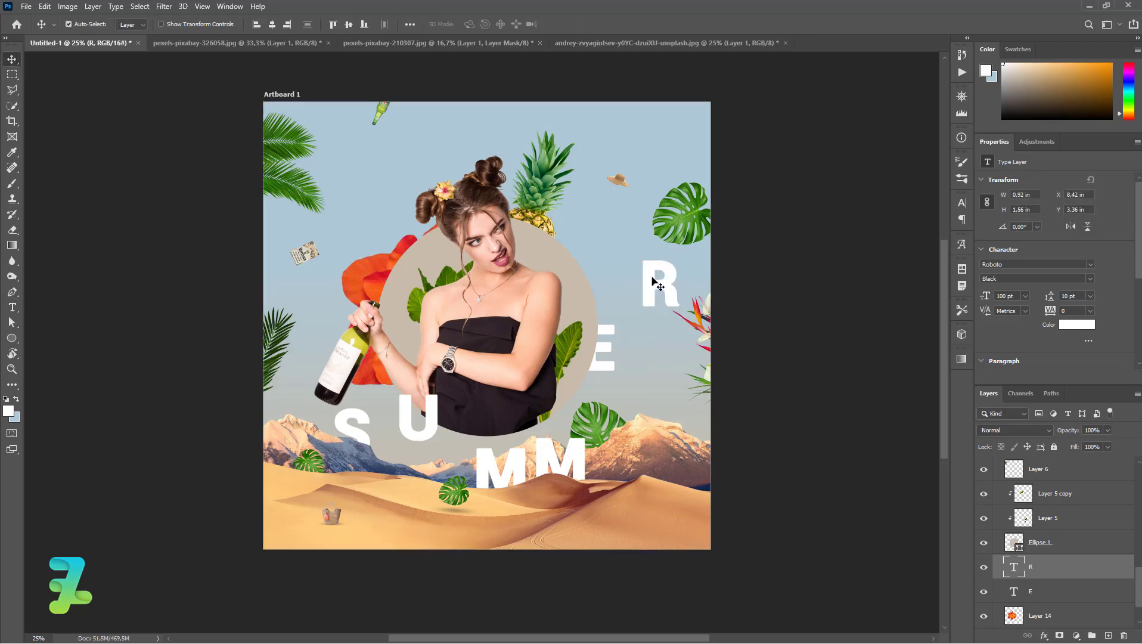
left_click_drag(654, 281, 641, 266)
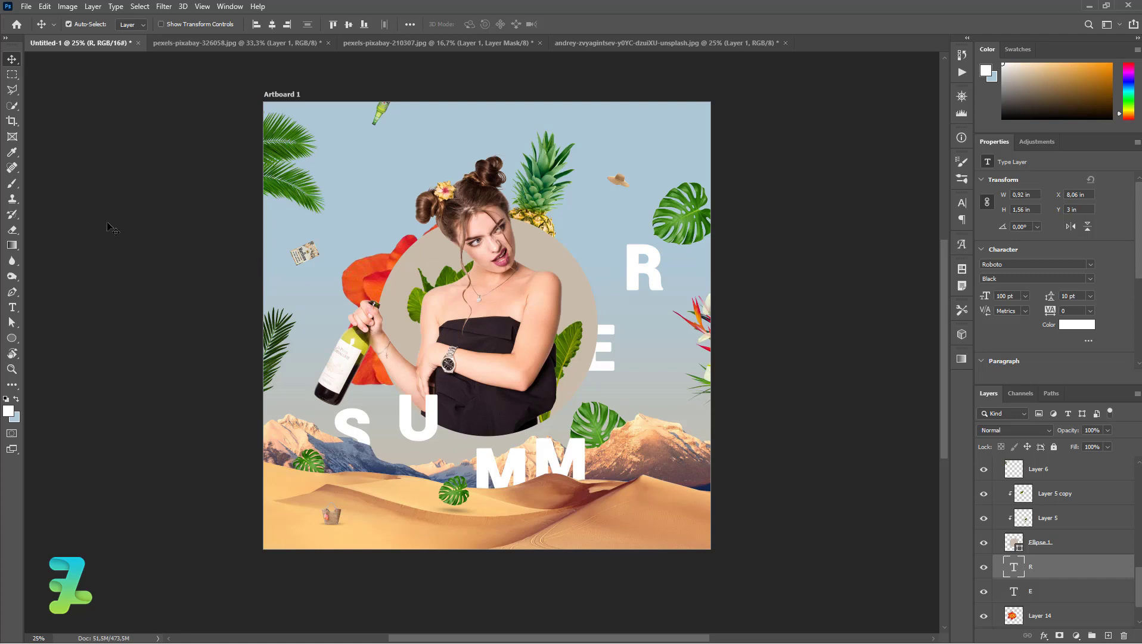
- Switch to the Brush tool and expand the PsPro_Cloud_Brushes set in the preset picker
left_click(13, 184)
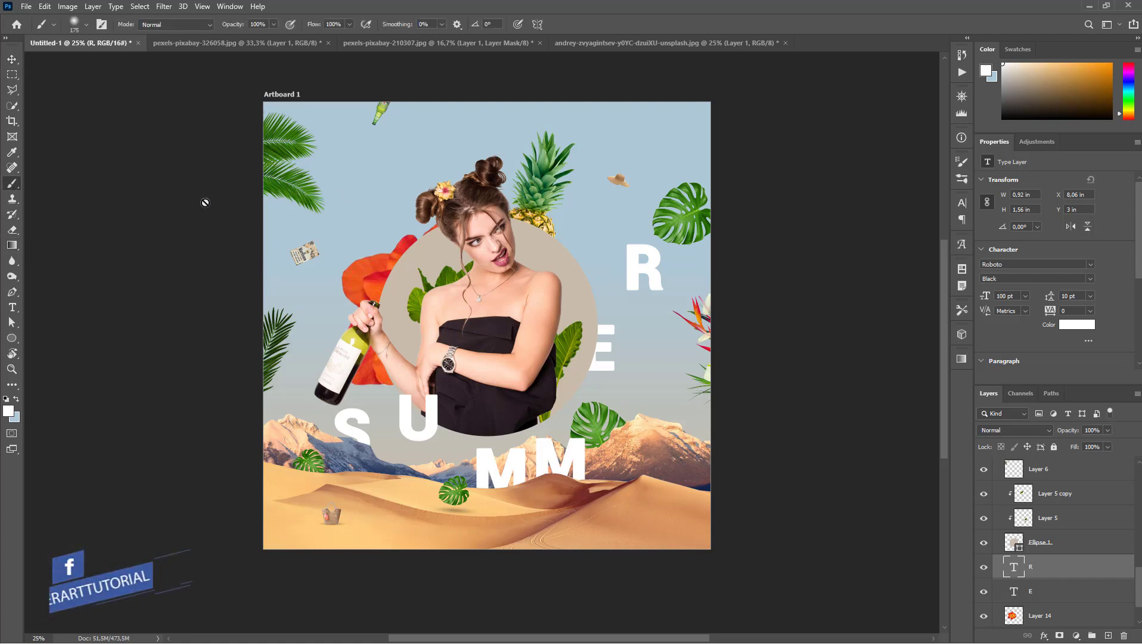
left_click(87, 27)
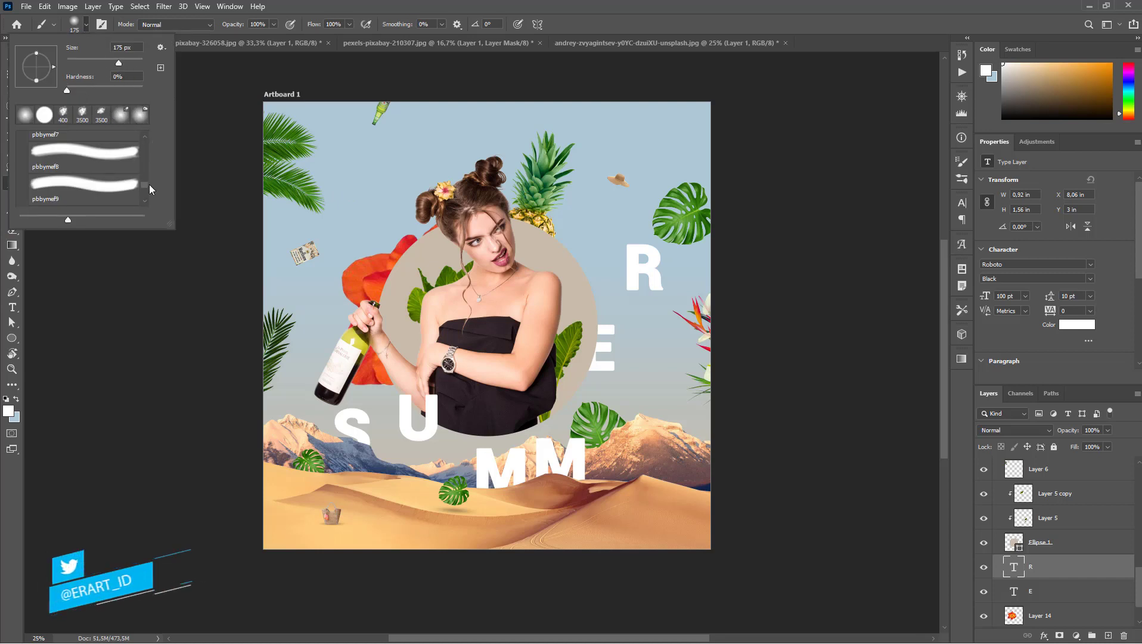
left_click_drag(146, 185, 140, 143)
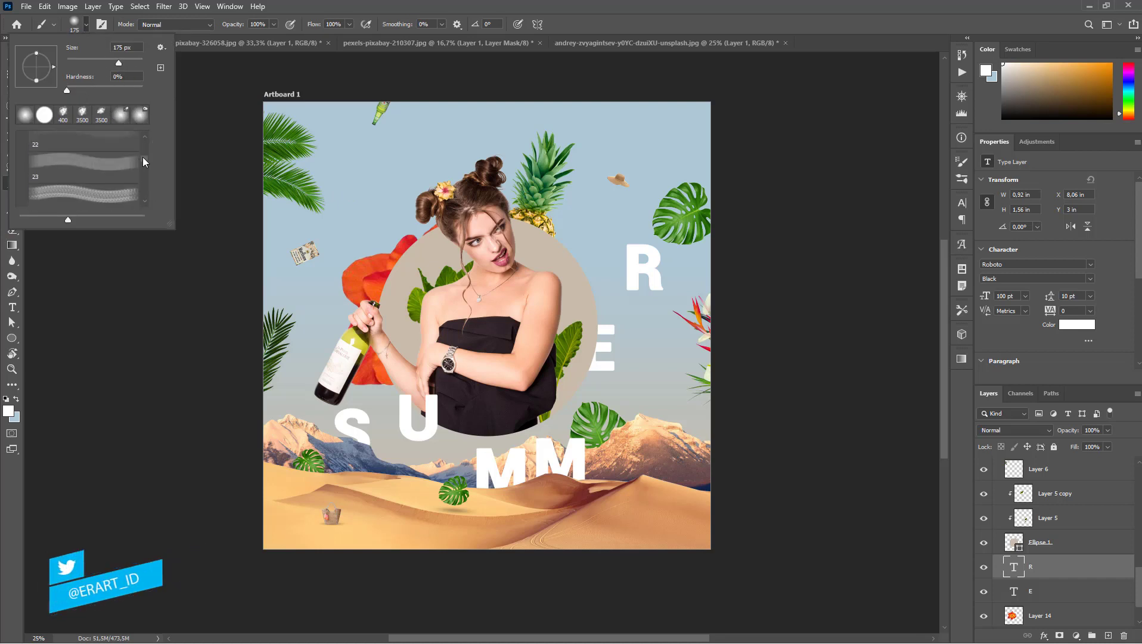
scroll(141, 146, "down", 2)
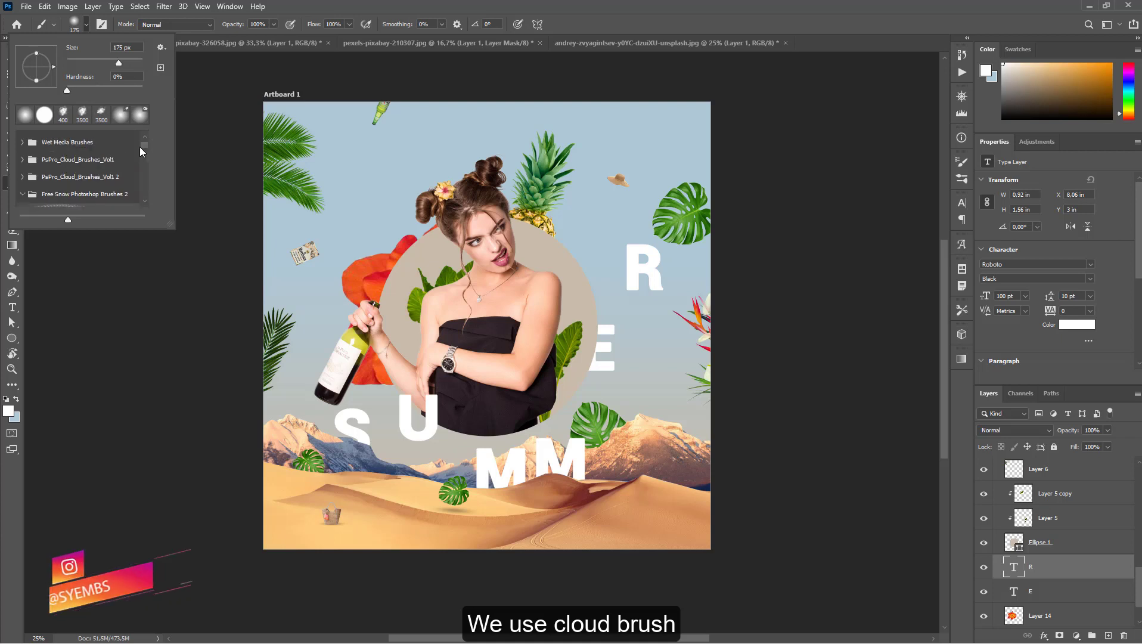
left_click(22, 177)
left_click(84, 194)
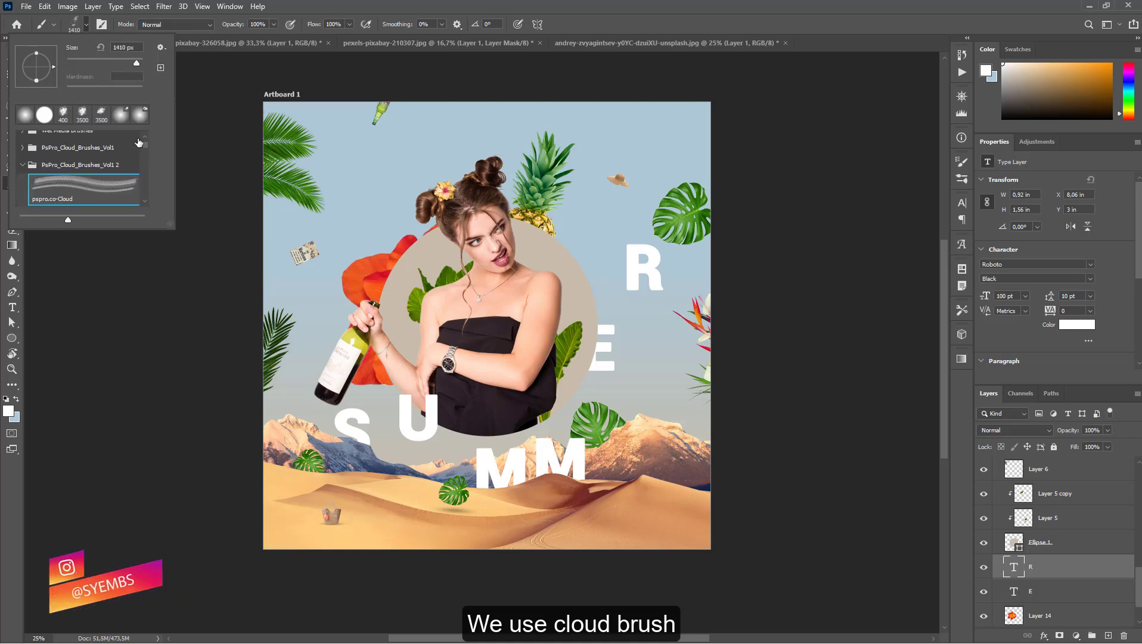
- Try several cloud brushes and settle on the 1396 px pspro.co-Cloud brush
scroll(105, 179, "down", 1)
left_click(105, 186)
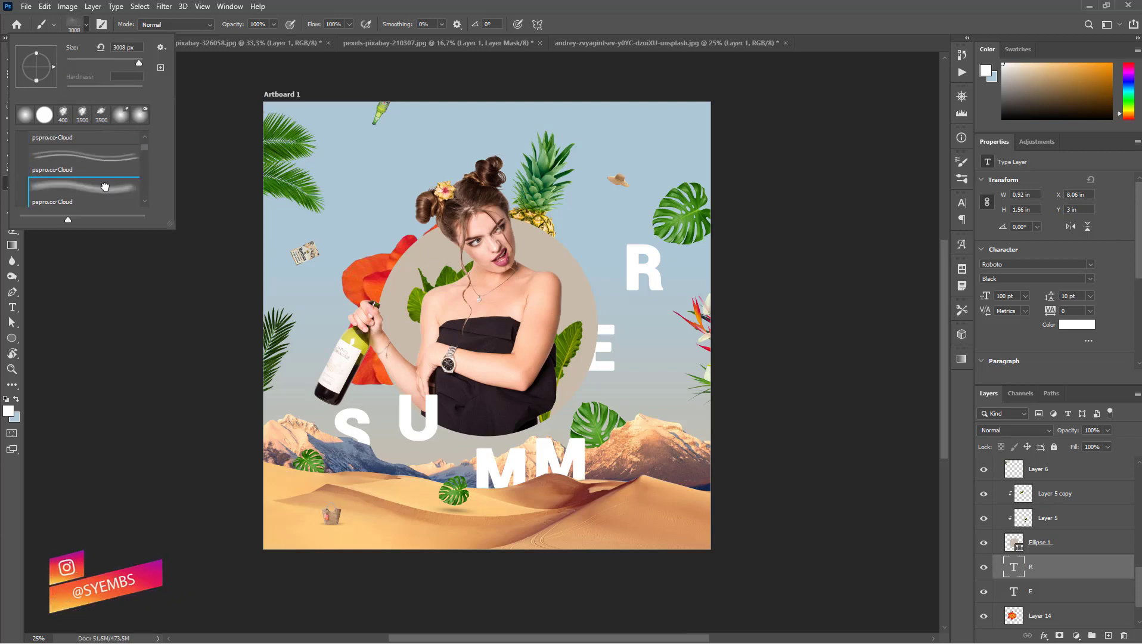
scroll(141, 198, "down", 1)
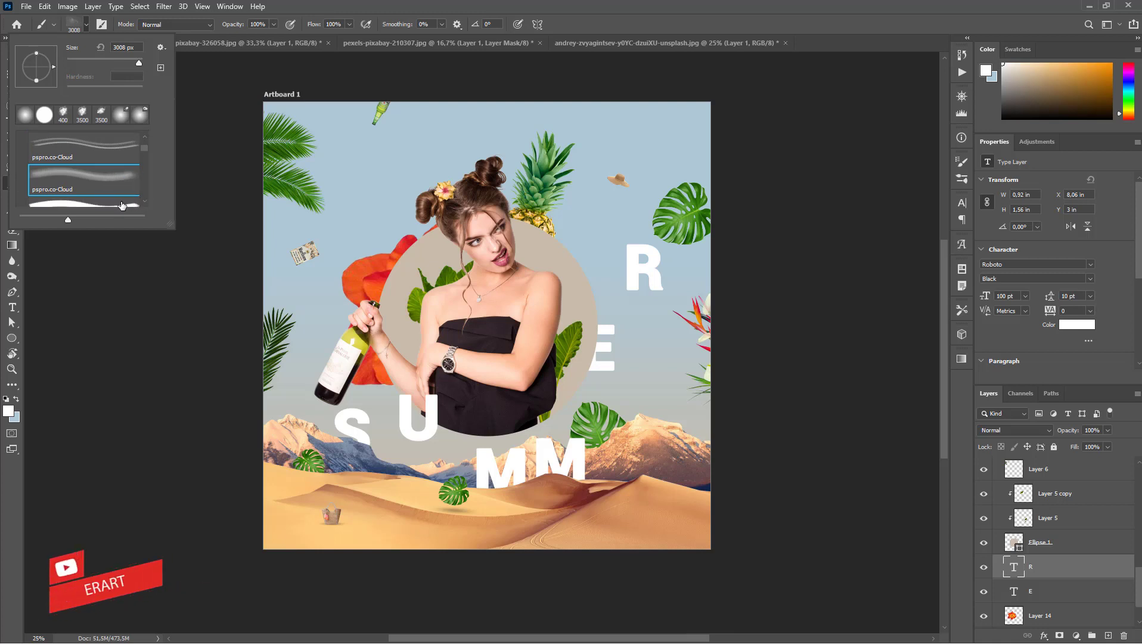
left_click(120, 201)
scroll(120, 199, "down", 1)
left_click(123, 197)
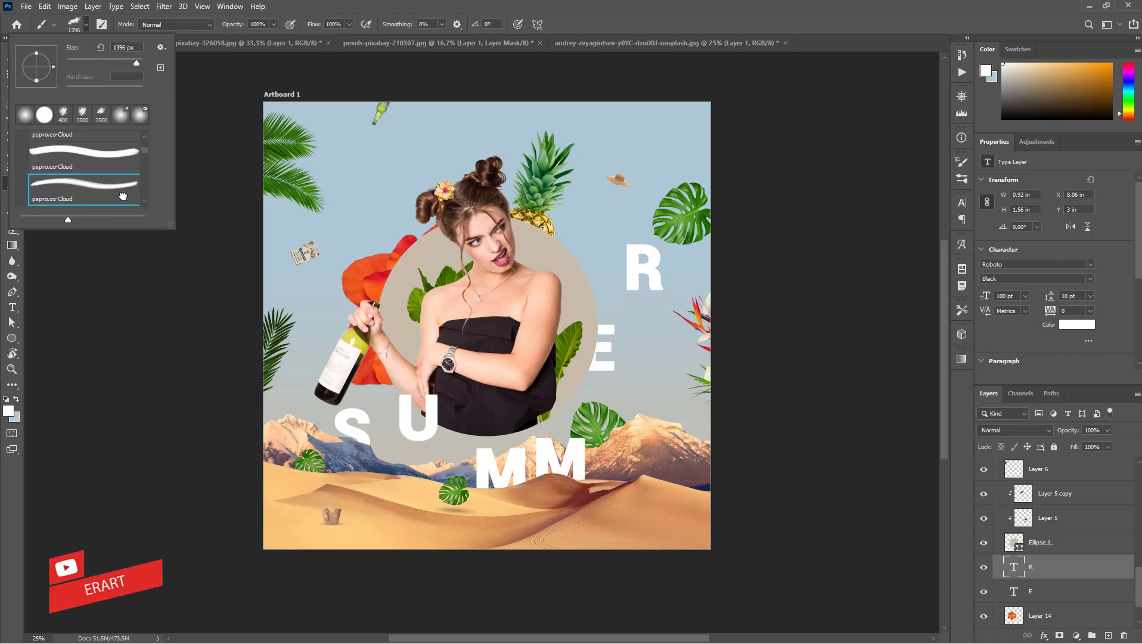
left_click(87, 25)
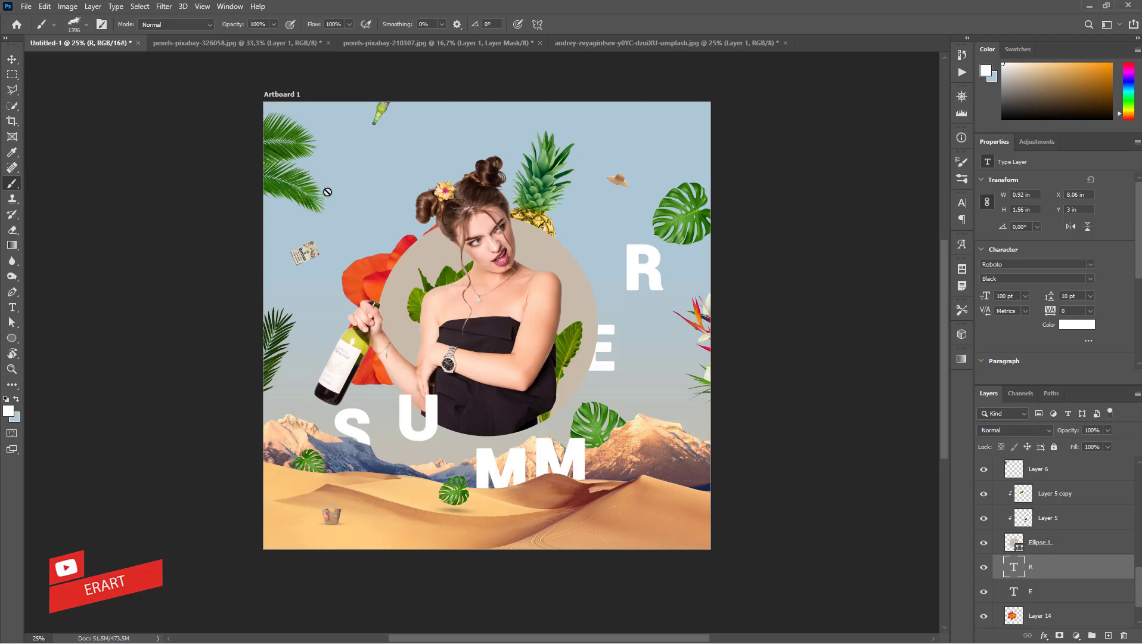
- On a new layer, paint clouds in the upper-left sky and right of the R
scroll(1141, 578, "down", 2)
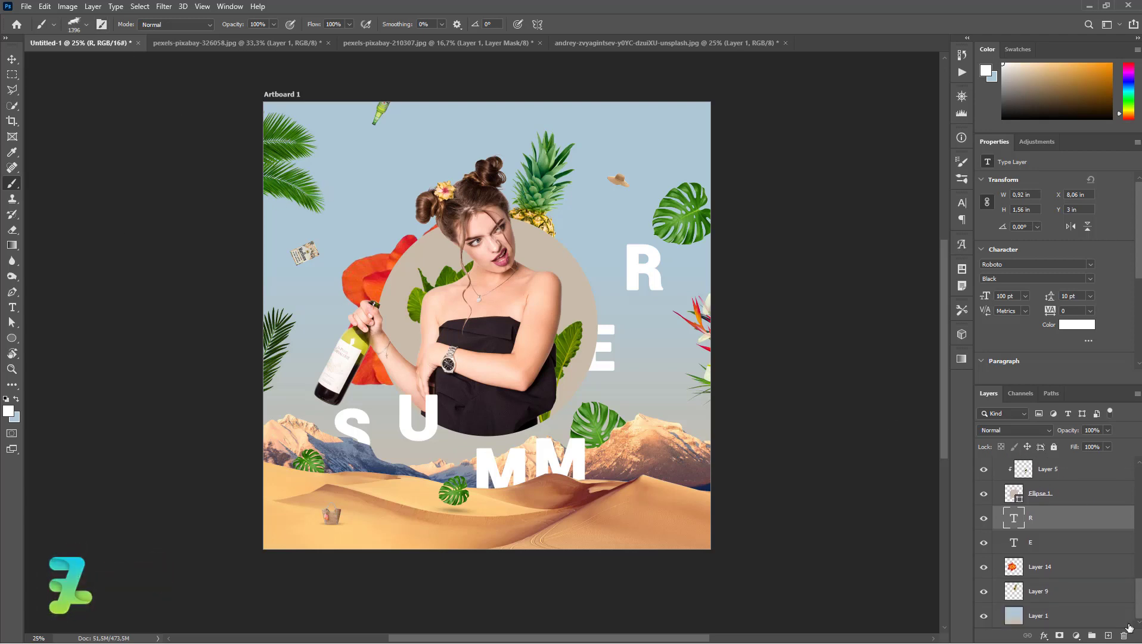
left_click(1095, 619)
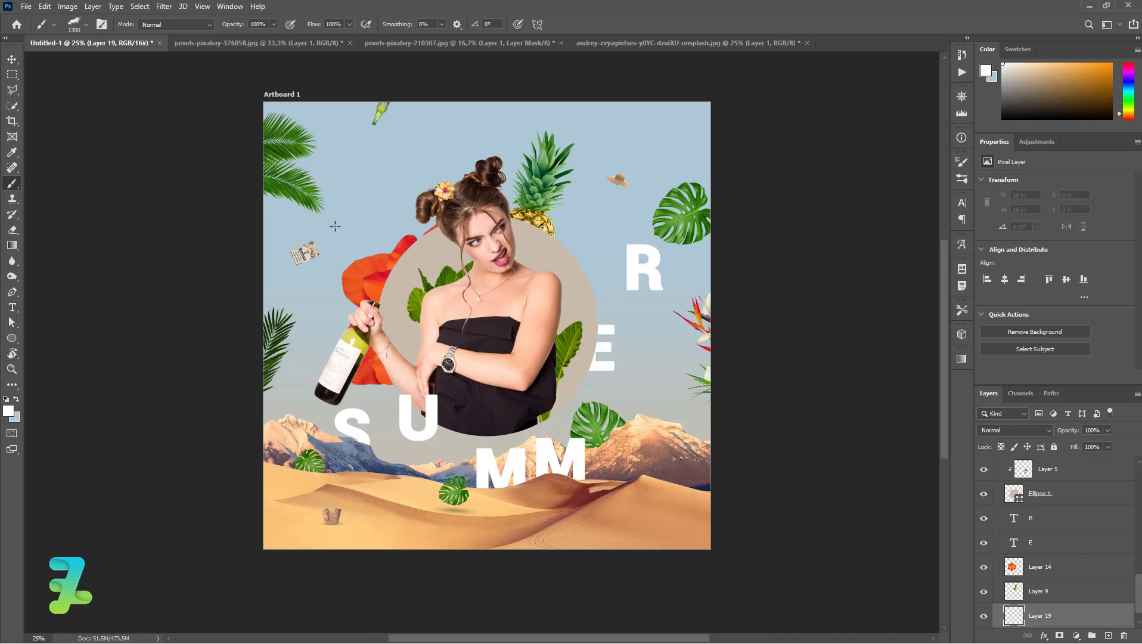
left_click(323, 194)
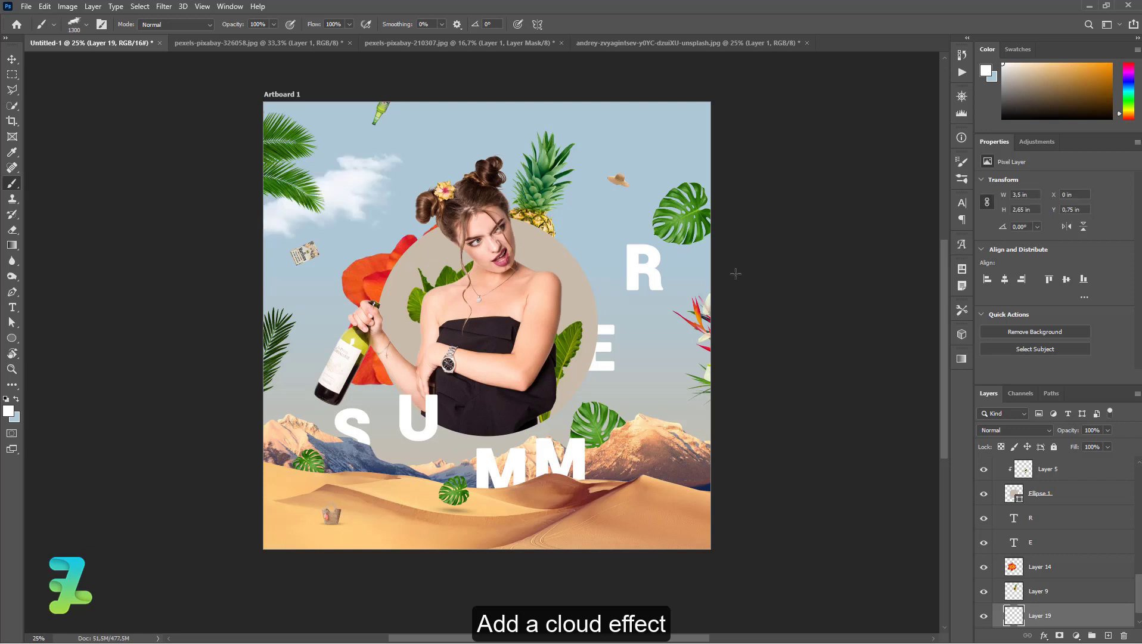
left_click(711, 266)
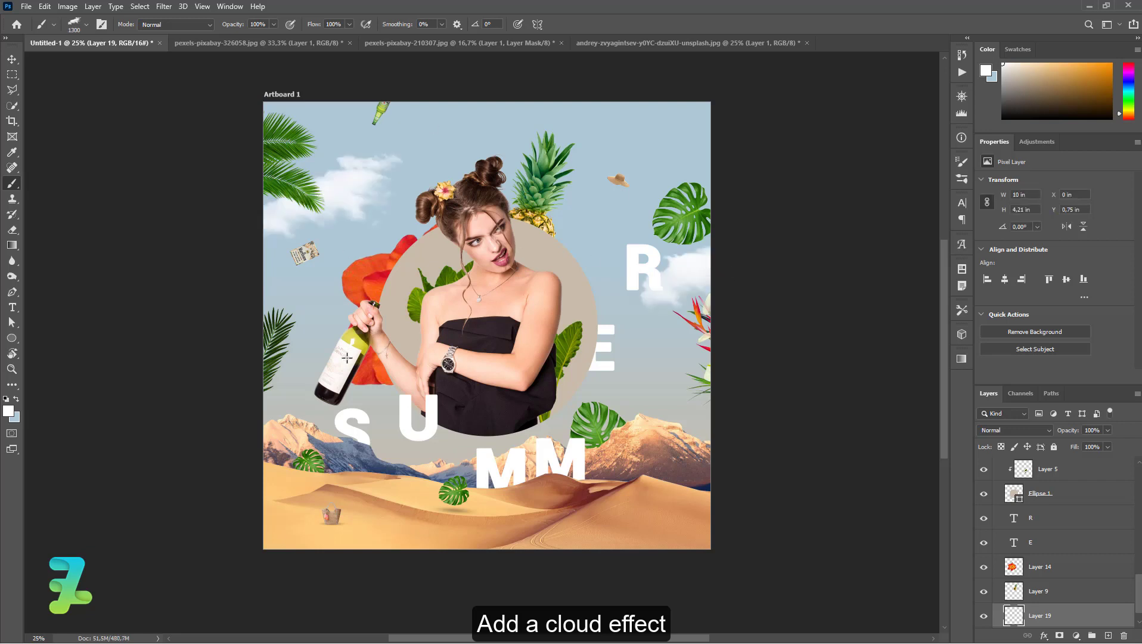
- Switch to a 1445 px cloud brush and paint clouds behind S and U and along the top edge
left_click(86, 27)
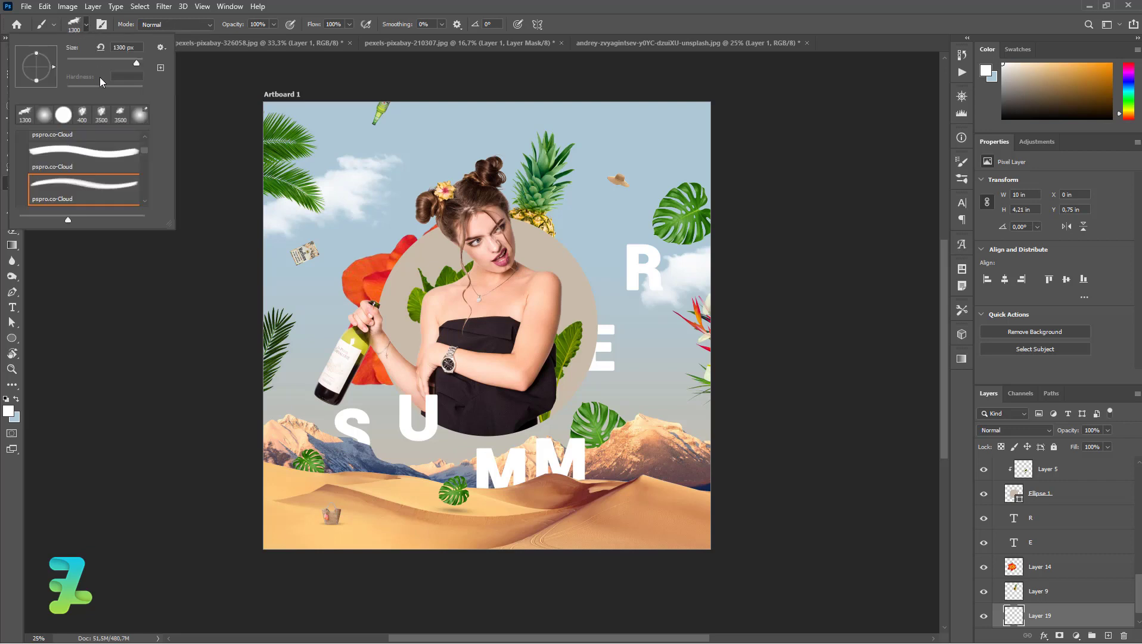
left_click(132, 200)
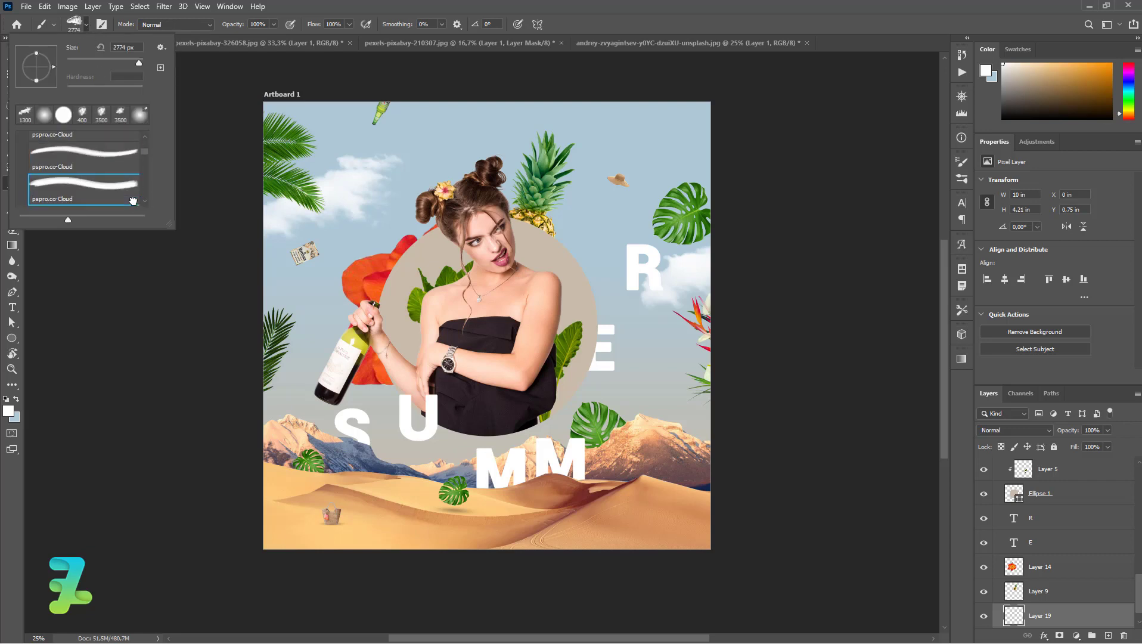
left_click(145, 201)
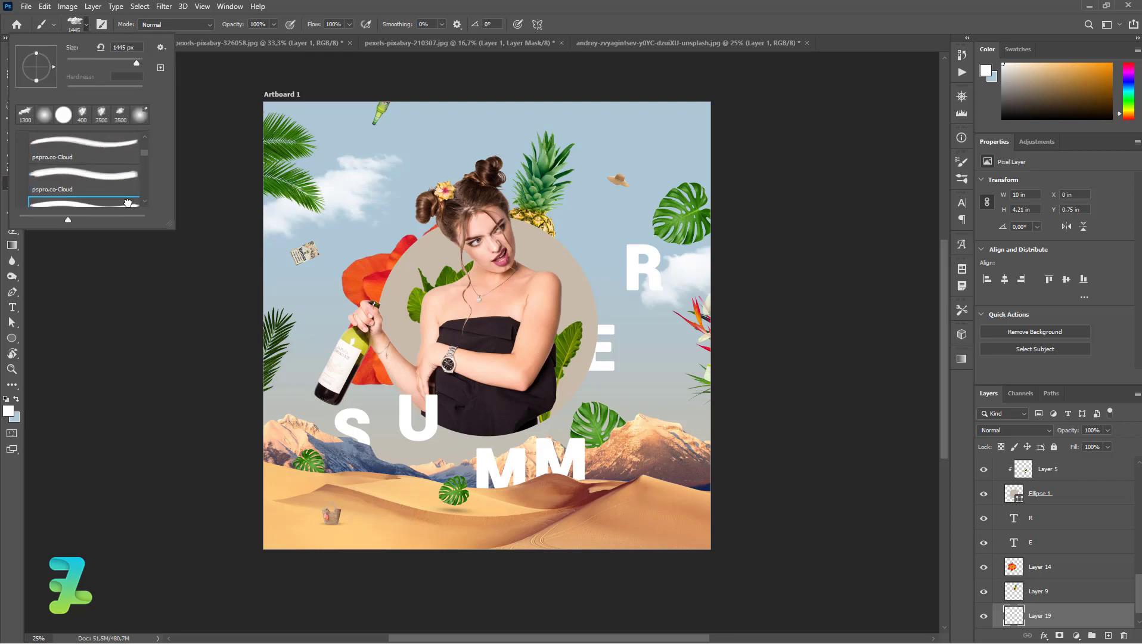
left_click(83, 149)
key("Return")
left_click(340, 456)
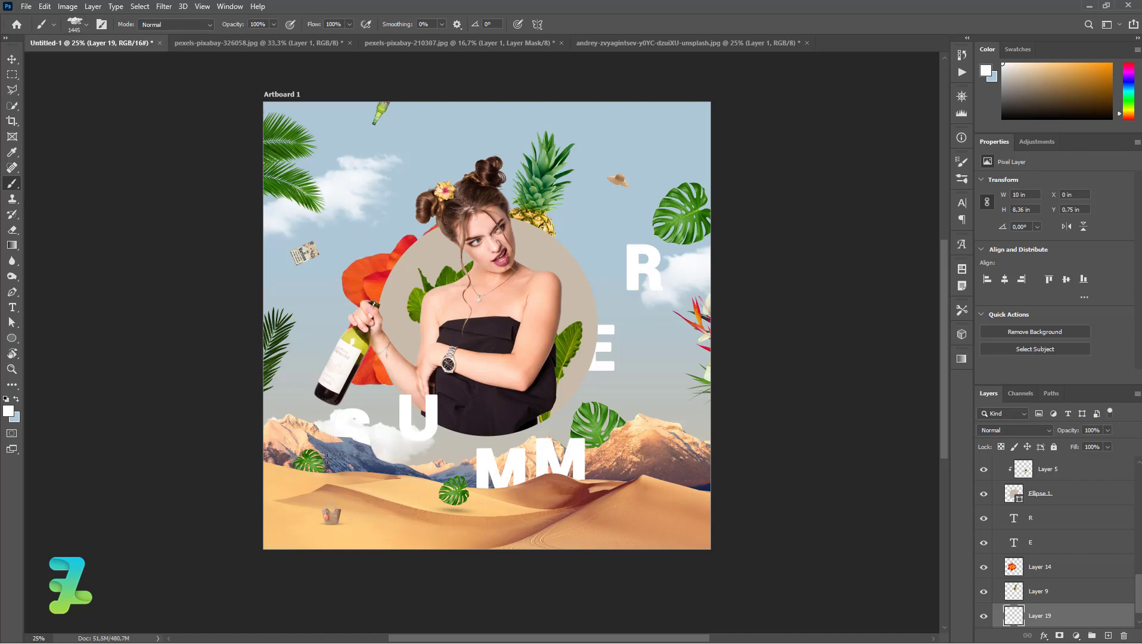
left_click(628, 85)
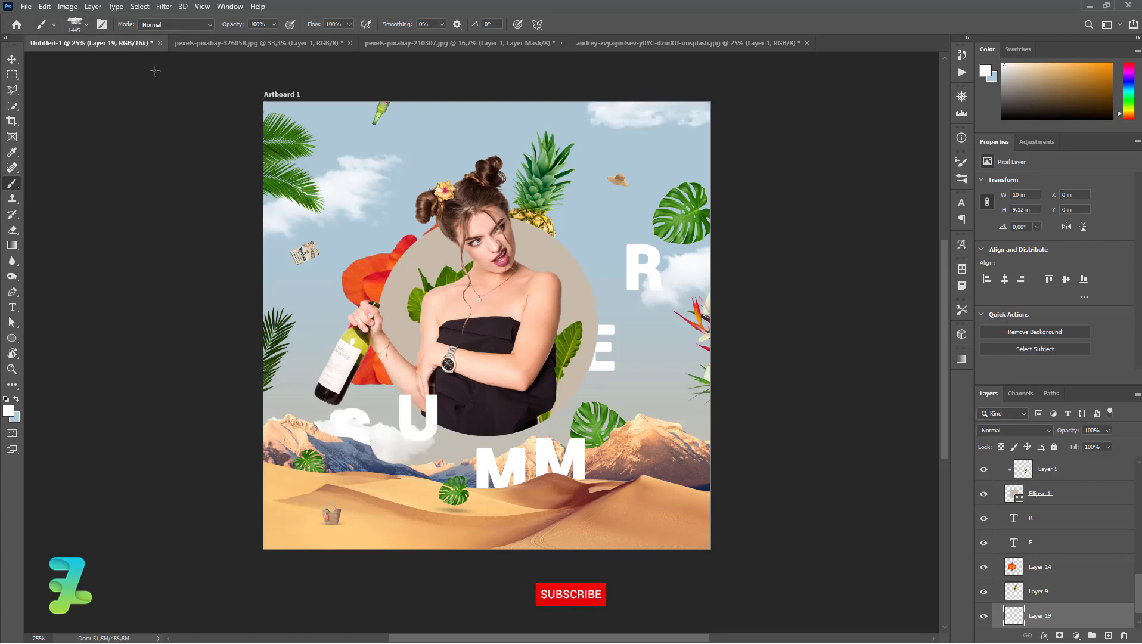
- Load the upper pspro.co-Cloud brush at 1410 px
left_click(86, 24)
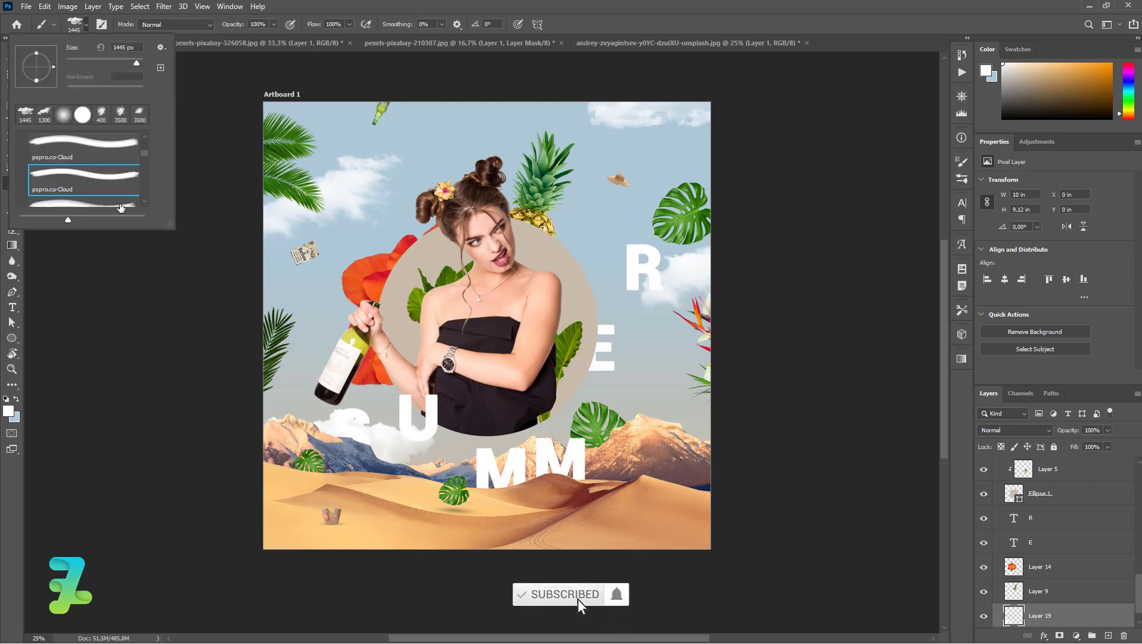
left_click(83, 185)
scroll(144, 205, "down", 1)
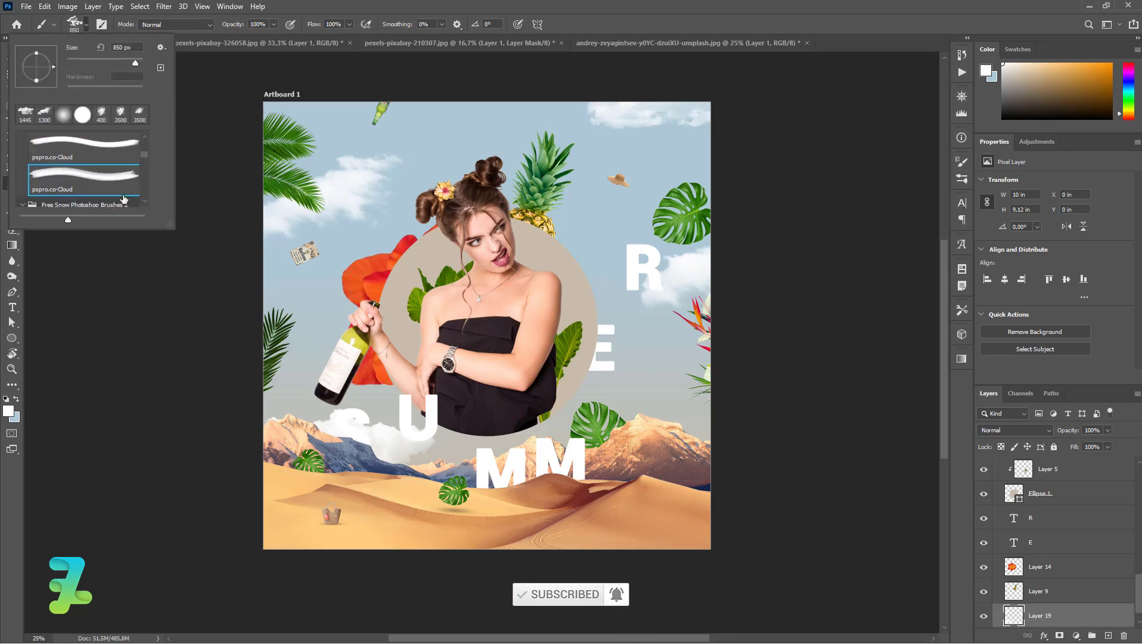
scroll(146, 149, "up", 1)
left_click(116, 153)
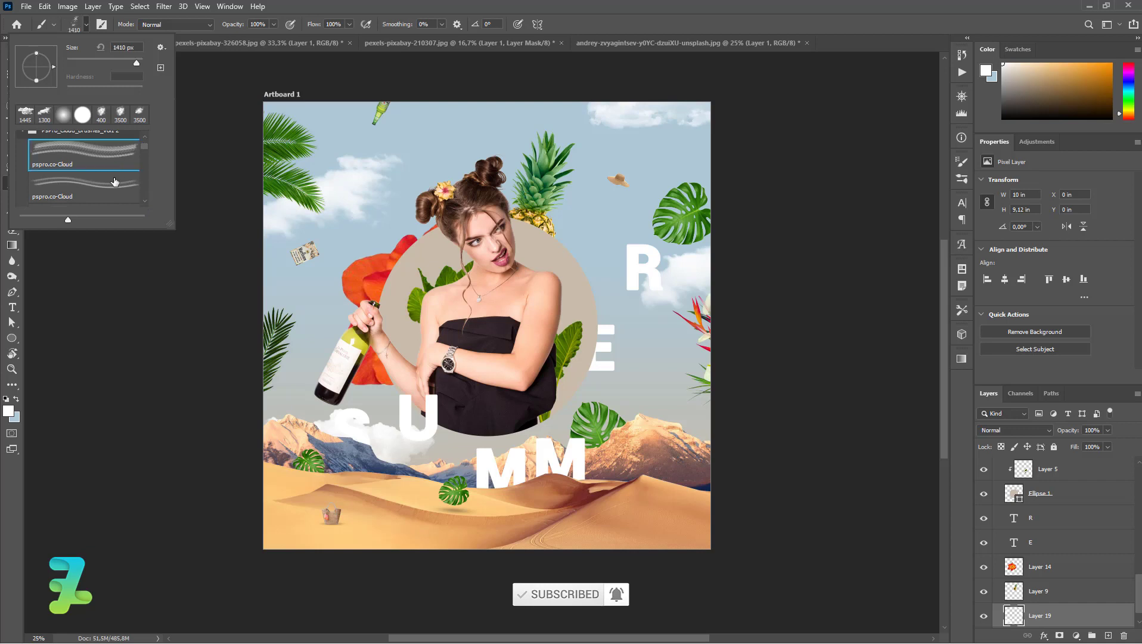
scroll(114, 184, "up", 1)
left_click(102, 157)
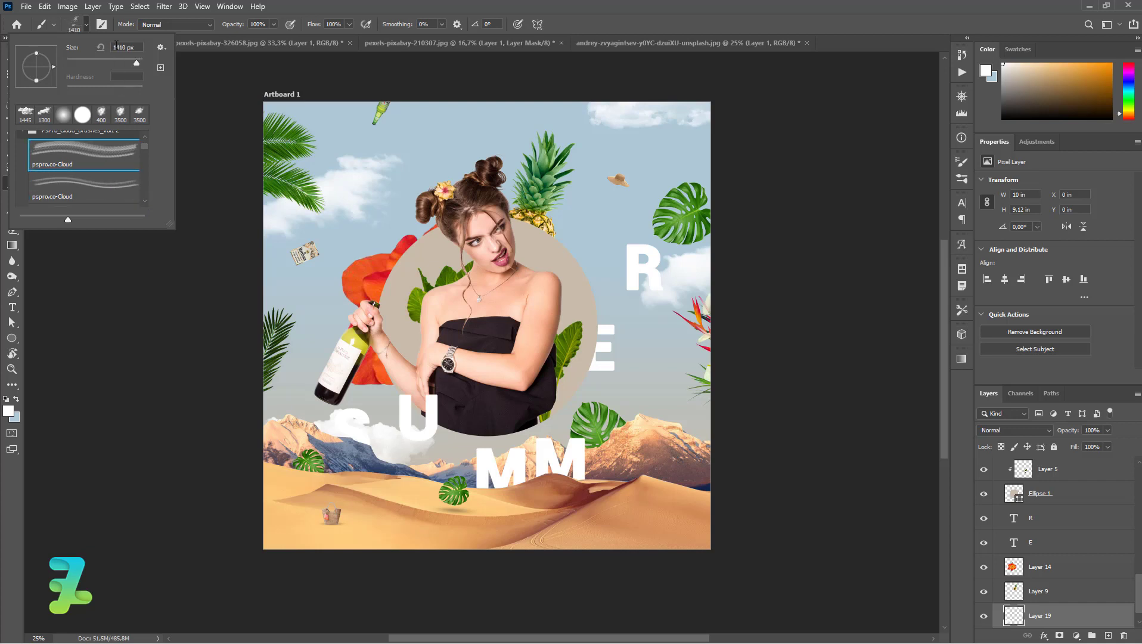
left_click(89, 23)
- On a new layer above Layer 18, paint white cloud wisps over the woman's top
scroll(1055, 542, "up", 5)
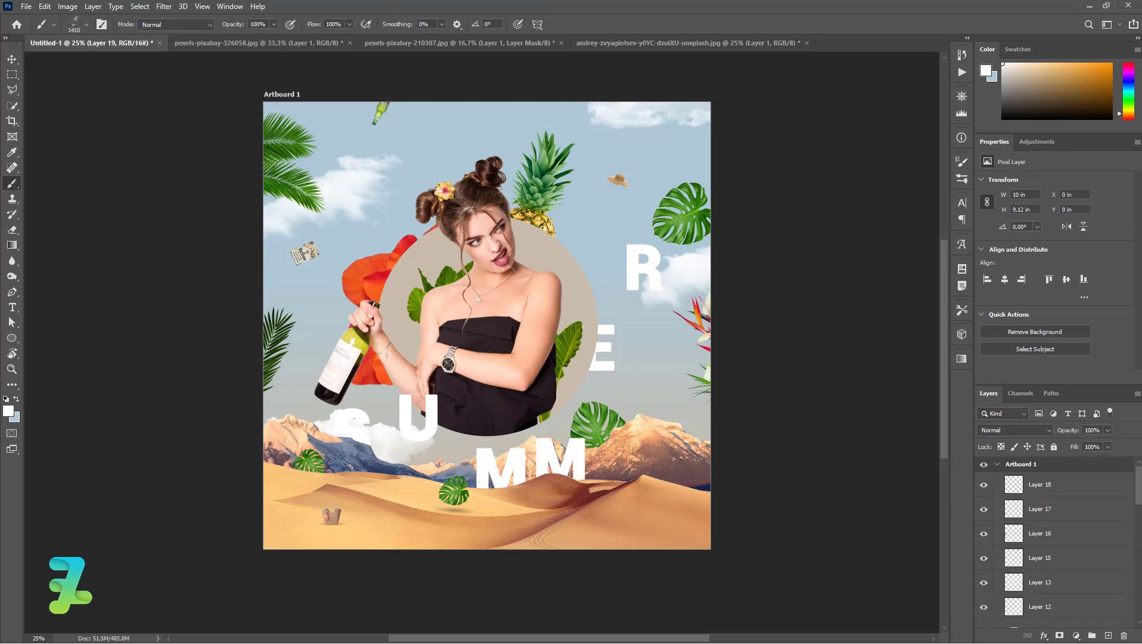
left_click(1079, 486)
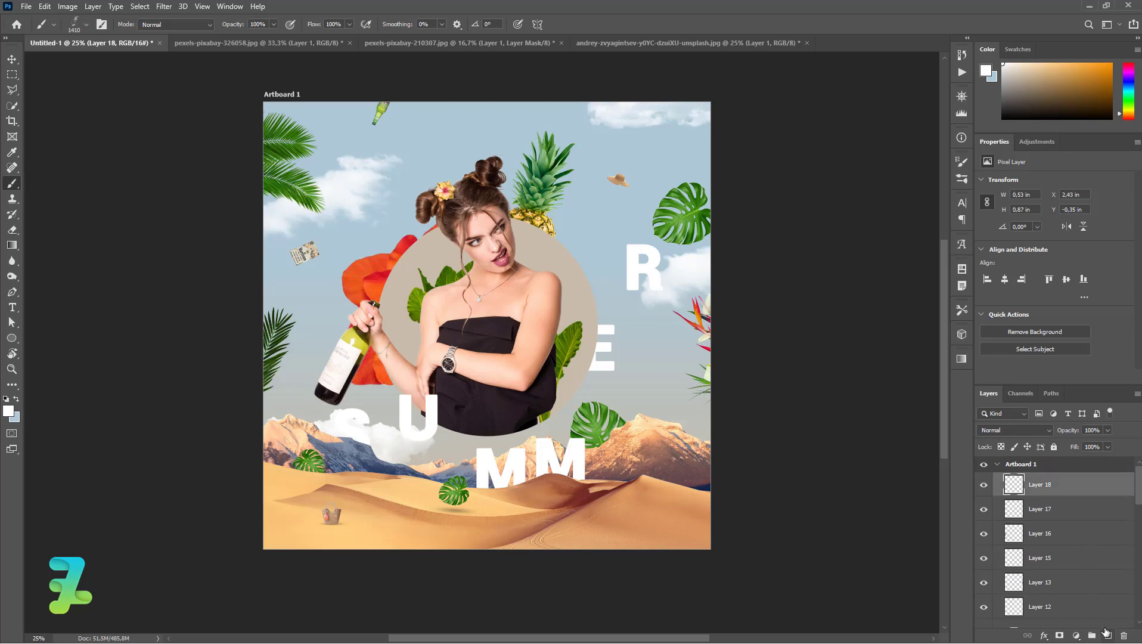
left_click(1107, 633)
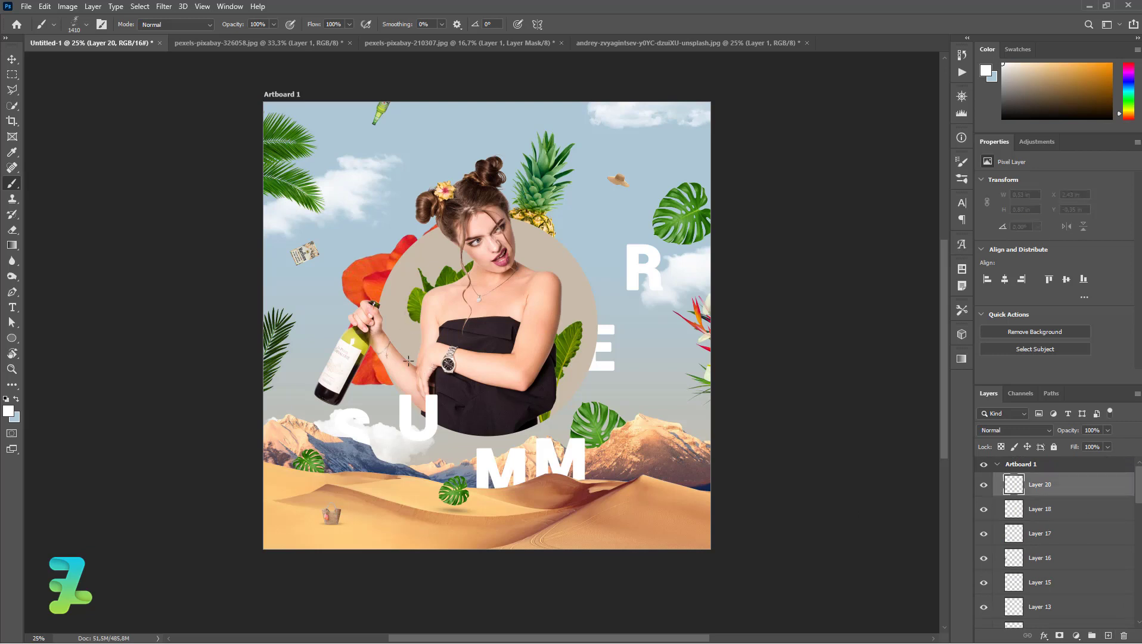
left_click(429, 348)
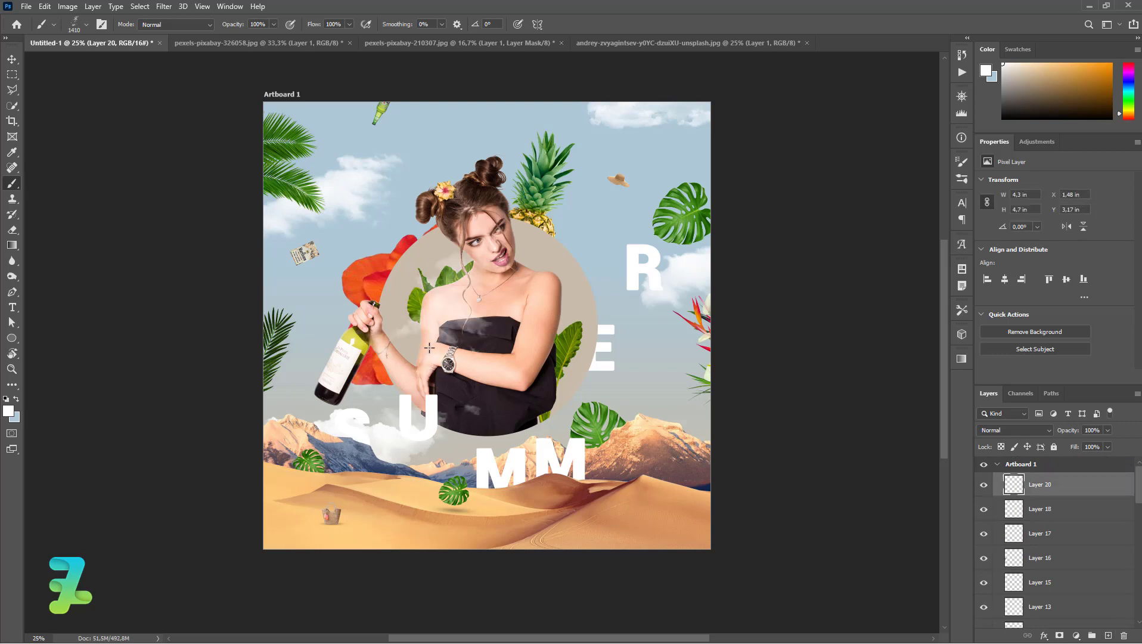
- Scale the cloud wisps to about 50%, shifted up-left, then select Layer 3
left_click(12, 59)
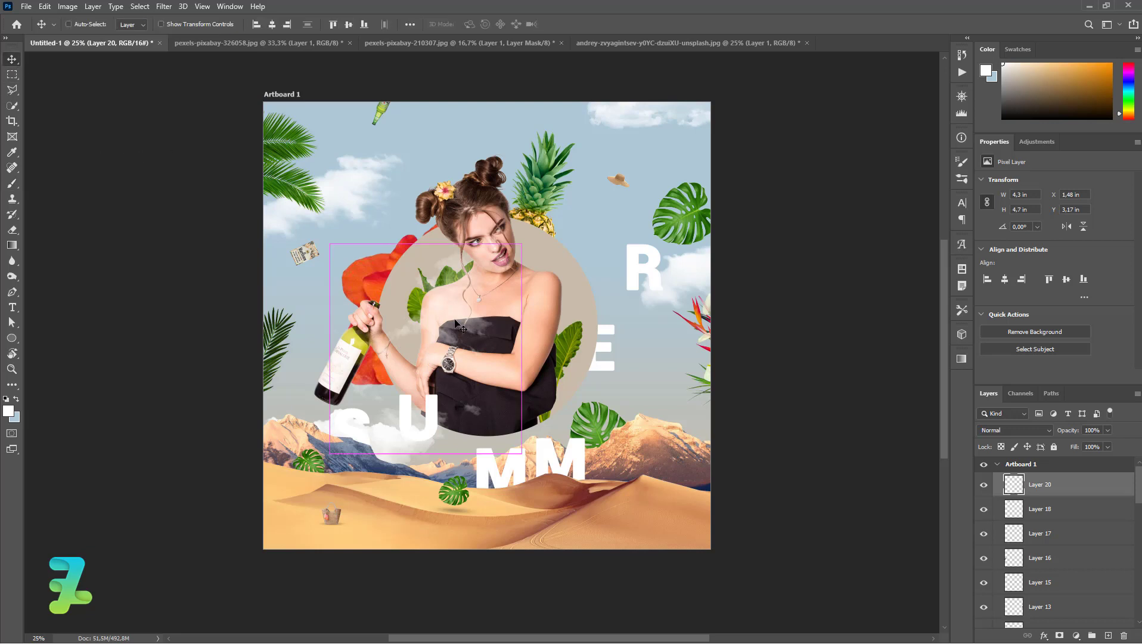
key("ctrl+t")
mouse_move(522, 243)
left_mouse_down()
mouse_move(455, 304)
mouse_move(462, 292)
left_mouse_up()
mouse_move(434, 348)
left_mouse_down()
mouse_move(425, 309)
mouse_move(548, 303)
mouse_move(435, 309)
mouse_move(424, 323)
left_mouse_up()
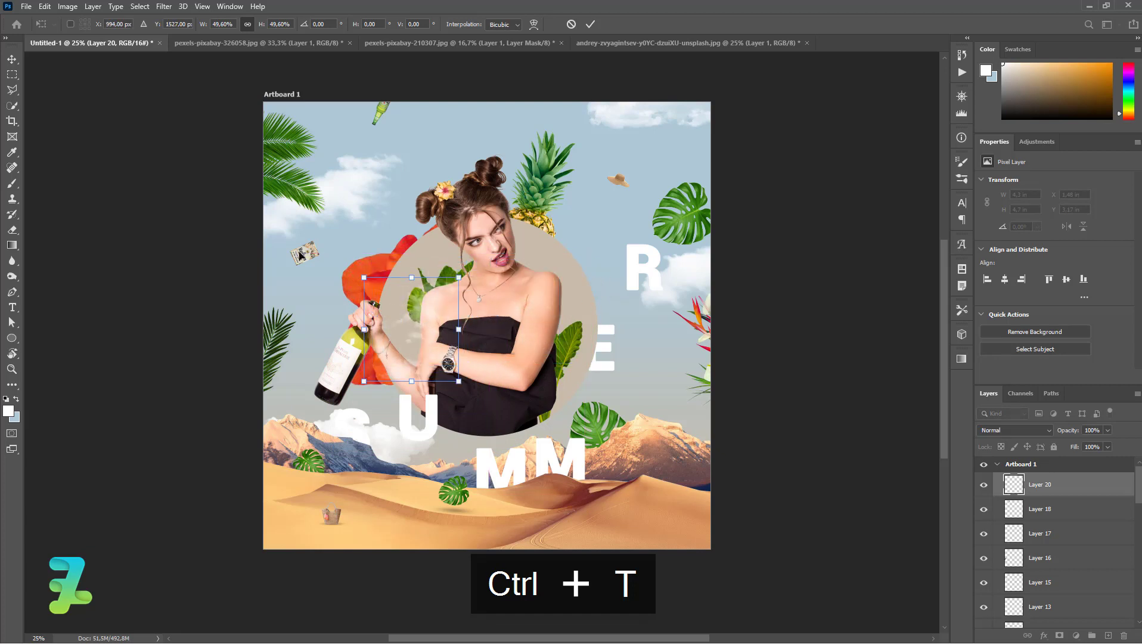
left_click(9, 62)
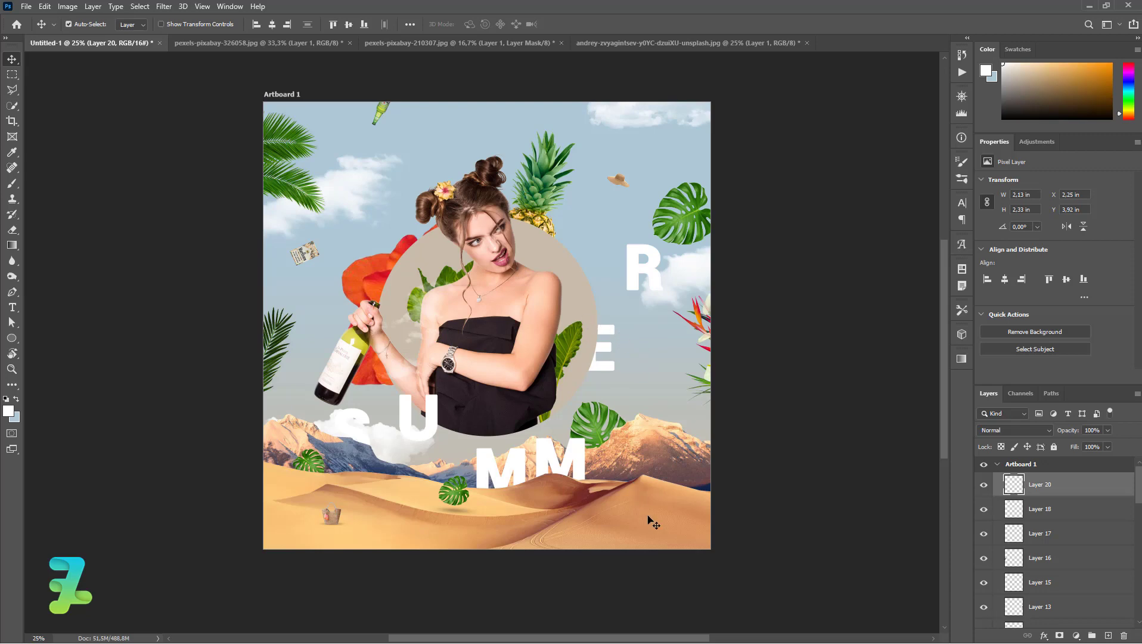
left_click(649, 520)
- Add a Brightness/Contrast adjustment layer with Contrast -5 and Brightness 0
left_click(1076, 635)
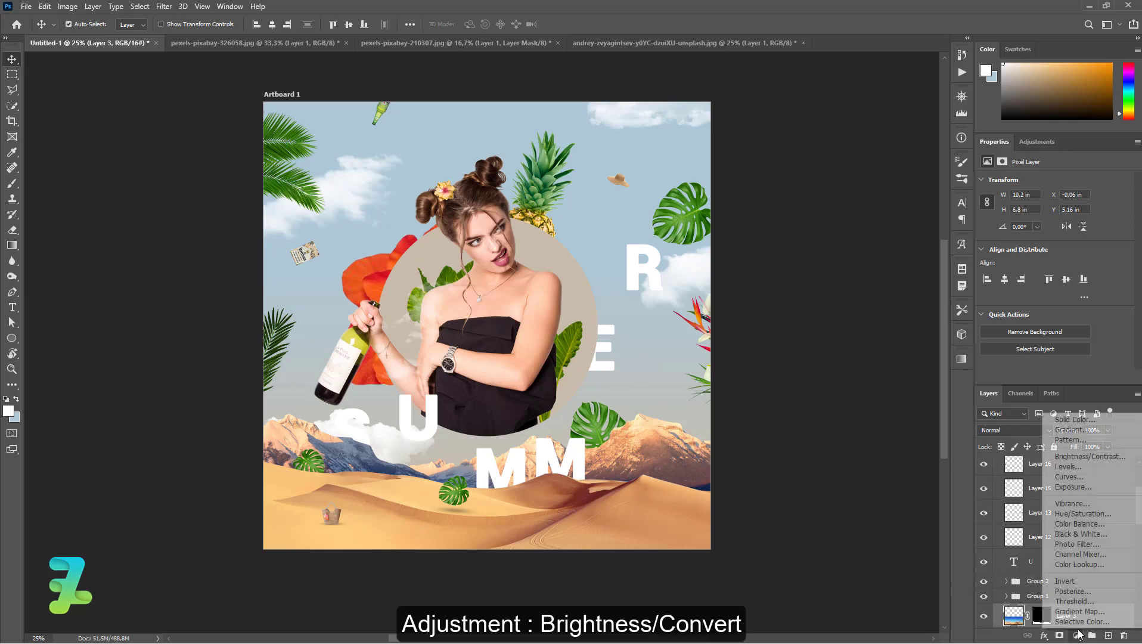
left_click(1089, 457)
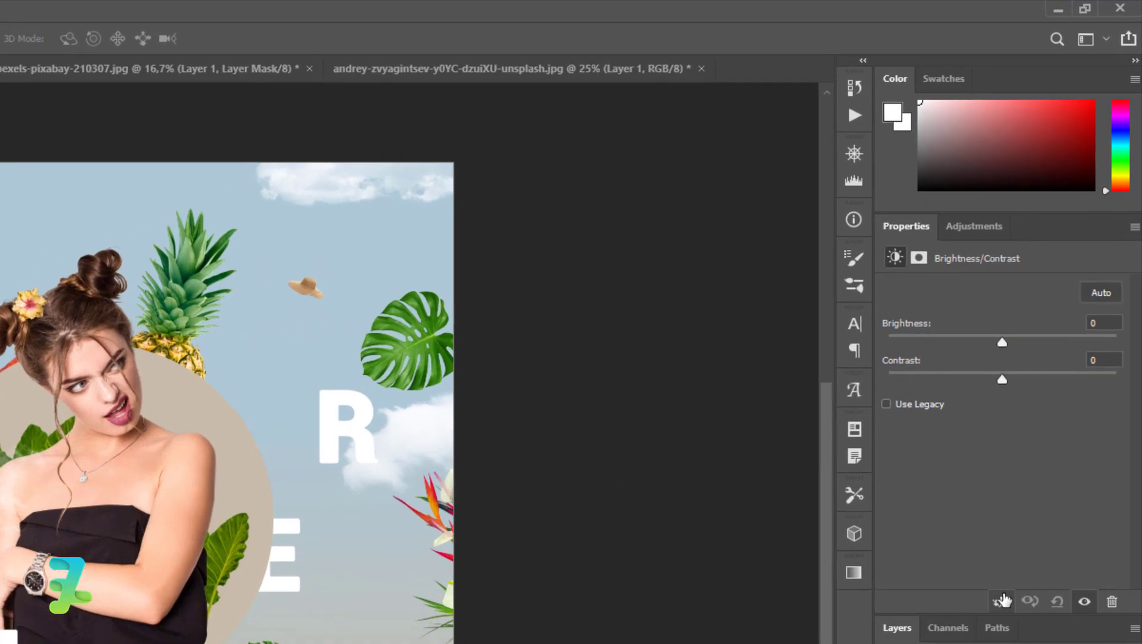
mouse_move(1003, 379)
left_mouse_down()
mouse_move(963, 379)
mouse_move(1020, 393)
left_mouse_up()
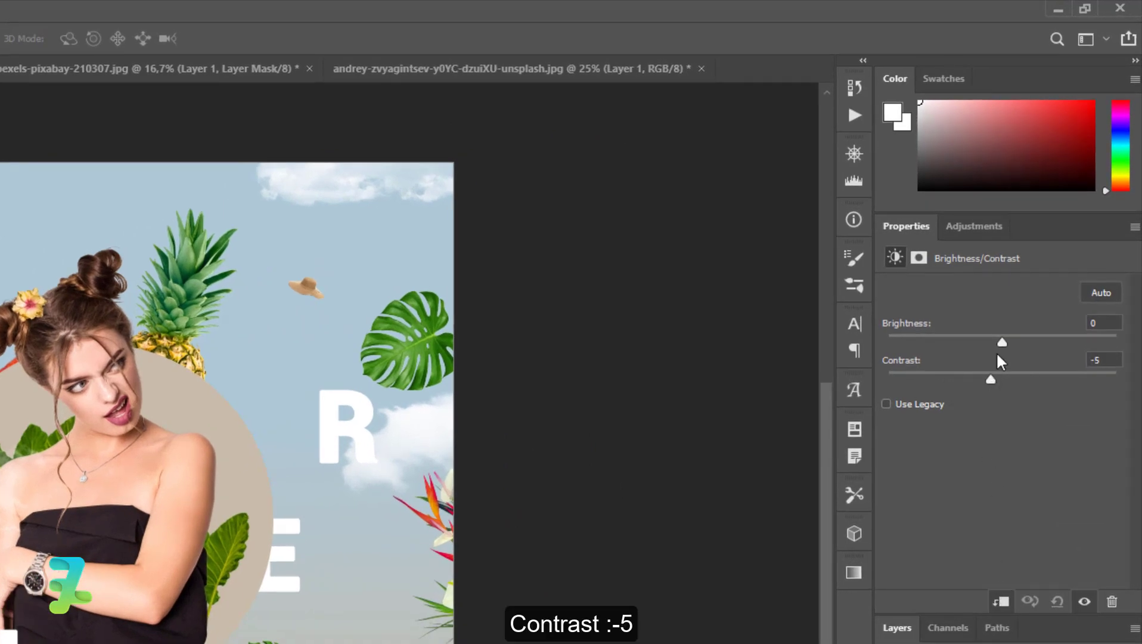
mouse_move(1003, 337)
left_mouse_down()
mouse_move(1011, 339)
mouse_move(1002, 342)
left_mouse_up()
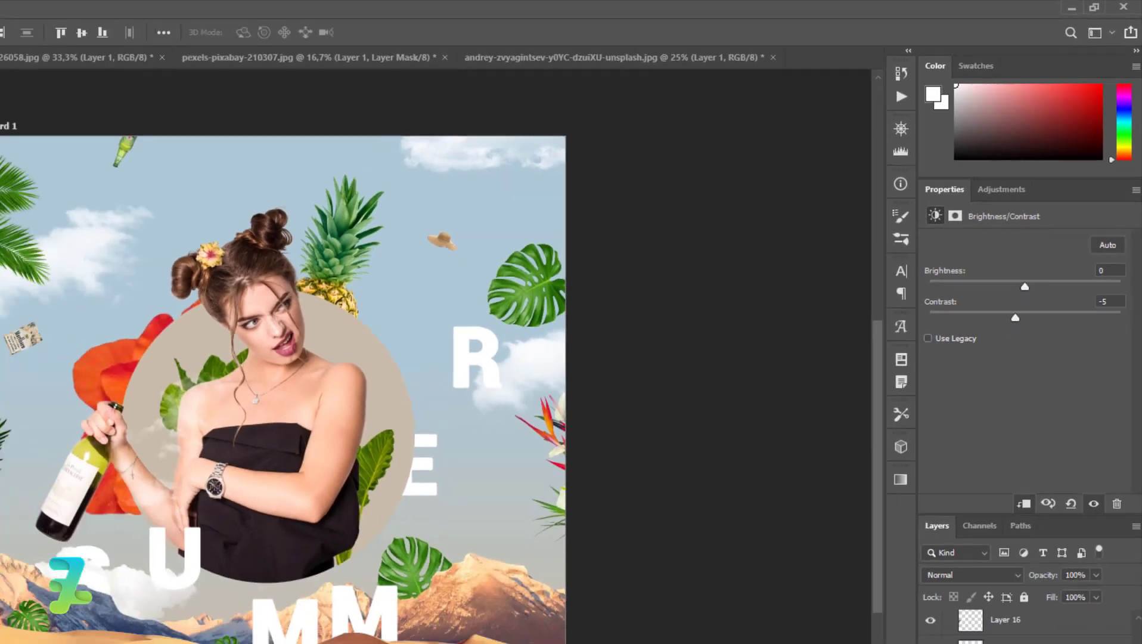
left_click(1077, 636)
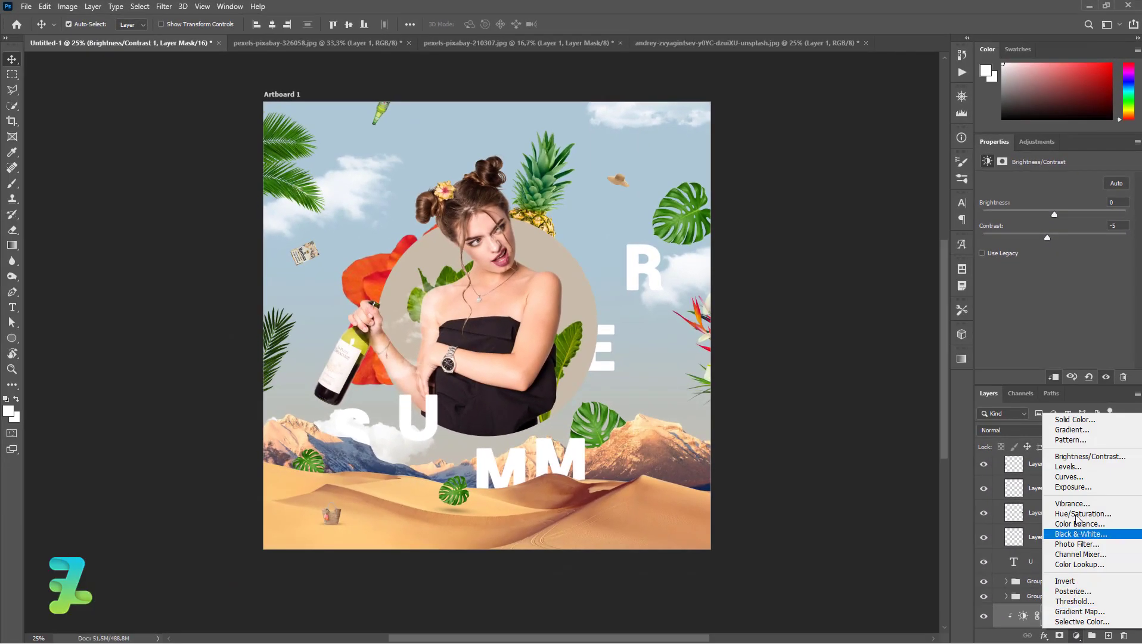
- Add a Curves adjustment with a point at Input 38, Output 26 to deepen shadows
left_click(1083, 477)
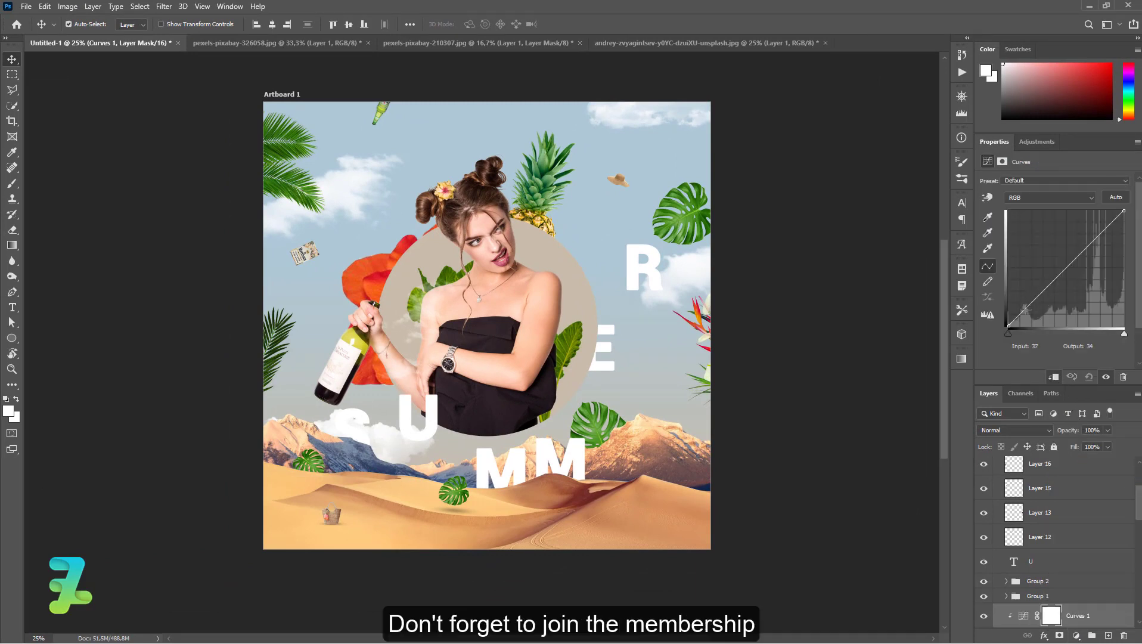
left_click_drag(1026, 309, 1026, 313)
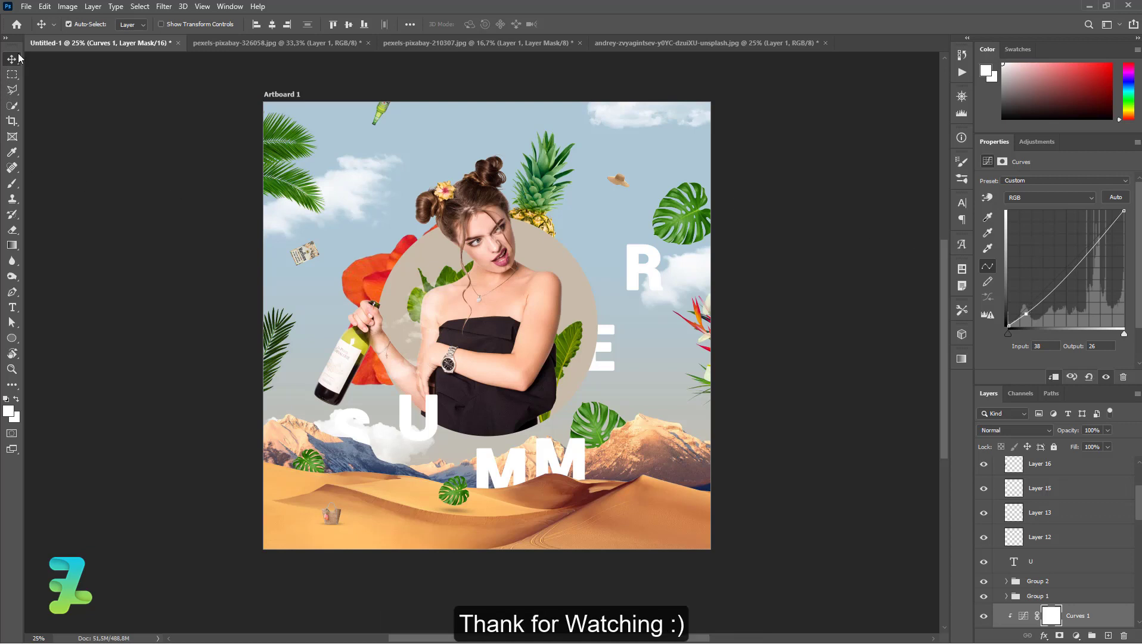
left_click(821, 344)
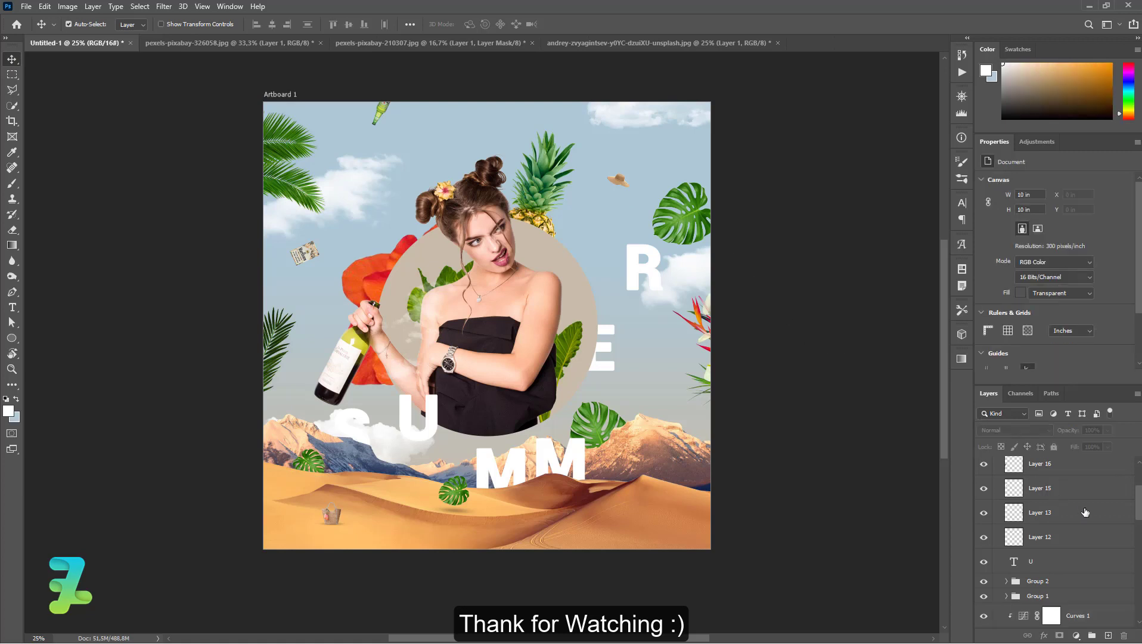
left_click(997, 463)
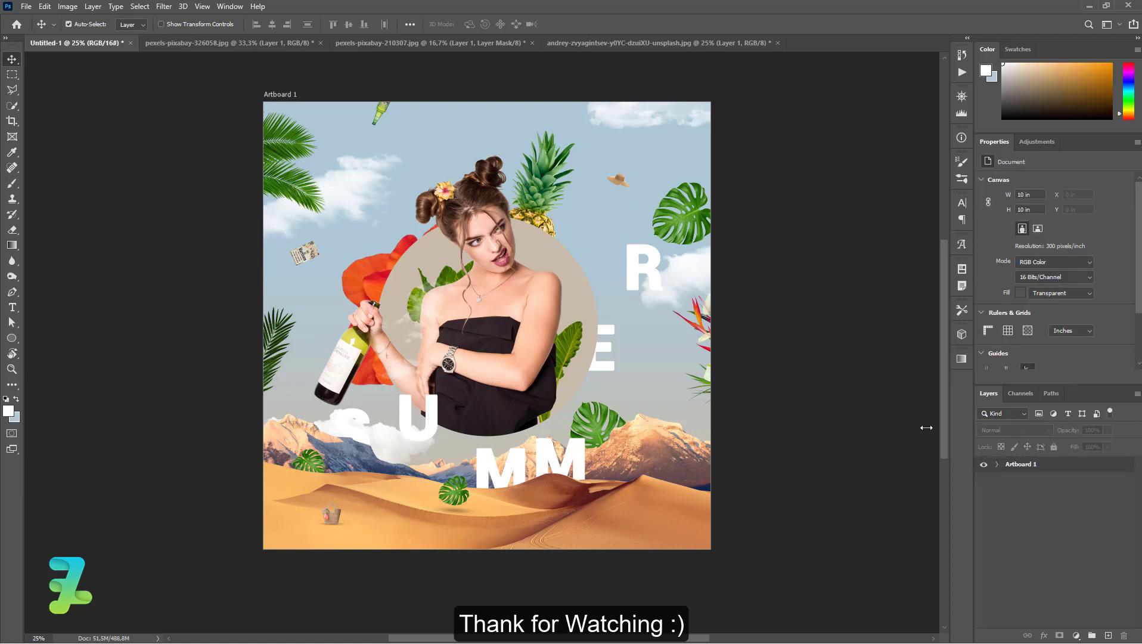
key("ctrl+minus")
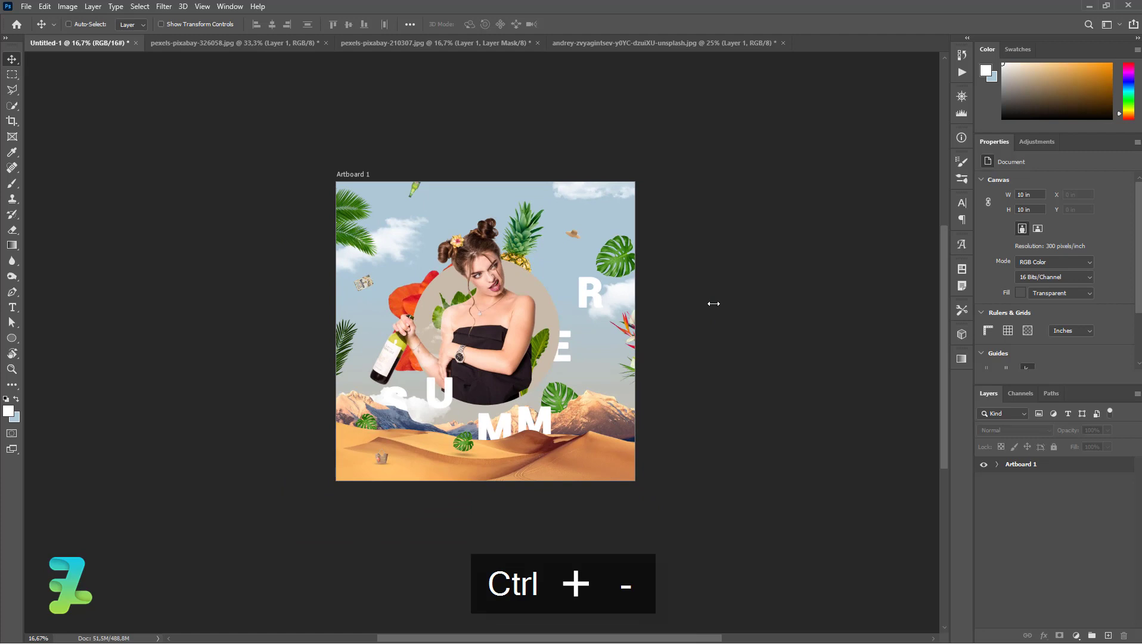
left_click(997, 464)
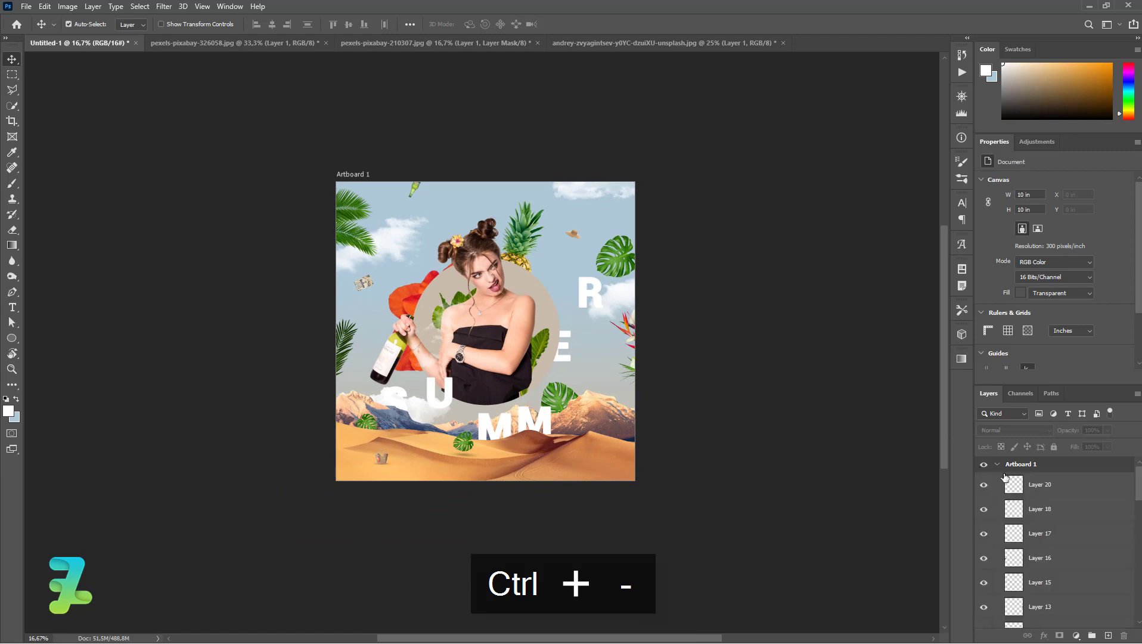